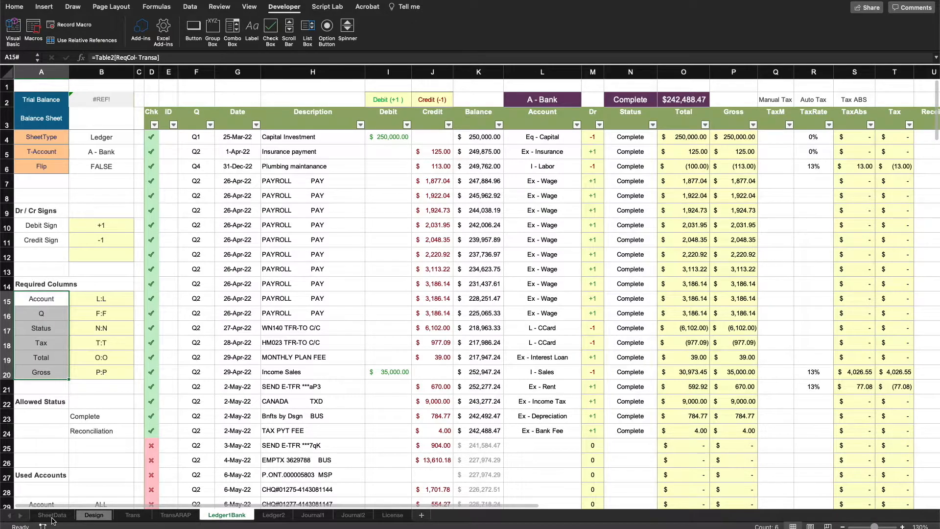
# Step: Open the SheetData sheet and inspect the row of sheet names entered by the macro
pyautogui.click(321, 369)
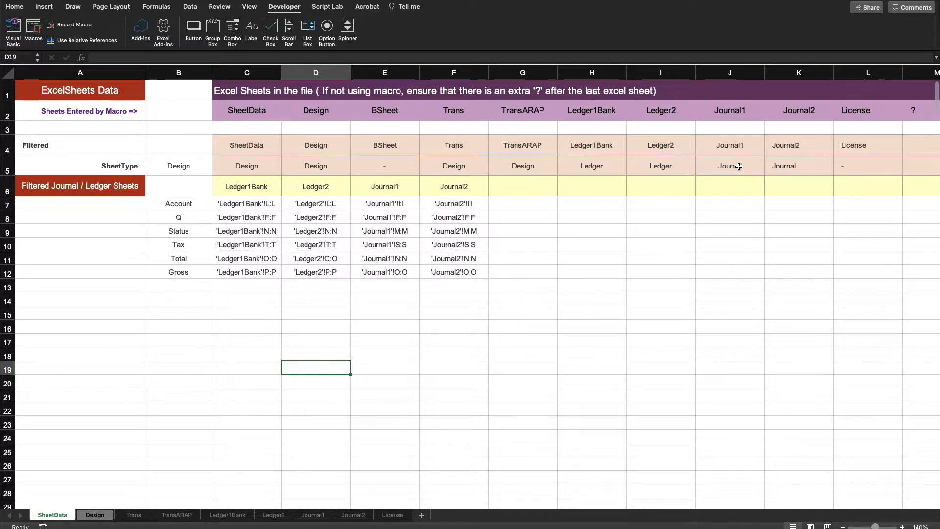
pyautogui.click(642, 270)
pyautogui.moveTo(238, 115); pyautogui.dragTo(859, 117)
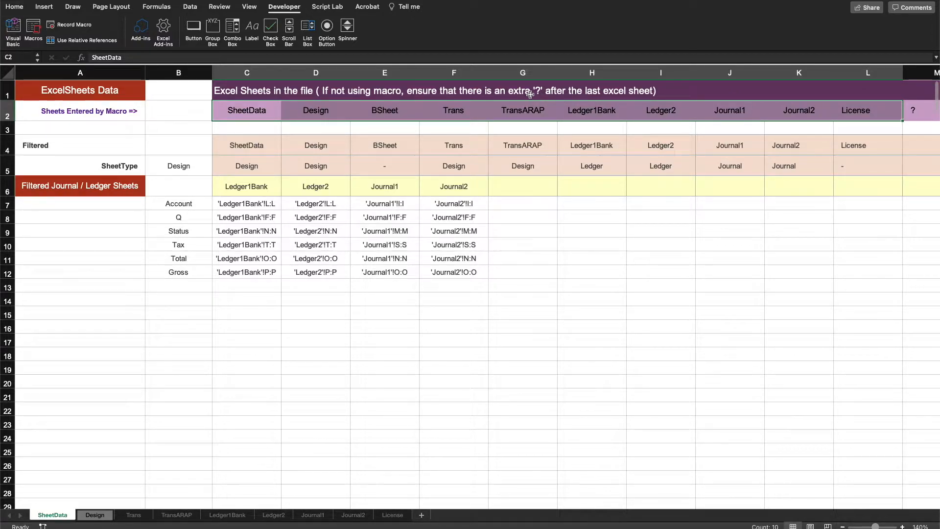
pyautogui.click(774, 257)
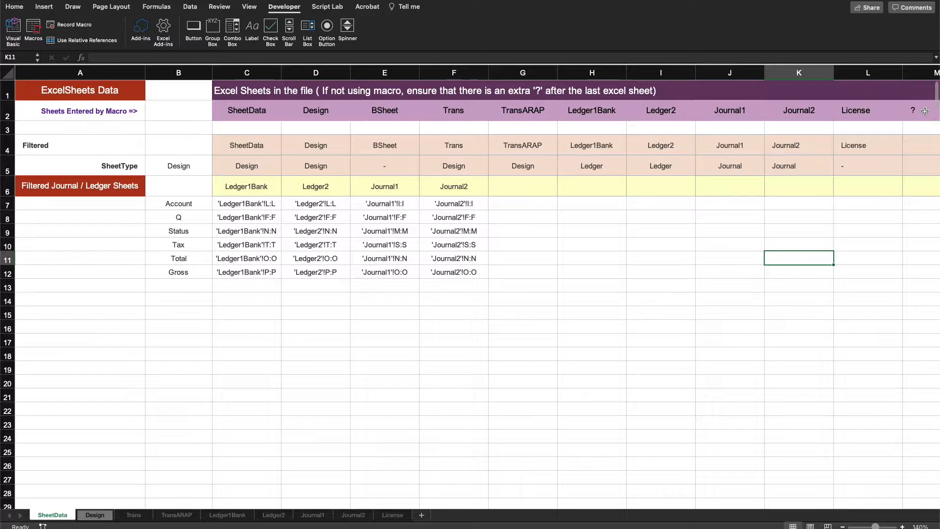
# Step: Review the sheet name row, the '?' end marker after the last sheet, and the filtered rows beneath
pyautogui.moveTo(884, 108); pyautogui.dragTo(255, 102)
pyautogui.click(909, 110)
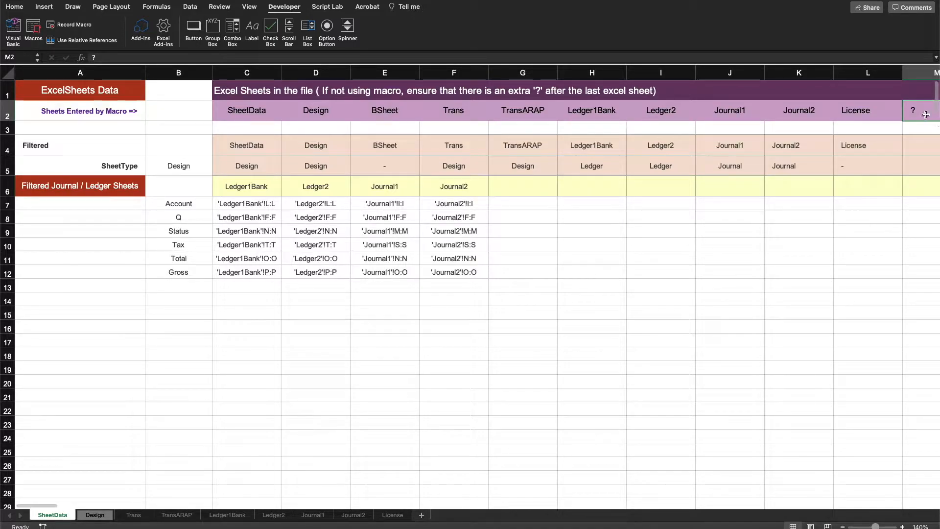
pyautogui.moveTo(230, 146); pyautogui.dragTo(782, 274)
pyautogui.click(732, 349)
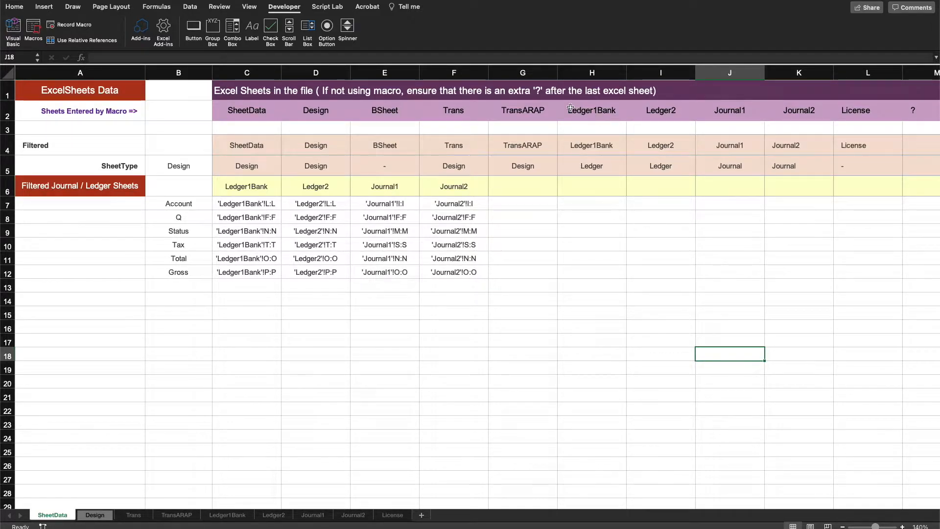
# Step: Compare the first sheet names with the filtered journal and ledger sheet names, and check the '?' marker cell
pyautogui.moveTo(245, 108); pyautogui.dragTo(456, 105)
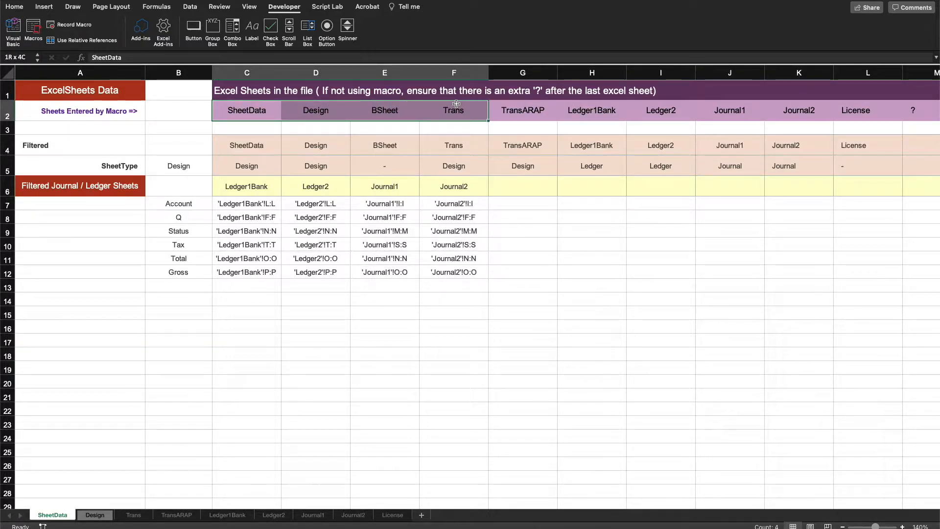
pyautogui.moveTo(255, 187); pyautogui.dragTo(445, 189)
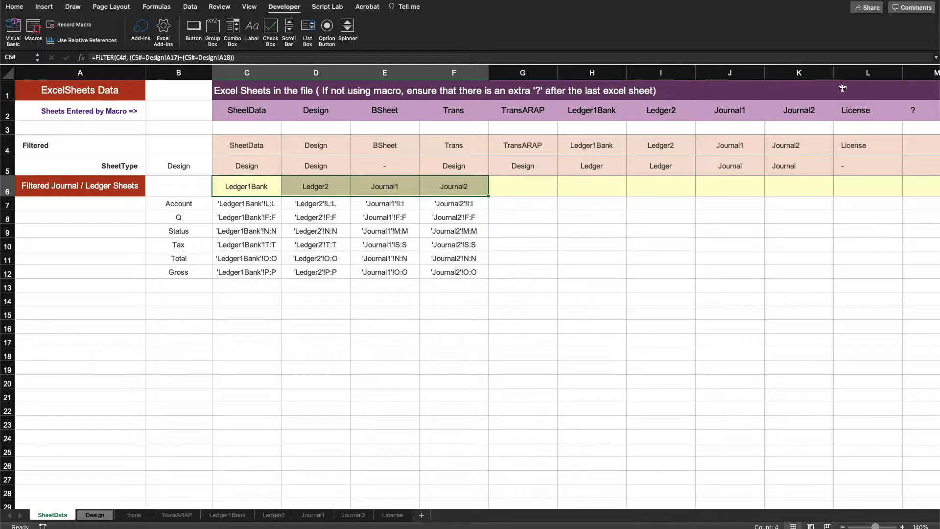
pyautogui.click(919, 102)
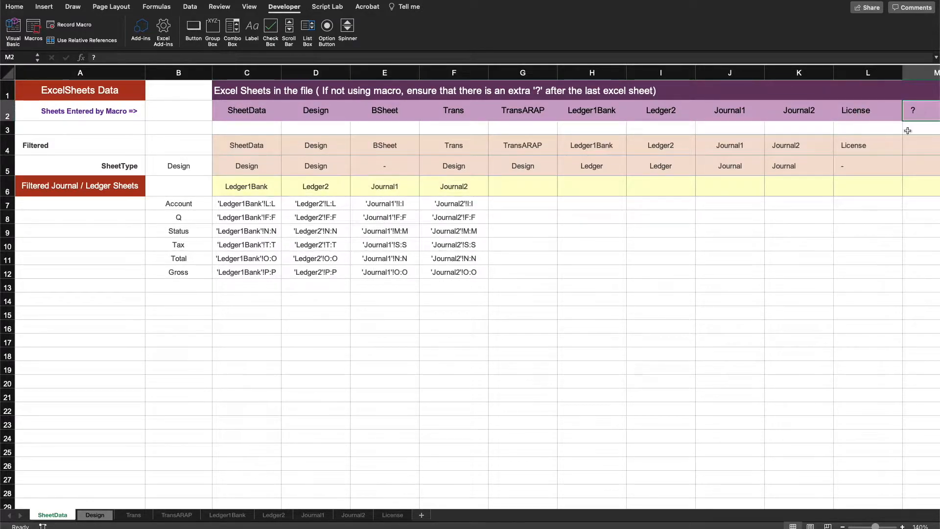
pyautogui.click(557, 338)
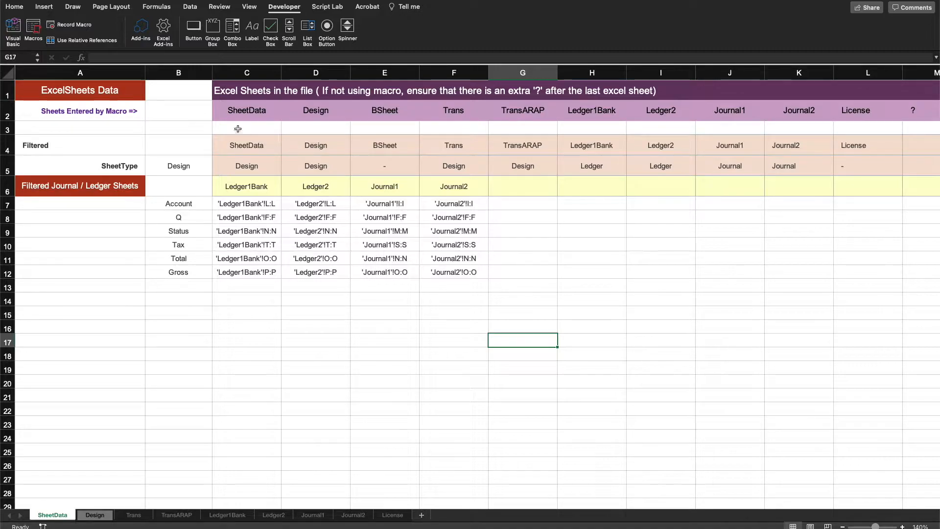
# Step: Examine the row labels for sheets entered by macro, Filtered, and SheetType
pyautogui.click(9, 108)
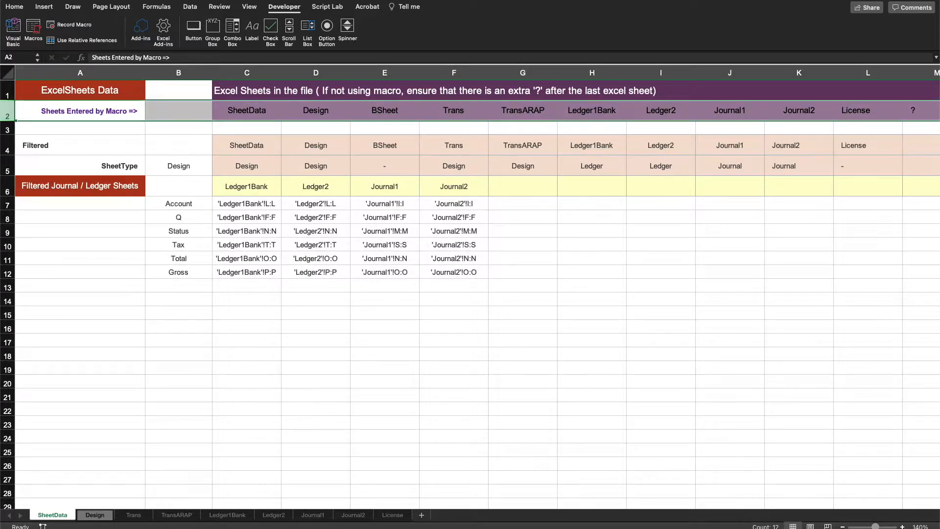
pyautogui.click(10, 147)
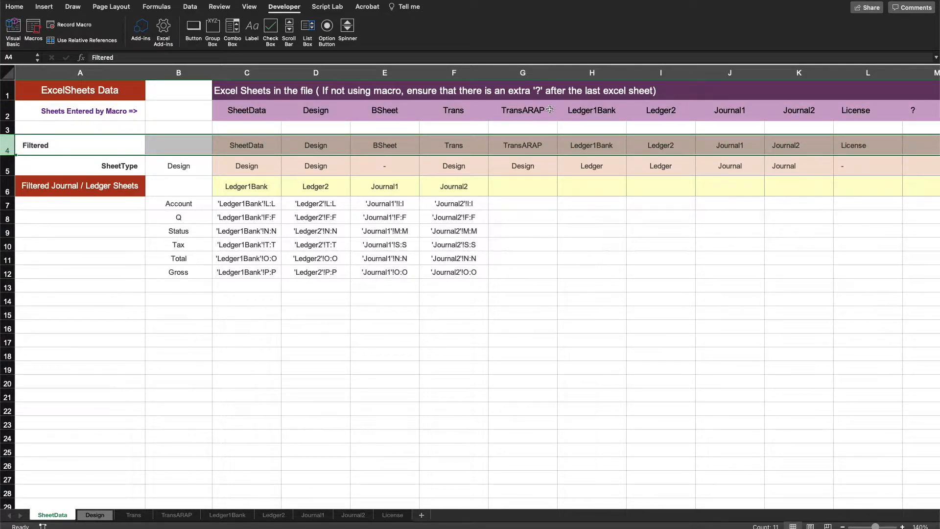
pyautogui.click(759, 256)
pyautogui.click(914, 111)
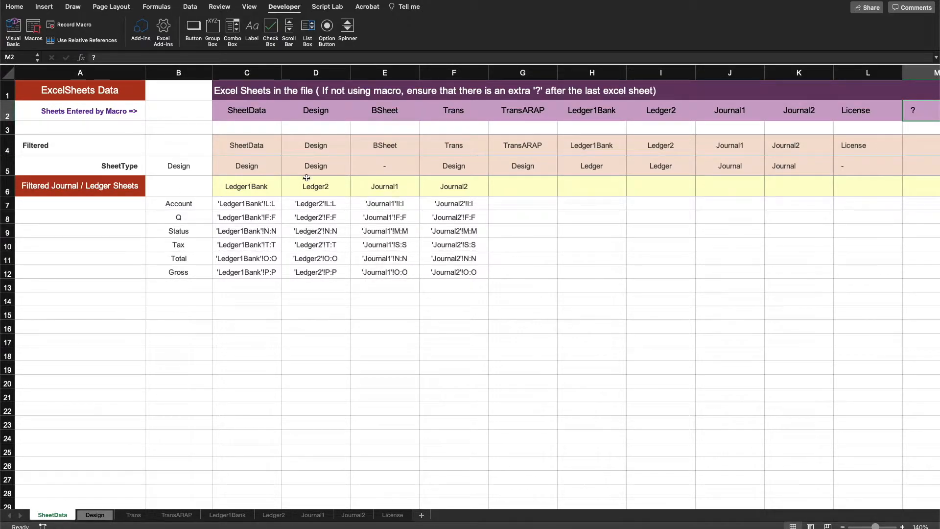
pyautogui.click(5, 149)
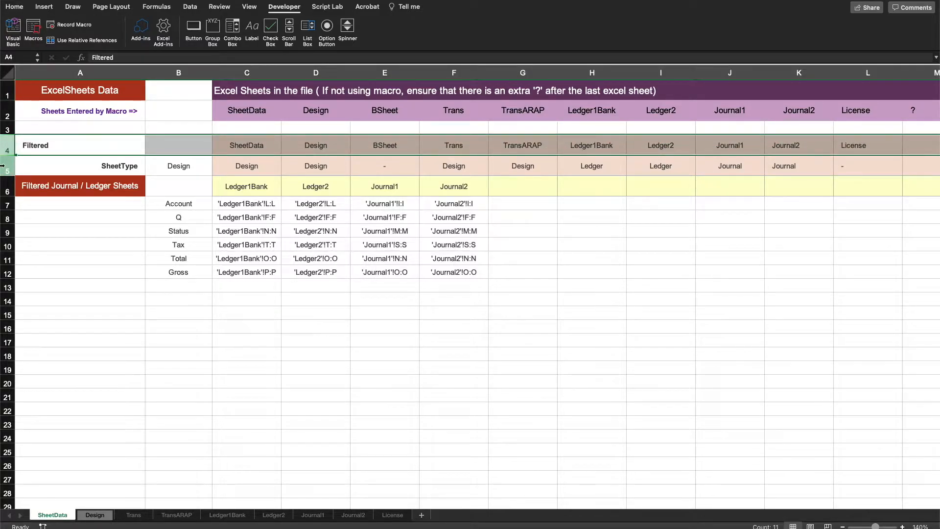
pyautogui.click(4, 167)
pyautogui.click(219, 359)
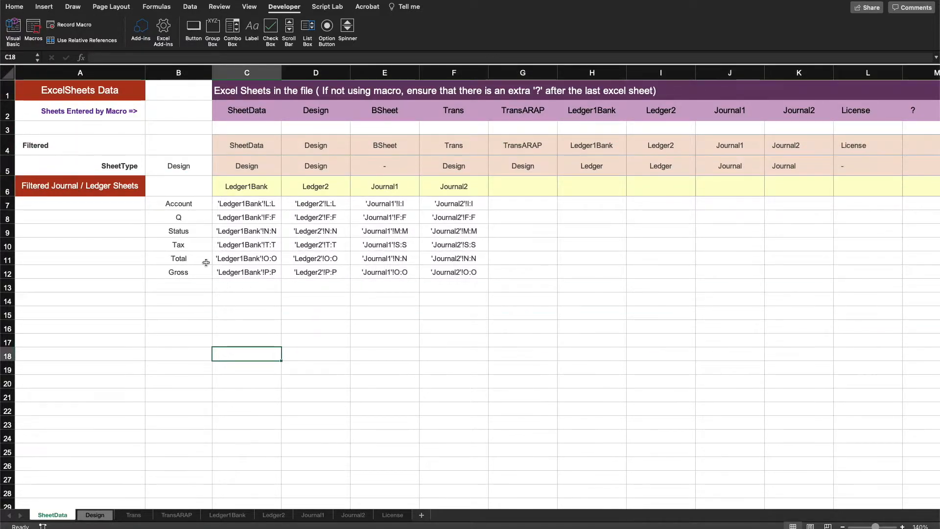
pyautogui.click(119, 168)
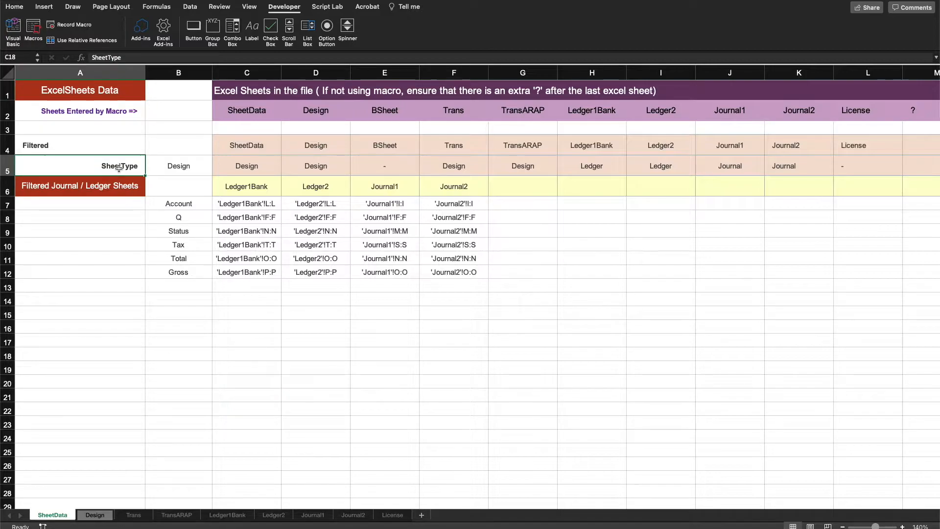
# Step: Inspect the Ledger2 sheet's settings column, including its SheetType value of Ledger
pyautogui.click(274, 515)
pyautogui.click(327, 517)
pyautogui.click(273, 516)
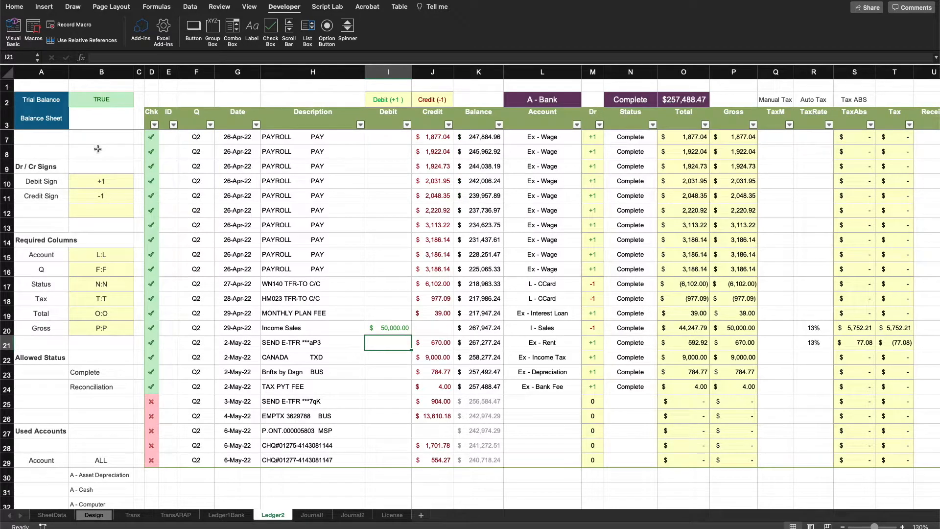
pyautogui.click(41, 72)
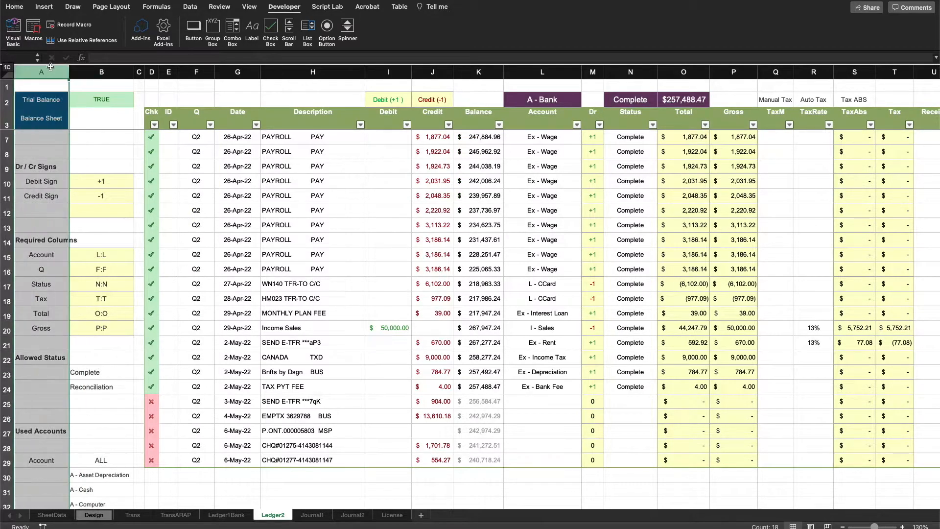
pyautogui.click(103, 67)
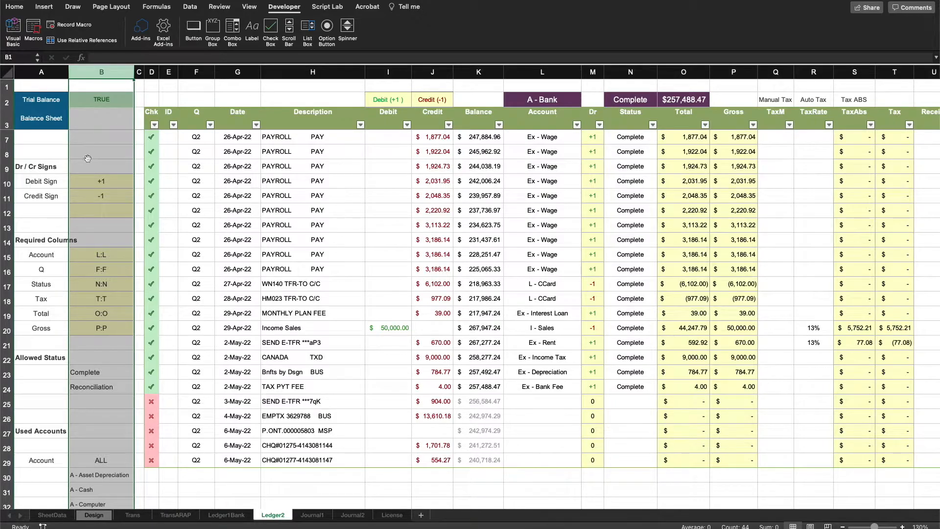
pyautogui.click(38, 154)
pyautogui.scroll(3, 105, 167)
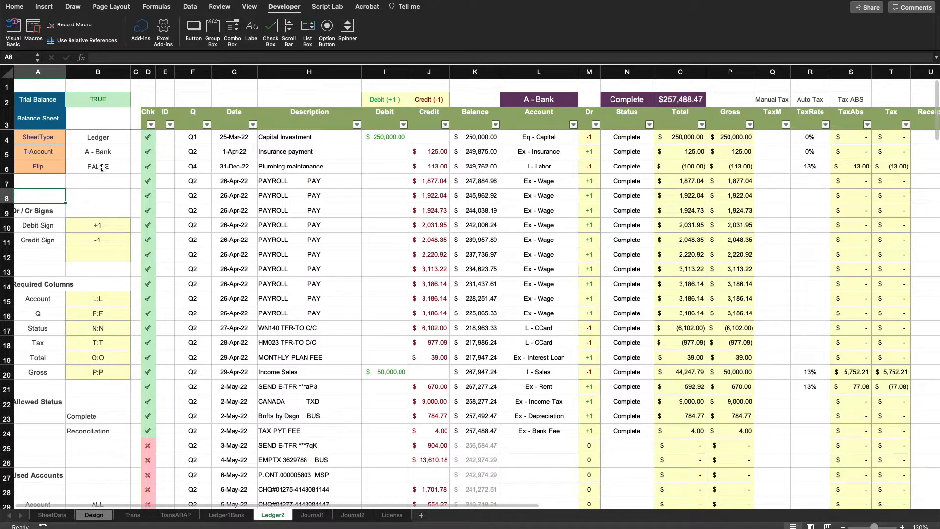
pyautogui.moveTo(37, 182); pyautogui.dragTo(49, 135)
pyautogui.click(96, 209)
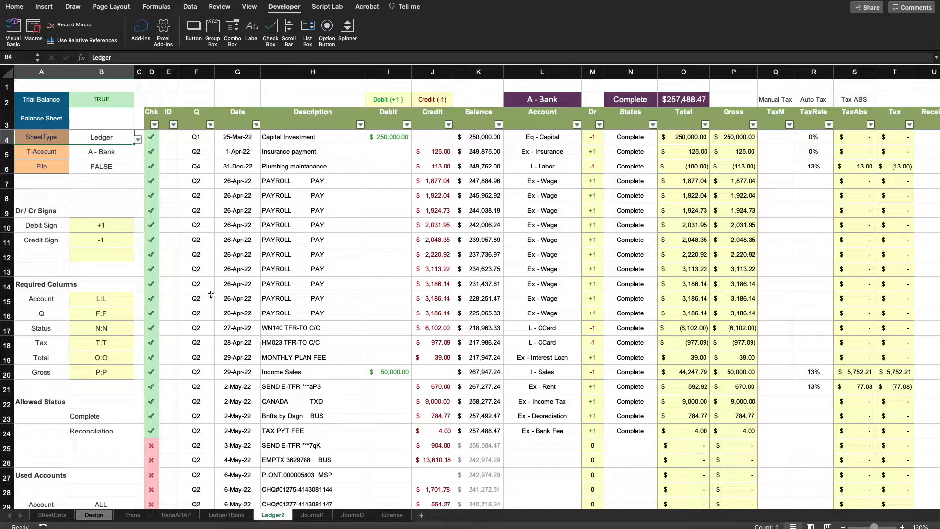
# Step: Check the SheetType setting on the Journal1 sheet, then return to SheetData
pyautogui.click(312, 515)
pyautogui.moveTo(41, 140); pyautogui.dragTo(93, 138)
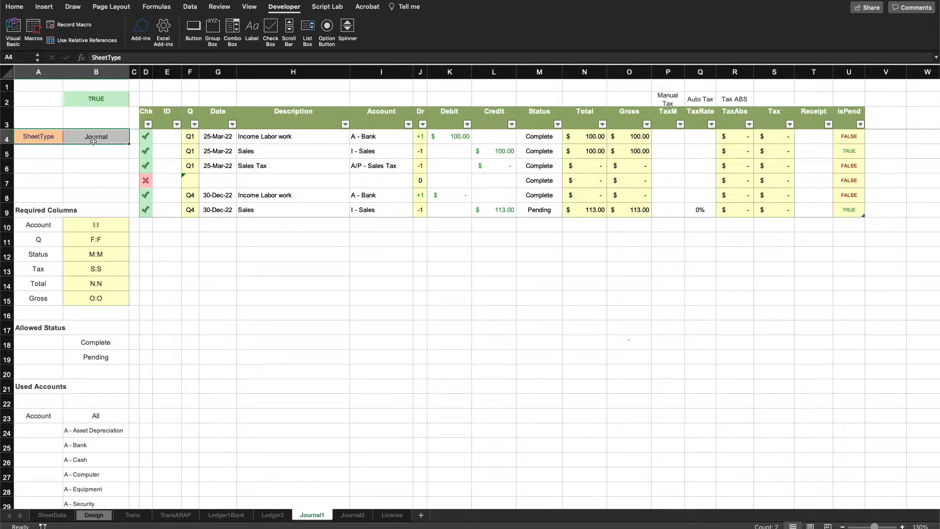
pyautogui.click(48, 516)
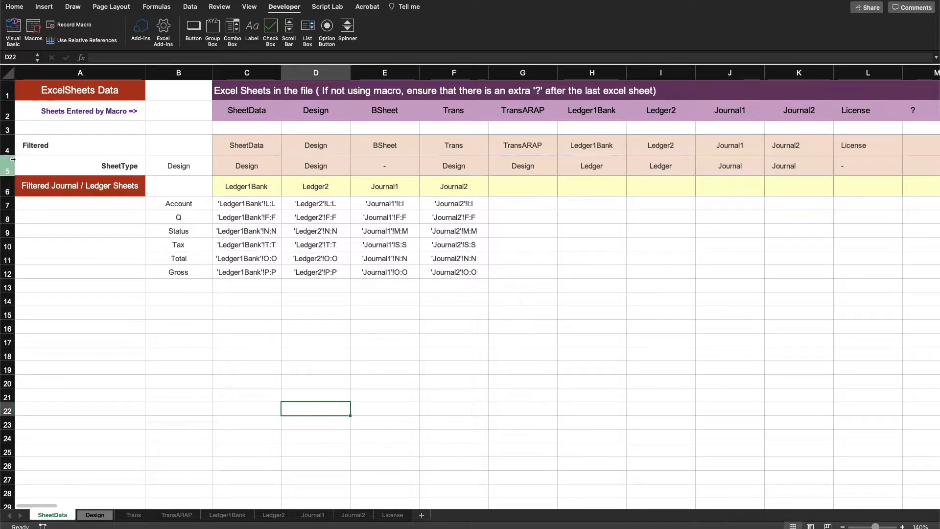
# Step: Examine the formulas behind the SheetType row, the Filtered row, the filtered ledger sheets row, and the column labels
pyautogui.click(122, 169)
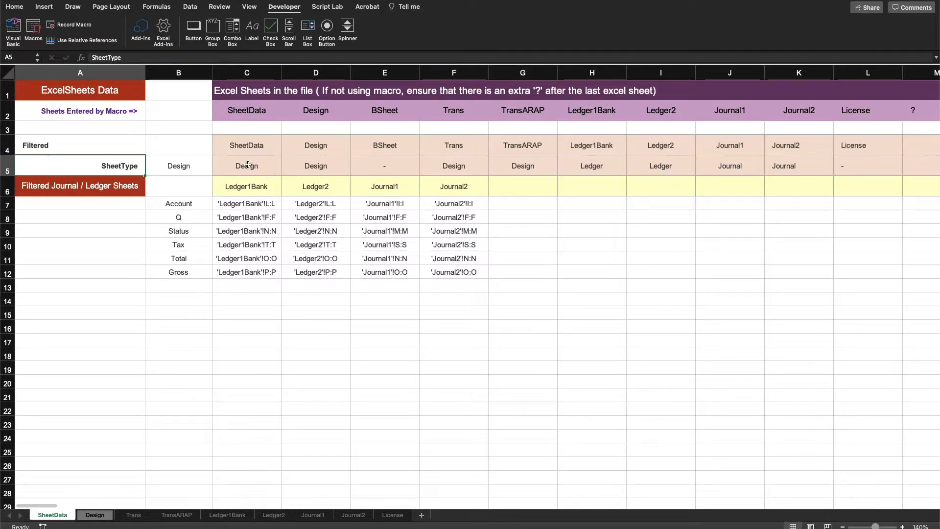
pyautogui.moveTo(249, 165)
pyautogui.mouseDown()
pyautogui.moveTo(814, 178)
pyautogui.moveTo(867, 166)
pyautogui.mouseUp()
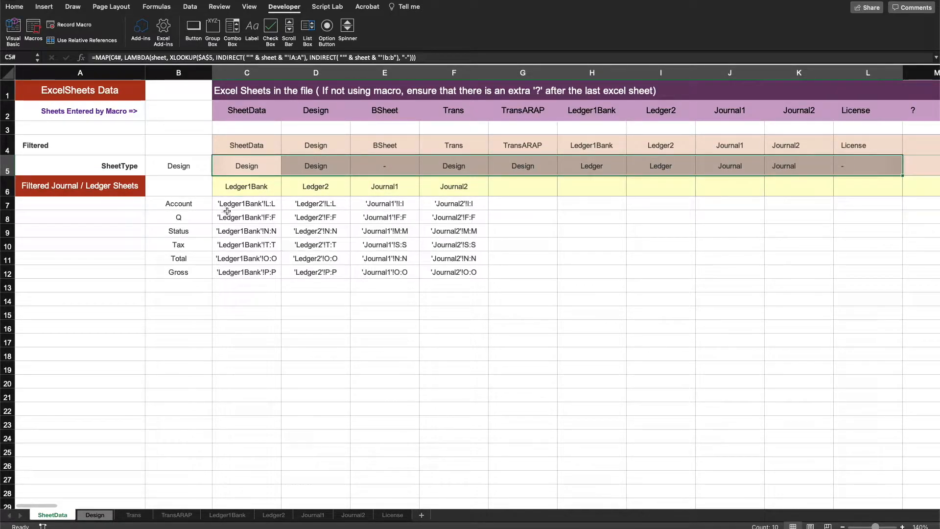
pyautogui.click(241, 188)
pyautogui.moveTo(247, 145); pyautogui.dragTo(646, 148)
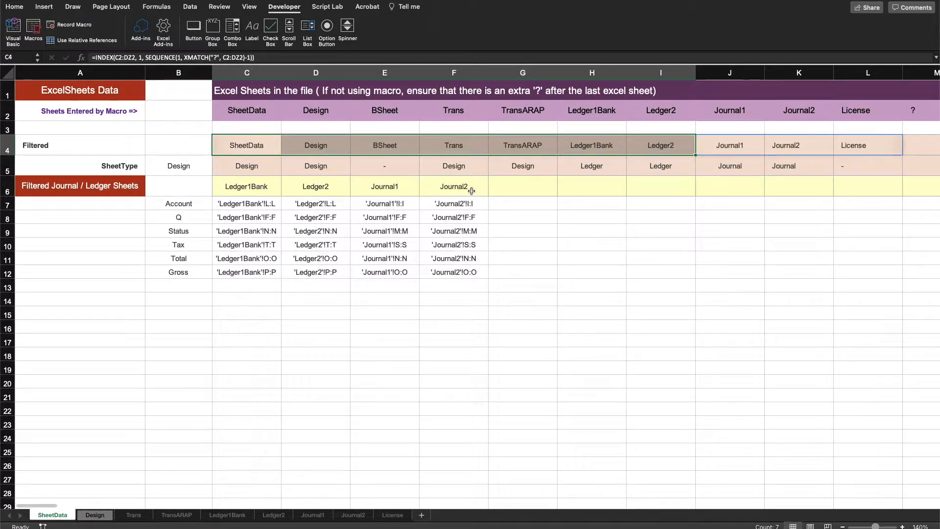
pyautogui.moveTo(475, 185); pyautogui.dragTo(255, 192)
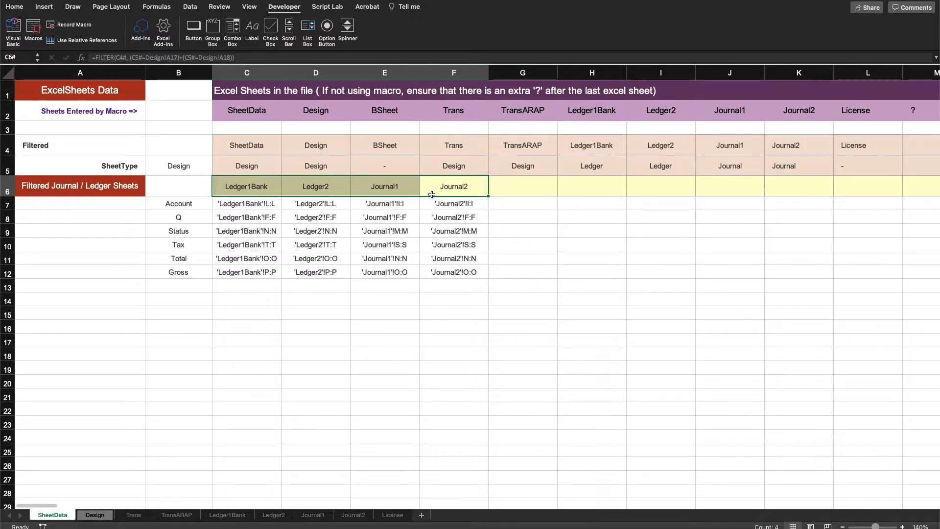
pyautogui.click(6, 189)
pyautogui.click(225, 322)
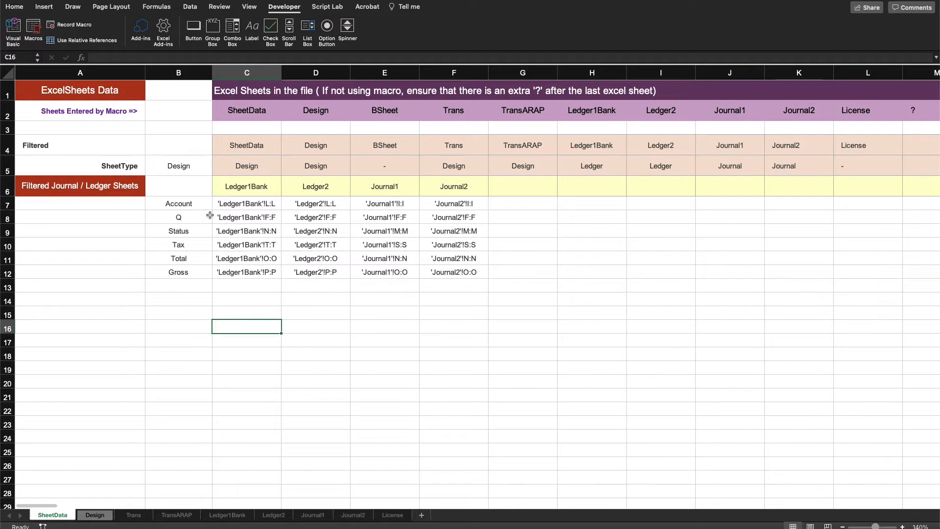
pyautogui.click(243, 188)
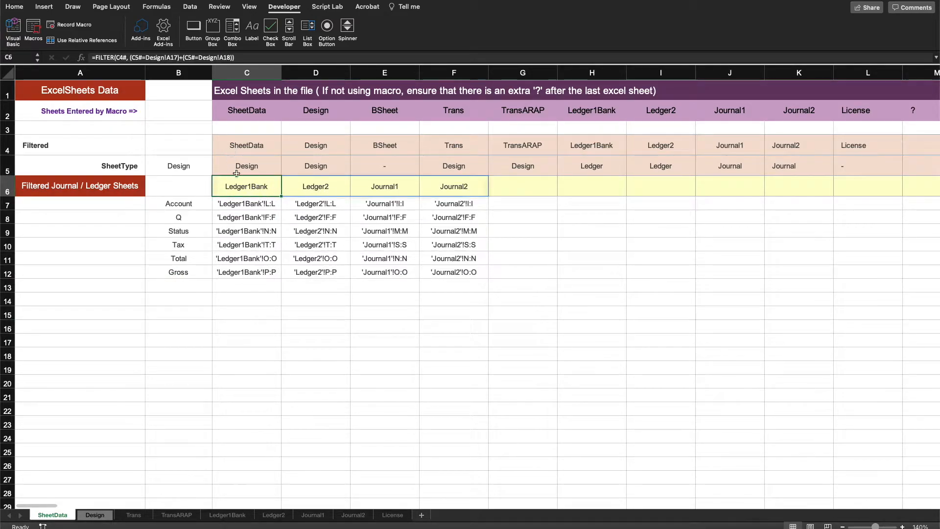
pyautogui.moveTo(196, 204); pyautogui.dragTo(188, 270)
# Step: Review the Required Columns labels on the Ledger2 sheet, then return to SheetData
pyautogui.click(273, 514)
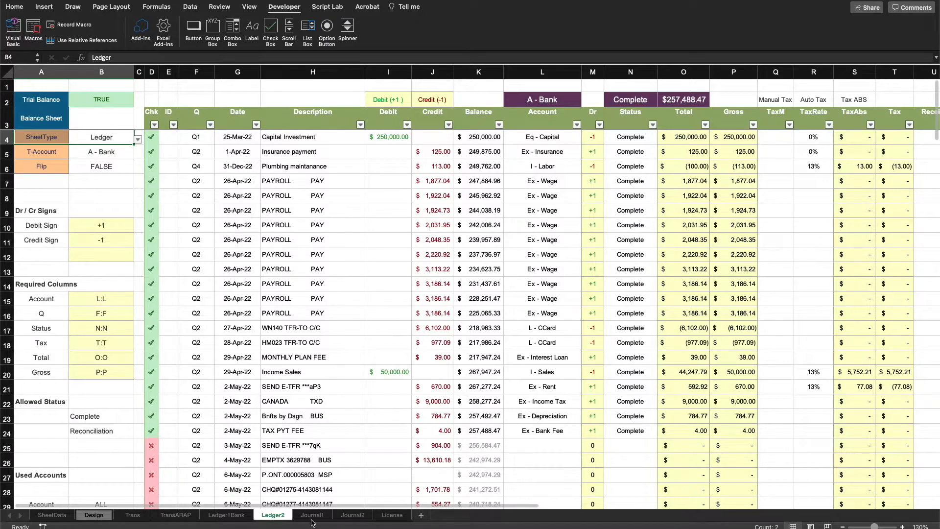
pyautogui.click(313, 518)
pyautogui.click(284, 518)
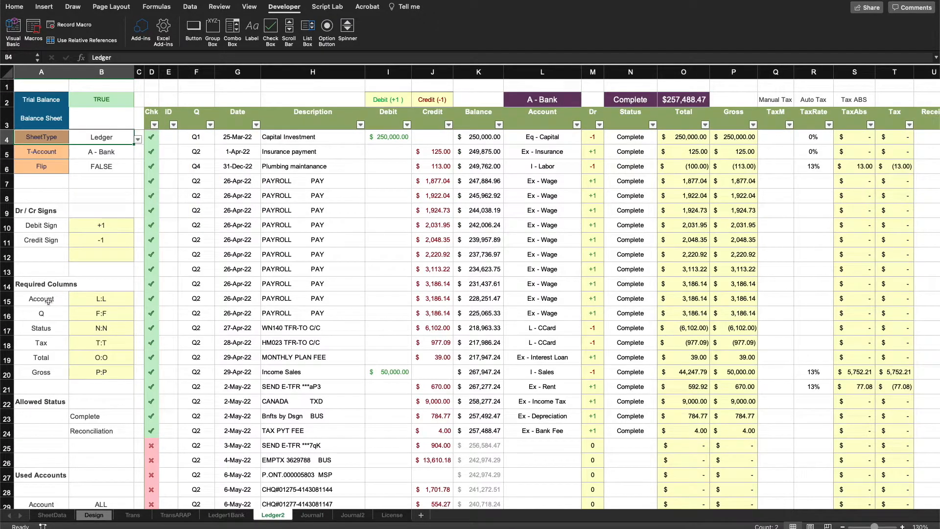
pyautogui.moveTo(46, 301); pyautogui.dragTo(55, 365)
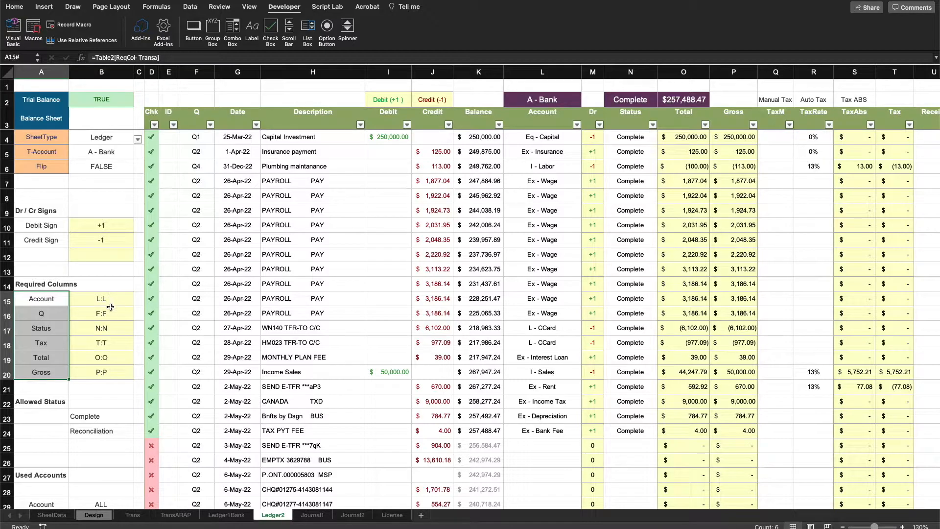
pyautogui.click(61, 516)
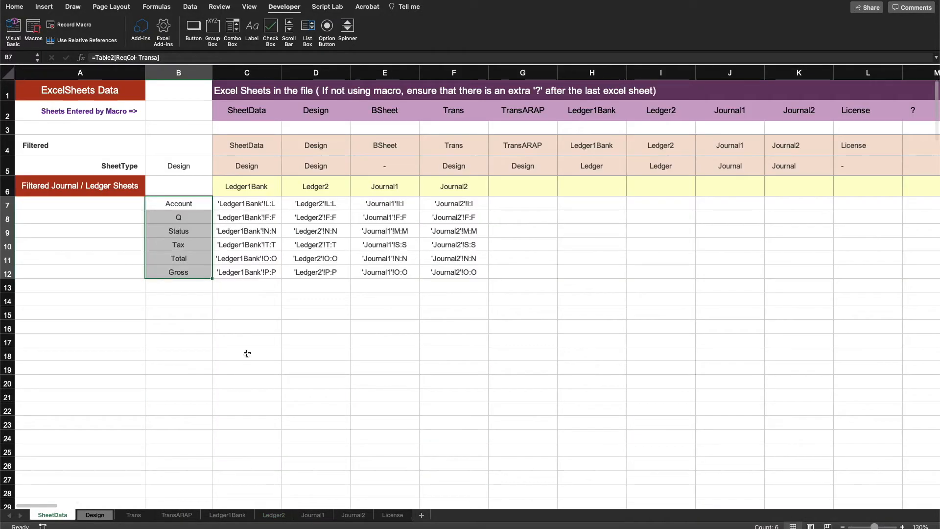
# Step: Examine the column reference formula in C7 and the SheetData column C4:C12
pyautogui.click(251, 205)
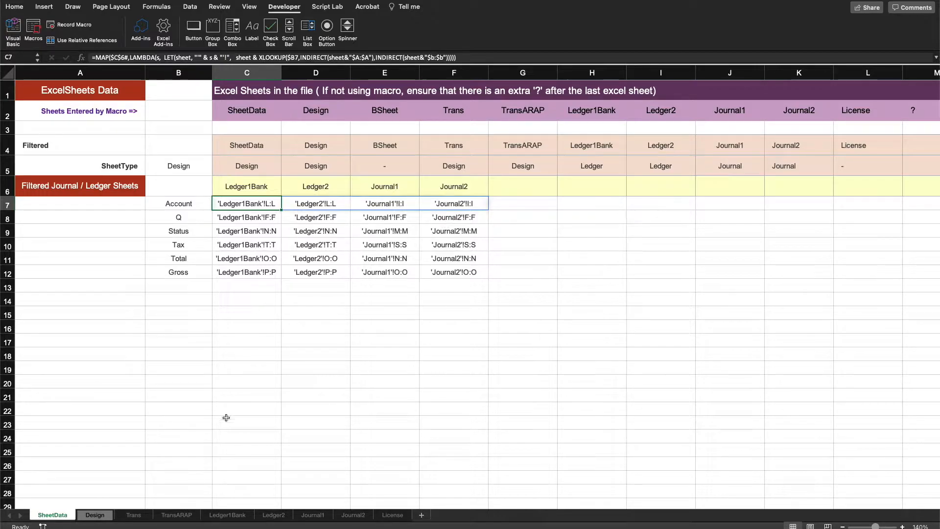
pyautogui.click(255, 395)
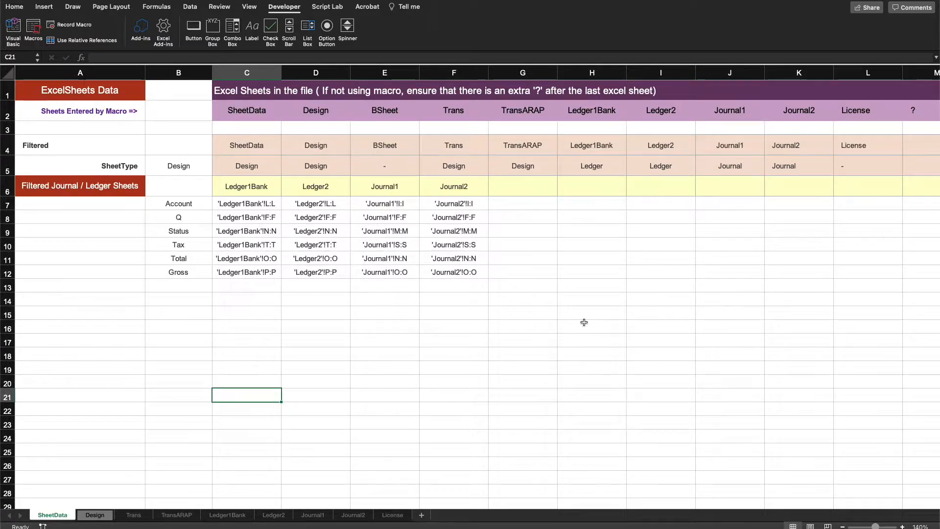
pyautogui.moveTo(245, 144); pyautogui.dragTo(248, 274)
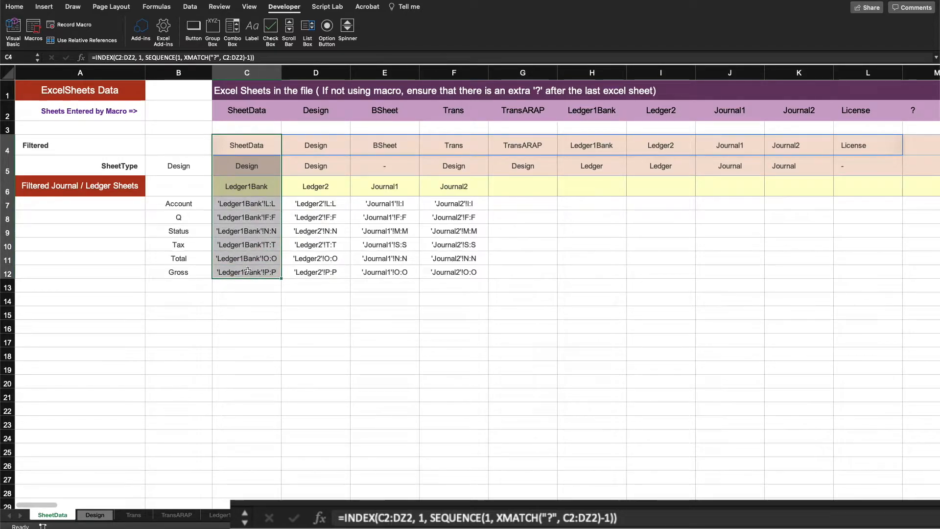
# Step: Clear the formulas in C4:L12 and inspect the '?' marker that ends the sheet list in row 2
pyautogui.press('Delete')
pyautogui.click(298, 301)
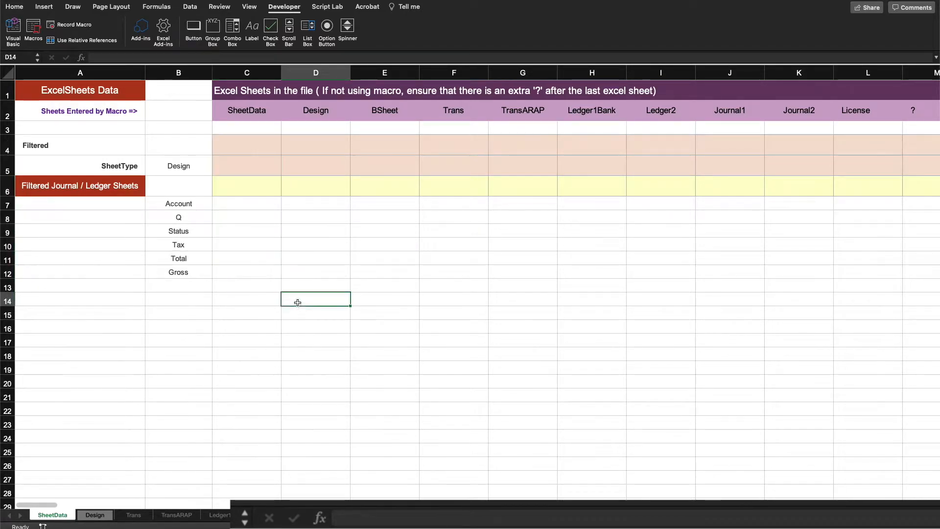
pyautogui.click(257, 148)
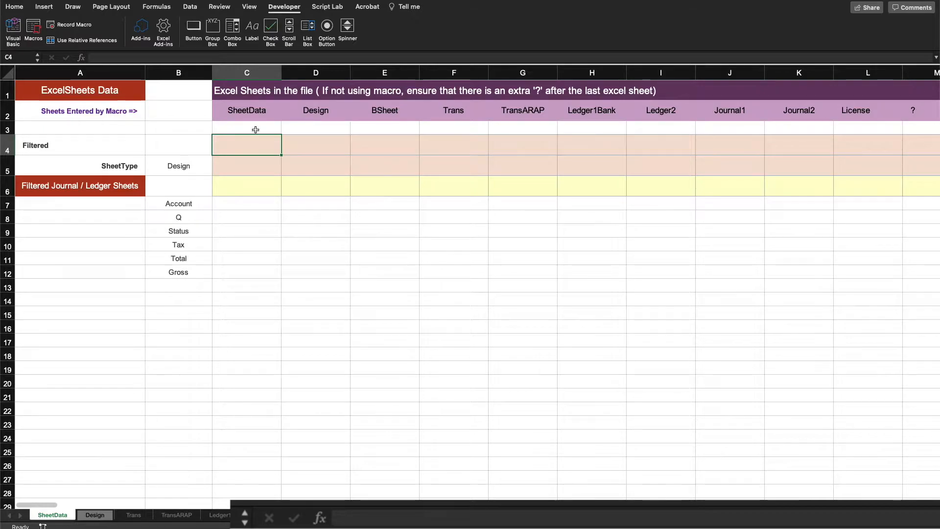
pyautogui.click(913, 110)
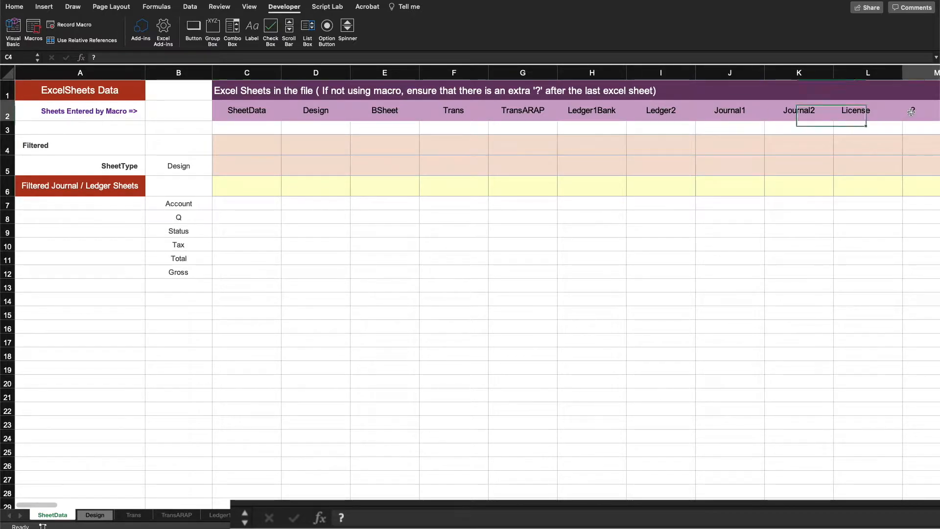
pyautogui.click(8, 111)
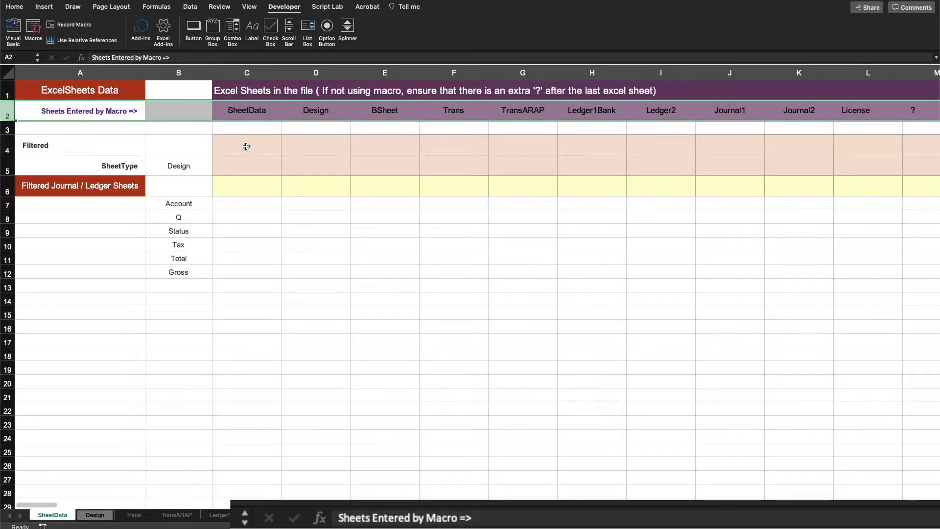
# Step: In C4, enter =XMATCH("?", $C$2:$EZ$2) to locate the '?' marker in the sheet list
pyautogui.click(246, 146)
pyautogui.write('=')
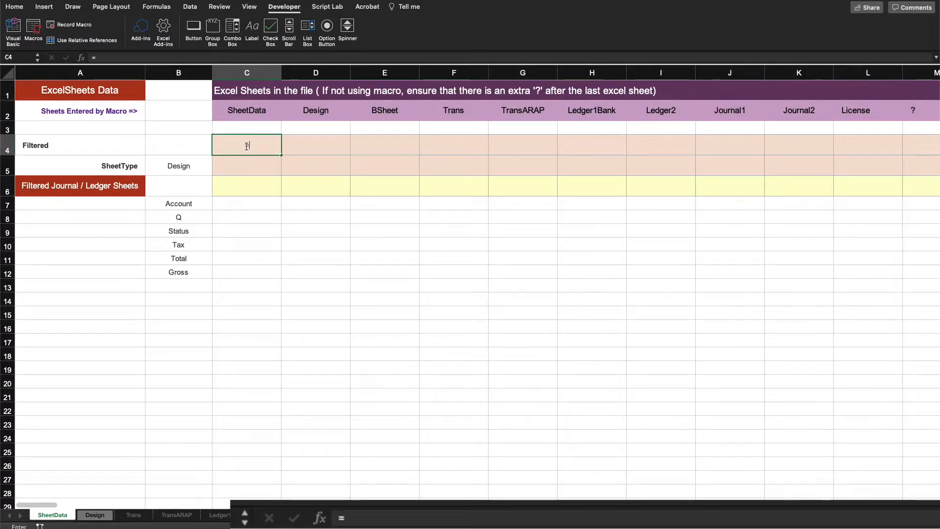
pyautogui.write('xma')
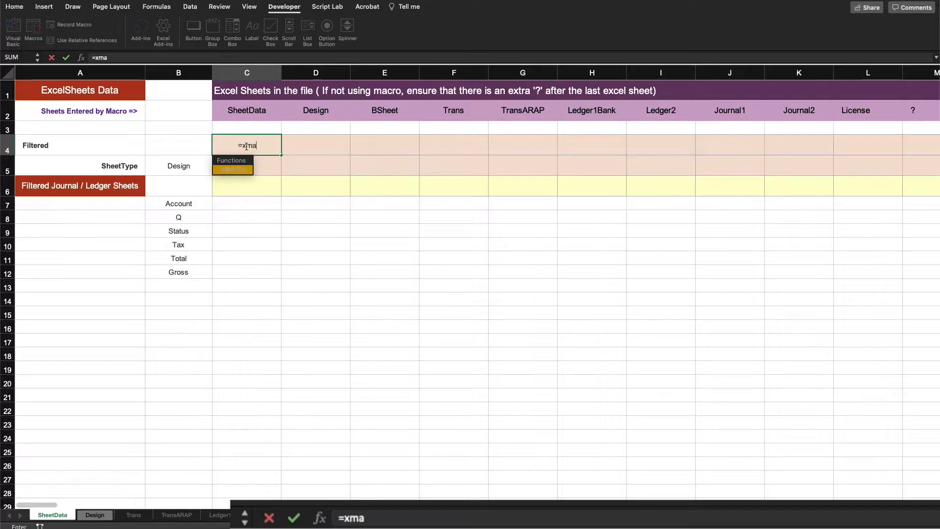
pyautogui.press('Tab')
pyautogui.write('"?"')
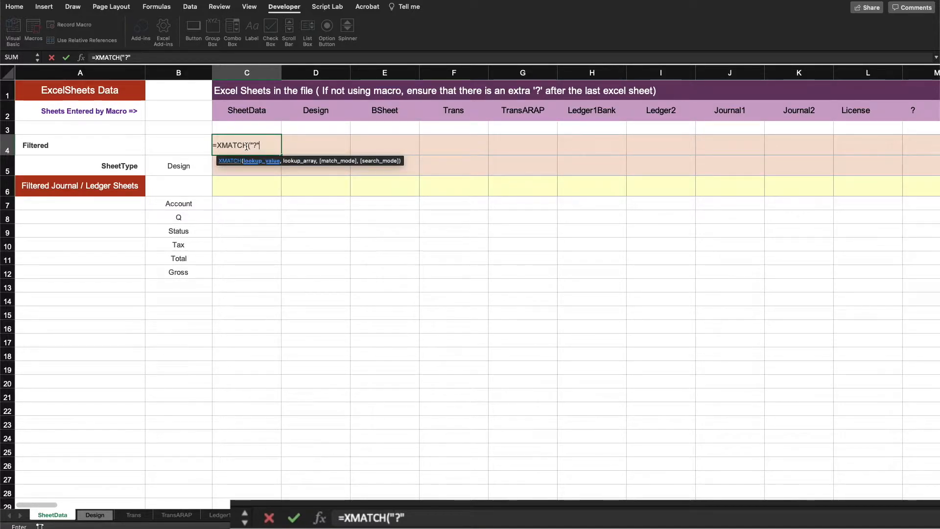
pyautogui.write(',')
pyautogui.moveTo(246, 110); pyautogui.dragTo(519, 109)
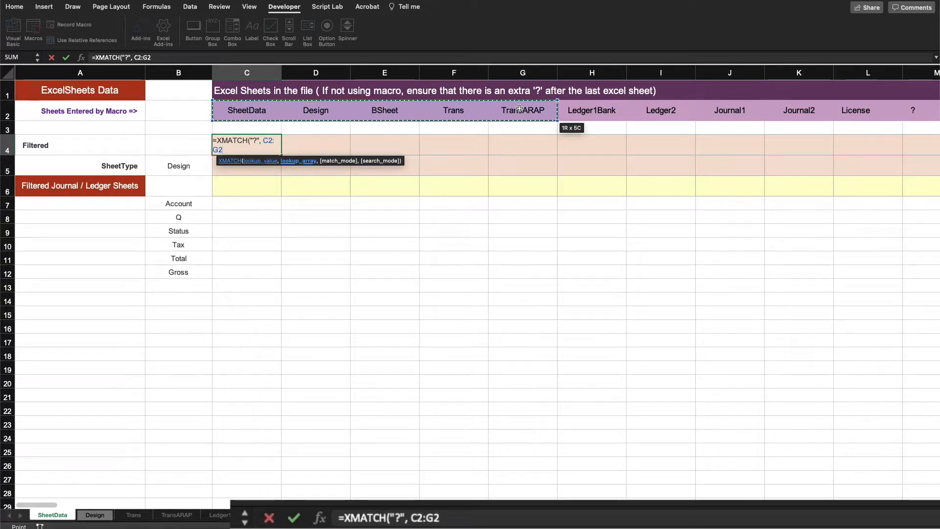
pyautogui.press('super+t')
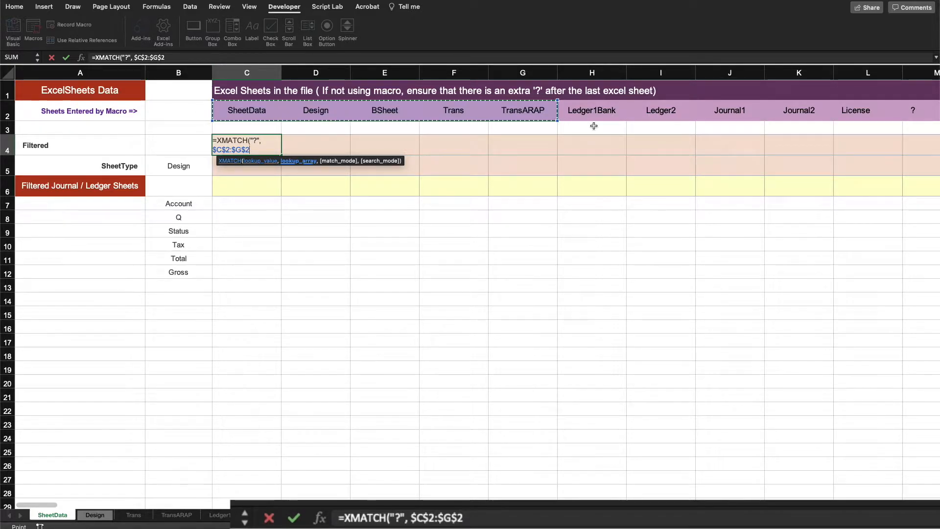
pyautogui.click(152, 57)
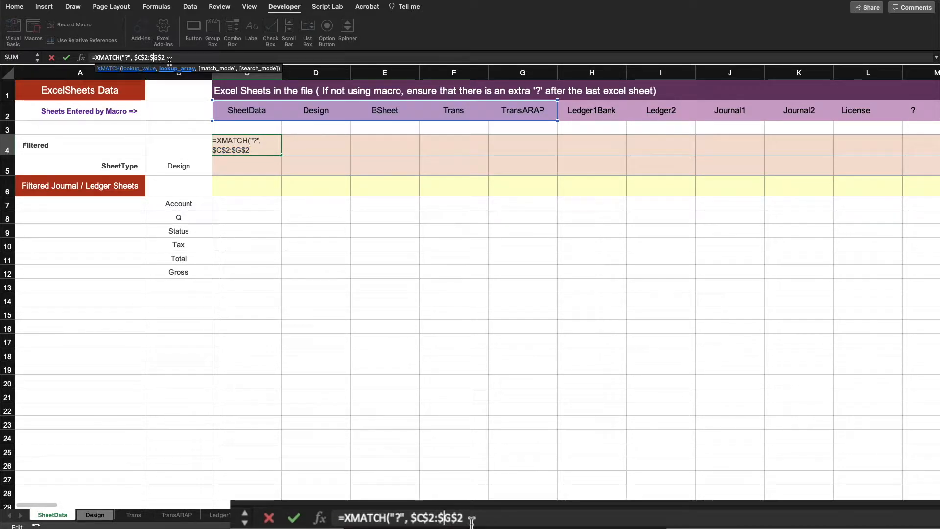
pyautogui.press('Delete')
pyautogui.write('E')
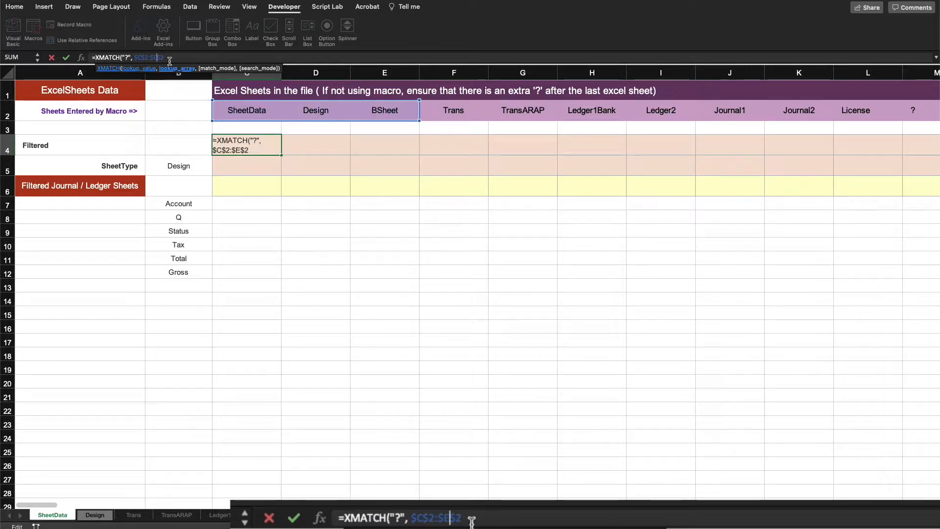
pyautogui.write('Z')
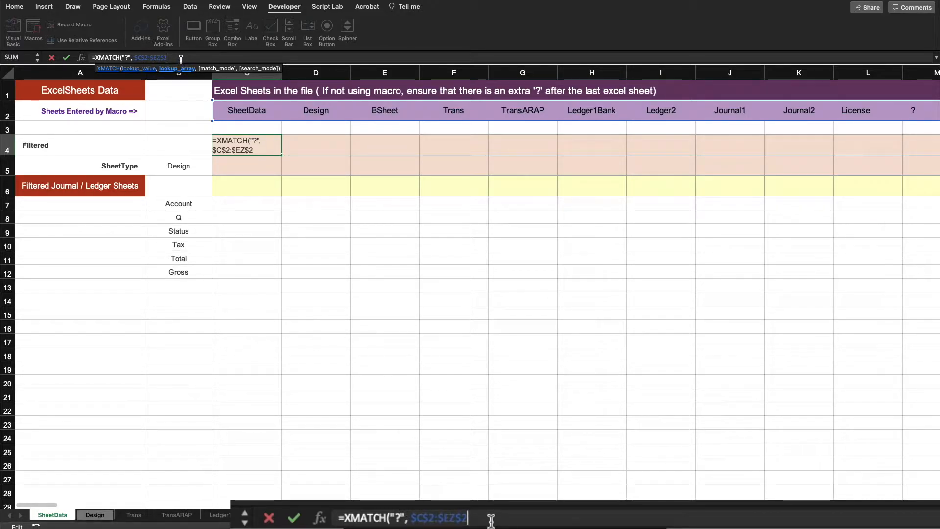
pyautogui.press('Return')
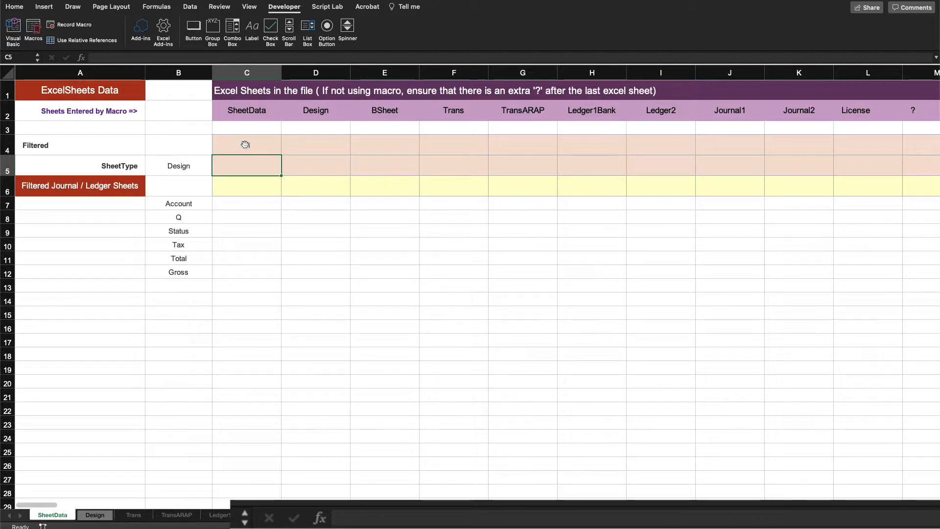
# Step: Wrap the C4 formula as =SEQUENCE(1, XMATCH("?", $C$2:$EZ$2)-1) and inspect the spilled sequence
pyautogui.click(245, 145)
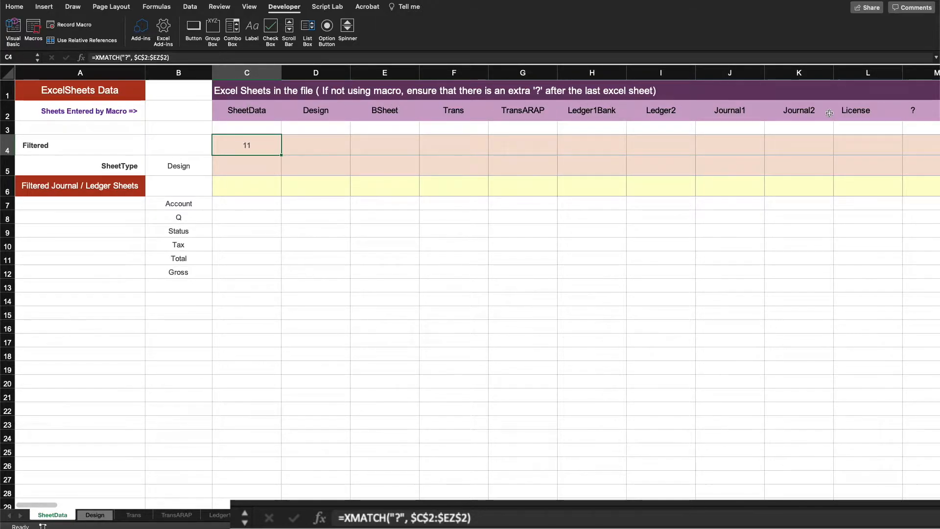
pyautogui.click(96, 58)
pyautogui.write('X')
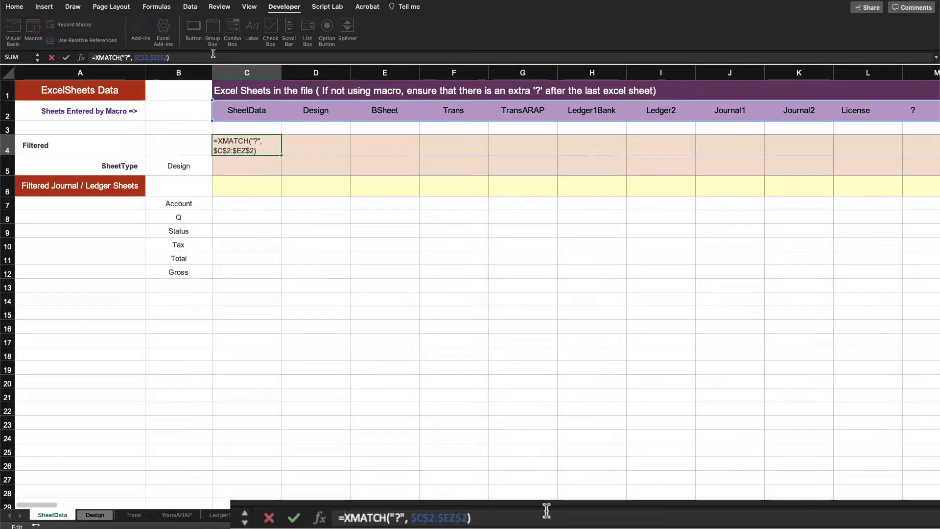
pyautogui.write('SEQUENCE(')
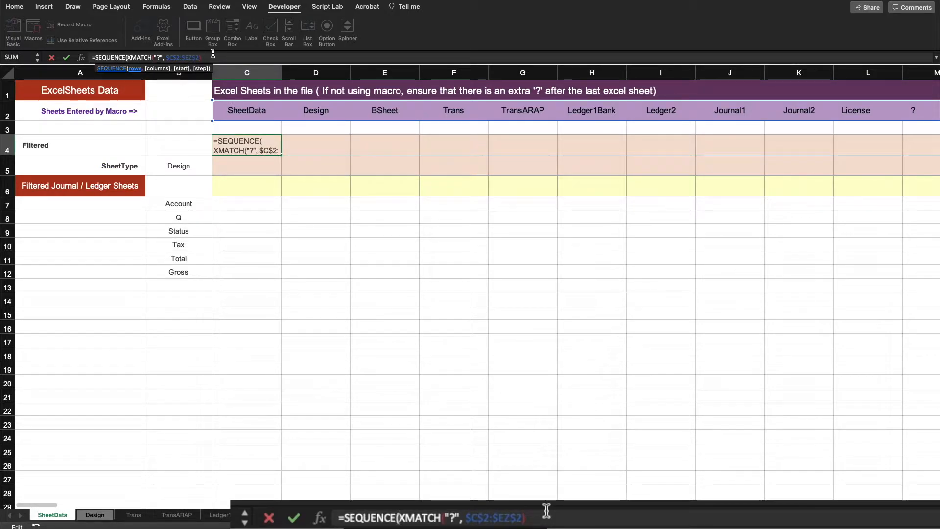
pyautogui.write('1,')
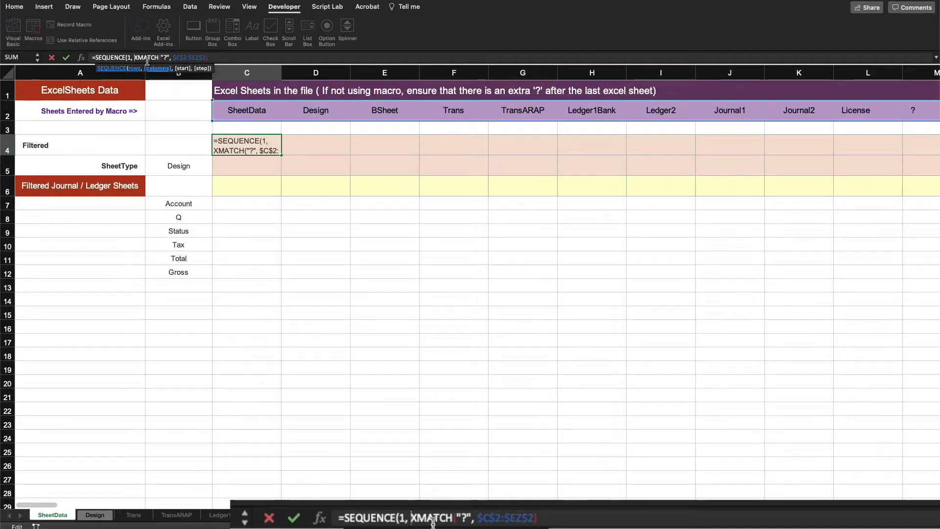
pyautogui.click(218, 58)
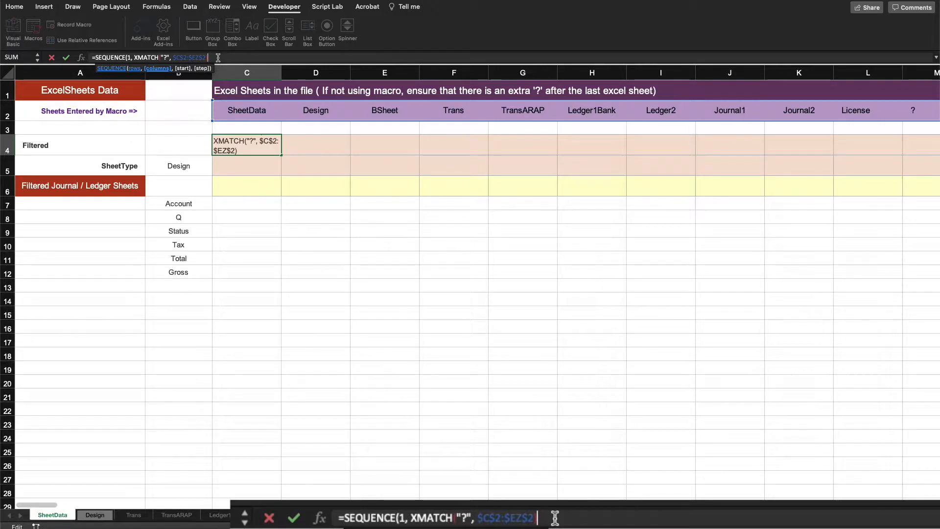
pyautogui.write('-1')
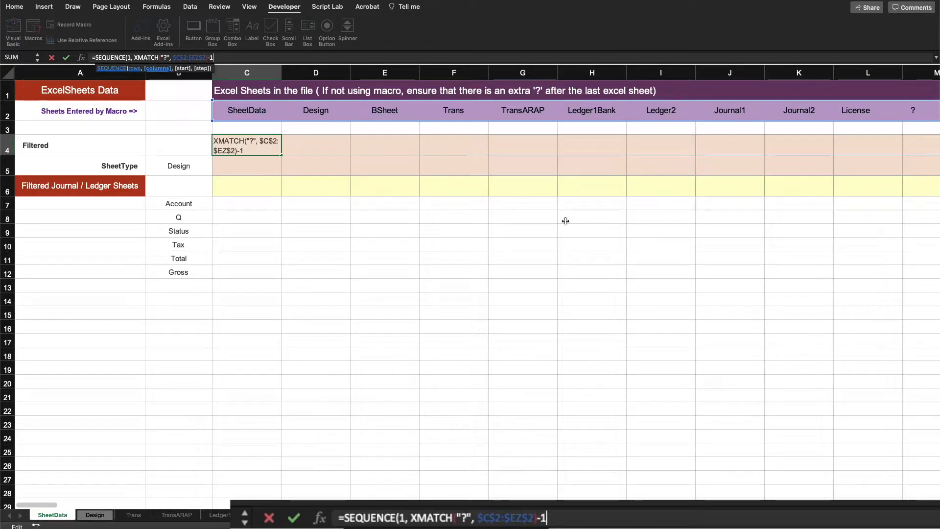
pyautogui.press('Return')
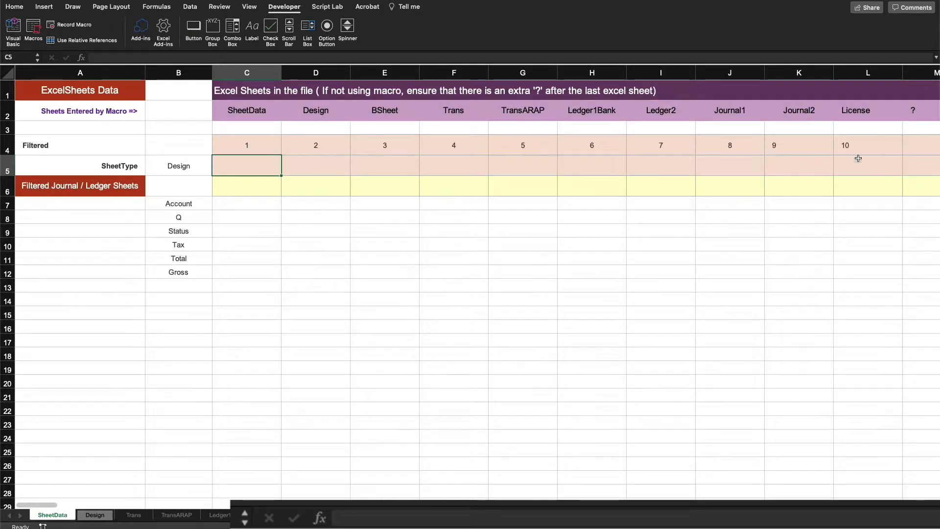
pyautogui.moveTo(862, 141); pyautogui.dragTo(244, 150)
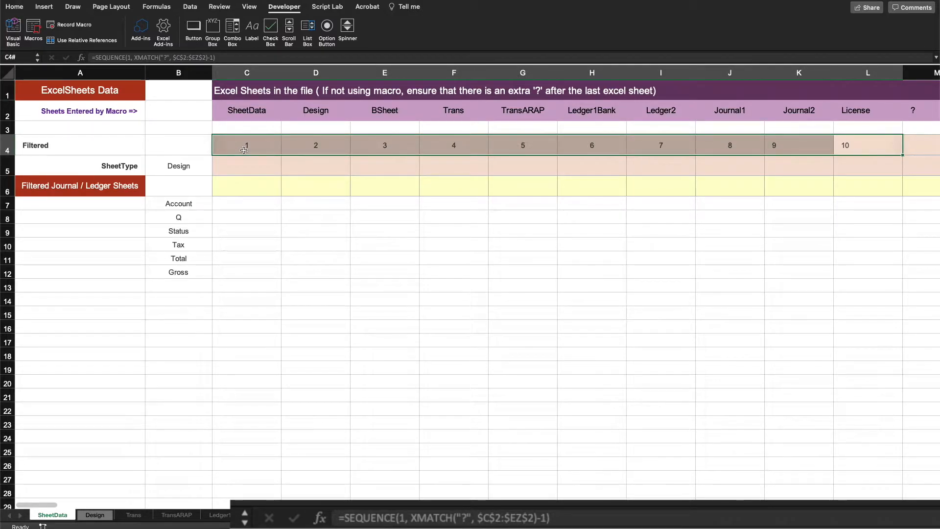
pyautogui.click(458, 228)
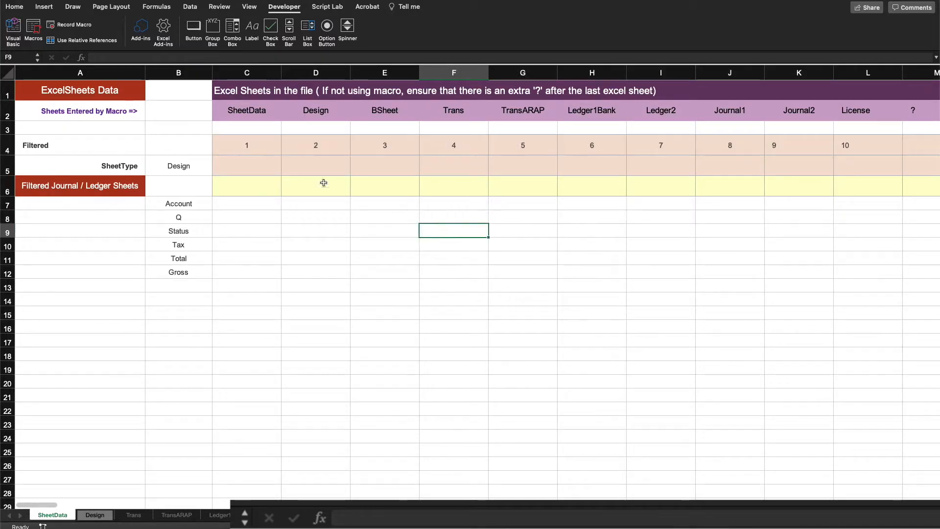
# Step: Wrap the C4 formula as =INDEX($C$2:$EZ$2, 1, SEQUENCE(1, XMATCH("?", $C$2:$EZ$2)-1)) to spill the sheet names
pyautogui.click(251, 145)
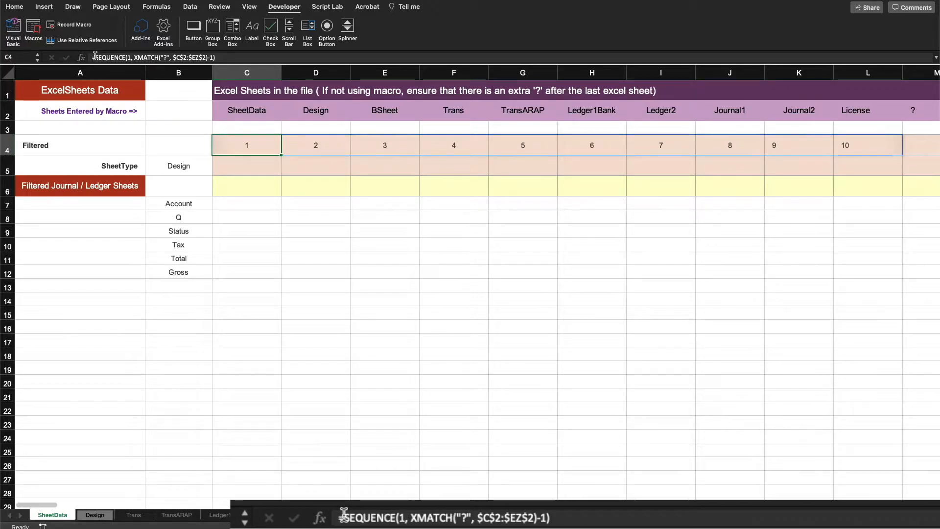
pyautogui.click(240, 57)
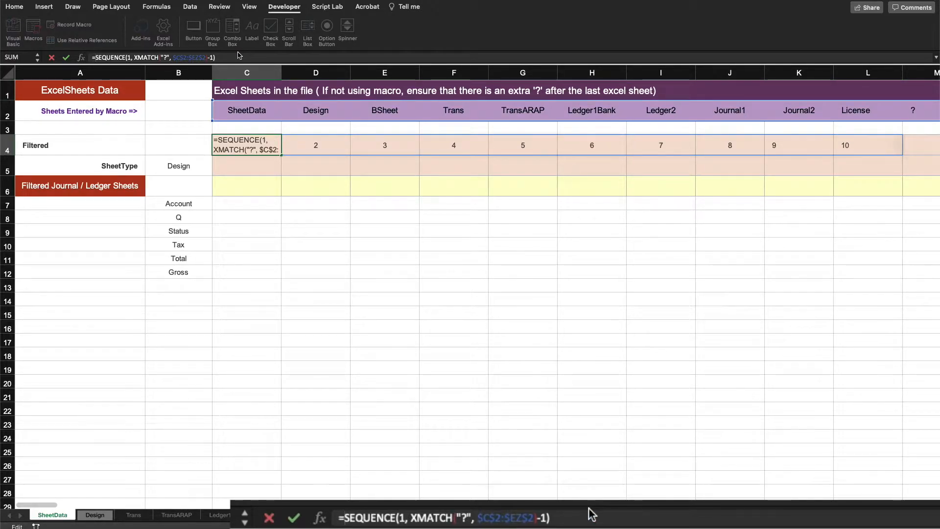
pyautogui.write('ind')
pyautogui.press('Tab')
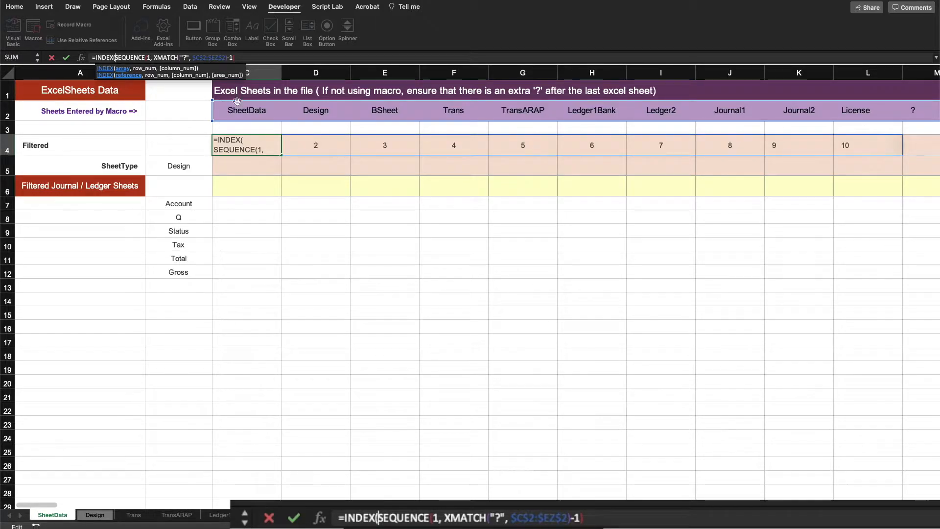
pyautogui.moveTo(236, 110); pyautogui.dragTo(349, 105)
pyautogui.press('F4')
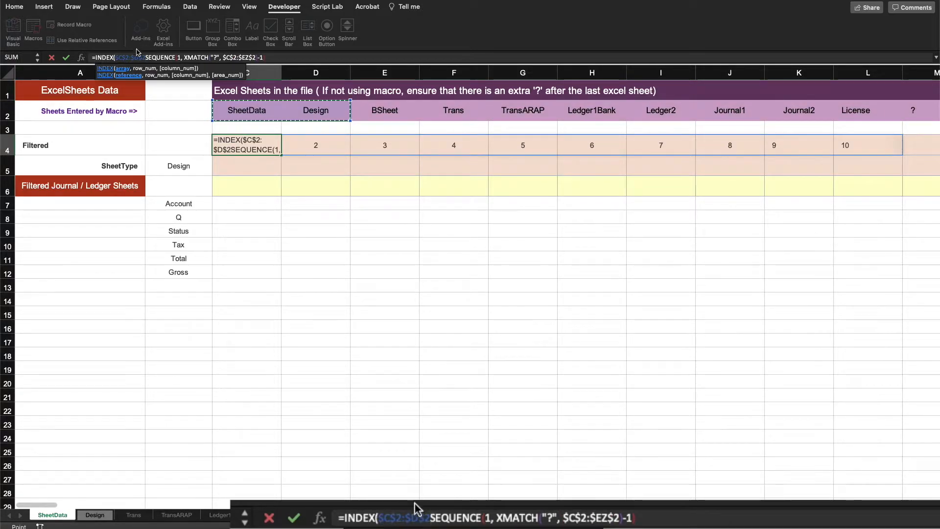
pyautogui.click(139, 57)
pyautogui.press('BackSpace')
pyautogui.write('ez$2')
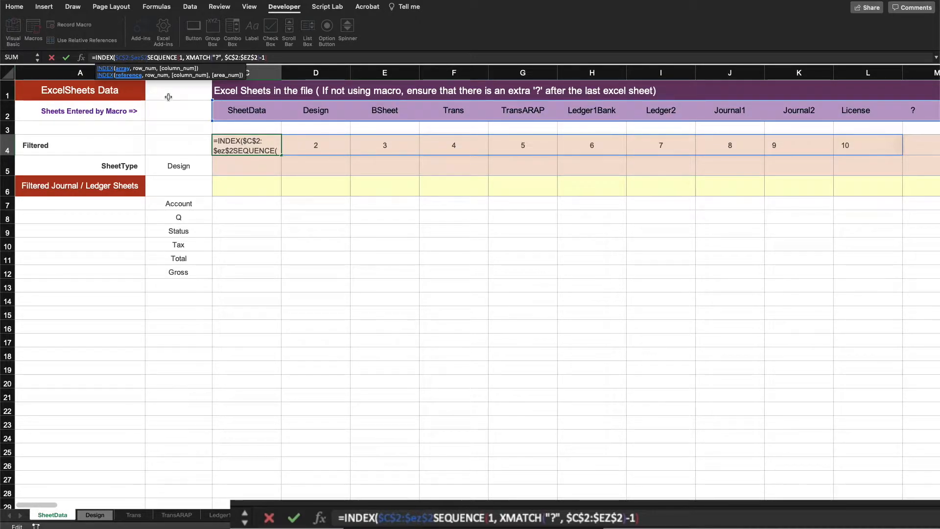
pyautogui.write(', ')
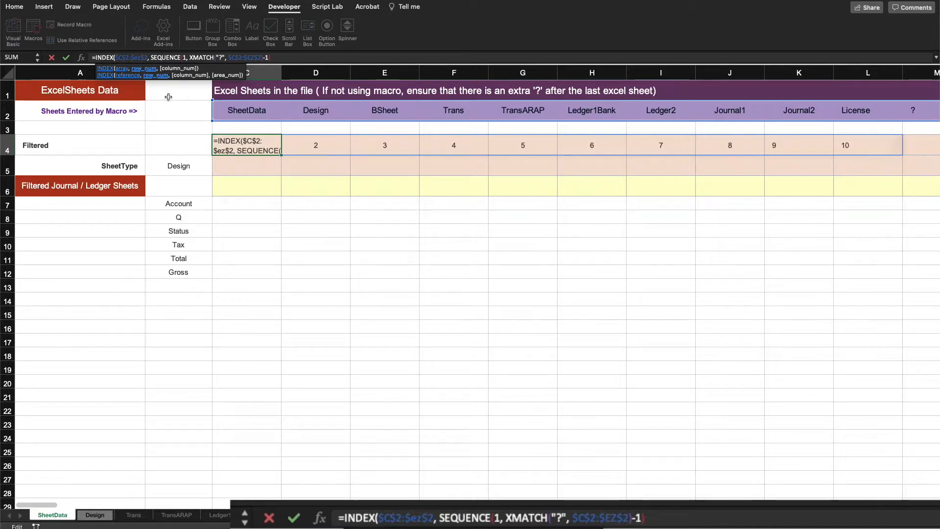
pyautogui.write('1')
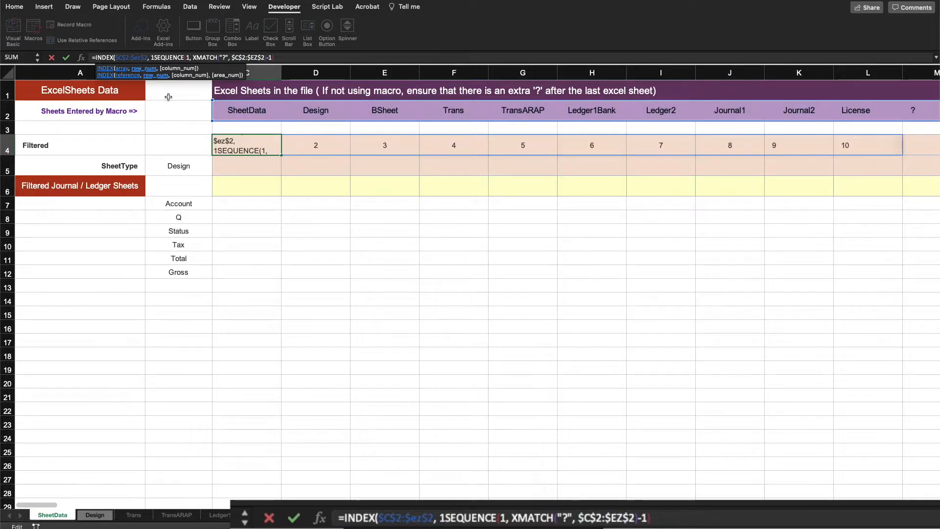
pyautogui.write(',')
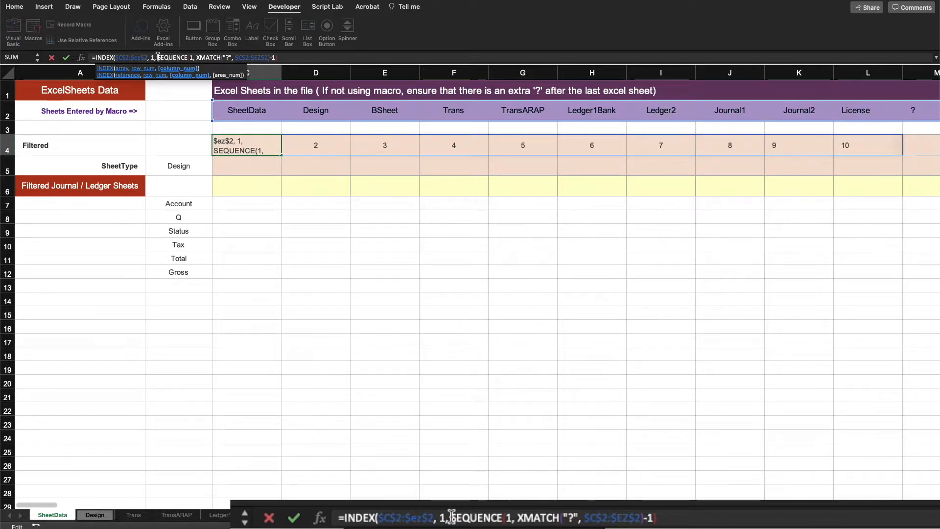
pyautogui.click(280, 56)
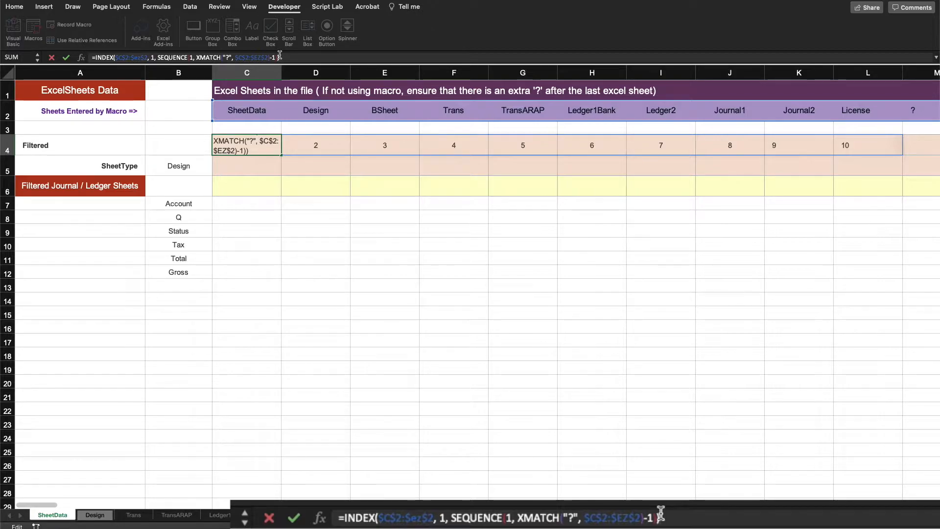
pyautogui.press('Return')
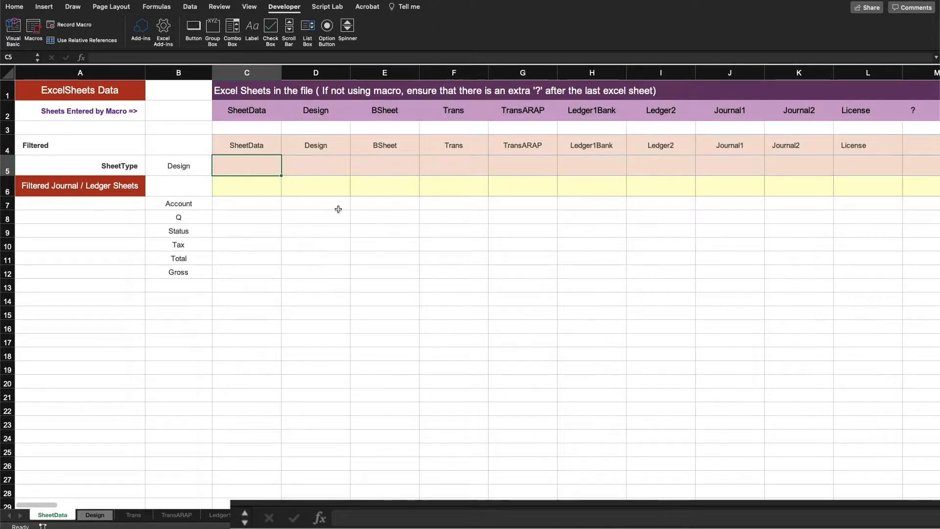
# Step: Review the SheetType row label and the spilled sheet names in the Filtered row
pyautogui.click(571, 257)
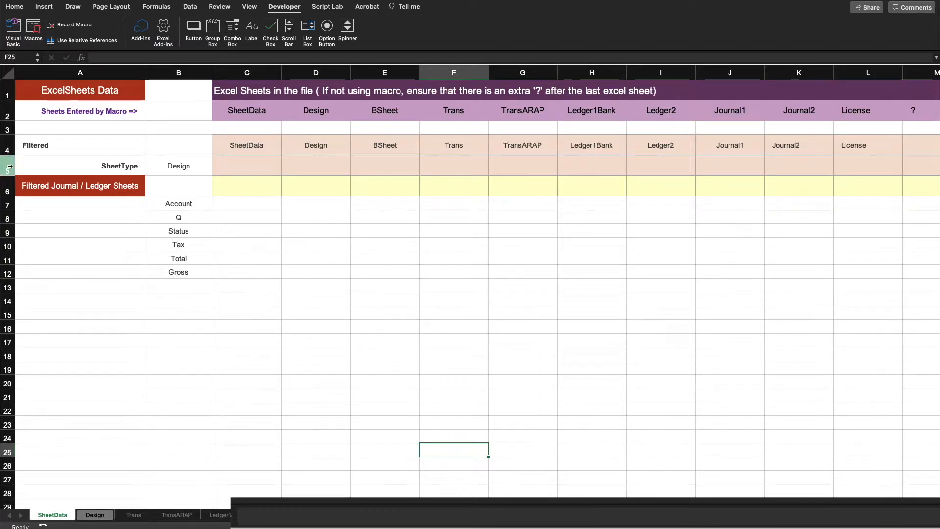
pyautogui.click(9, 166)
pyautogui.click(120, 165)
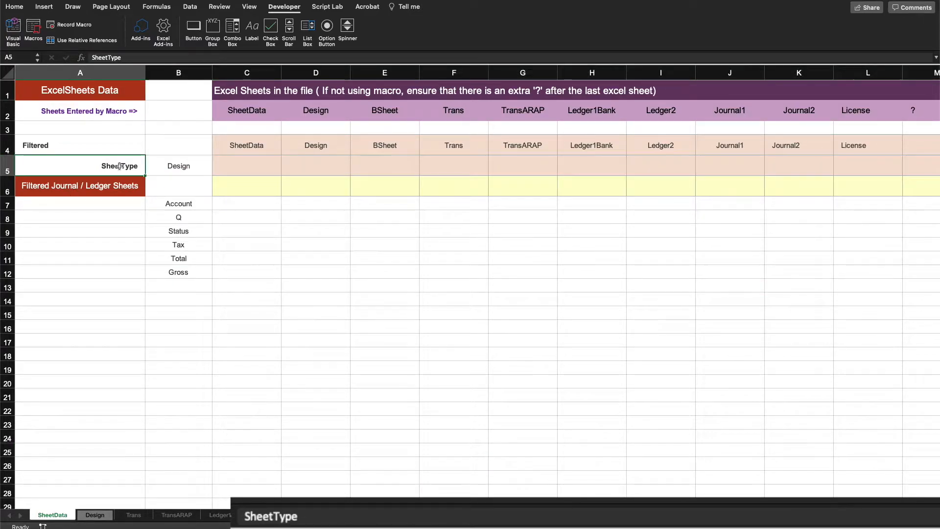
pyautogui.moveTo(240, 146); pyautogui.dragTo(865, 149)
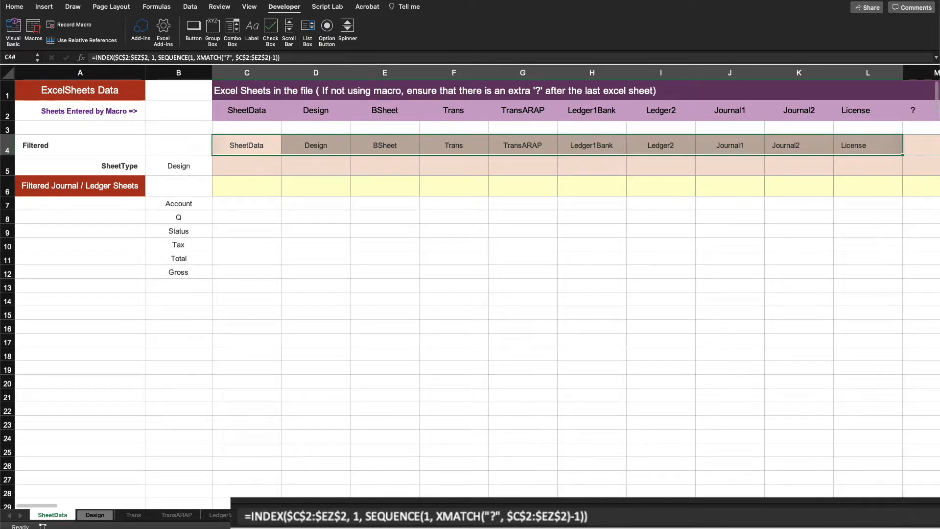
# Step: Inspect the SheetType setting on the Design sheet and return to the SheetData sheet
pyautogui.hotkey('ctrl', 'pagedown')
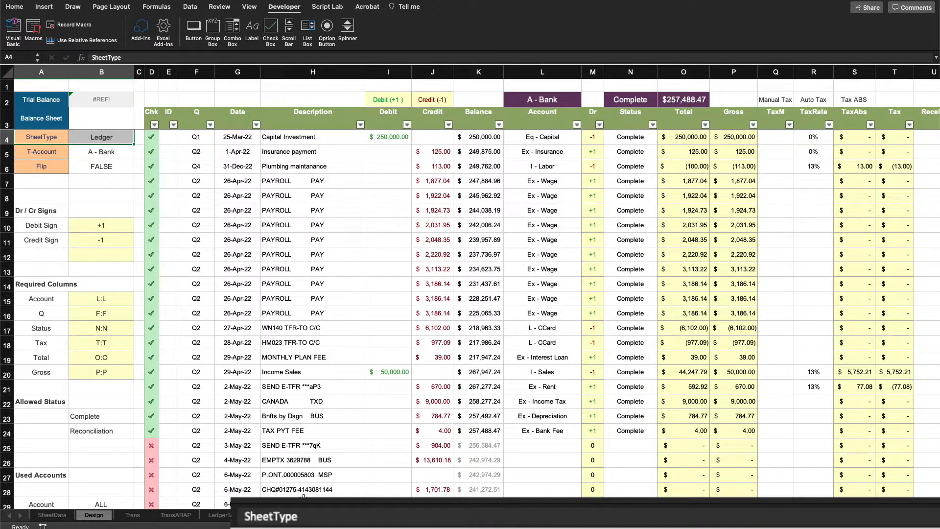
pyautogui.click(49, 139)
pyautogui.click(91, 137)
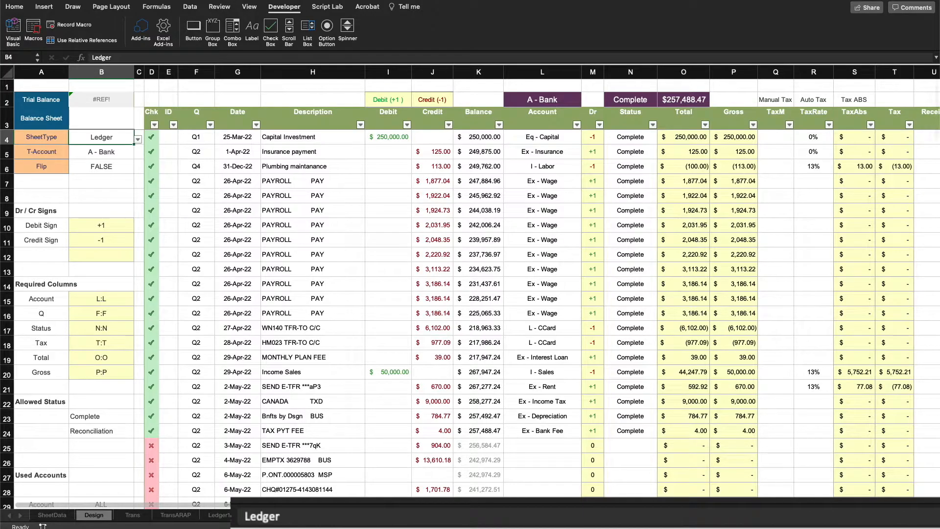
pyautogui.click(60, 516)
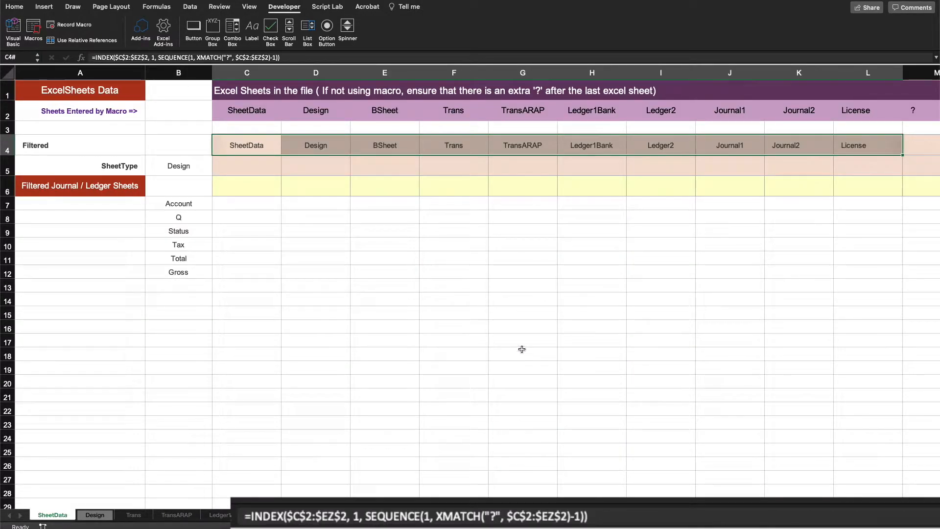
# Step: In H16, enter the test formula =XLOOKUP($A$5, Ledger1Bank!A:A, Ledger1Bank!B:B) to fetch Ledger1Bank's SheetType
pyautogui.click(572, 324)
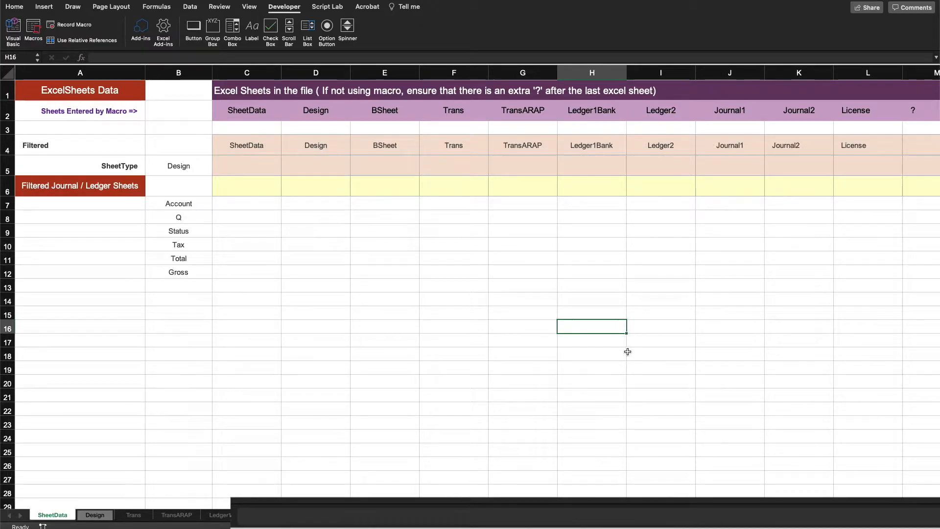
pyautogui.write('=xlo')
pyautogui.press('Tab')
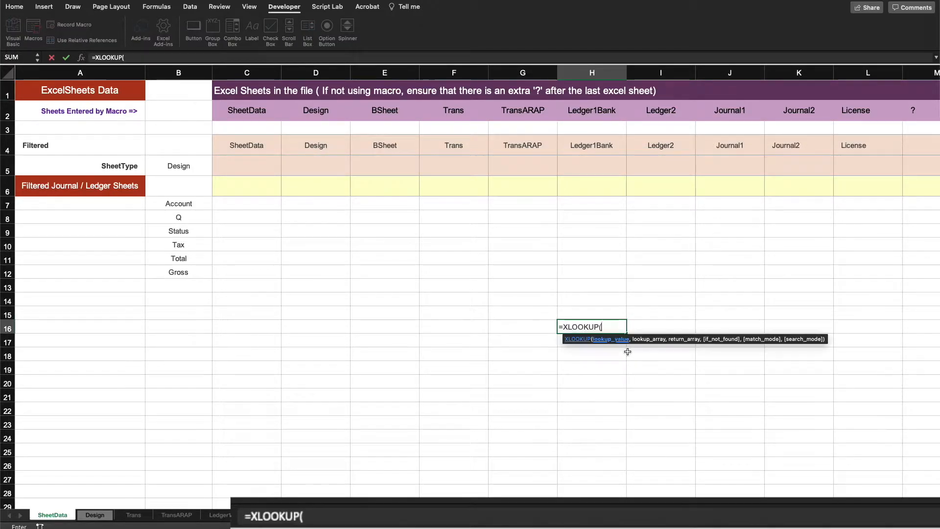
pyautogui.click(120, 166)
pyautogui.press('F4')
pyautogui.write(',')
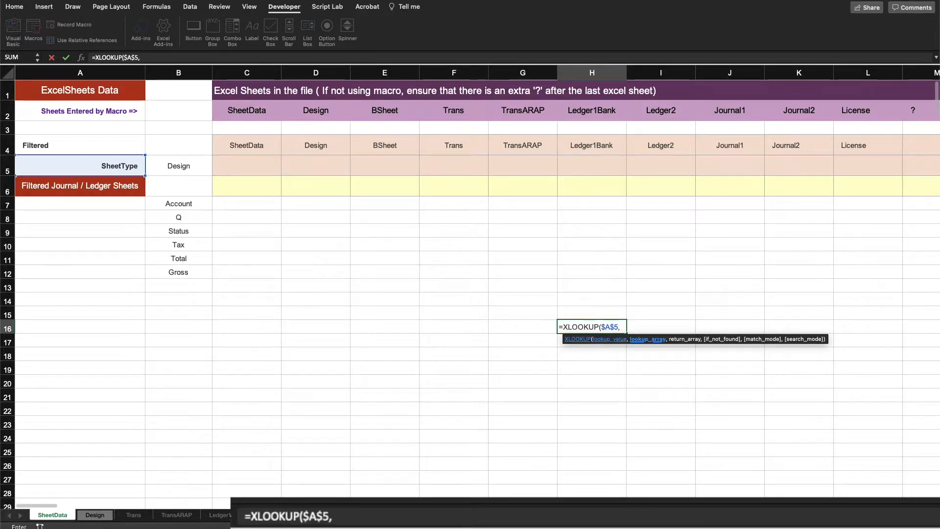
pyautogui.click(220, 514)
pyautogui.click(35, 66)
pyautogui.write(',')
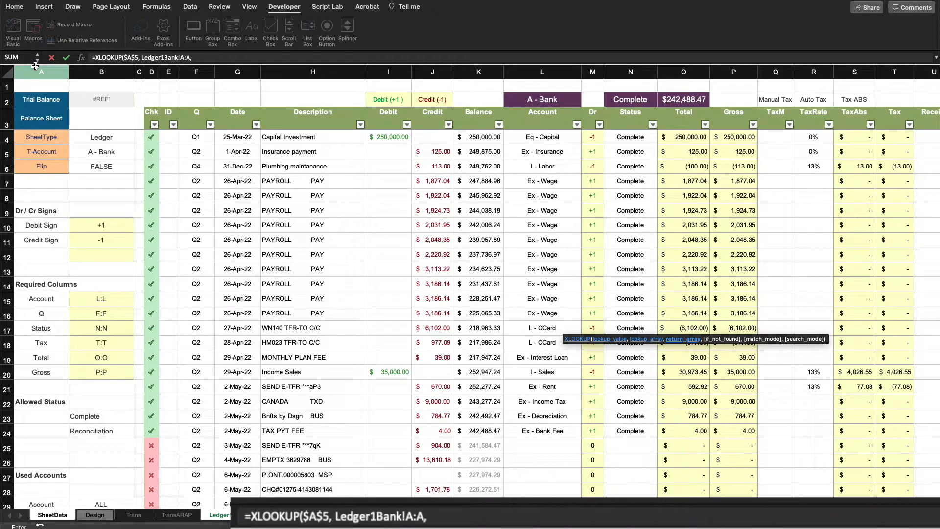
pyautogui.click(98, 72)
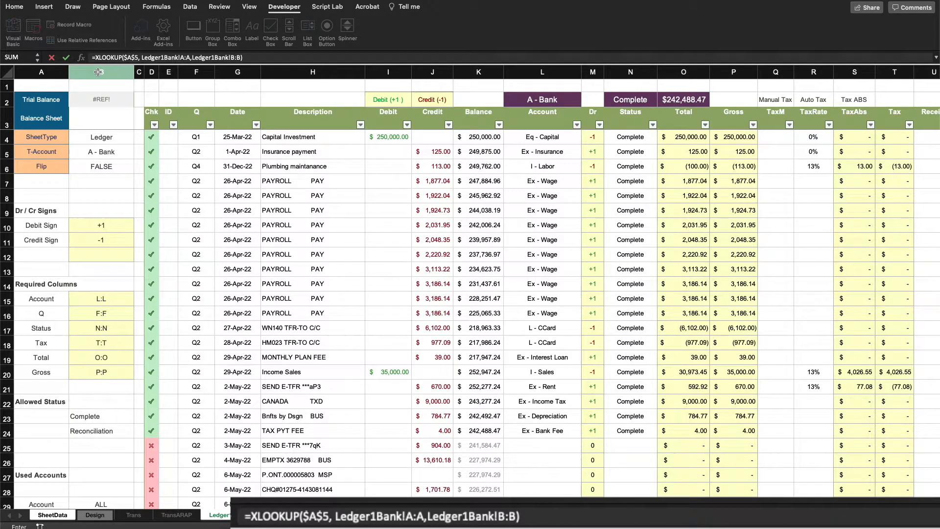
pyautogui.press('Escape')
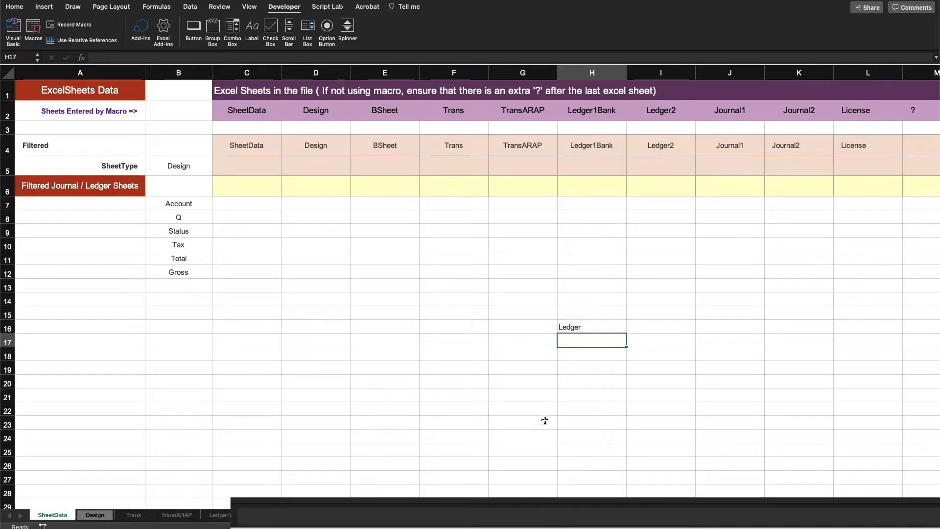
pyautogui.click(580, 326)
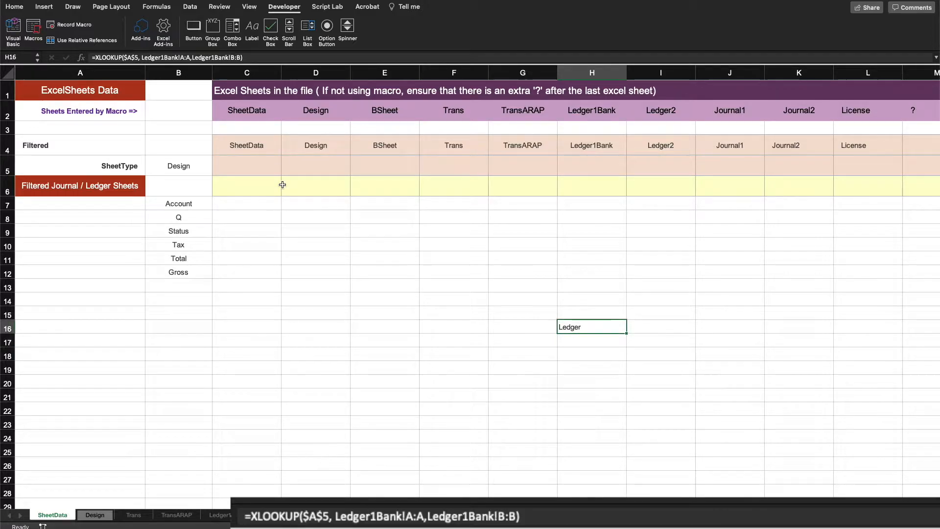
# Step: Review the empty SheetType row C5:L5 and the spilled sheet-name formulas in row 4
pyautogui.moveTo(262, 171); pyautogui.dragTo(860, 168)
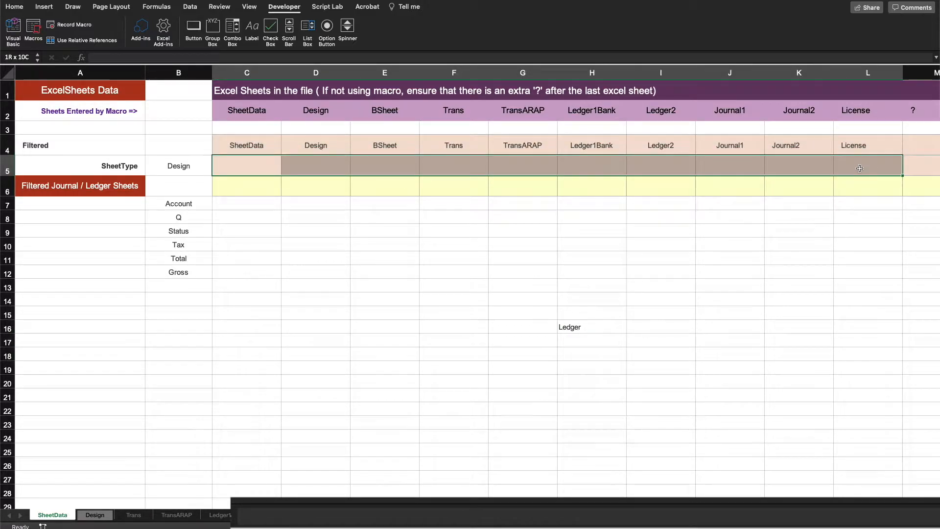
pyautogui.click(248, 141)
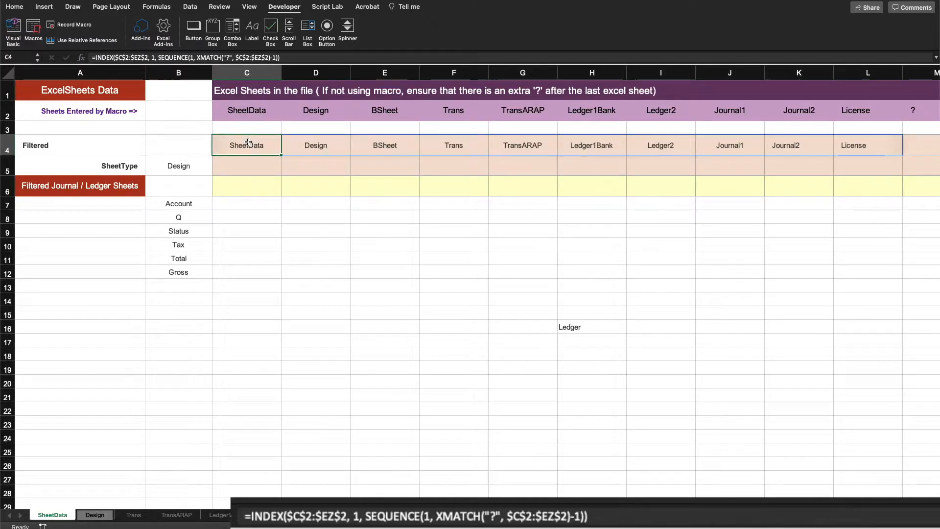
pyautogui.click(316, 144)
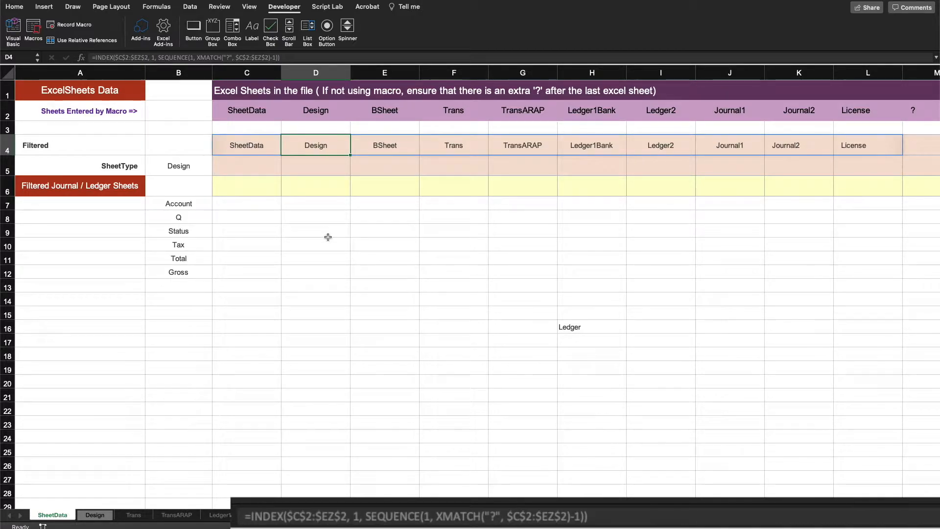
# Step: In C5, start a formula =MAP(C4#, LAMBDA( that iterates over the spilled sheet names
pyautogui.click(243, 160)
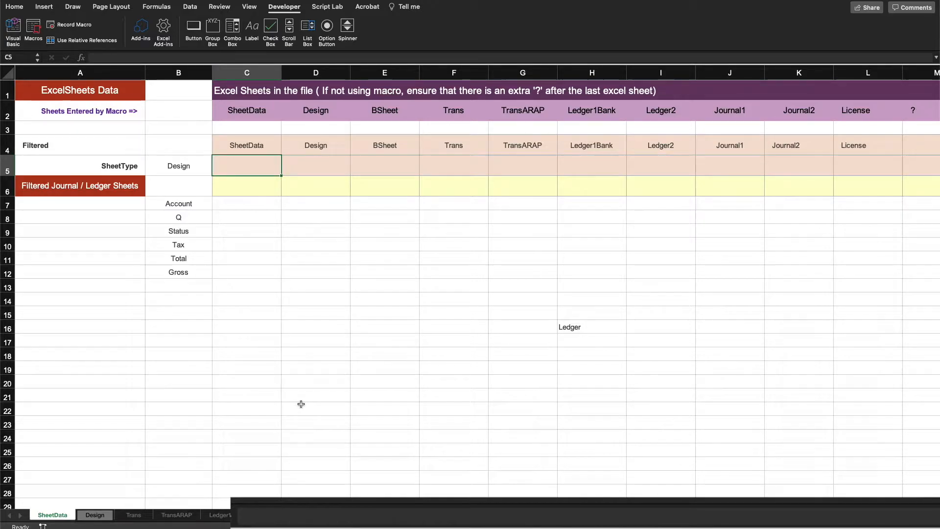
pyautogui.write('=map(')
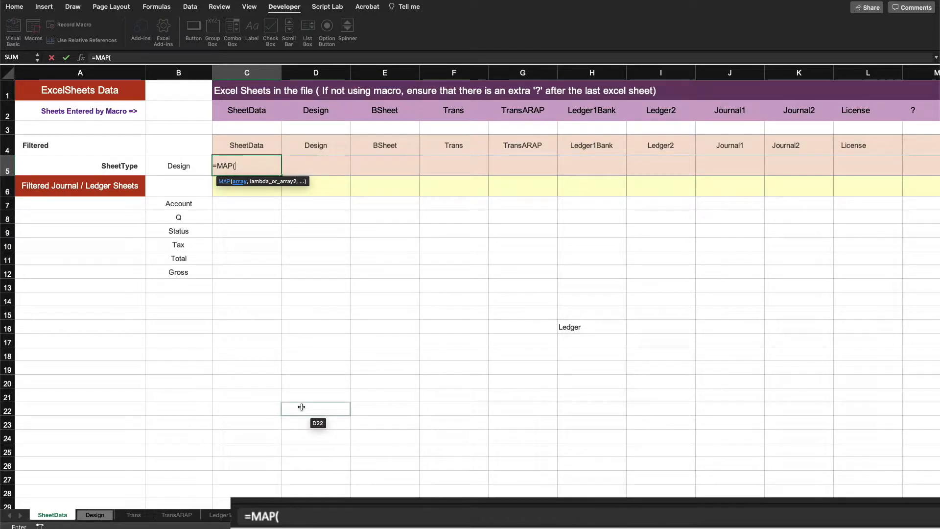
pyautogui.click(270, 148)
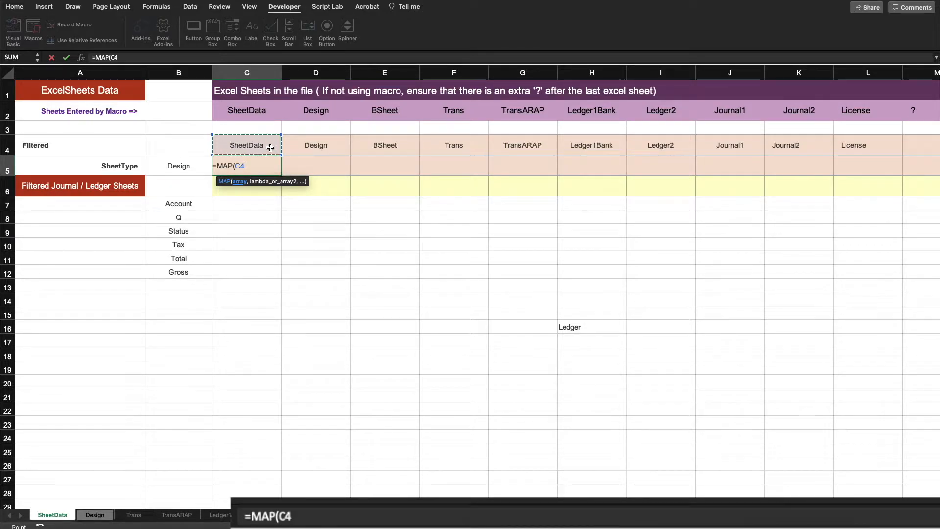
pyautogui.write('#')
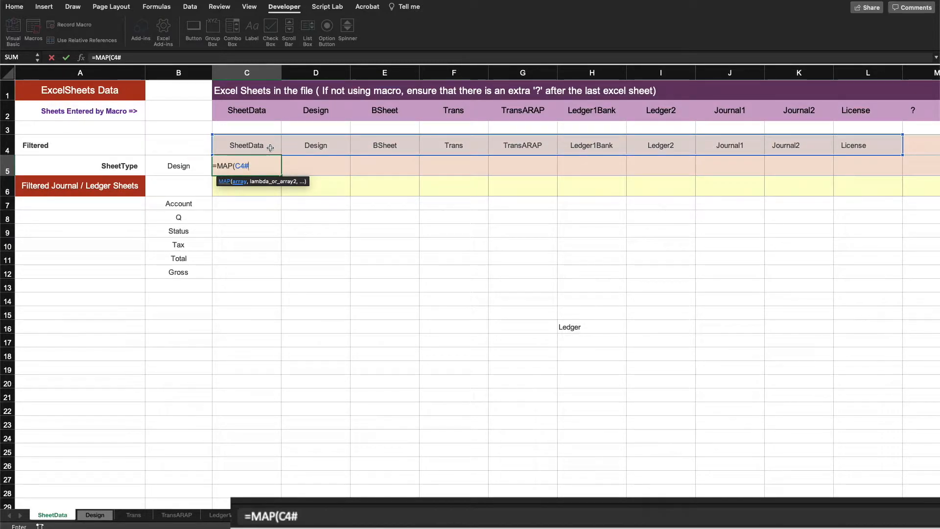
pyautogui.write(', lam')
pyautogui.press('Tab')
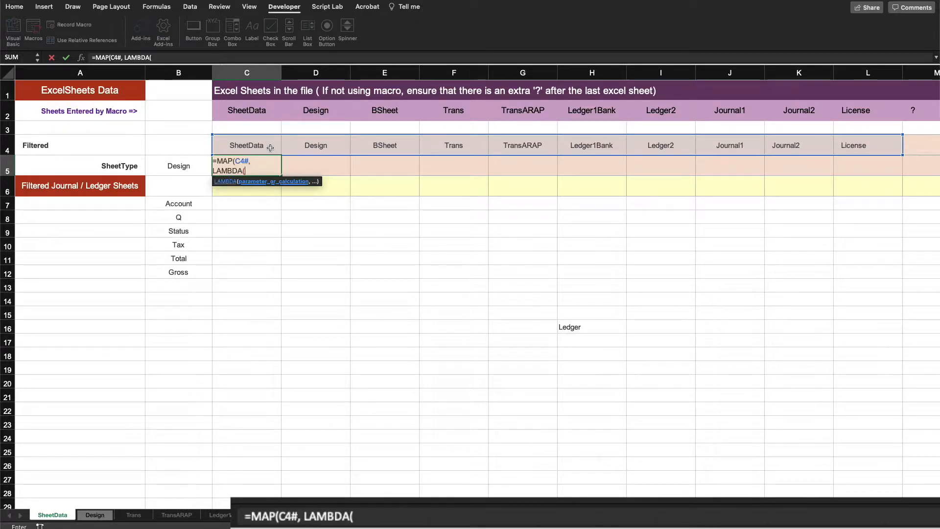
# Step: Name the LAMBDA parameter sheet and begin XLOOKUP($A$5, INDIRECT( inside it
pyautogui.click(158, 59)
pyautogui.write('sheet, ')
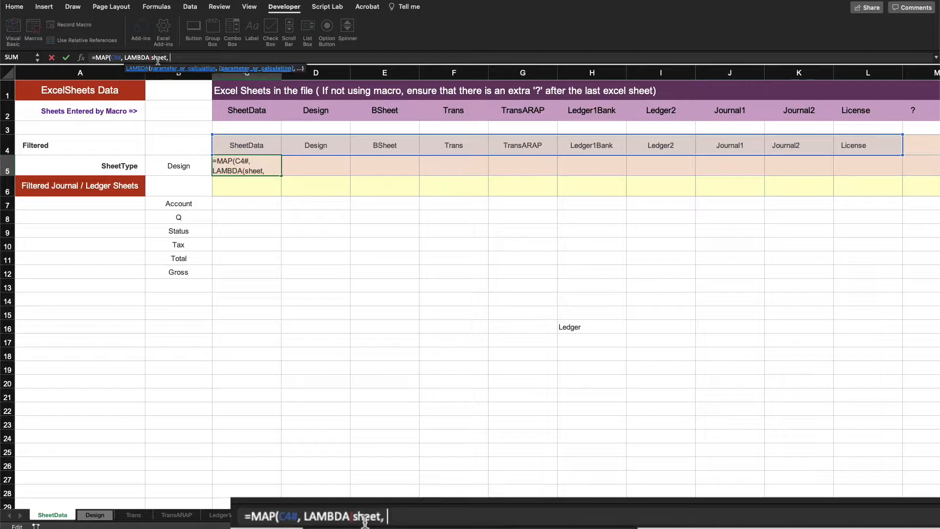
pyautogui.write('xl')
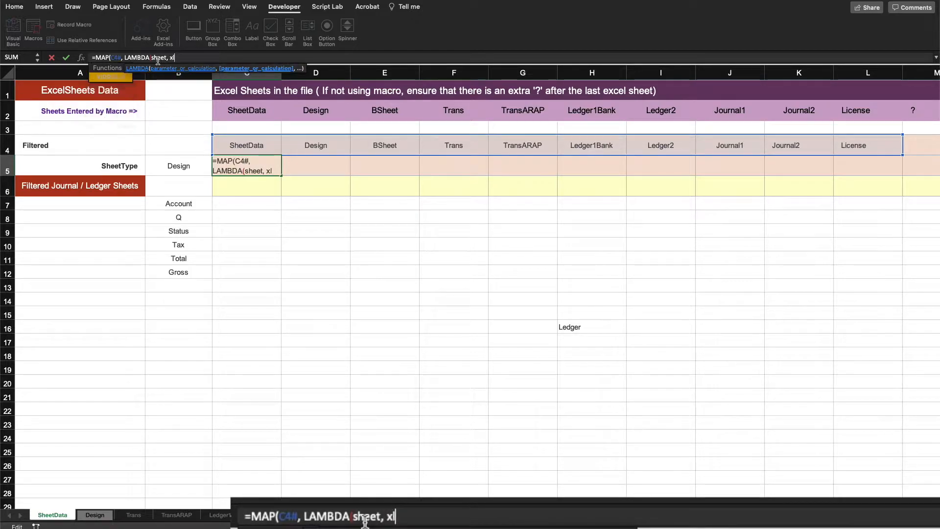
pyautogui.press('Tab')
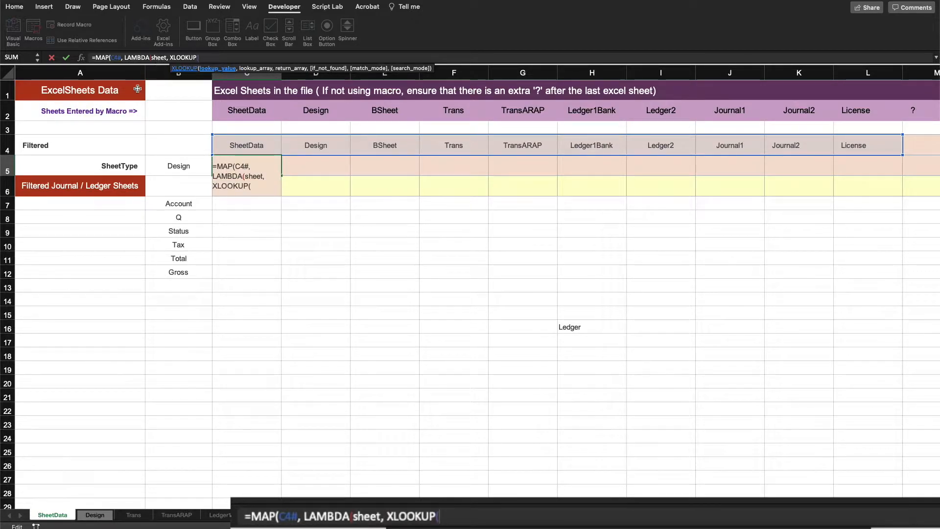
pyautogui.click(105, 166)
pyautogui.press('F4')
pyautogui.write(', ')
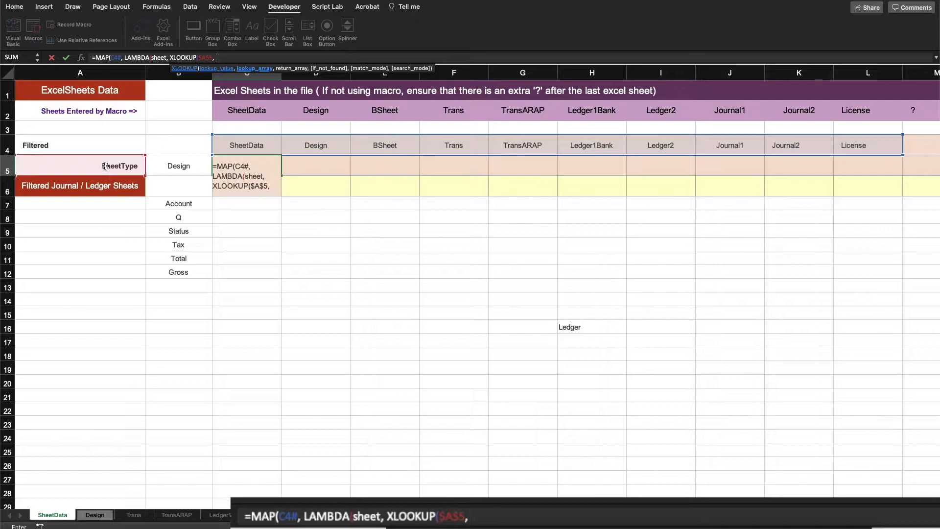
pyautogui.write('in')
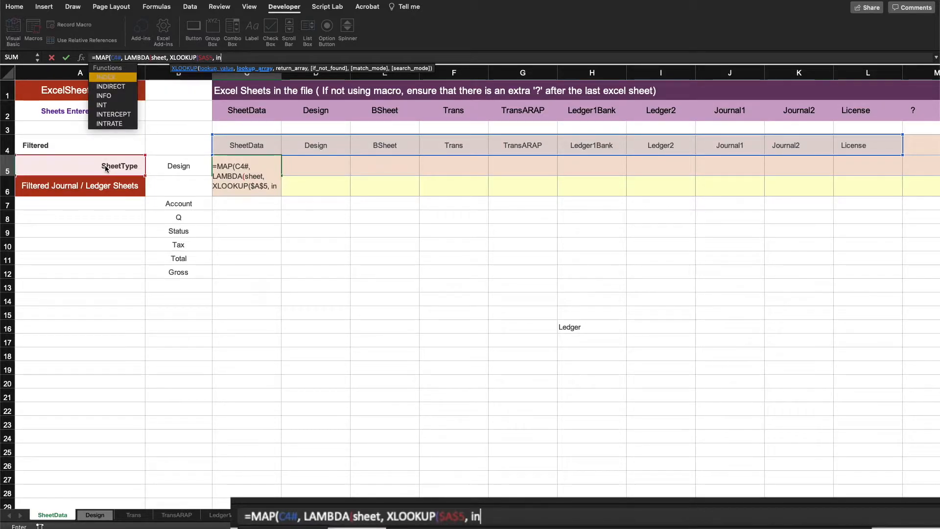
pyautogui.write('di')
pyautogui.press('Down')
pyautogui.press('Tab')
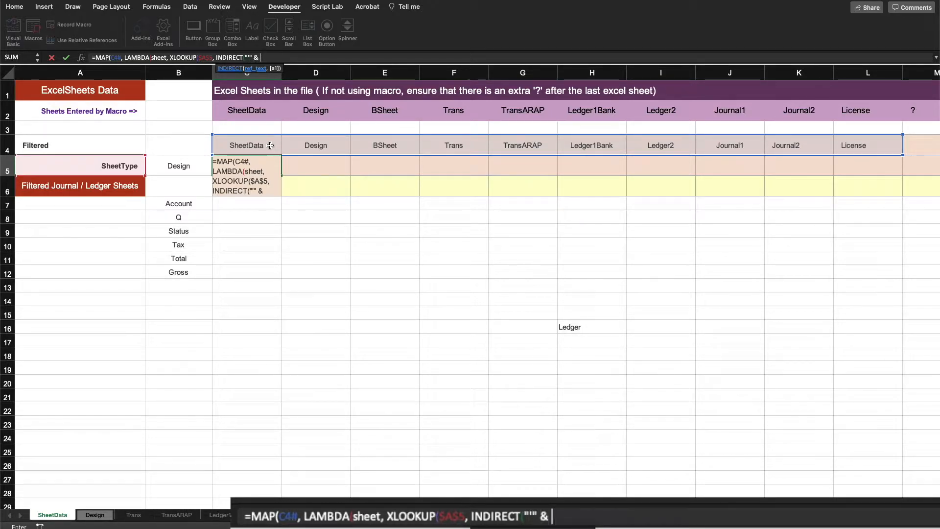
# Step: Complete the lookup array as INDIRECT("'" & sheet & "'!A:A")
pyautogui.write('sheet')
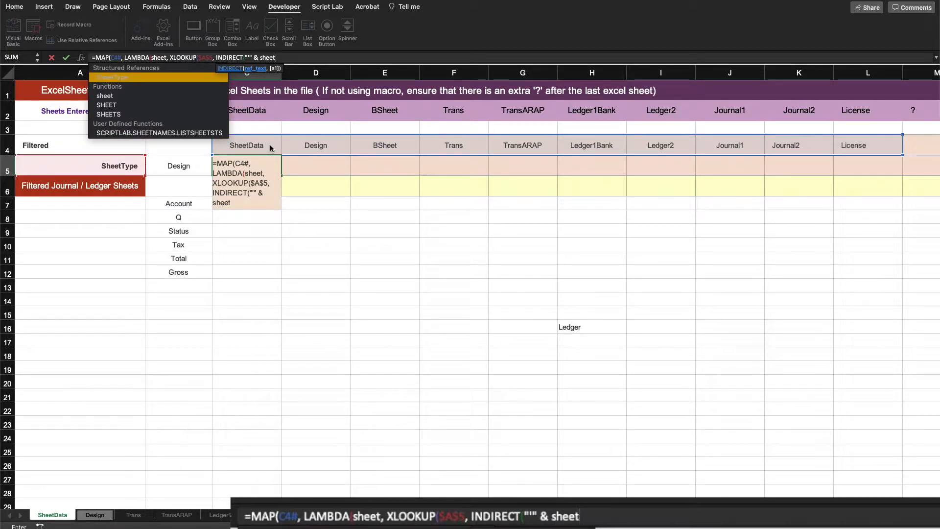
pyautogui.write(' & ')
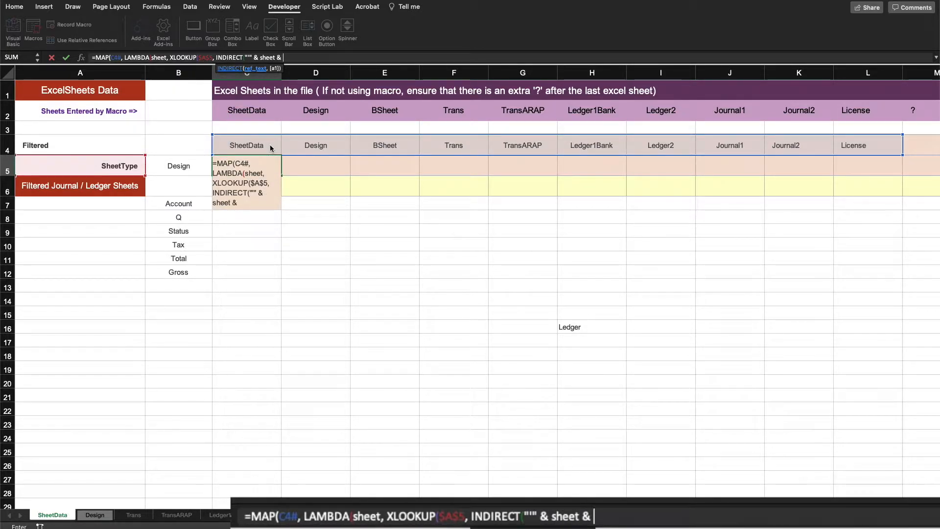
pyautogui.write('"\'')
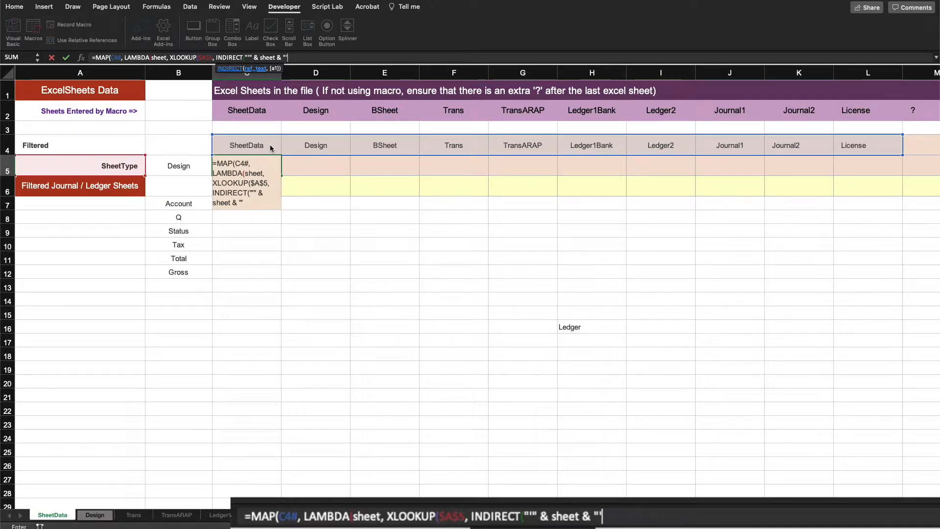
pyautogui.write('!A:A')
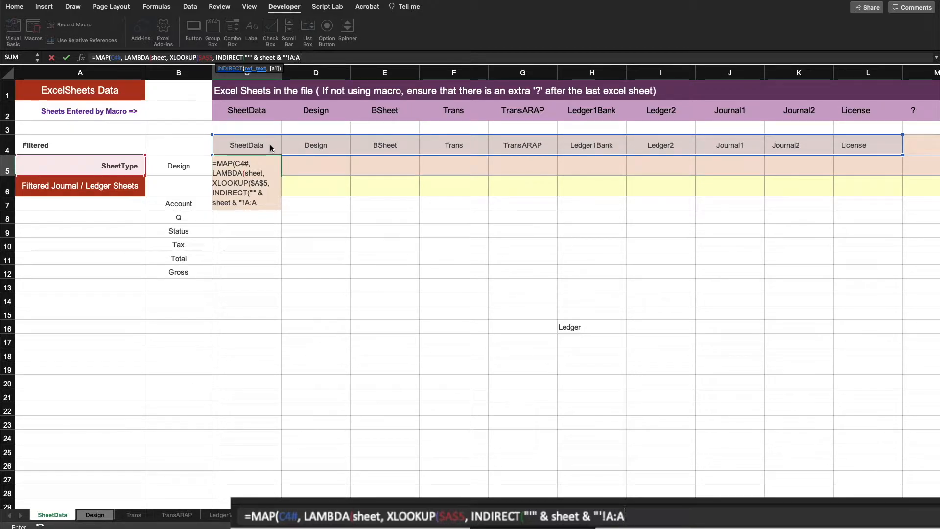
pyautogui.write('")')
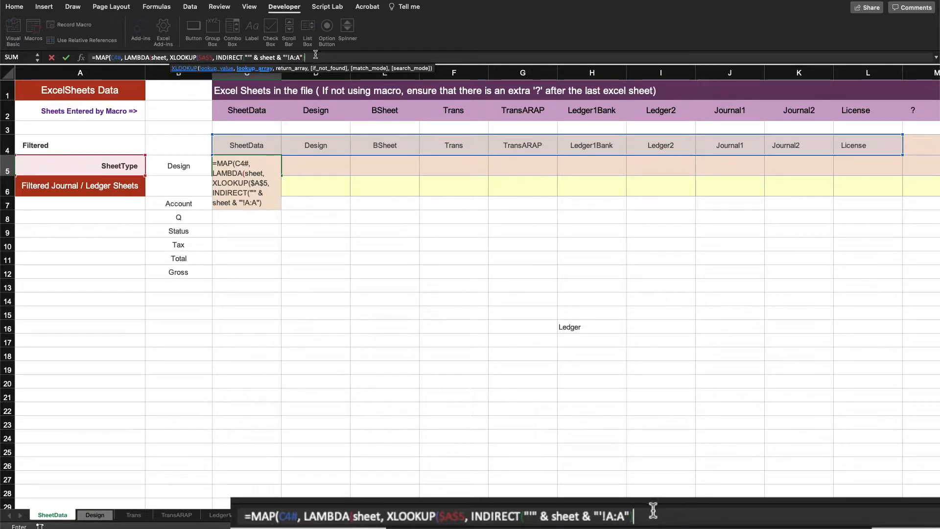
# Step: Copy the INDIRECT expression and paste it after a comma as the XLOOKUP return array
pyautogui.moveTo(305, 57); pyautogui.dragTo(215, 57)
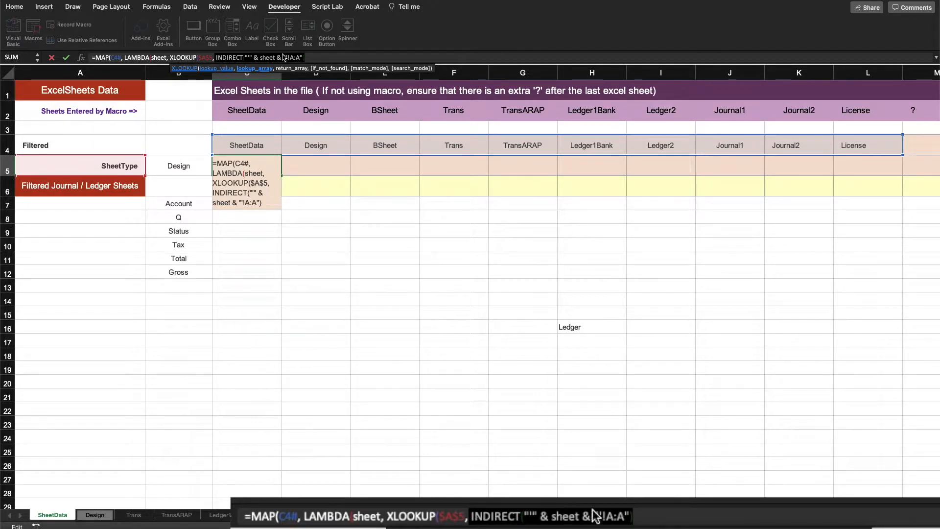
pyautogui.click(315, 58)
pyautogui.write(',')
pyautogui.press('super+v')
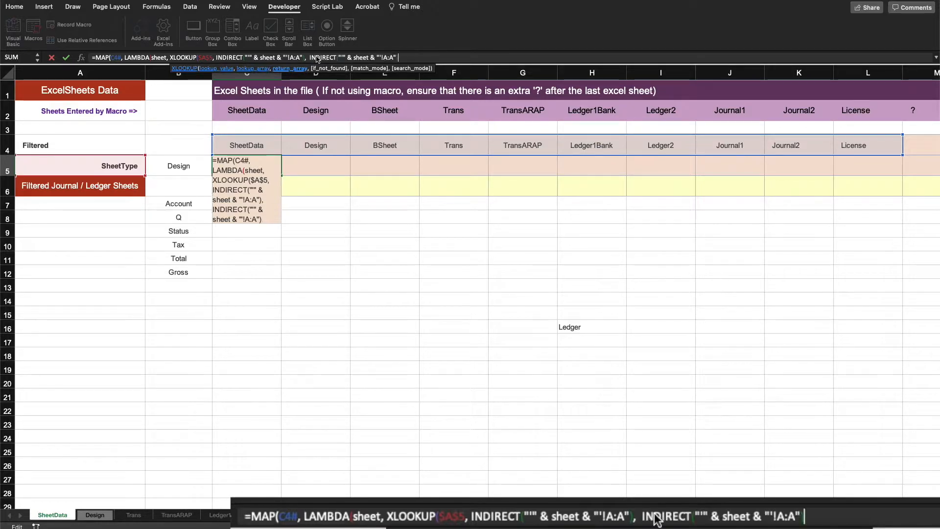
pyautogui.write(')')
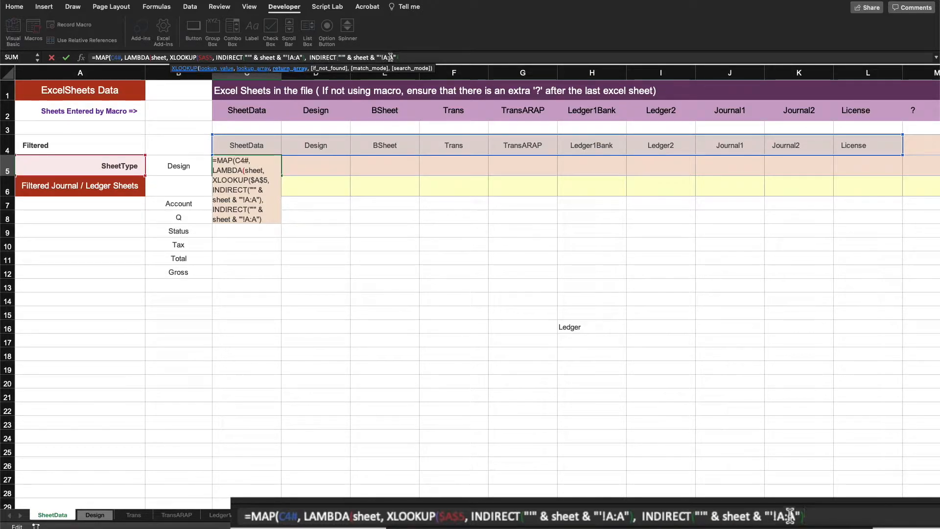
# Step: Change the XLOOKUP return array's column reference from A:A to b:b
pyautogui.click(390, 57)
pyautogui.press('BackSpace')
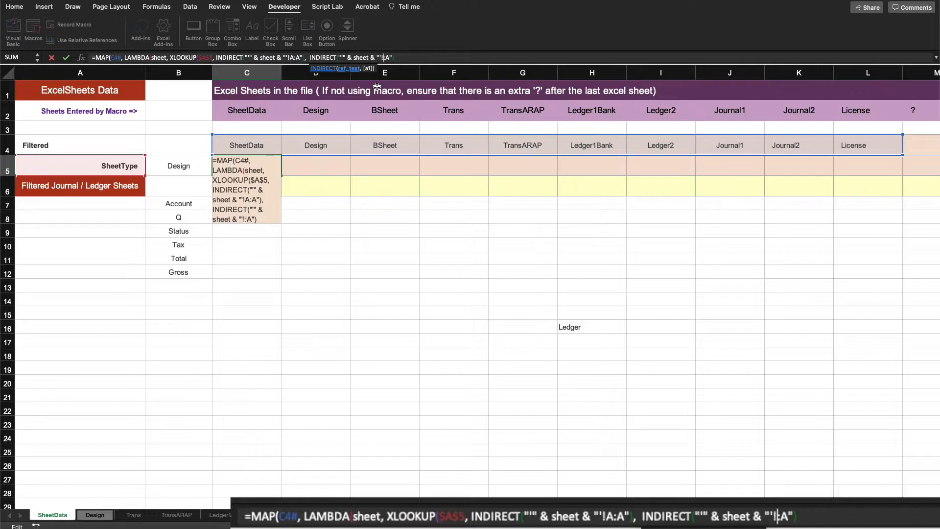
pyautogui.write('b:')
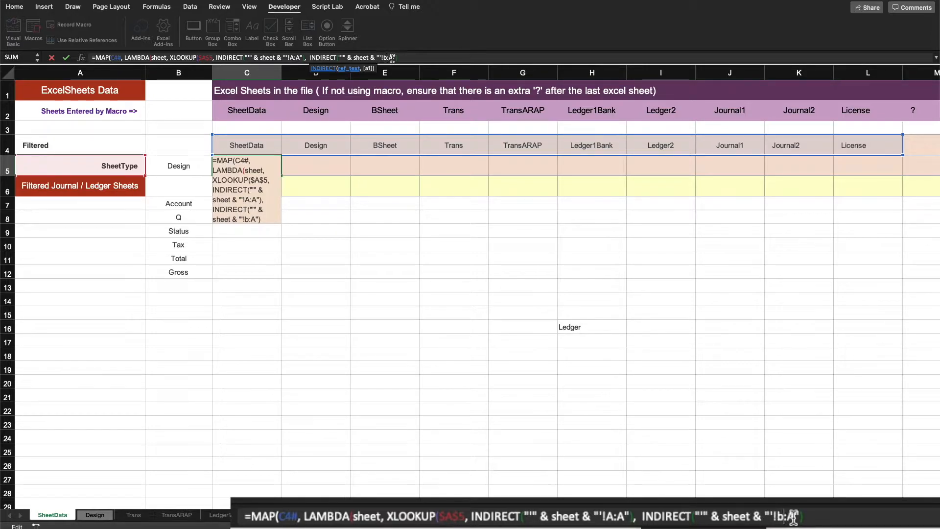
pyautogui.write('b')
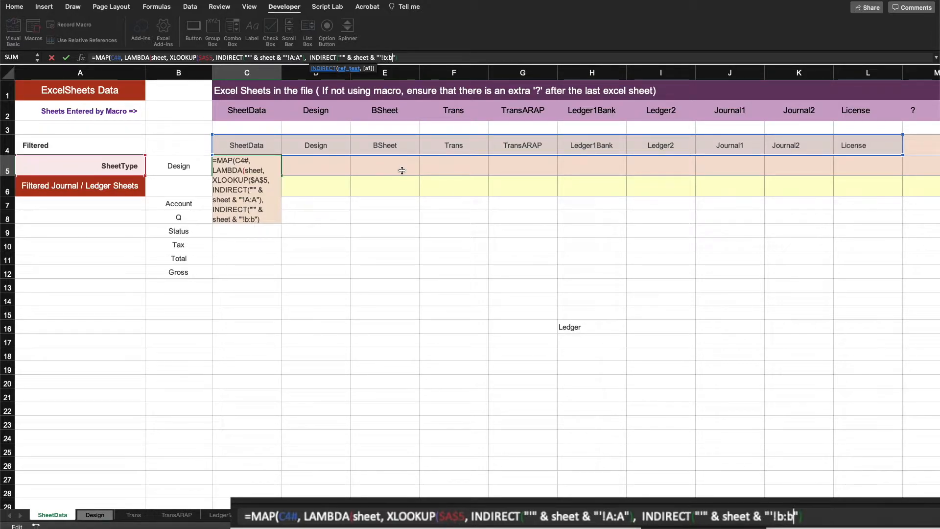
# Step: Add "-" as the not-found value, close the MAP formula in C5, and enter it
pyautogui.click(408, 60)
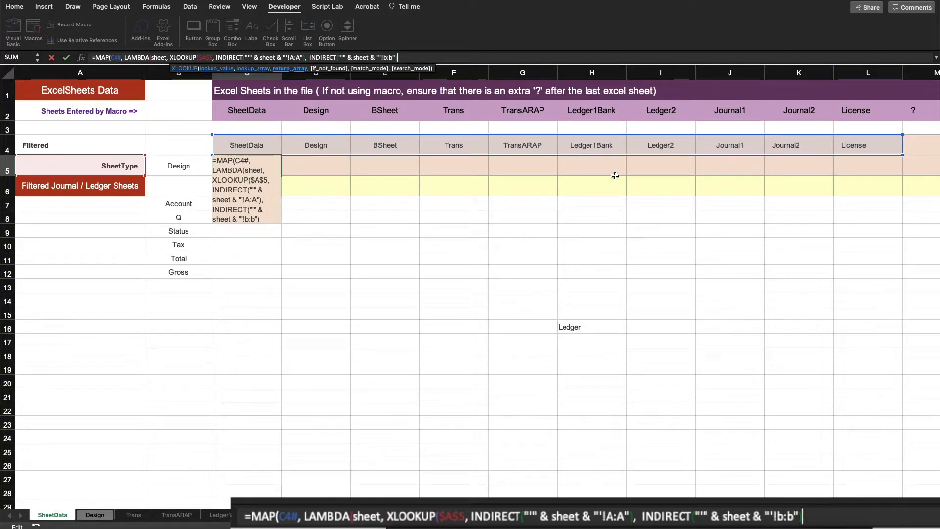
pyautogui.write(',')
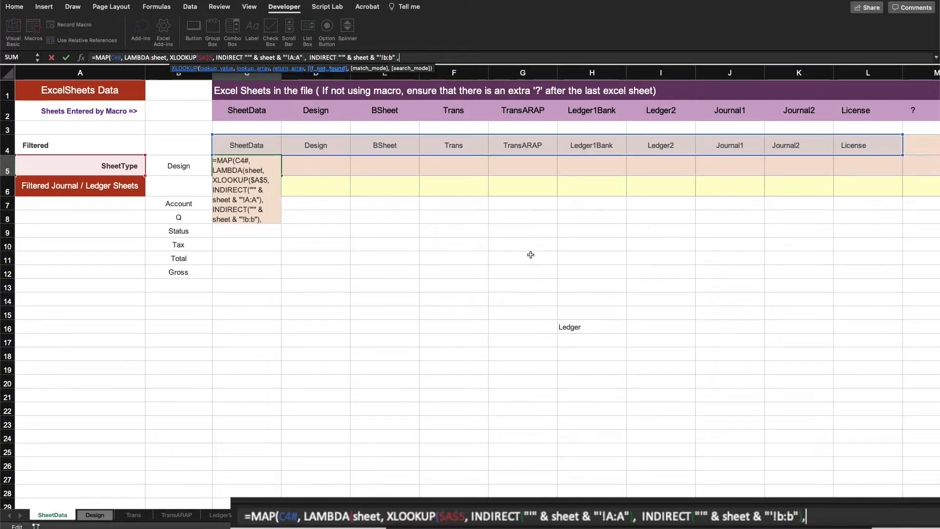
pyautogui.write(' "-"')
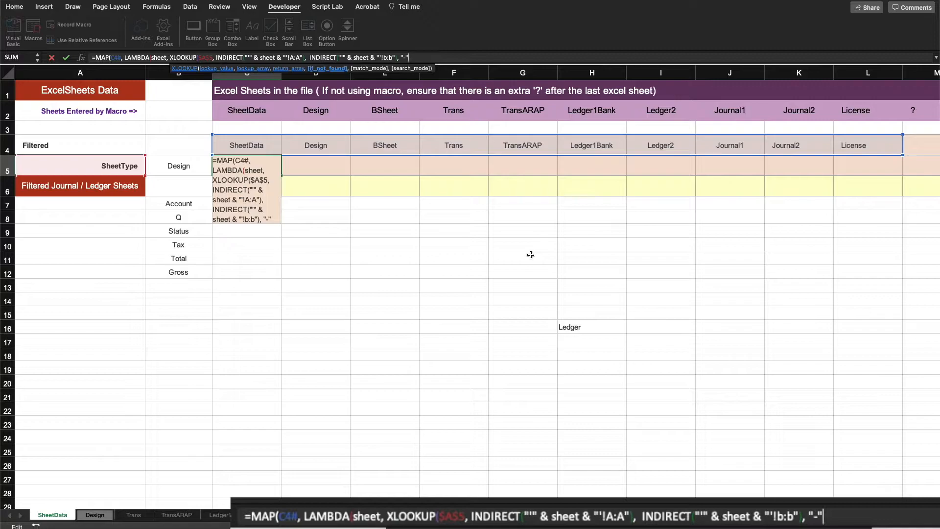
pyautogui.write(')')
pyautogui.write(')')
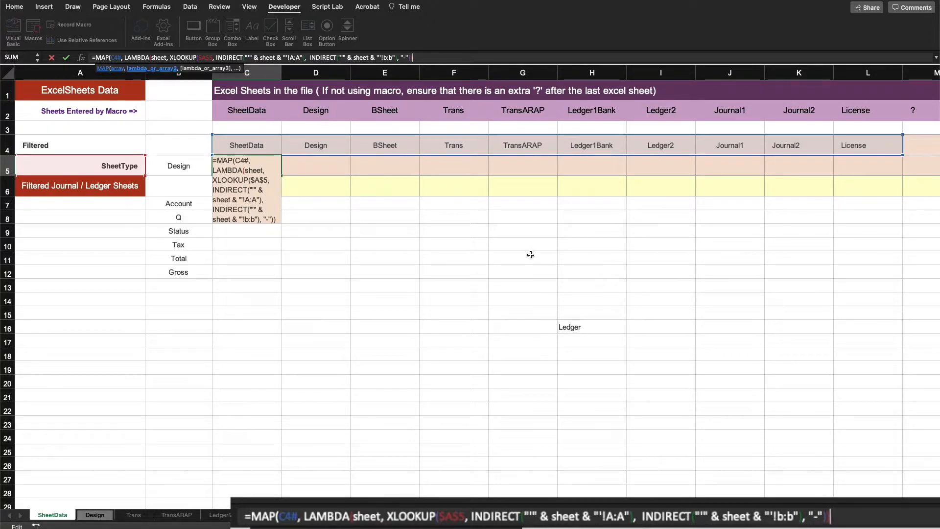
pyautogui.write(')')
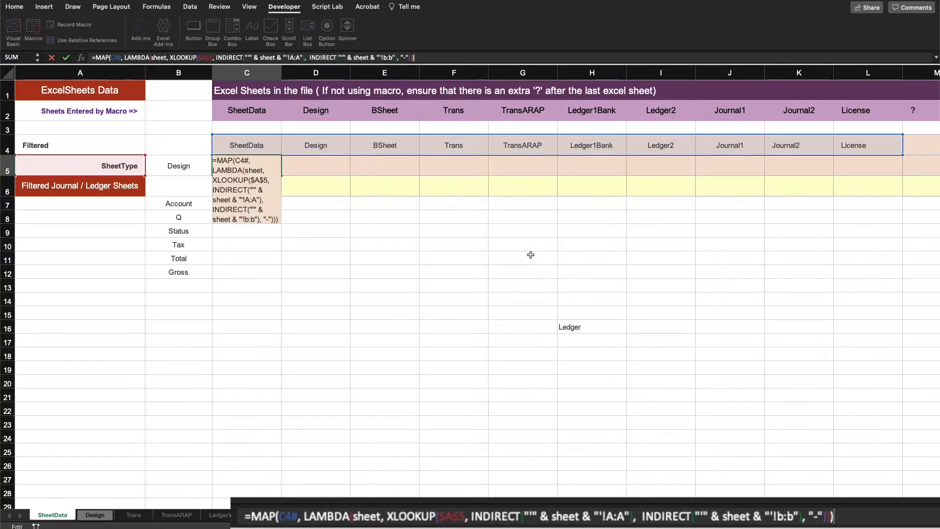
pyautogui.press('Return')
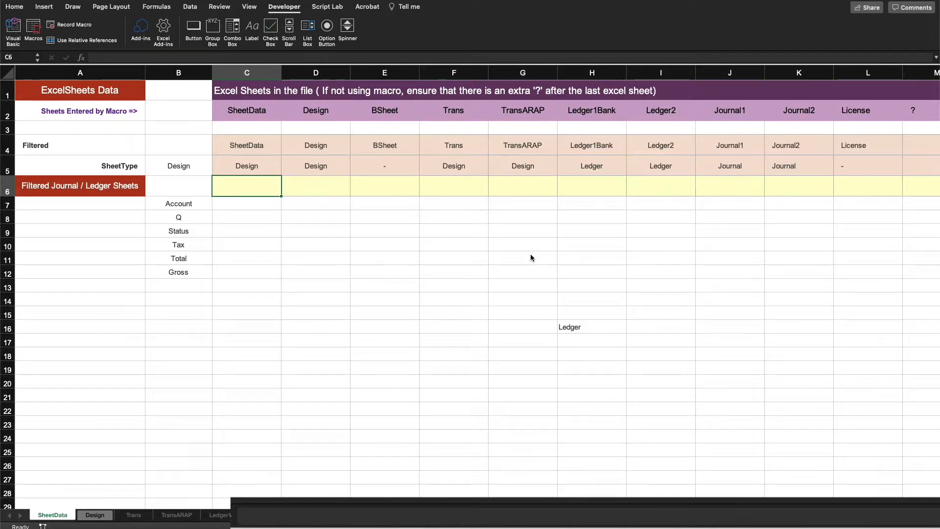
pyautogui.click(709, 247)
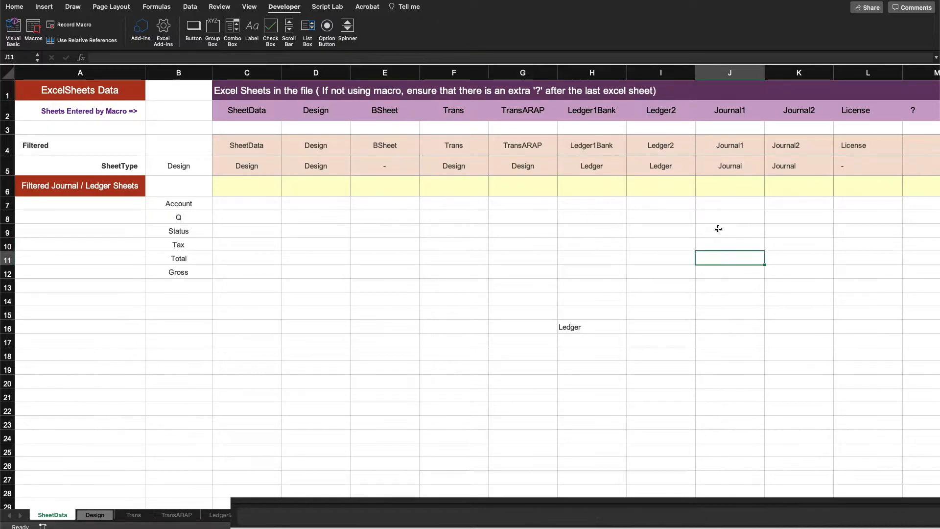
pyautogui.moveTo(609, 169); pyautogui.dragTo(784, 169)
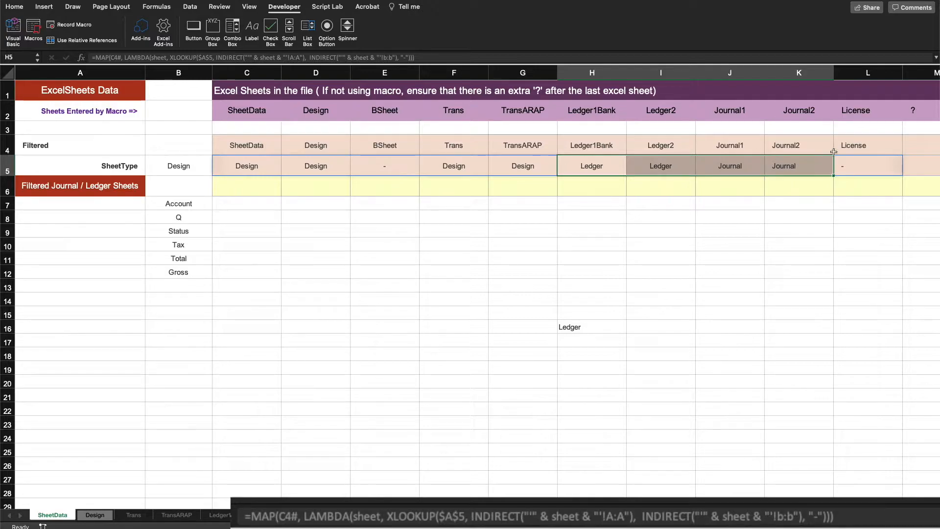
# Step: In C6, start =FILTER(C4#, with two empty parenthesised include conditions
pyautogui.click(236, 186)
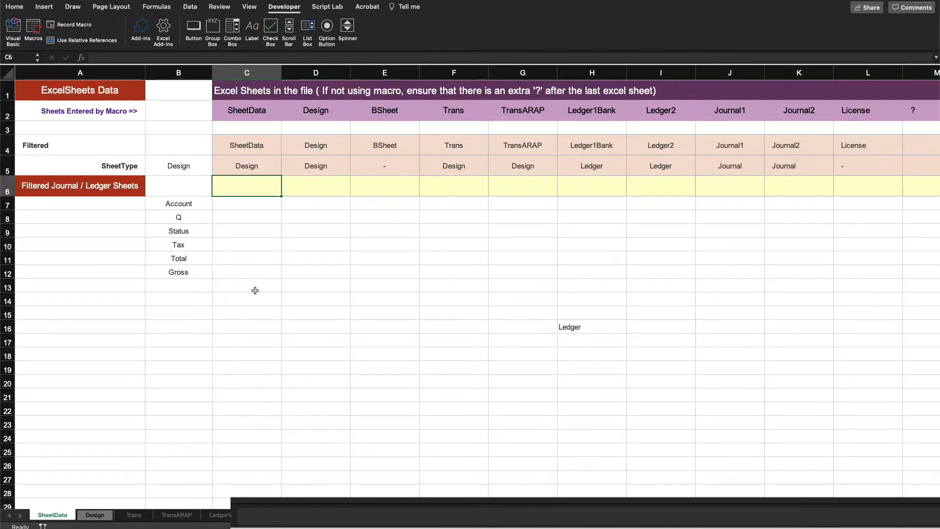
pyautogui.write('=fil')
pyautogui.press('Tab')
pyautogui.click(261, 149)
pyautogui.write('#')
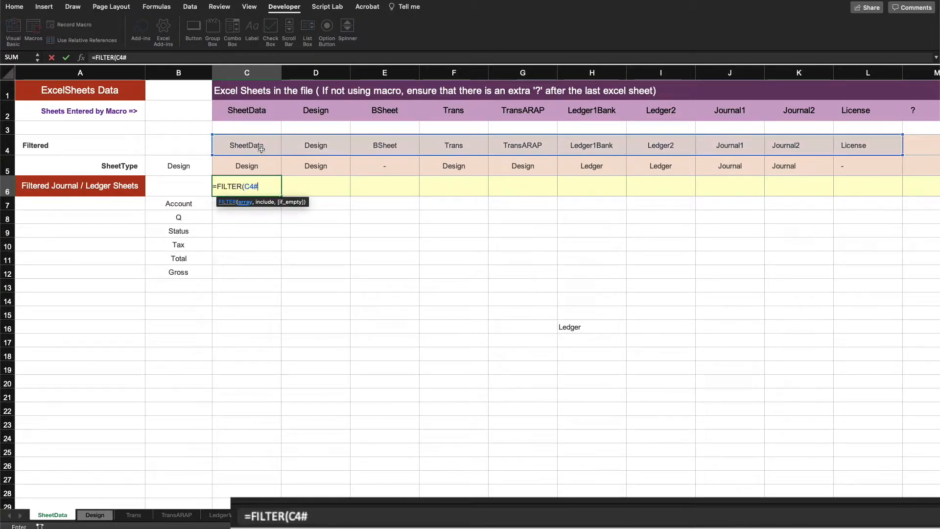
pyautogui.write(',')
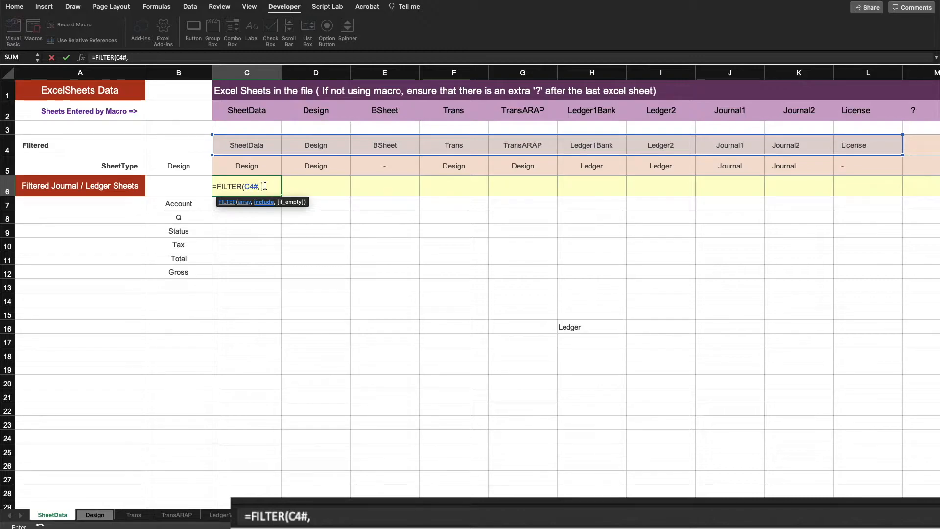
pyautogui.write(', ')
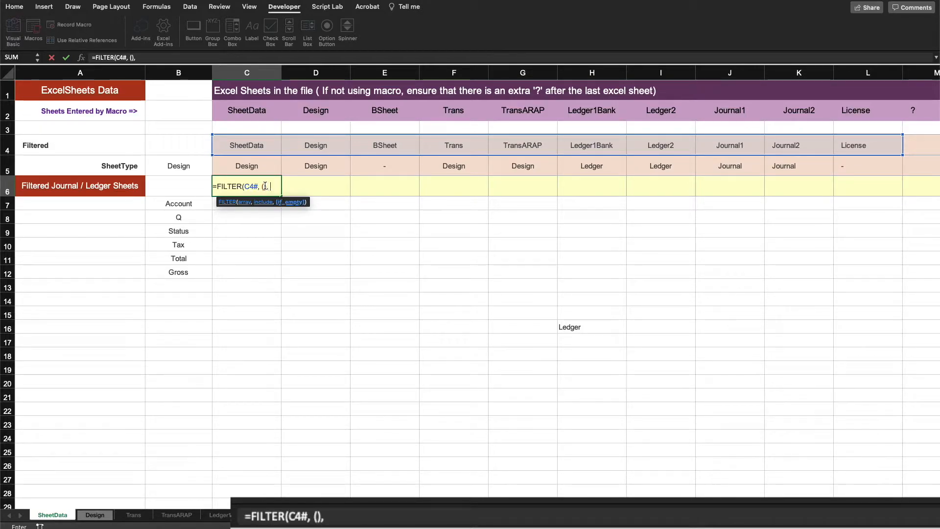
pyautogui.write('()')
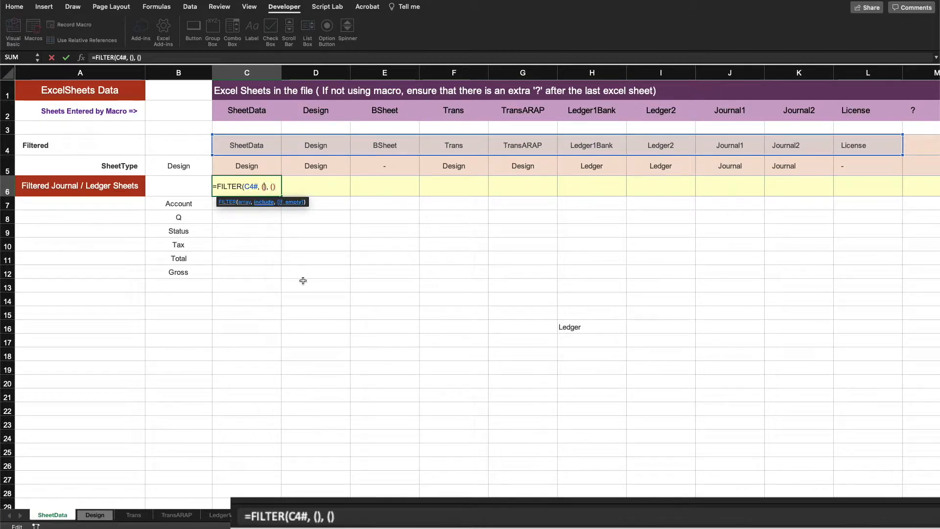
# Step: Fill the first condition as C5#=Design!A17, referencing the Journal sheet type on the Design sheet
pyautogui.click(250, 167)
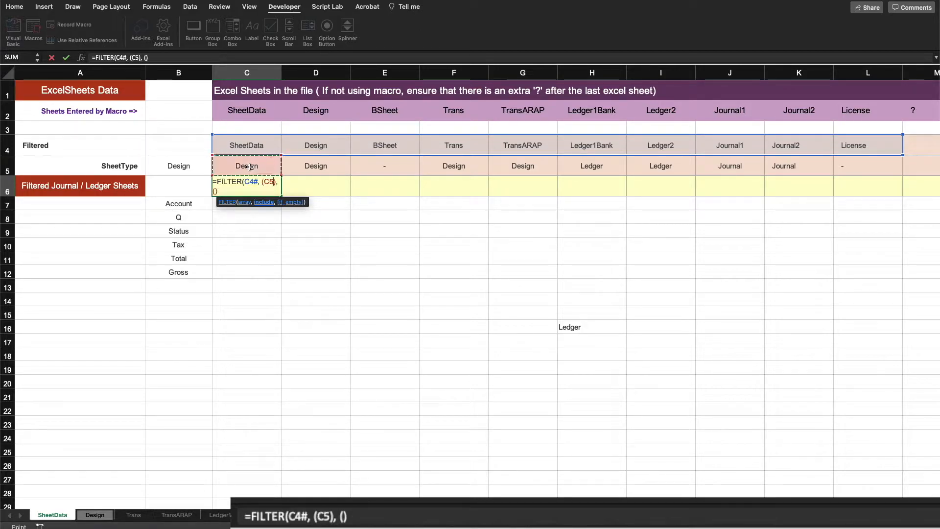
pyautogui.write('#')
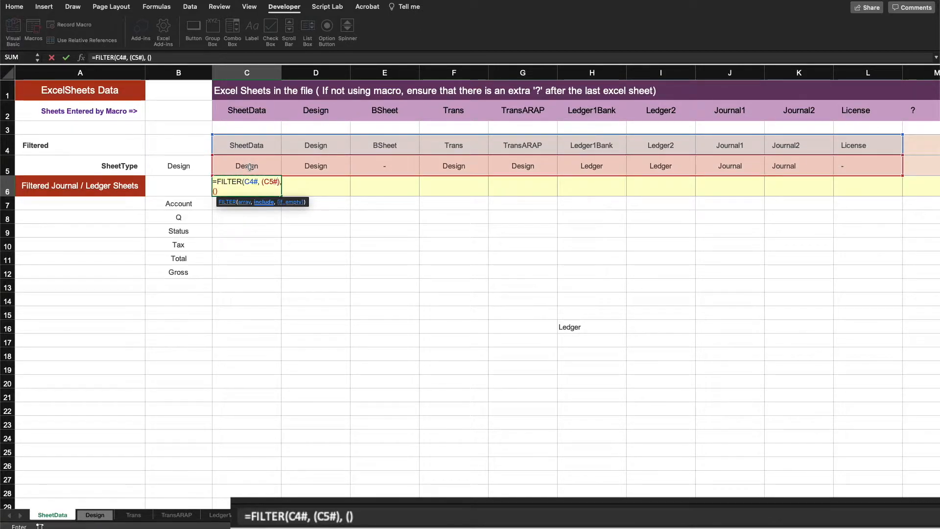
pyautogui.write('=')
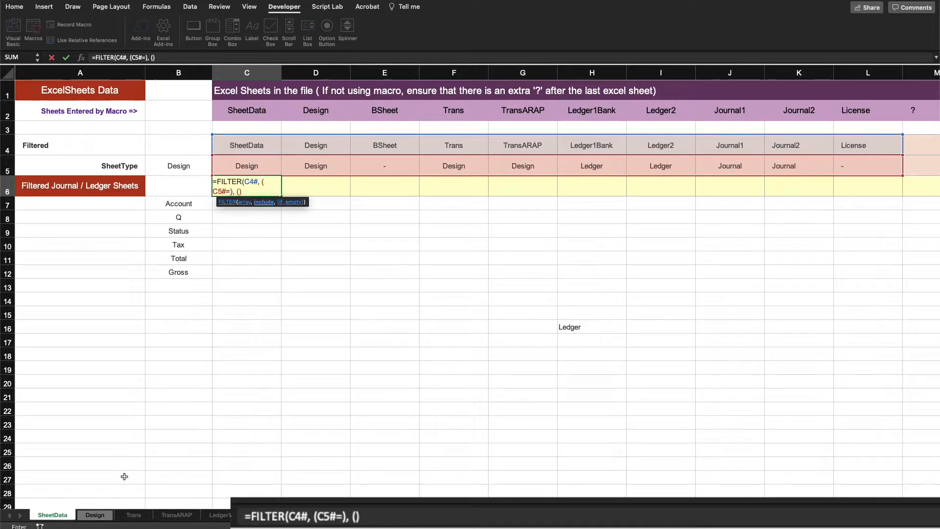
pyautogui.click(94, 515)
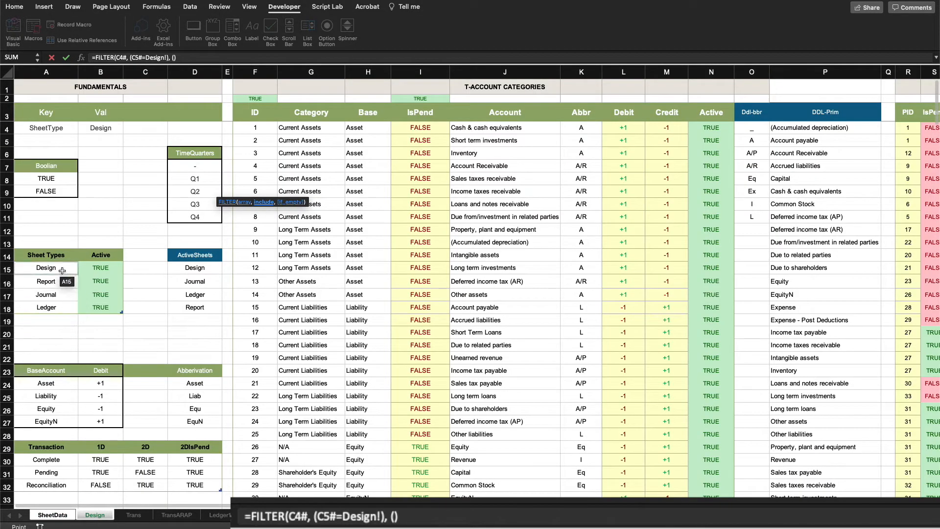
pyautogui.click(52, 296)
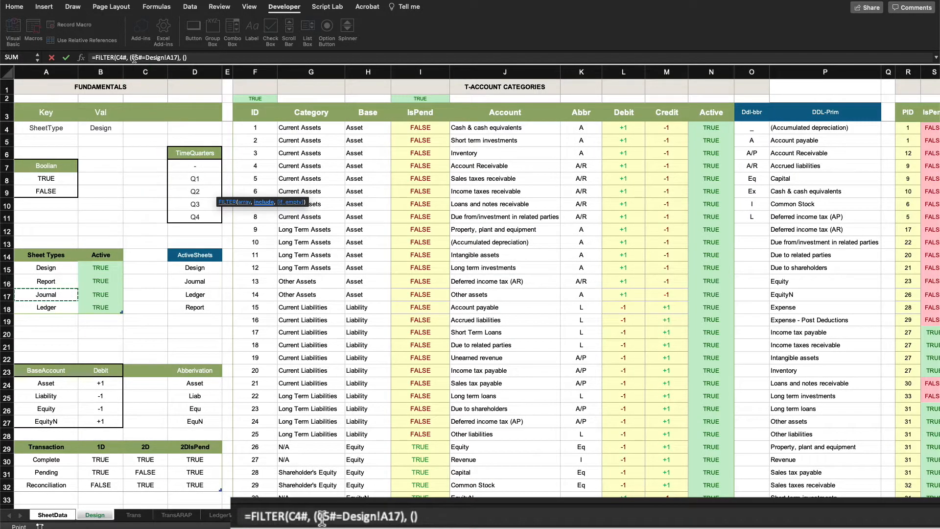
# Step: Copy the first condition and paste it into the second parentheses
pyautogui.moveTo(130, 58); pyautogui.dragTo(181, 58)
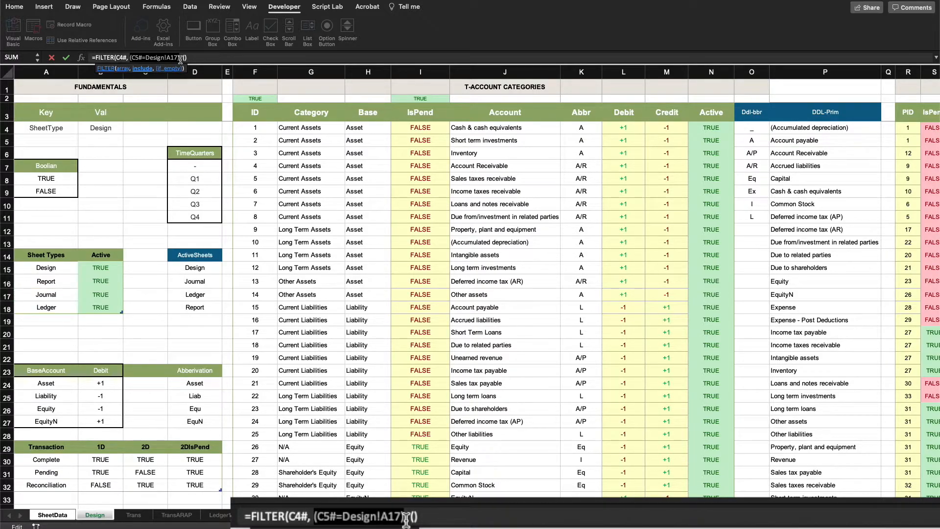
pyautogui.click(191, 58)
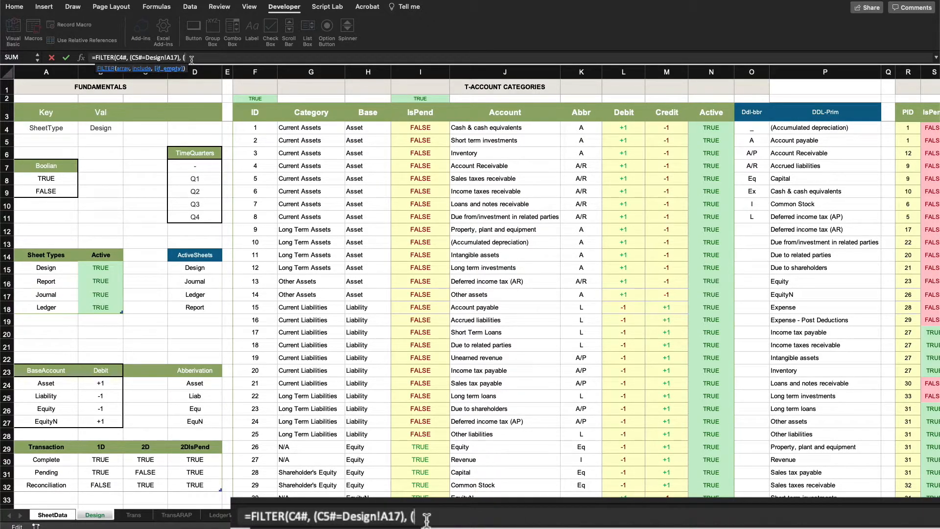
pyautogui.press('super+v')
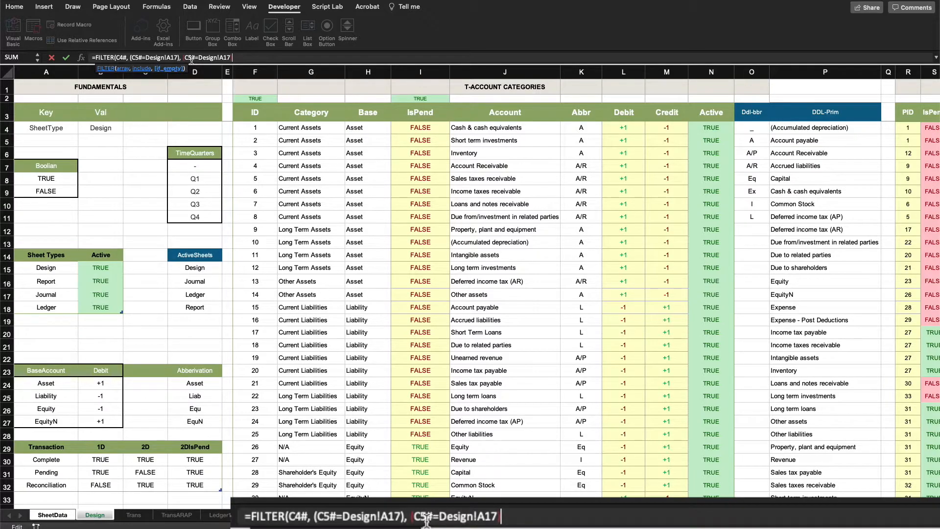
# Step: Point the second condition at Design!A18, close the FILTER formula, and enter it
pyautogui.click(227, 58)
pyautogui.press('BackSpace')
pyautogui.press('BackSpace')
pyautogui.press('BackSpace')
pyautogui.press('BackSpace')
pyautogui.press('BackSpace')
pyautogui.press('BackSpace')
pyautogui.press('BackSpace')
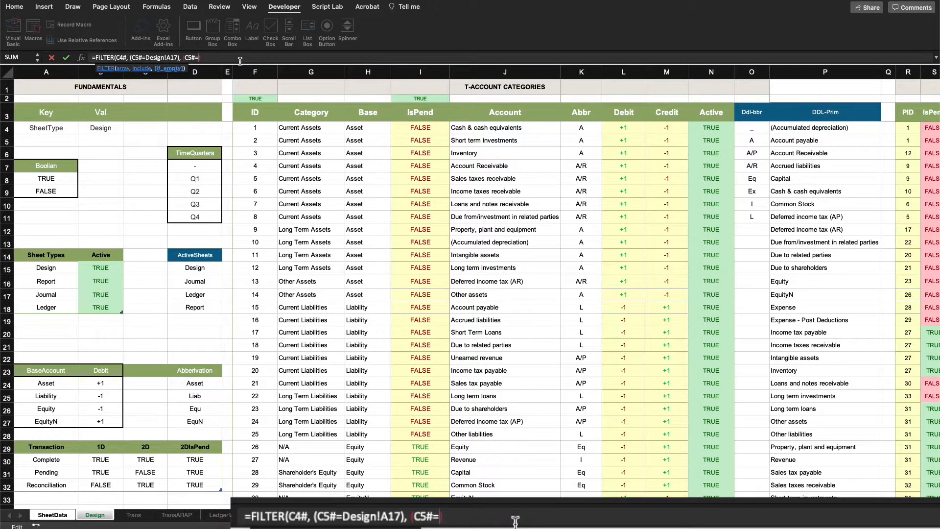
pyautogui.click(46, 307)
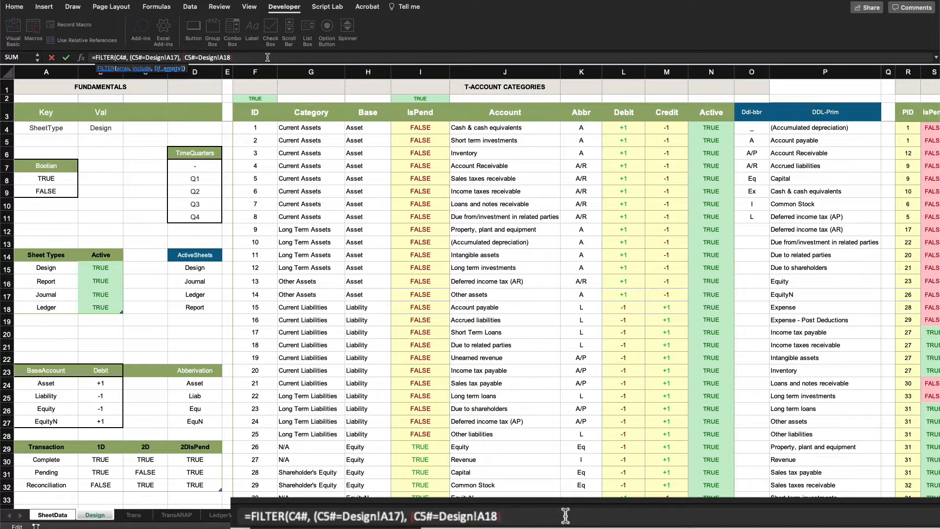
pyautogui.write(')')
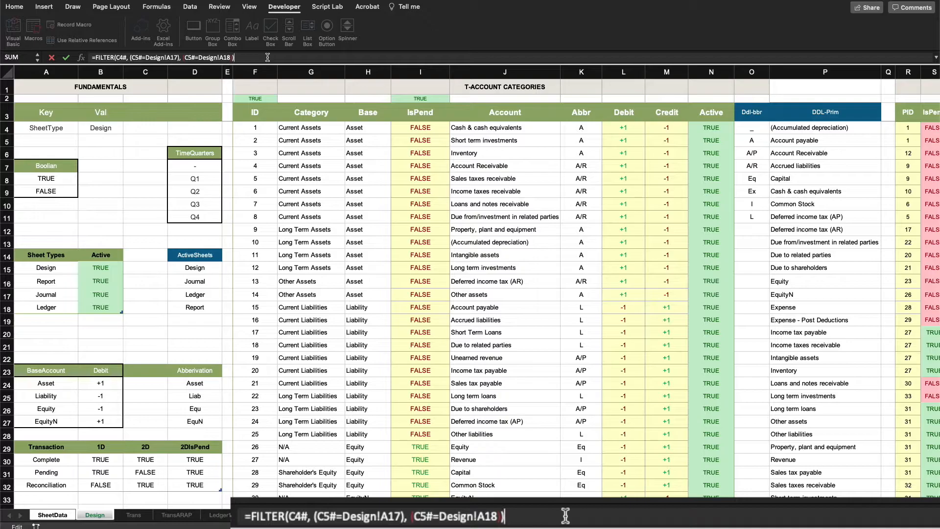
pyautogui.press('Return')
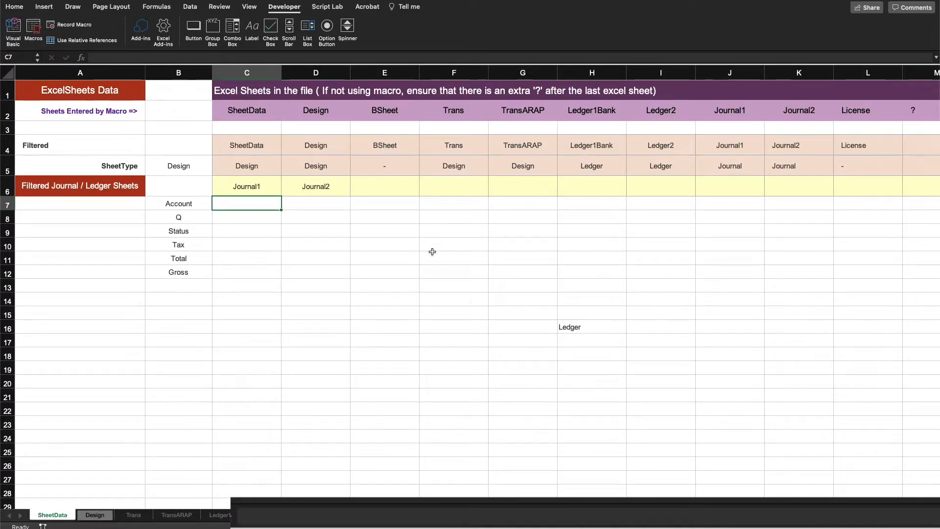
# Step: Edit C6 to join the two conditions with + instead of a comma
pyautogui.press('Up')
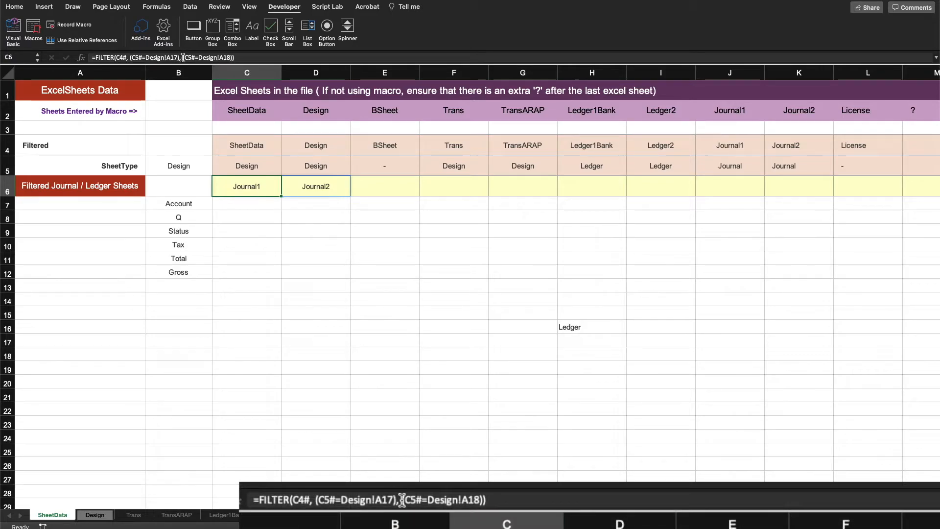
pyautogui.press('F2')
pyautogui.write('+')
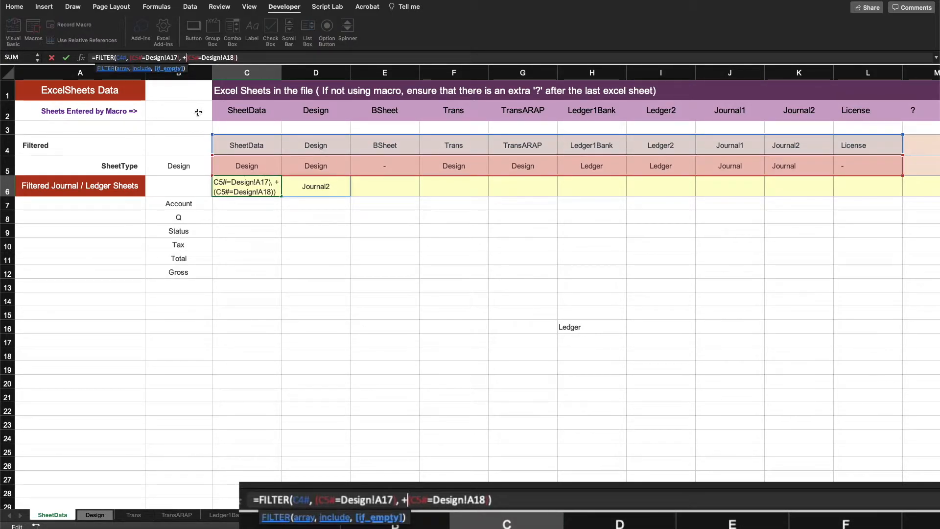
pyautogui.press('Left')
pyautogui.press('Left')
pyautogui.press('Left')
pyautogui.press('Left')
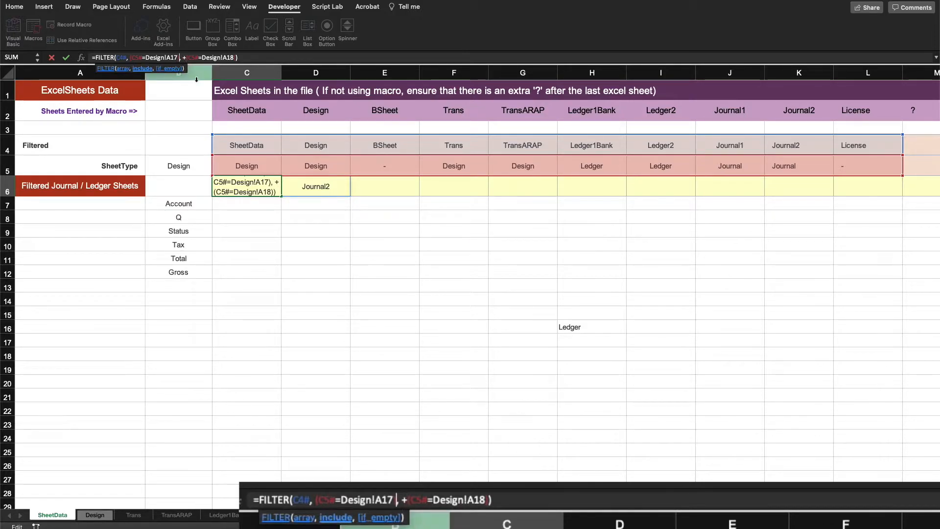
pyautogui.press('Delete')
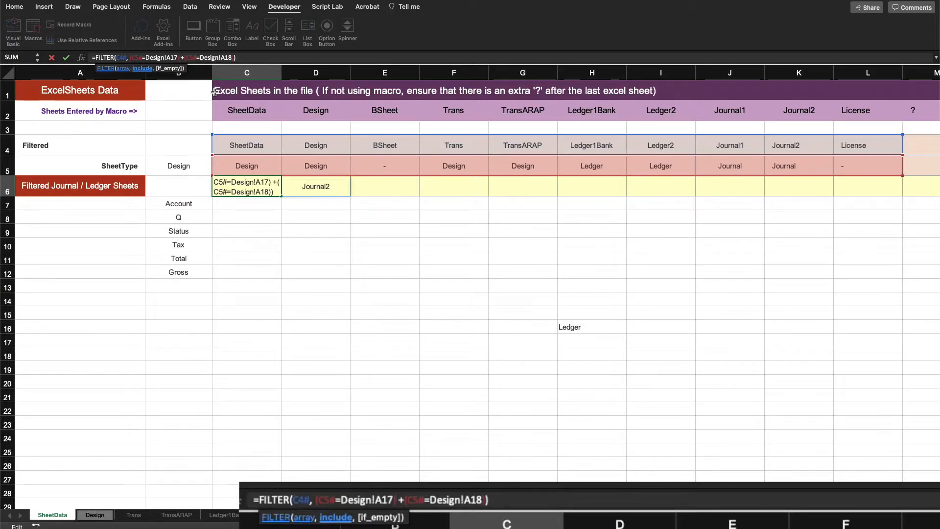
pyautogui.press('Return')
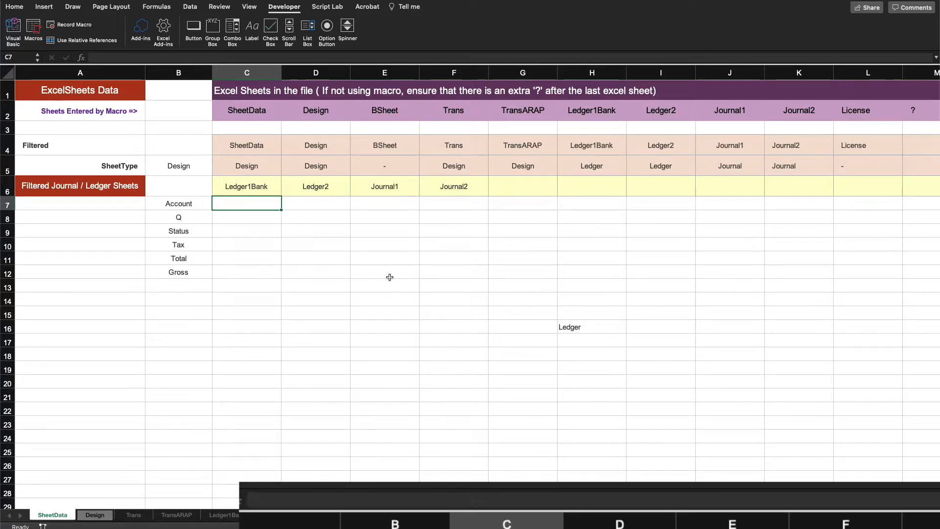
# Step: Select the filtered ledger and journal sheet names in row 6 to review them
pyautogui.click(423, 314)
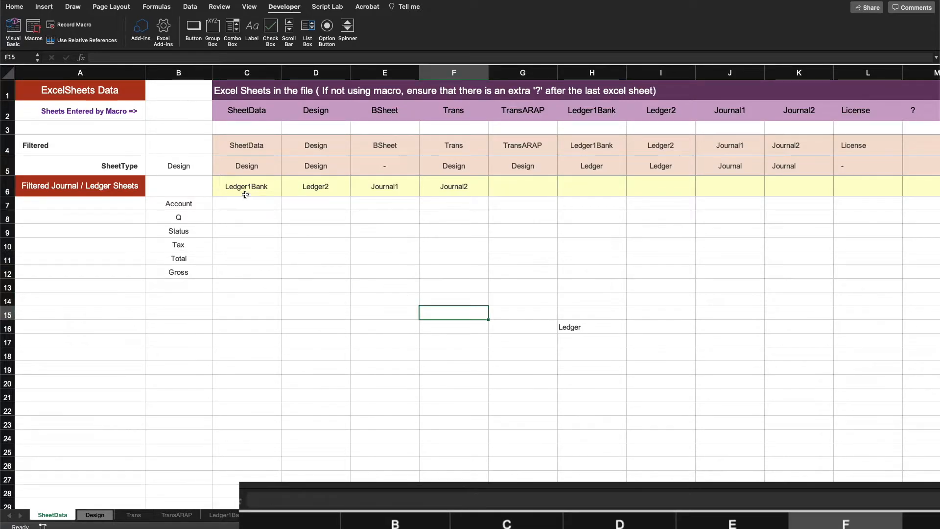
pyautogui.moveTo(247, 189); pyautogui.dragTo(433, 186)
pyautogui.click(450, 271)
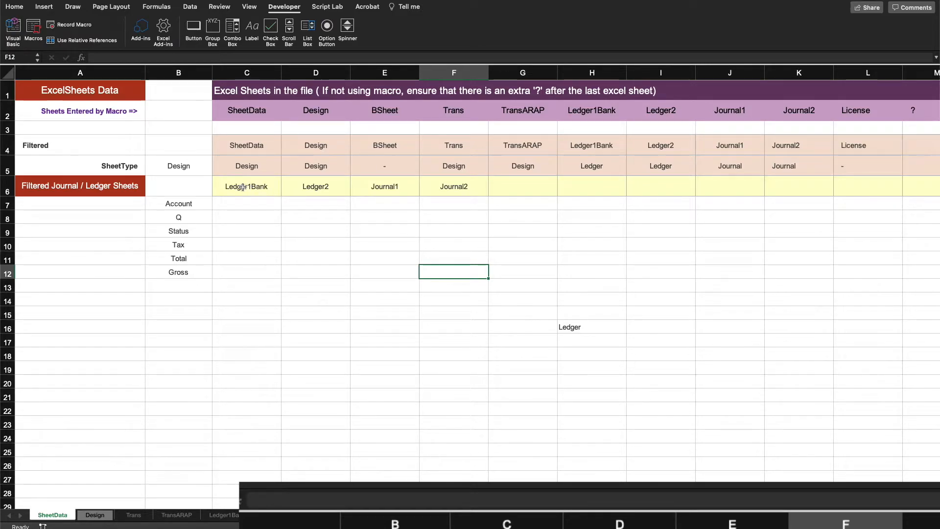
# Step: Review the required column labels in B7:B12 and the matching Required Columns list on the Design sheet
pyautogui.moveTo(243, 187); pyautogui.dragTo(457, 185)
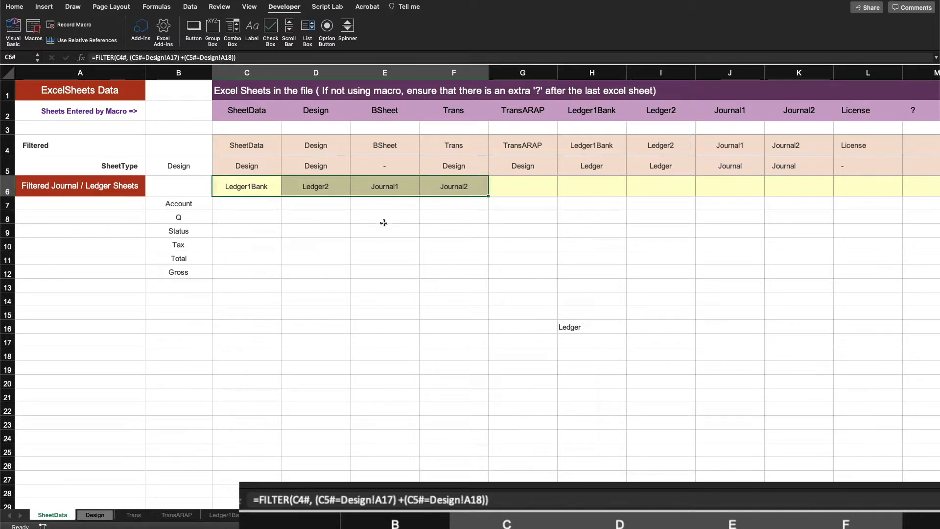
pyautogui.click(321, 236)
pyautogui.moveTo(201, 202); pyautogui.dragTo(201, 272)
pyautogui.click(244, 282)
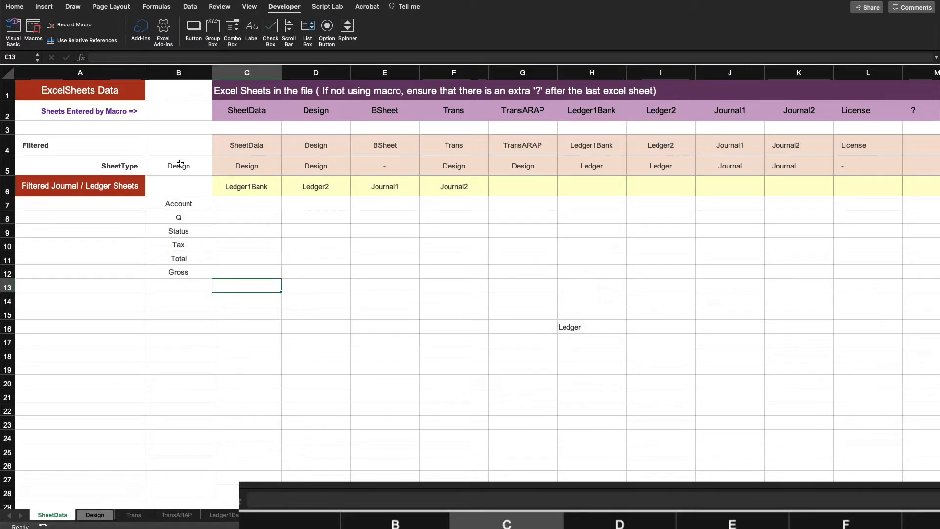
pyautogui.click(114, 164)
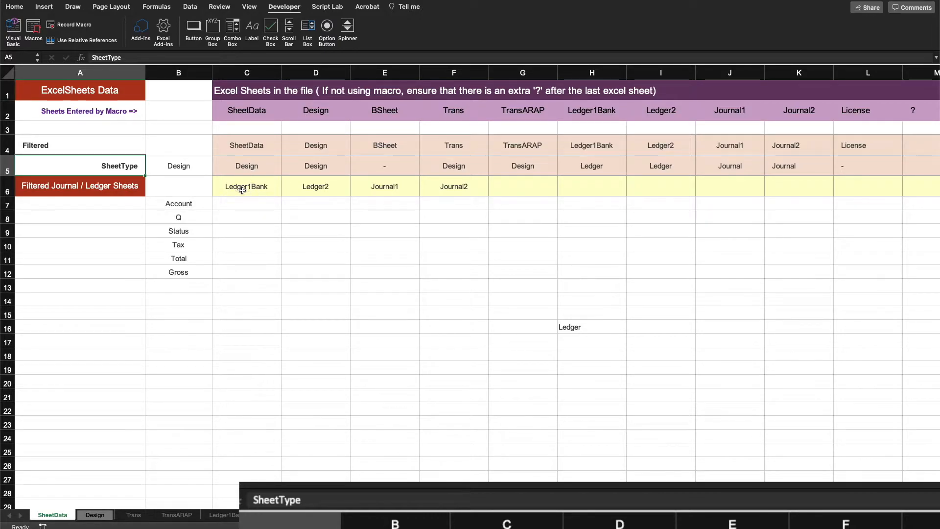
pyautogui.moveTo(175, 200); pyautogui.dragTo(177, 270)
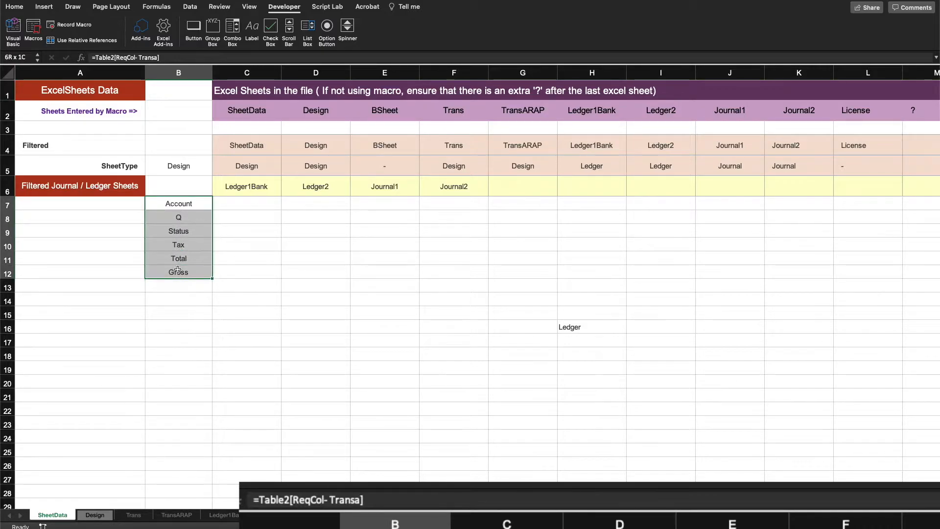
pyautogui.click(95, 515)
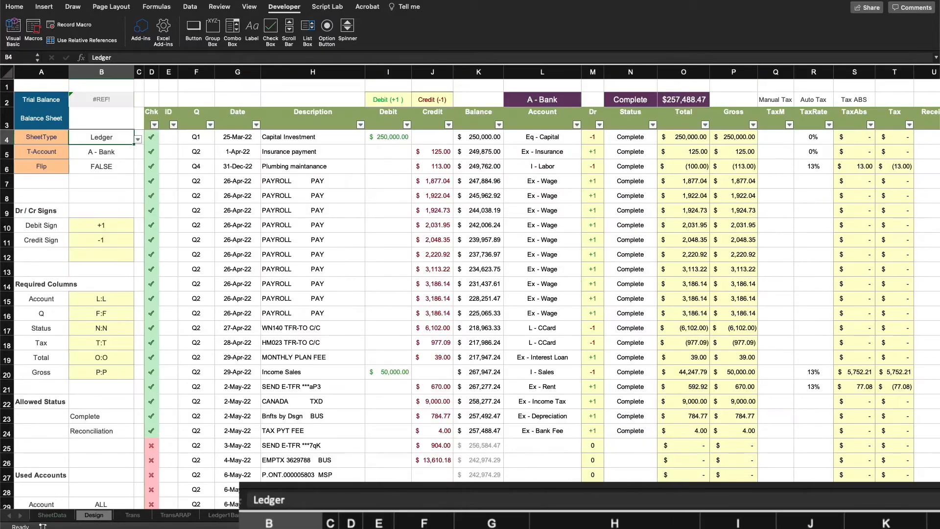
pyautogui.moveTo(49, 305); pyautogui.dragTo(48, 374)
pyautogui.moveTo(119, 298); pyautogui.dragTo(116, 375)
pyautogui.click(63, 520)
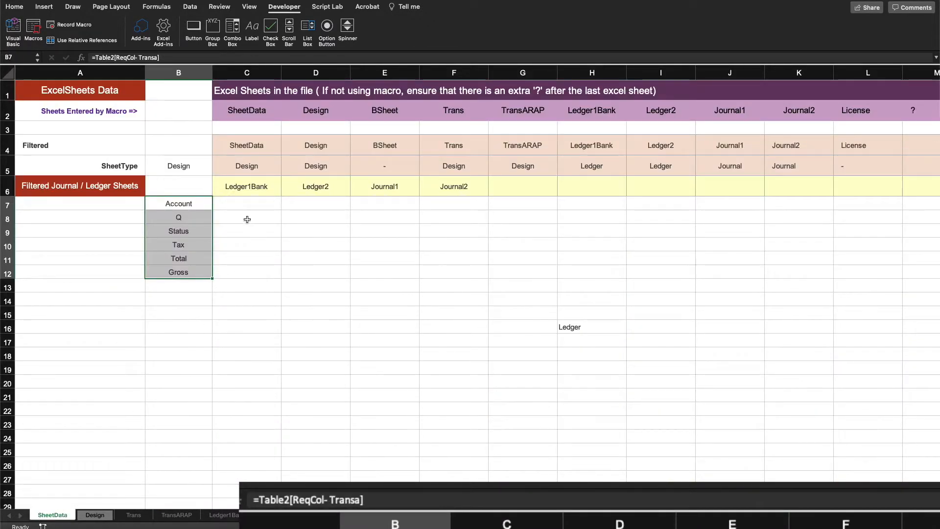
pyautogui.click(242, 205)
pyautogui.moveTo(242, 205); pyautogui.dragTo(239, 274)
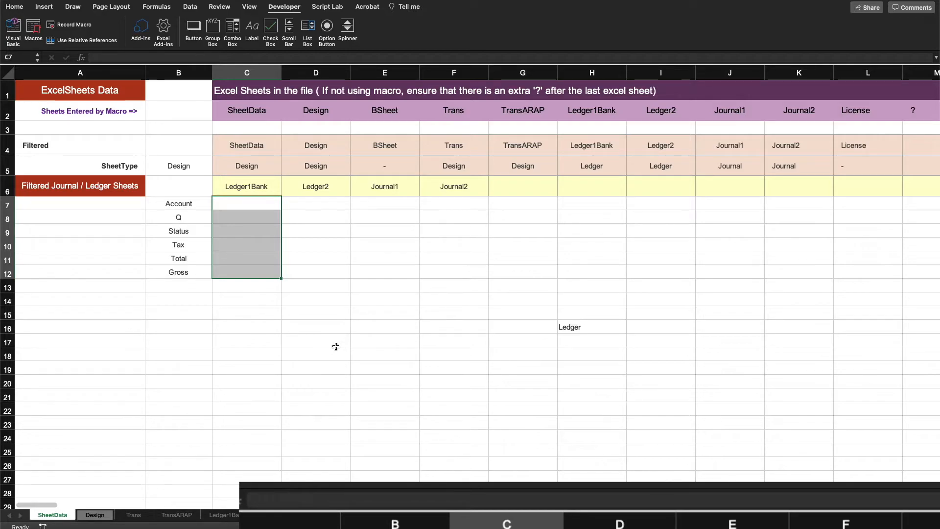
# Step: Copy the MAP formula from C5 and paste it into C7, then open C7 for editing
pyautogui.click(229, 202)
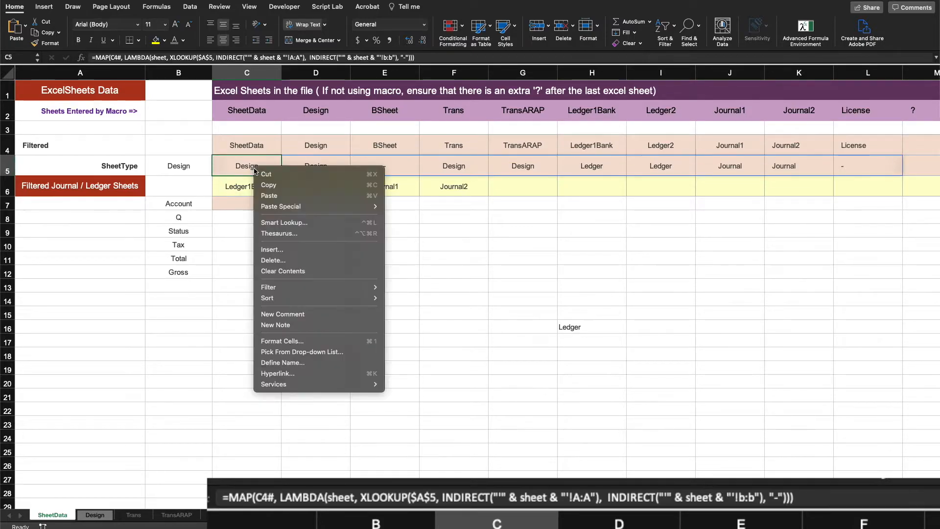
pyautogui.click(274, 186)
pyautogui.click(251, 203)
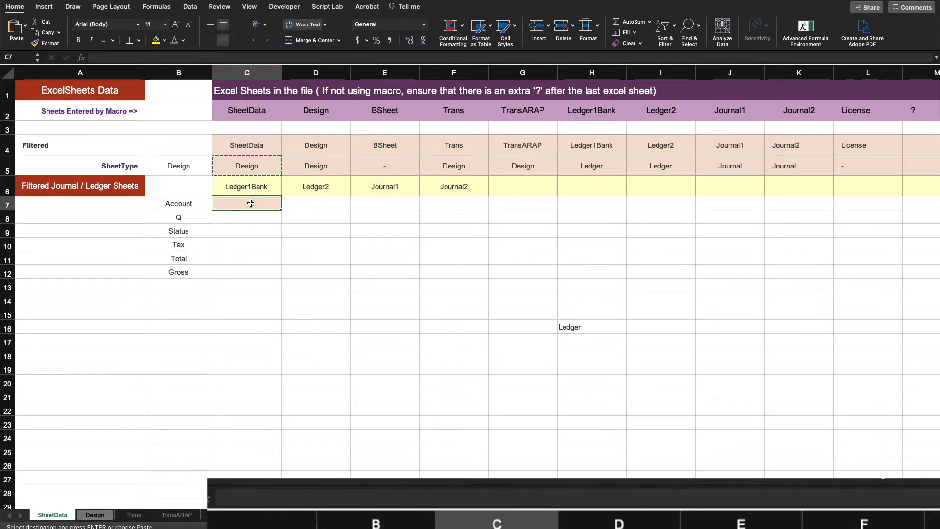
pyautogui.press('super+v')
pyautogui.click(270, 283)
pyautogui.click(256, 203)
pyautogui.doubleClick(256, 203)
# Step: Change the C7 formula's lookup value to $B7 and its array to $C$6#, and enter it
pyautogui.moveTo(150, 167); pyautogui.dragTo(178, 205)
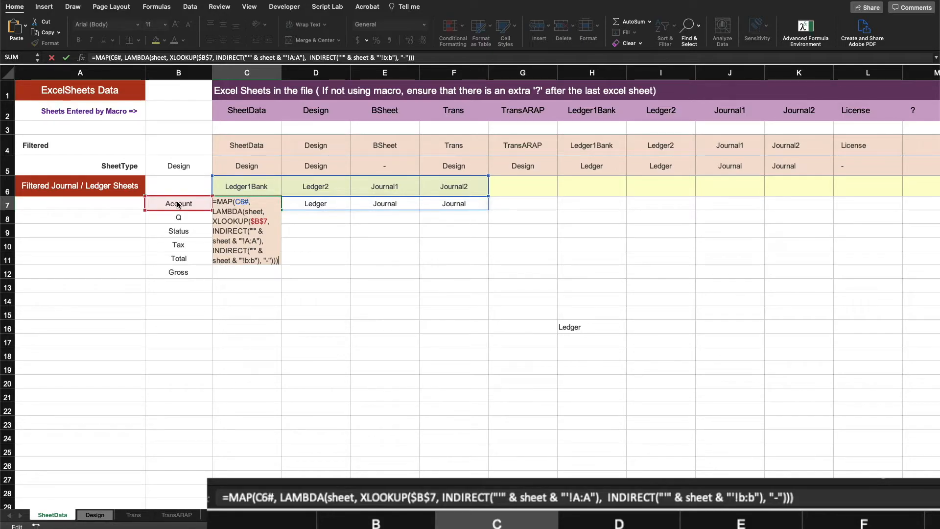
pyautogui.click(208, 57)
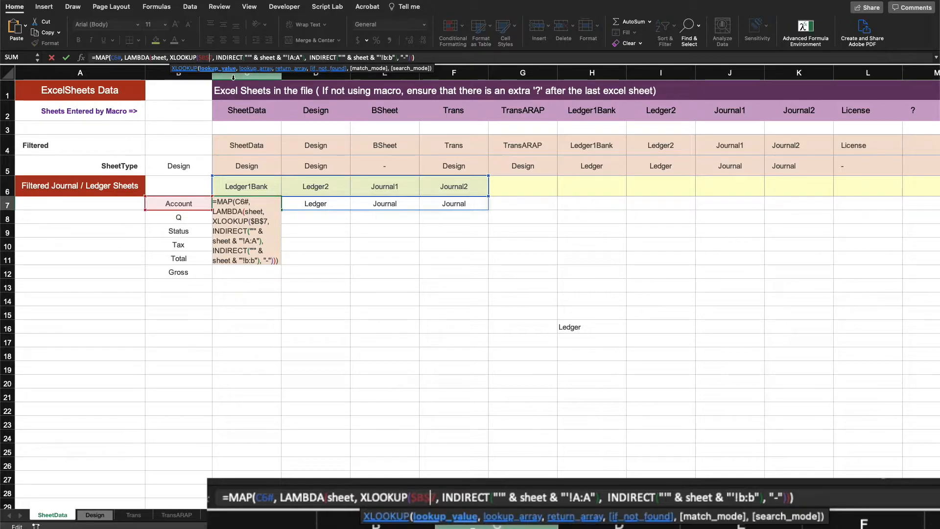
pyautogui.press('BackSpace')
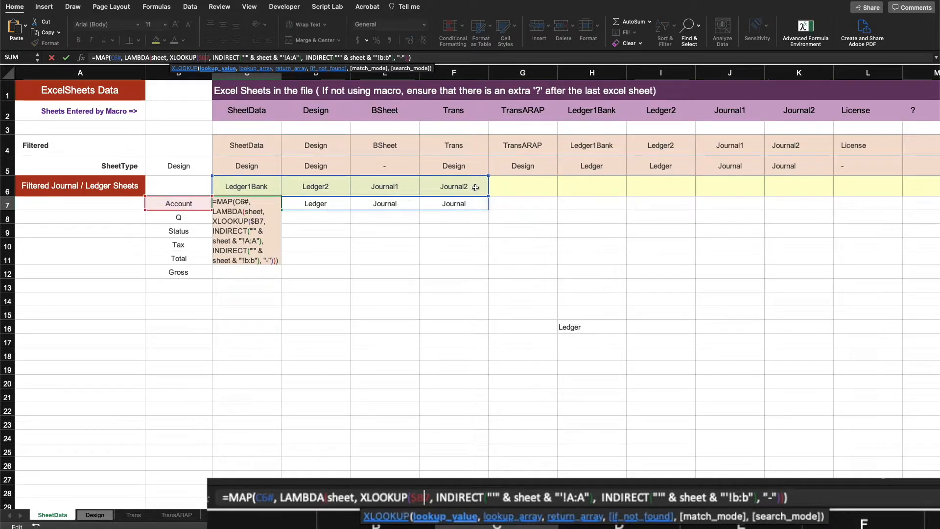
pyautogui.click(118, 58)
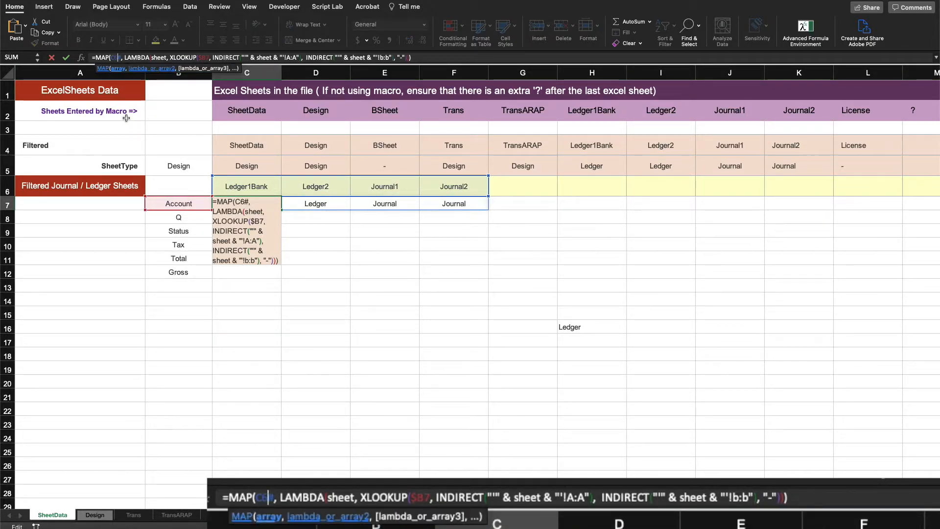
pyautogui.press('F4')
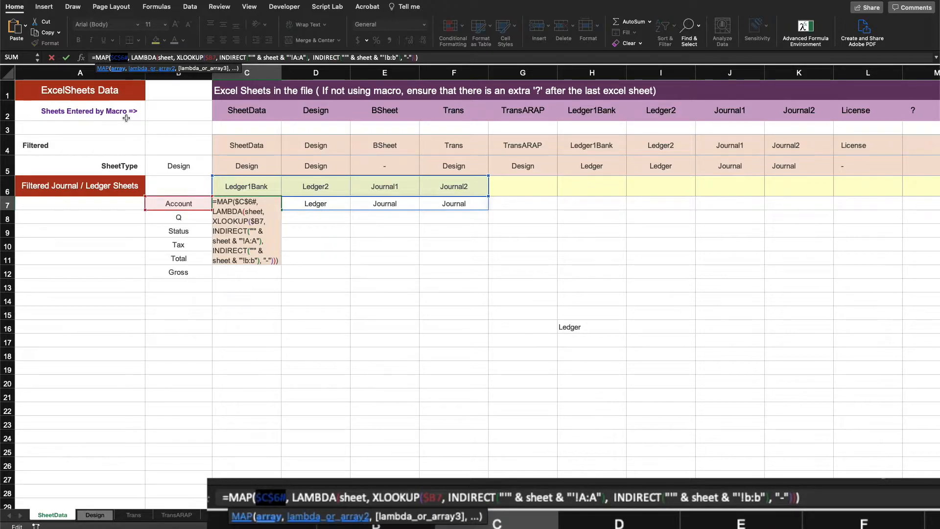
pyautogui.press('Return')
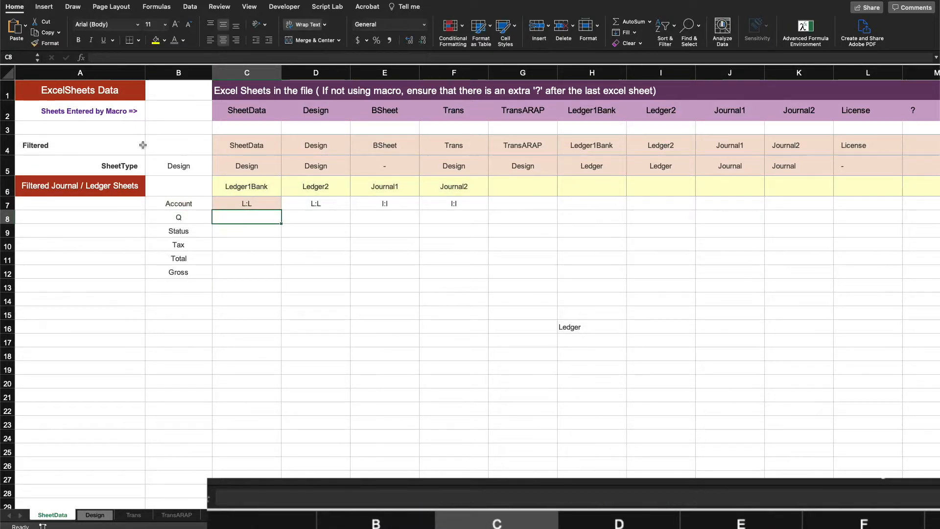
# Step: Rename the C7 LAMBDA parameter to s and insert a LET function after it
pyautogui.click(436, 330)
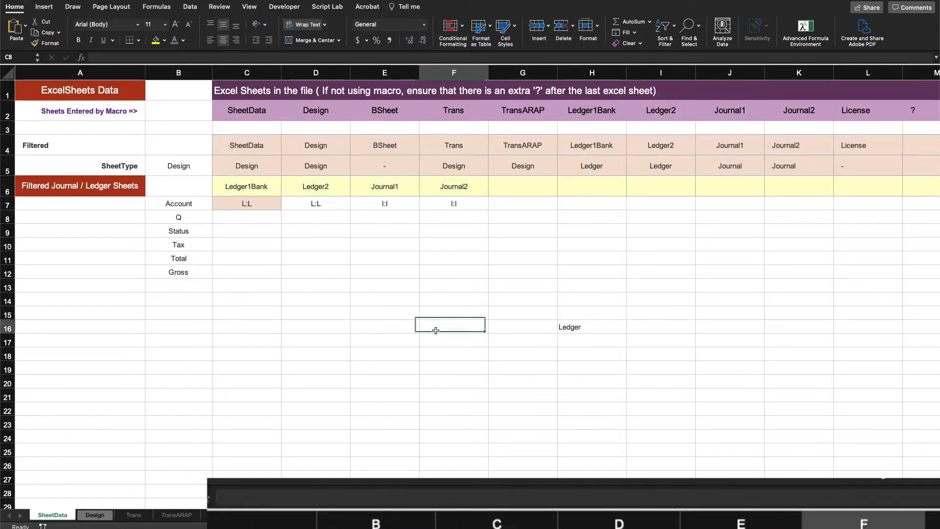
pyautogui.click(261, 203)
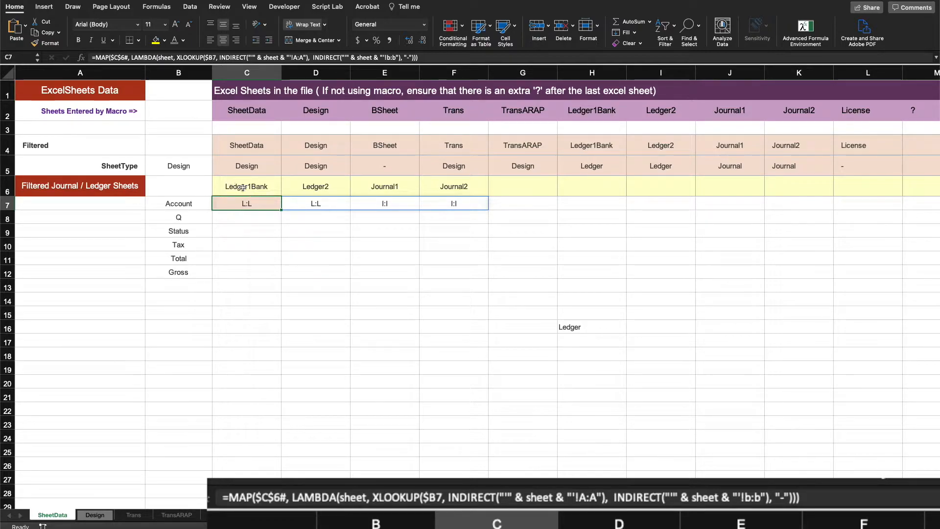
pyautogui.click(158, 57)
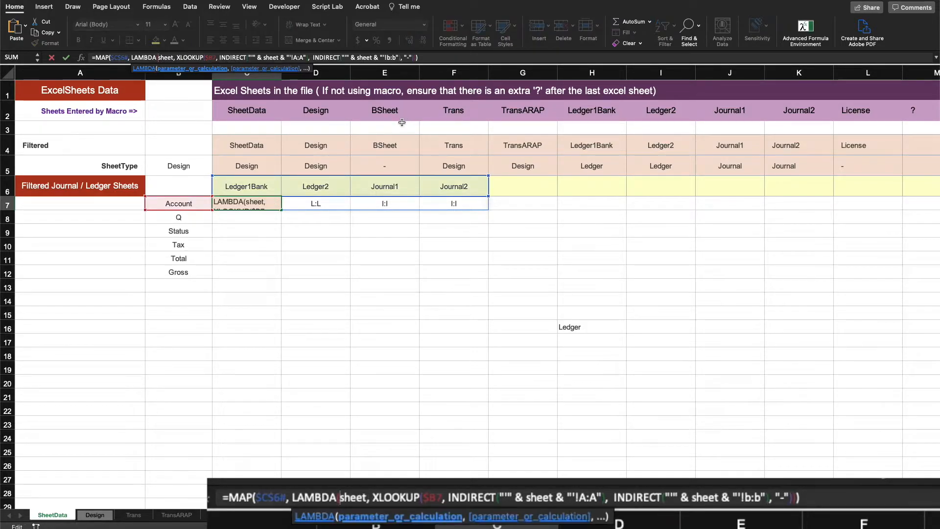
pyautogui.write('s,  l')
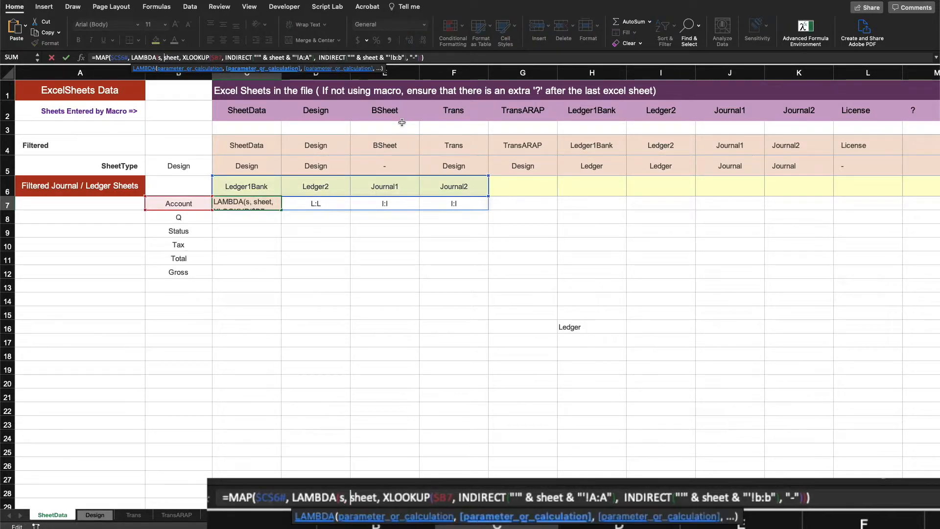
pyautogui.write('et')
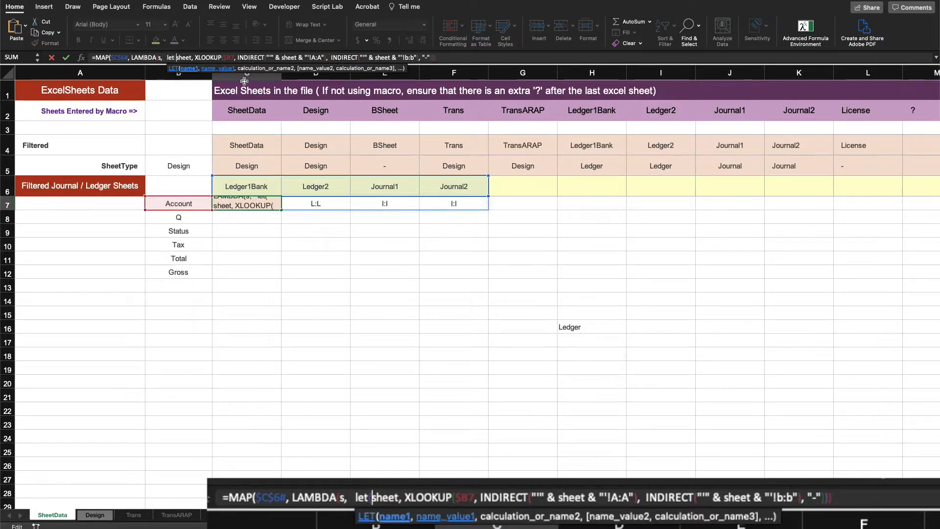
# Step: Define the LET name sheet as "'" & s & "'!" on a new line in the formula
pyautogui.click(194, 58)
pyautogui.hotkey('alt', 'Return')
pyautogui.press('BackSpace')
pyautogui.press('Left')
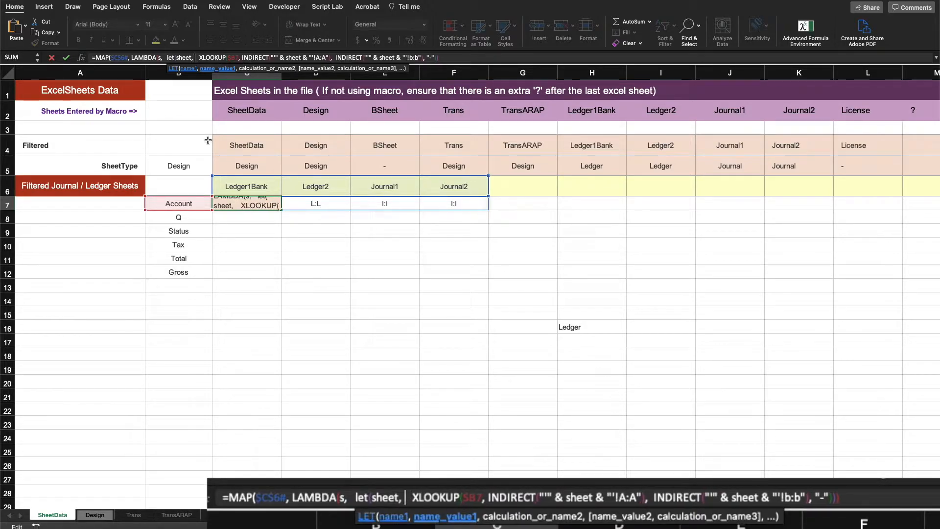
pyautogui.write('"\'"')
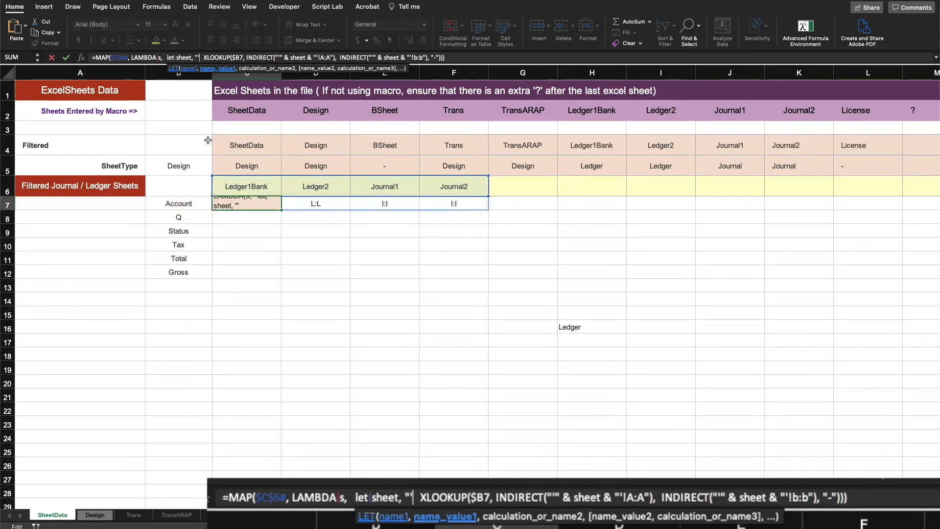
pyautogui.write(' &')
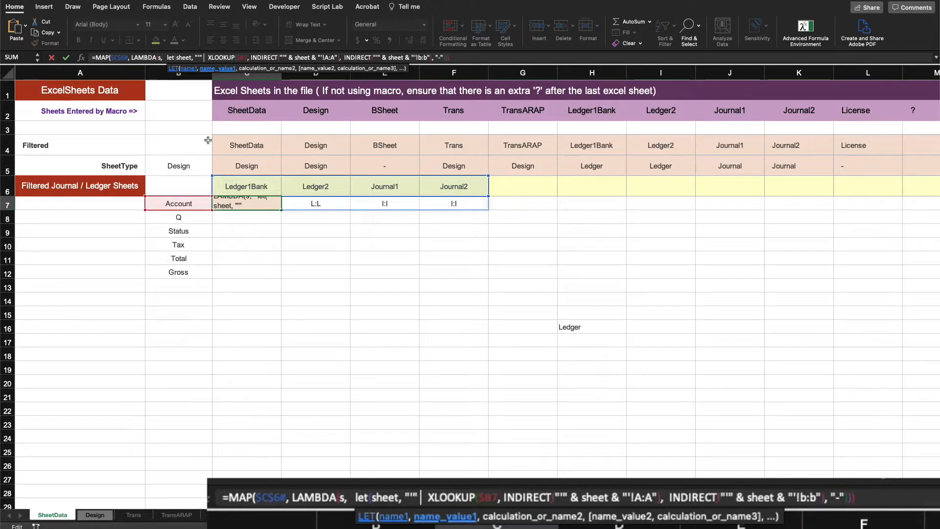
pyautogui.write(' s')
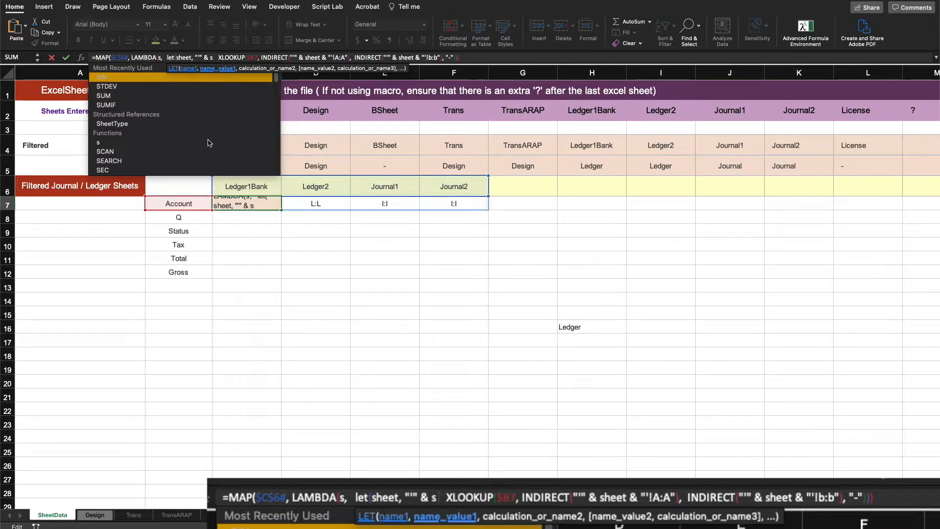
pyautogui.write(' & ')
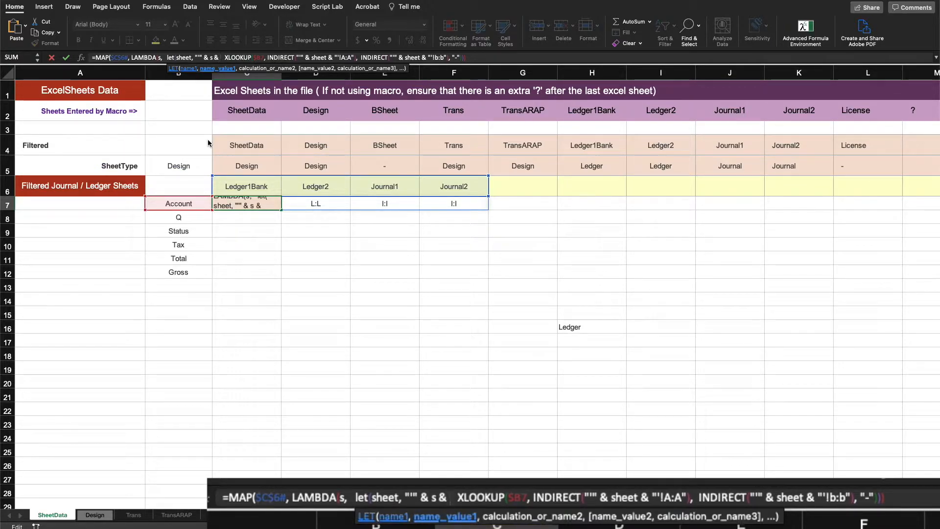
pyautogui.write('"\'')
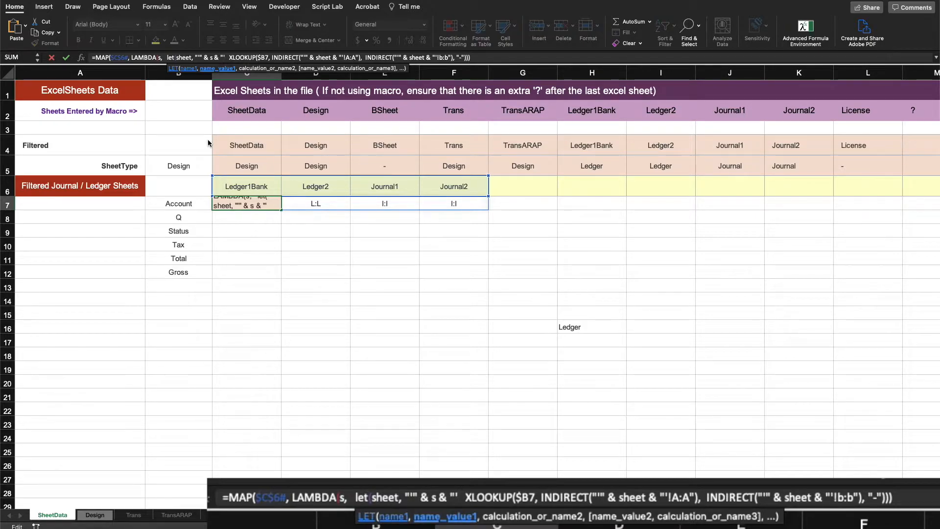
pyautogui.write('!')
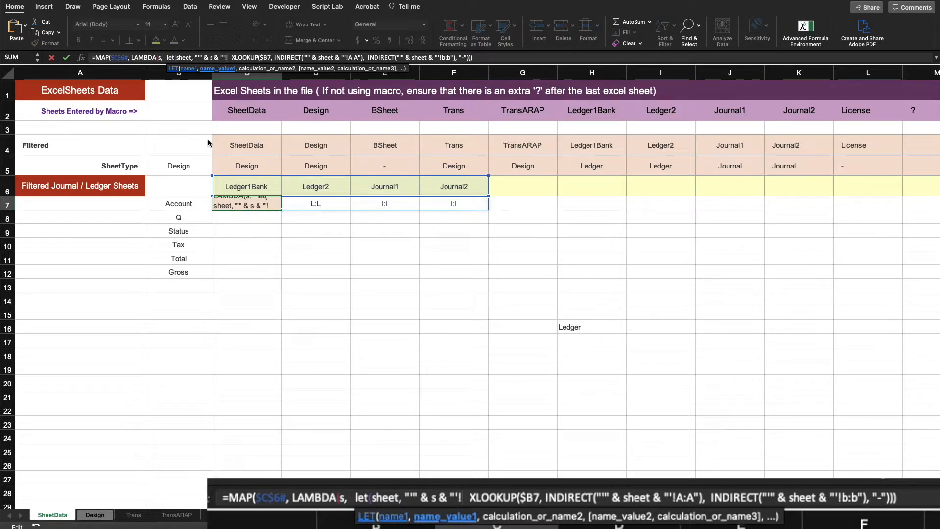
pyautogui.write('"')
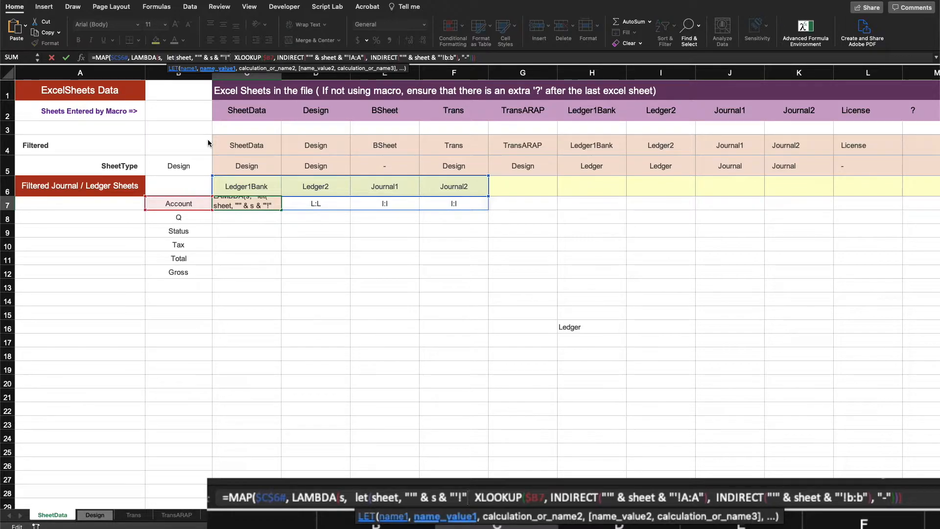
pyautogui.write(',')
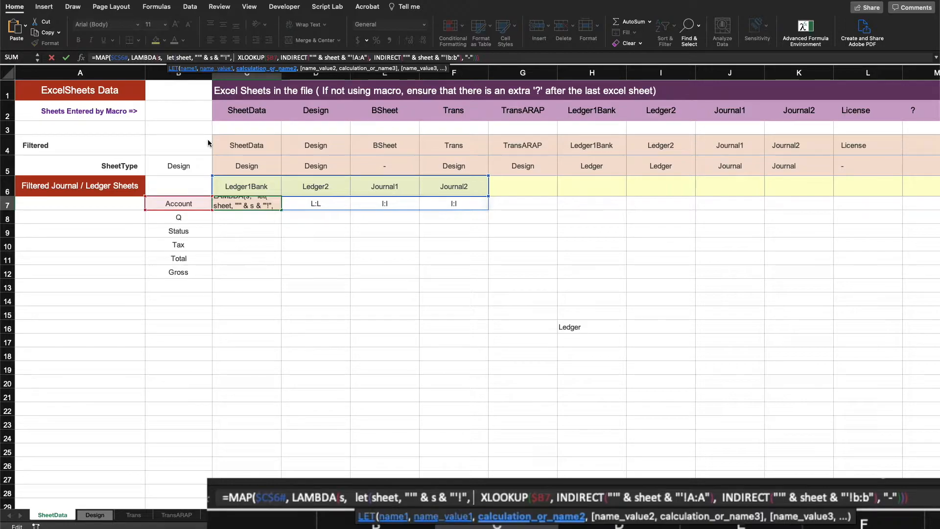
pyautogui.write(' sheet')
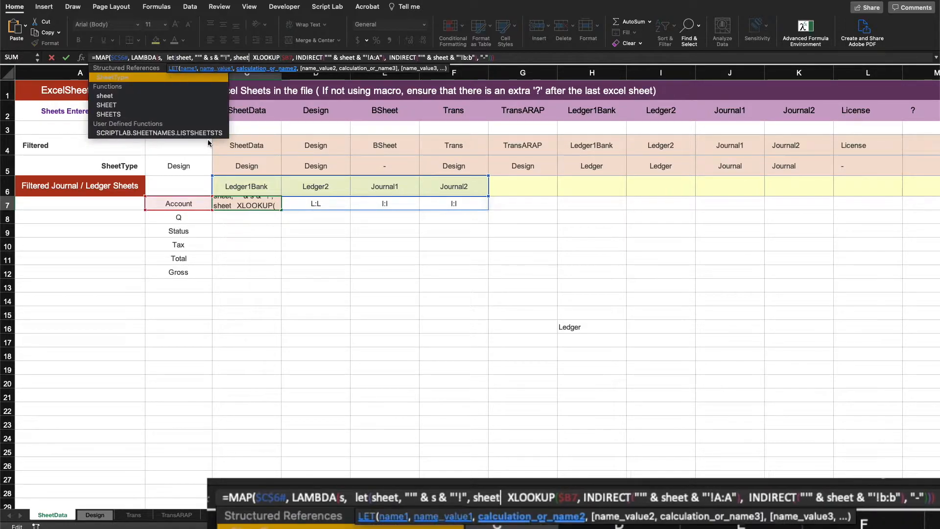
pyautogui.write(' &')
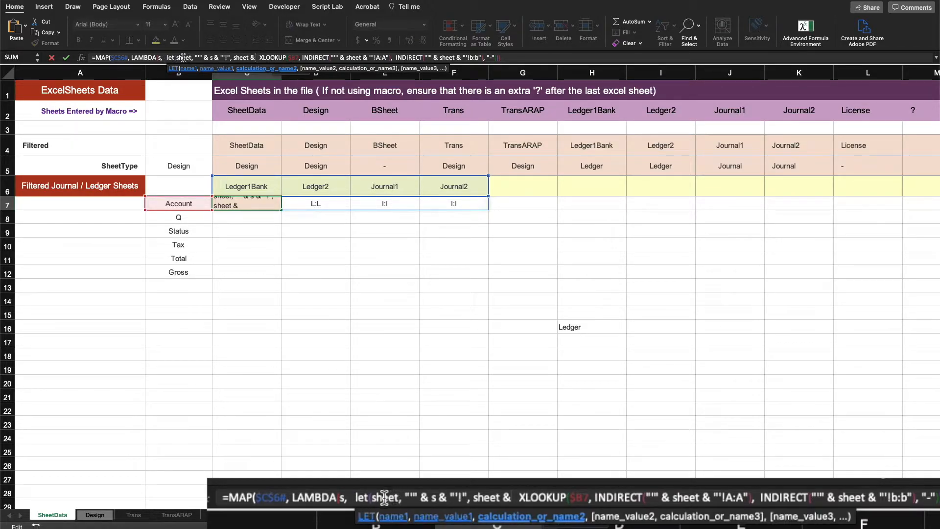
# Step: Prefix the XLOOKUP with sheet & as the LET calculation and simplify the first INDIRECT reference to sheet & "A:A"
pyautogui.click(347, 57)
pyautogui.press('BackSpace')
pyautogui.press('BackSpace')
pyautogui.press('BackSpace')
pyautogui.press('BackSpace')
pyautogui.press('BackSpace')
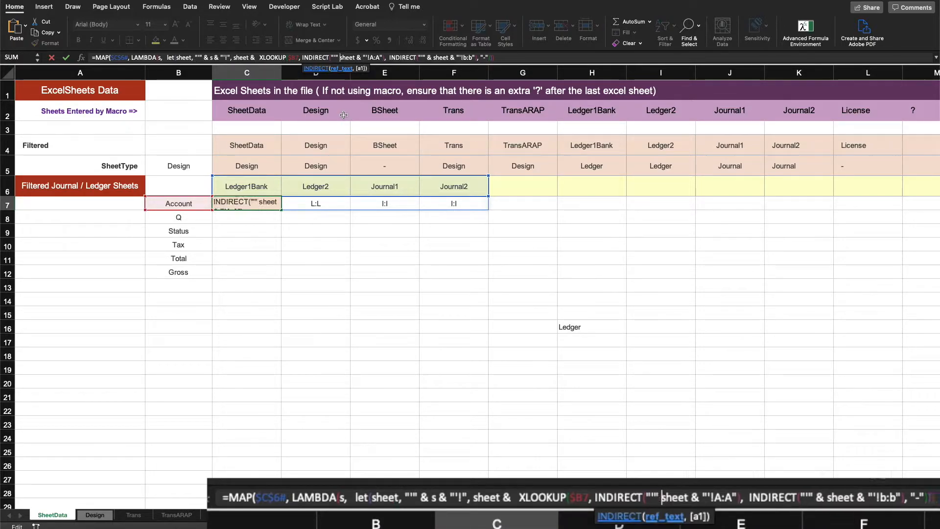
pyautogui.press('BackSpace')
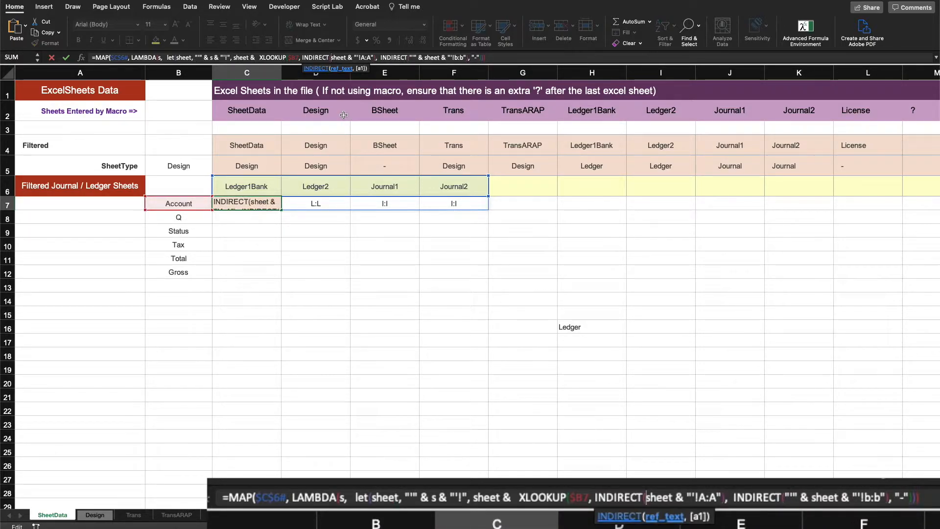
pyautogui.click(360, 58)
pyautogui.write('!')
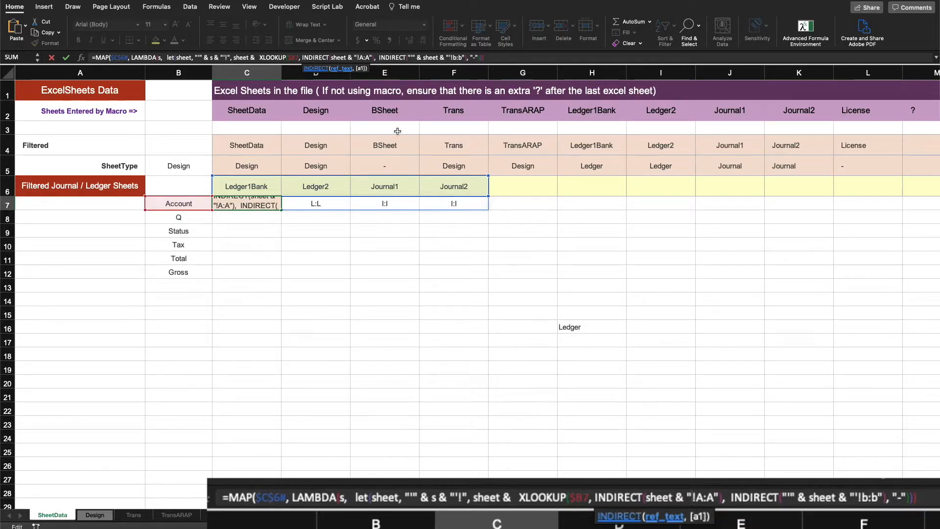
pyautogui.press('BackSpace')
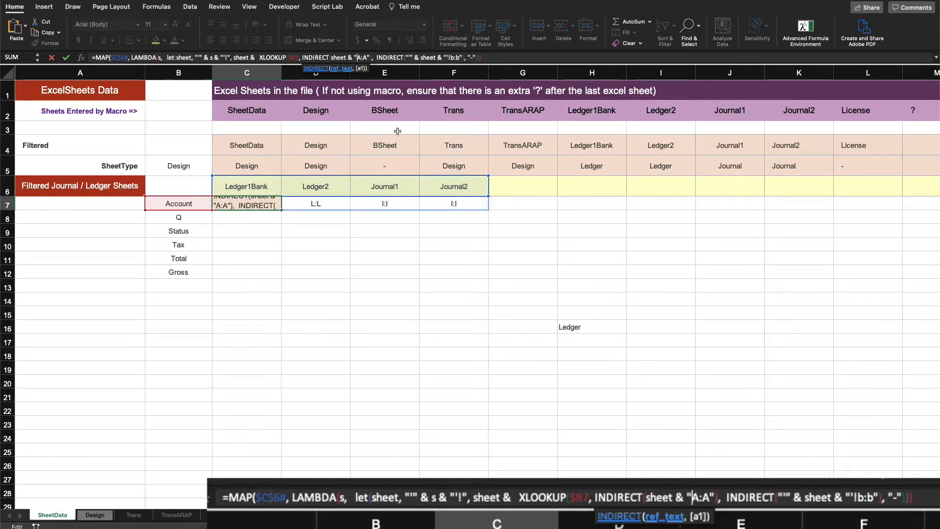
# Step: Simplify the second INDIRECT reference to sheet & "b:b", close the LET parenthesis, and enter the C7 formula
pyautogui.click(419, 58)
pyautogui.press('BackSpace')
pyautogui.press('BackSpace')
pyautogui.press('BackSpace')
pyautogui.press('BackSpace')
pyautogui.press('BackSpace')
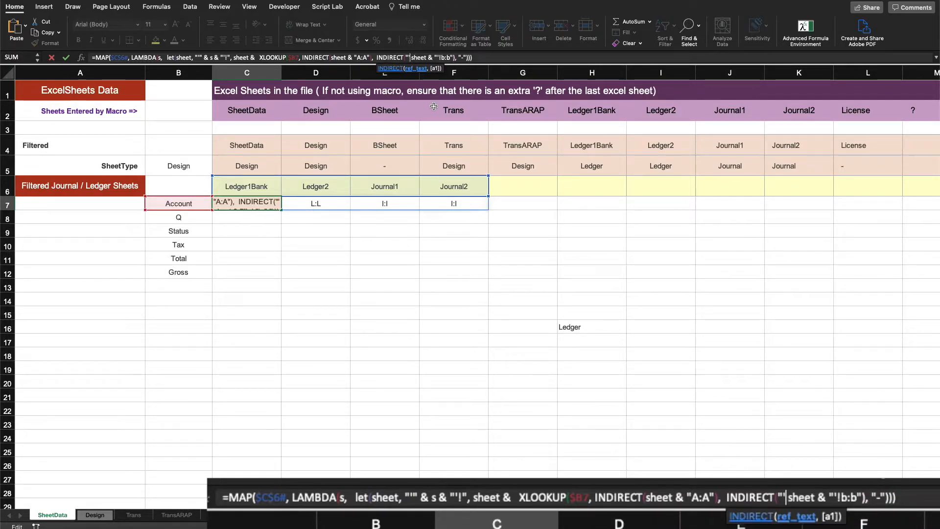
pyautogui.click(437, 57)
pyautogui.press('BackSpace')
pyautogui.press('BackSpace')
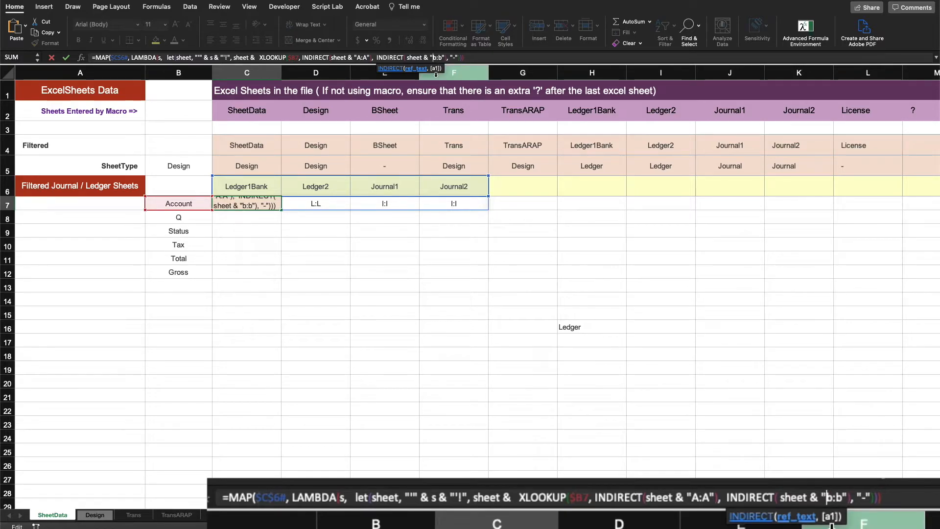
pyautogui.click(489, 58)
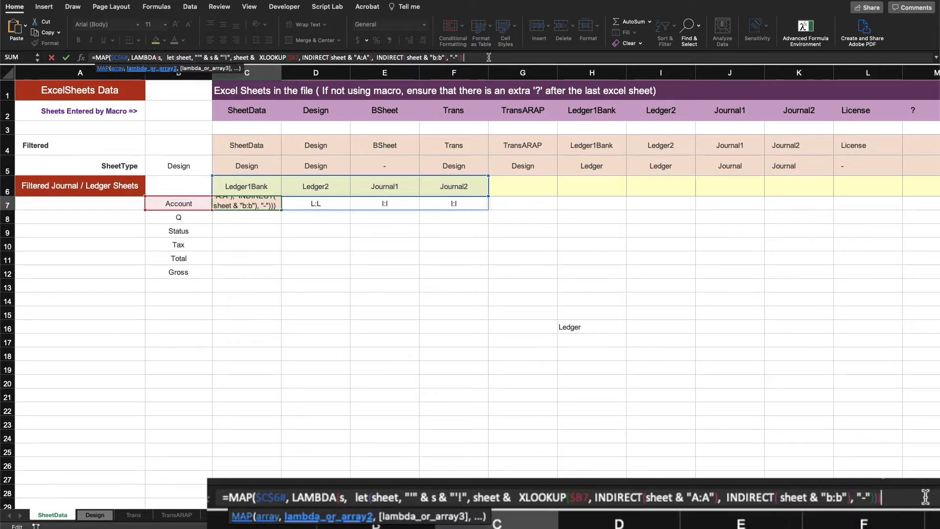
pyautogui.write(')')
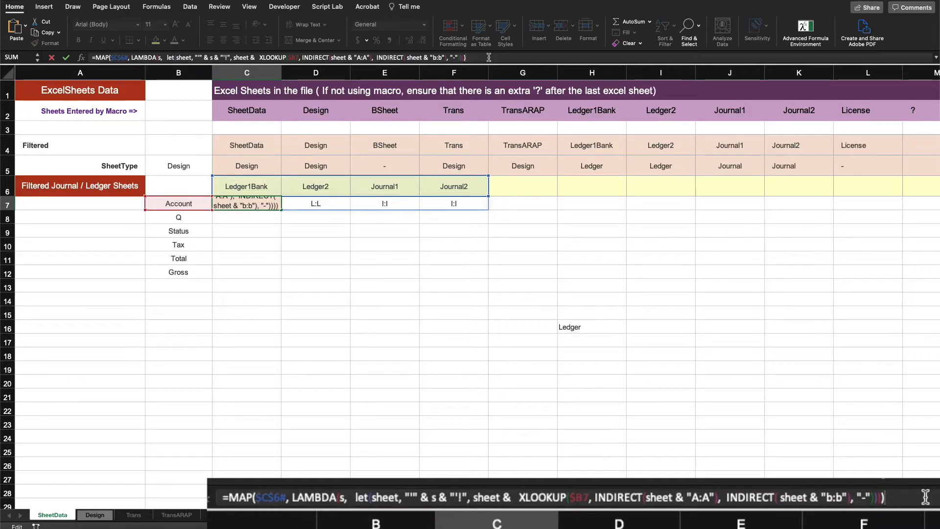
pyautogui.press('Return')
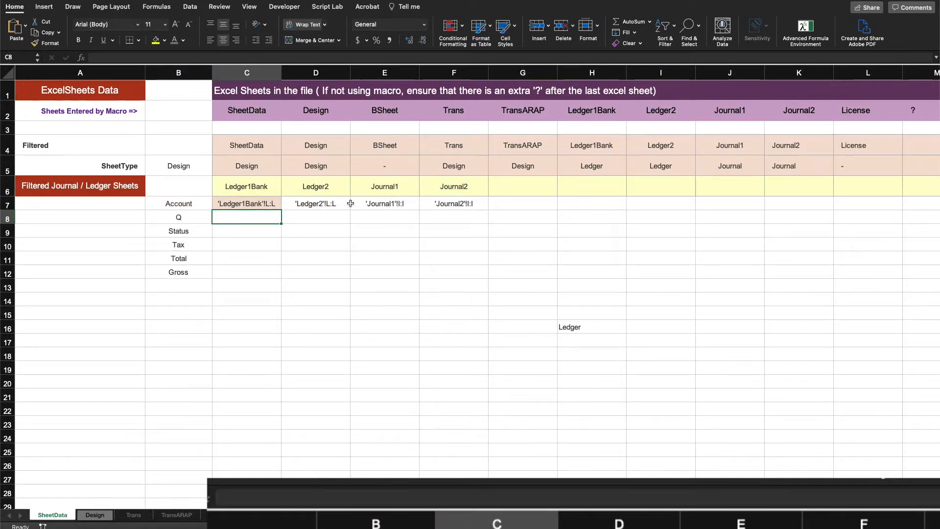
# Step: Fill the C7 formula down through row 12 for the remaining column labels
pyautogui.click(270, 204)
pyautogui.moveTo(280, 209); pyautogui.dragTo(273, 275)
pyautogui.click(317, 372)
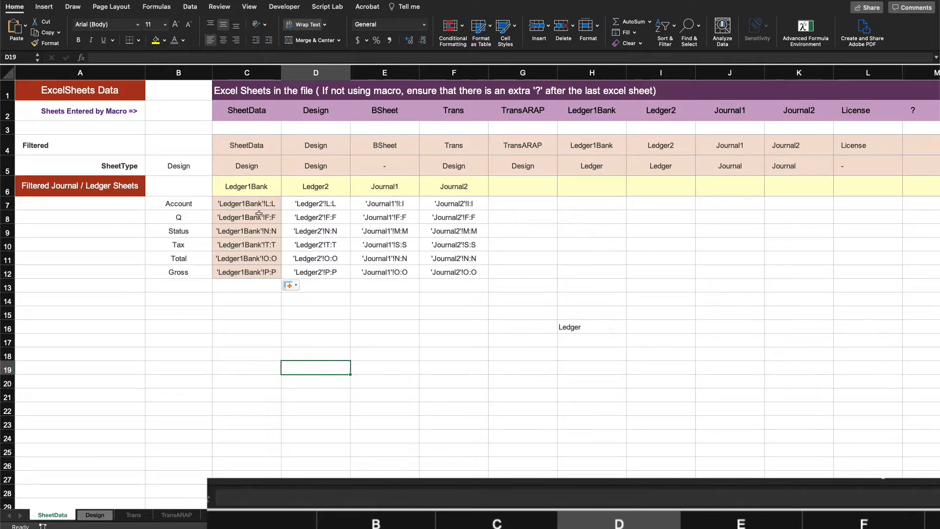
# Step: Delete the leftover XLOOKUP test formula in H16
pyautogui.click(478, 323)
pyautogui.click(568, 327)
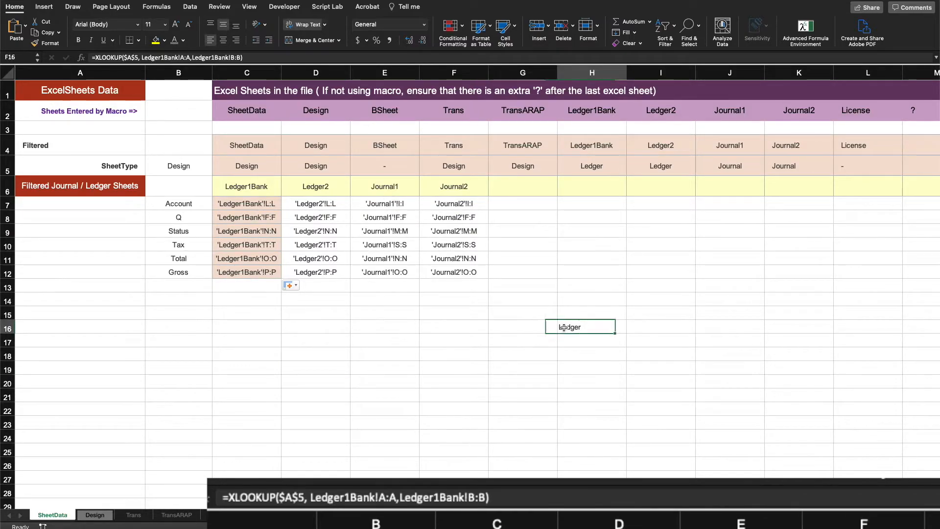
pyautogui.press('Delete')
pyautogui.click(592, 400)
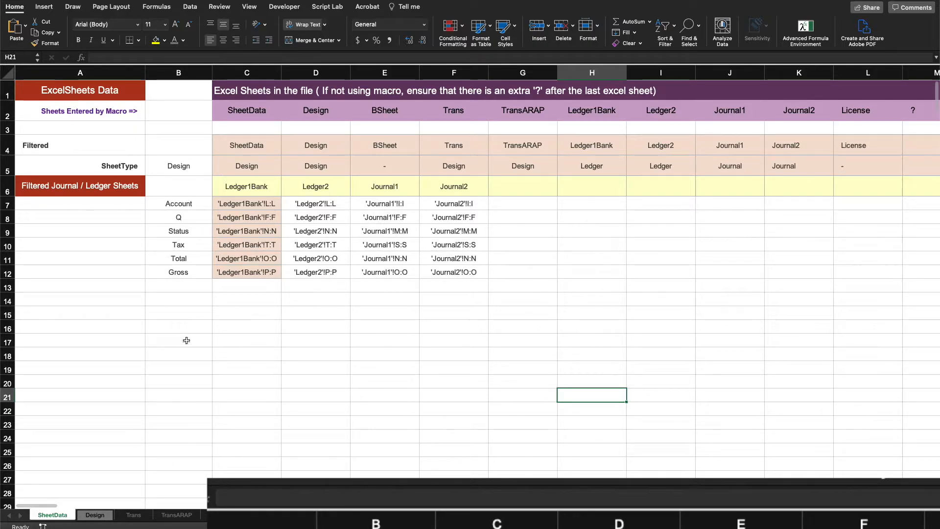
# Step: Open the Trans sheet and inspect its column-letter lookup table in P3:T10
pyautogui.click(288, 356)
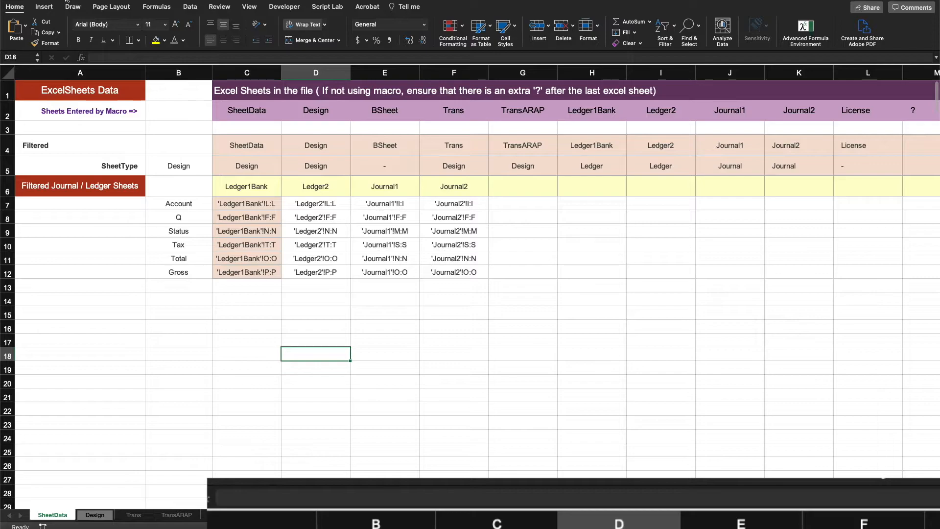
pyautogui.click(127, 300)
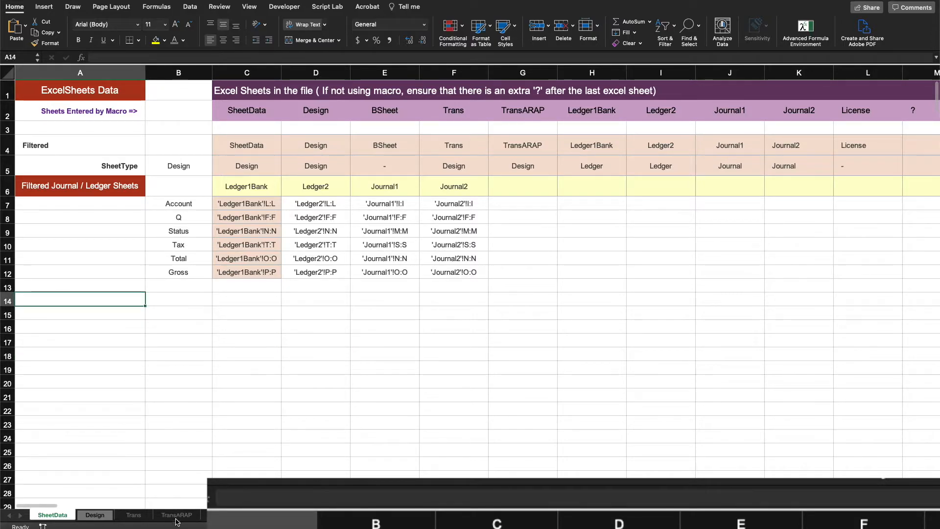
pyautogui.click(374, 365)
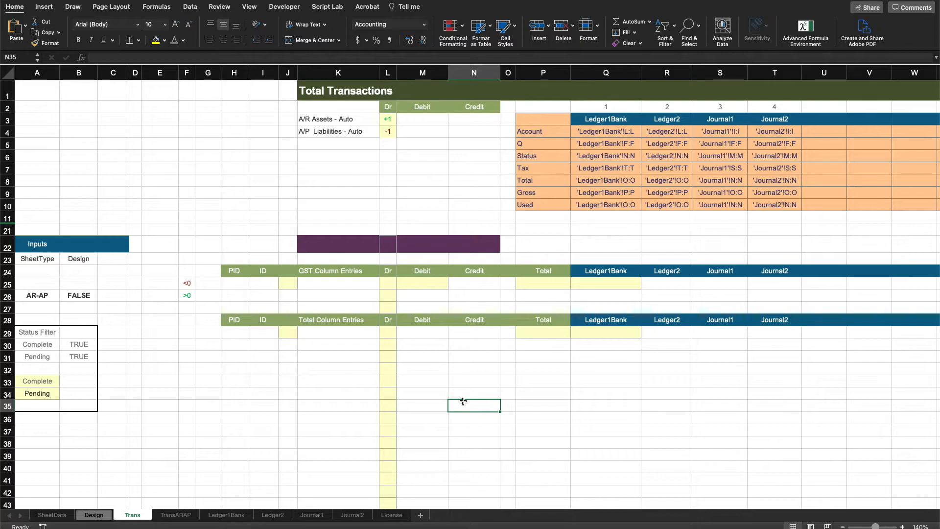
pyautogui.click(635, 352)
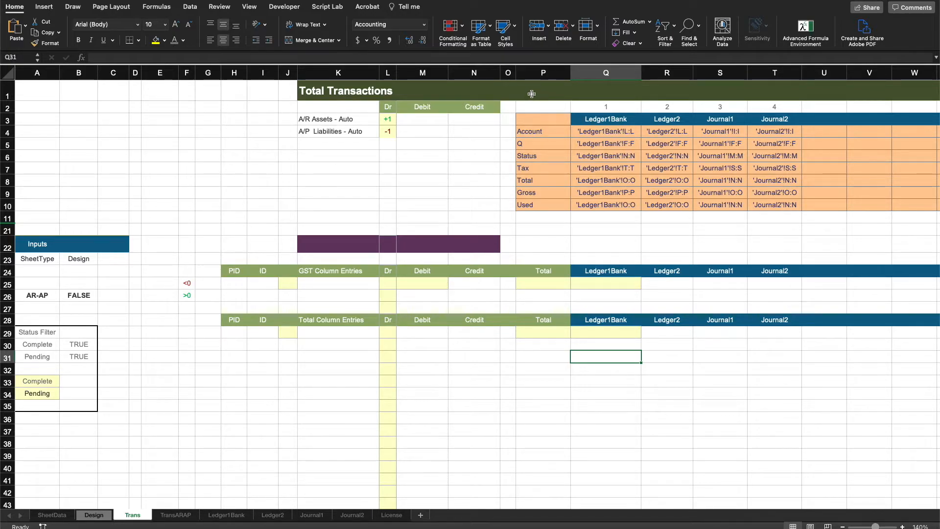
pyautogui.click(784, 405)
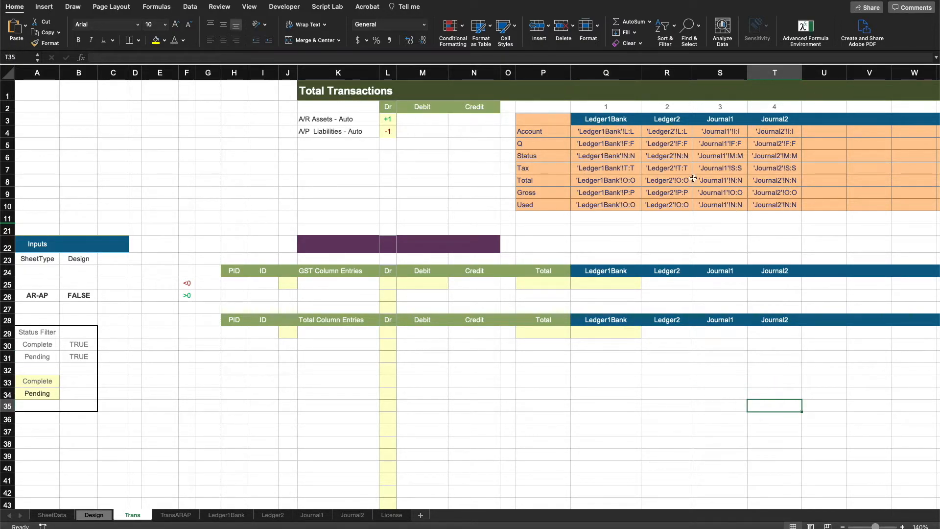
pyautogui.click(740, 240)
pyautogui.moveTo(525, 116); pyautogui.dragTo(768, 203)
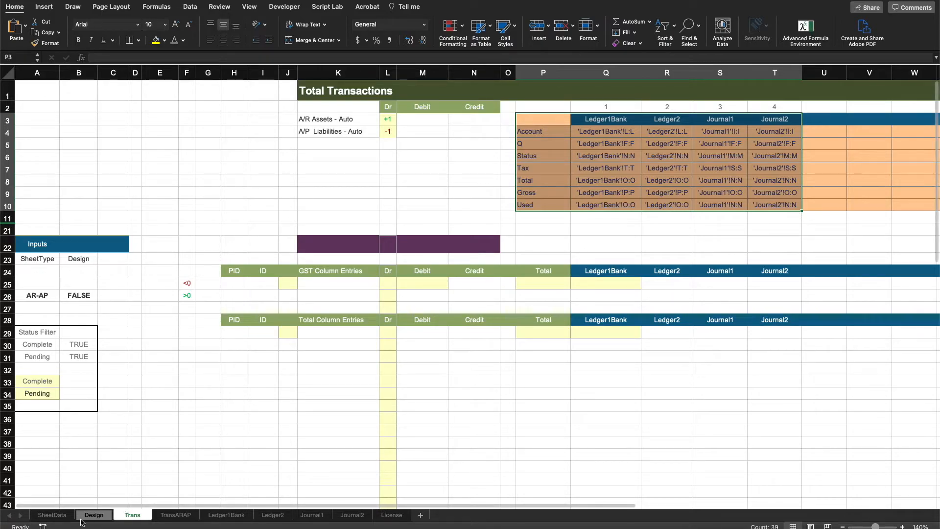
# Step: Compare the Trans table with SheetData and inspect the formula in Q4 without changing it
pyautogui.click(59, 515)
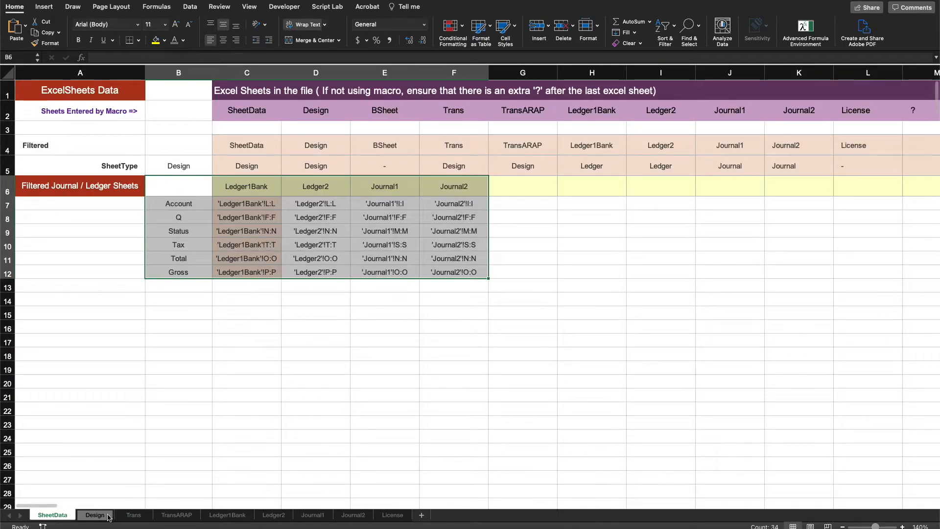
pyautogui.click(134, 515)
pyautogui.click(593, 356)
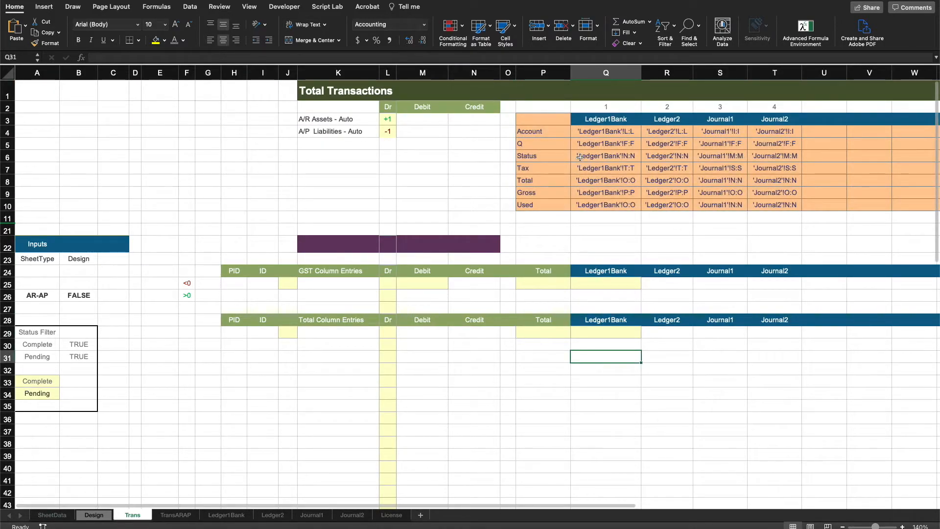
pyautogui.click(588, 131)
pyautogui.click(107, 57)
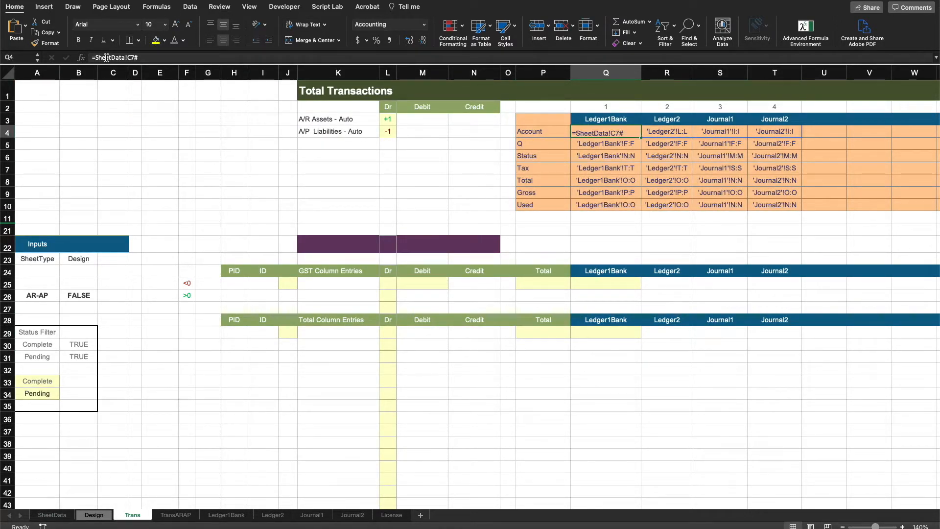
pyautogui.press('Escape')
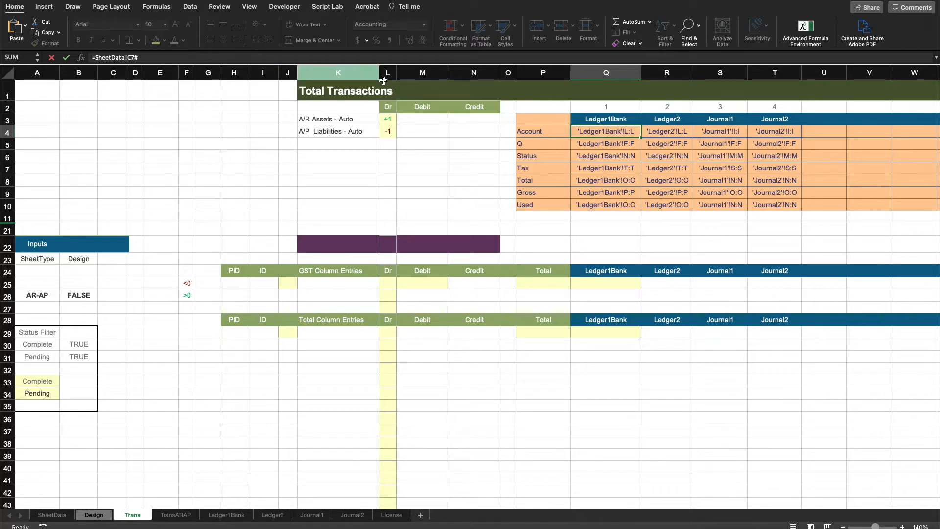
# Step: Examine the Trans sheet's numbering row, sheet-name headers, entry areas, title and input cells
pyautogui.moveTo(605, 108); pyautogui.dragTo(778, 109)
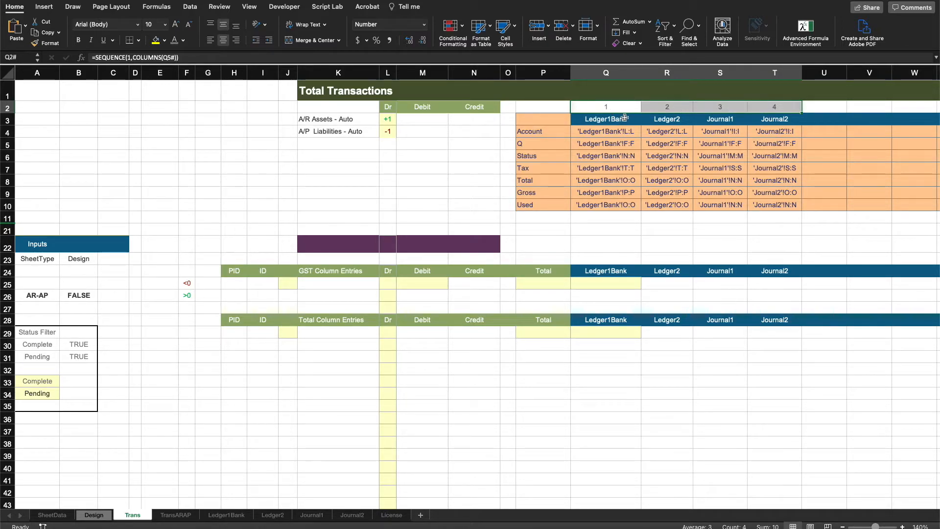
pyautogui.click(619, 119)
pyautogui.click(665, 119)
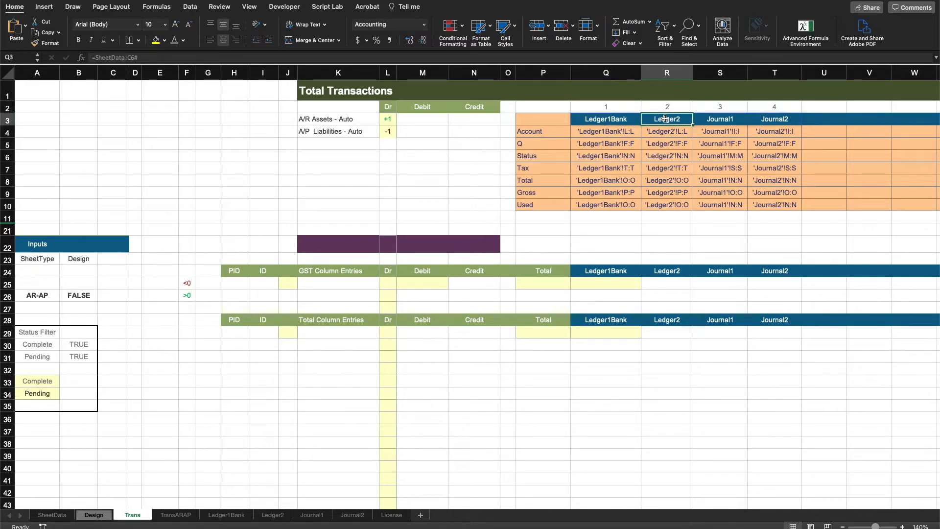
pyautogui.click(715, 120)
pyautogui.moveTo(775, 105); pyautogui.dragTo(593, 103)
pyautogui.moveTo(594, 285); pyautogui.dragTo(765, 425)
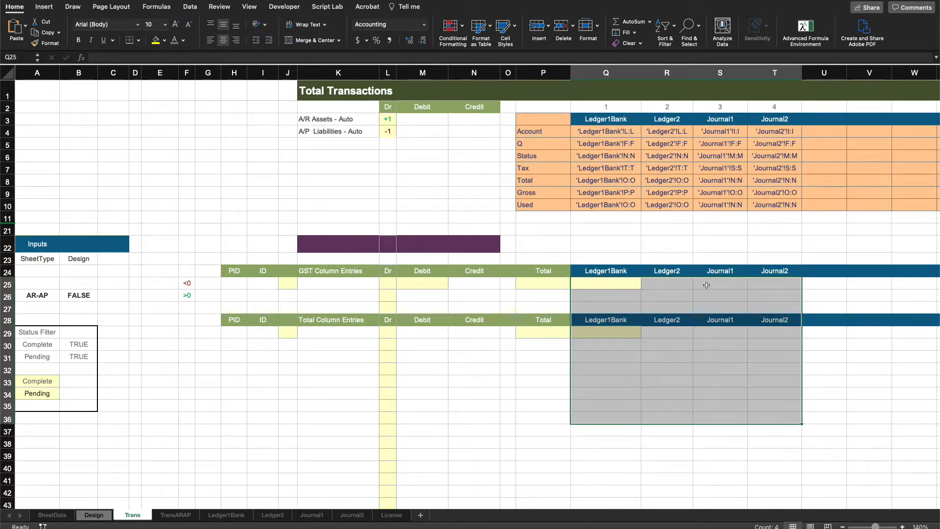
pyautogui.click(619, 242)
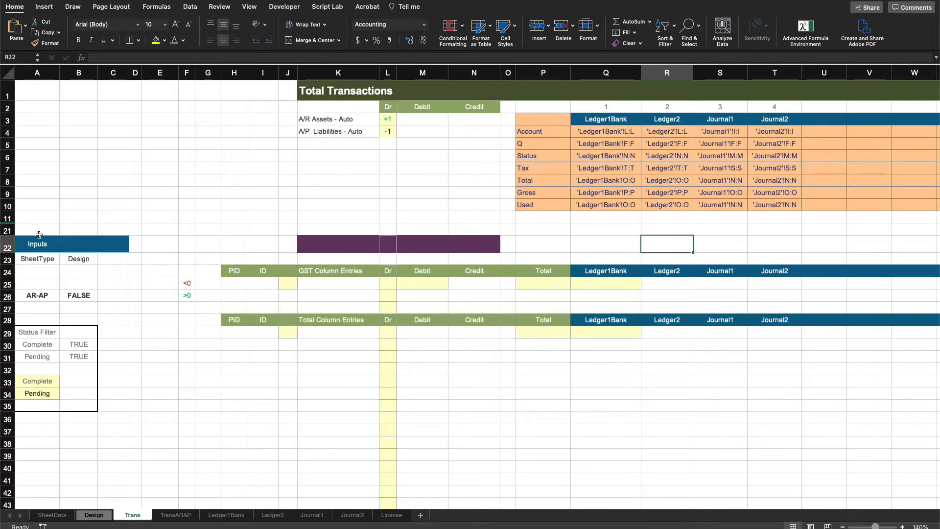
pyautogui.moveTo(35, 259); pyautogui.dragTo(73, 261)
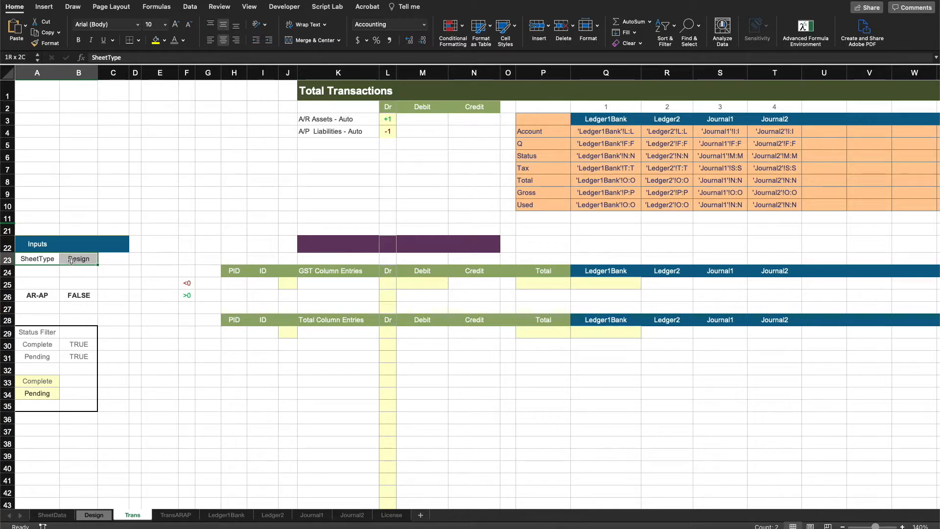
pyautogui.click(72, 270)
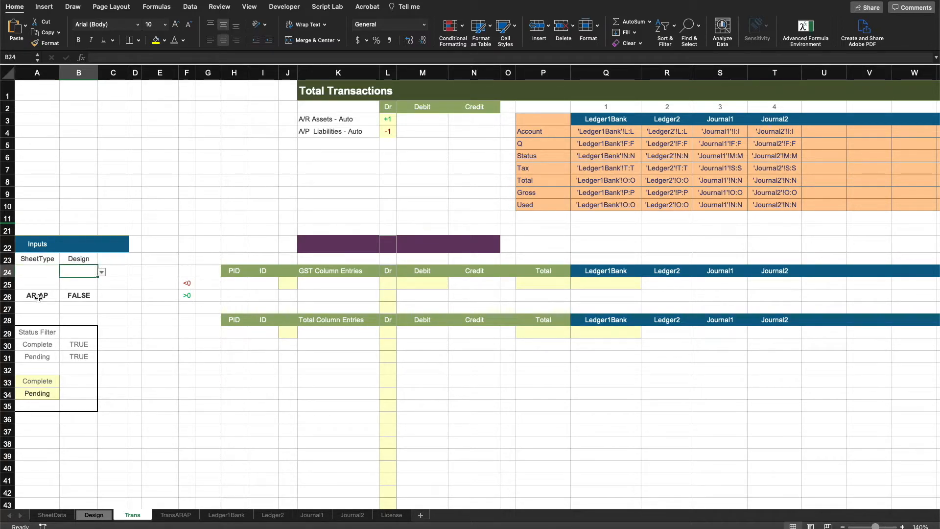
pyautogui.moveTo(86, 297); pyautogui.dragTo(42, 295)
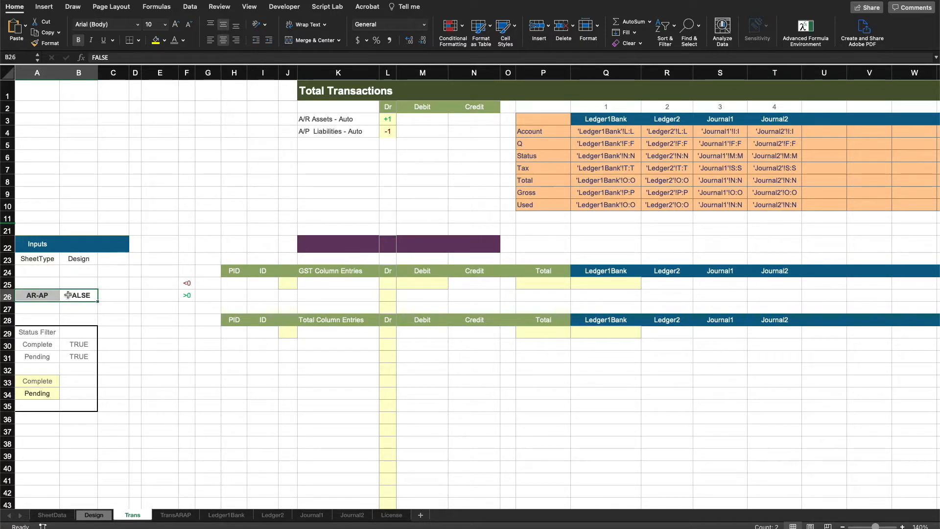
pyautogui.moveTo(309, 94); pyautogui.dragTo(473, 138)
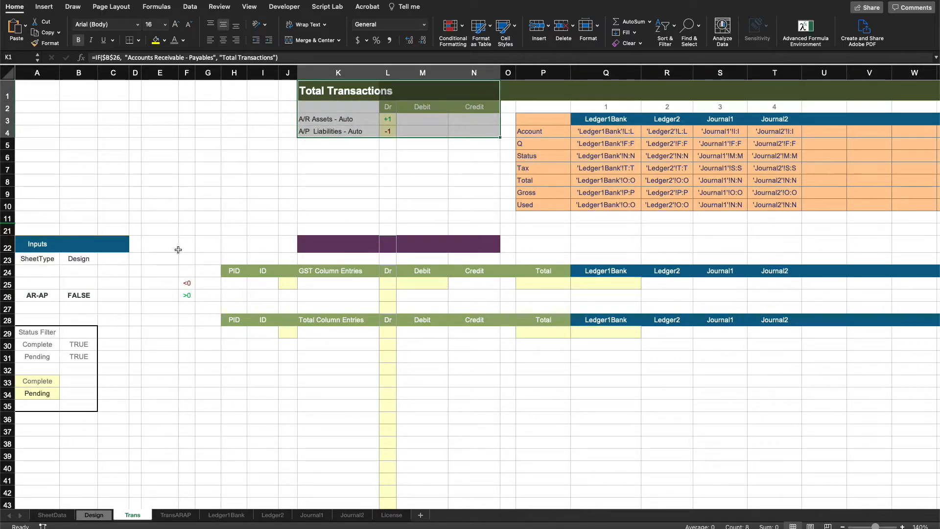
pyautogui.moveTo(323, 169); pyautogui.dragTo(473, 194)
pyautogui.click(521, 352)
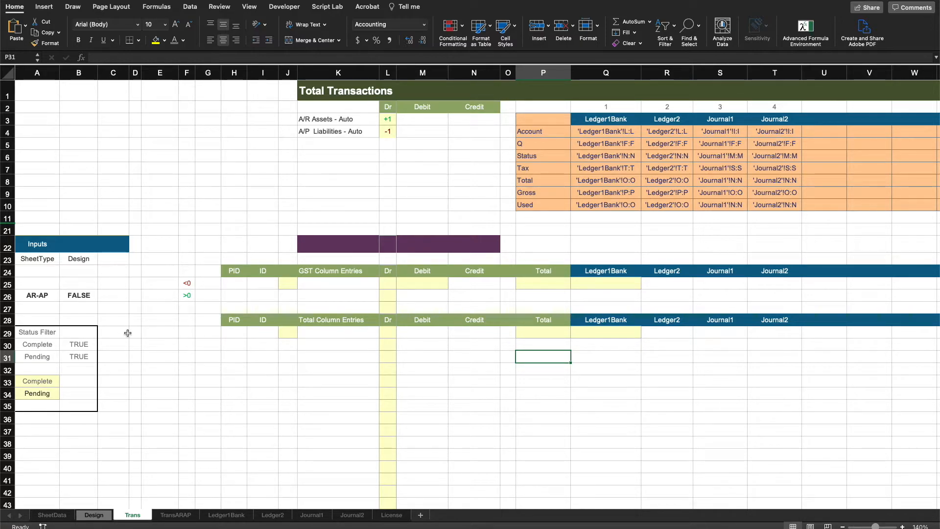
pyautogui.click(62, 297)
pyautogui.moveTo(37, 333); pyautogui.dragTo(68, 394)
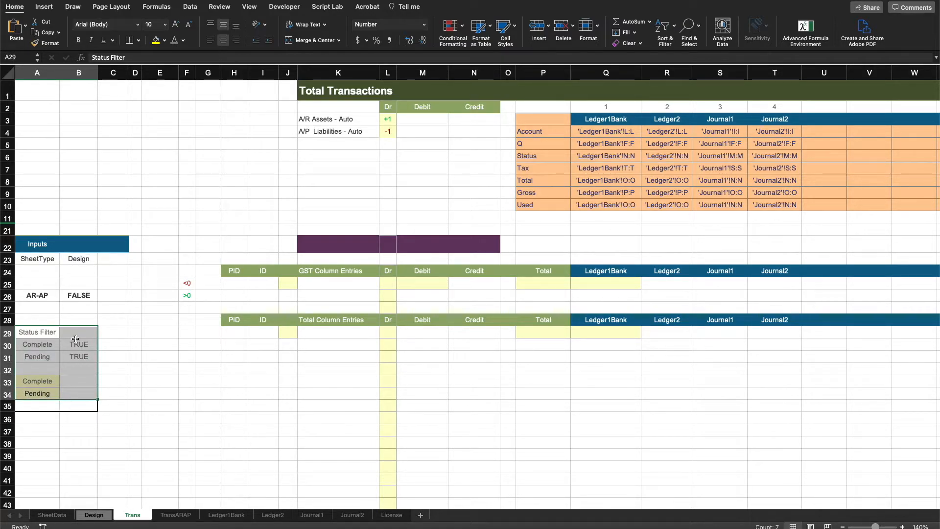
pyautogui.click(163, 371)
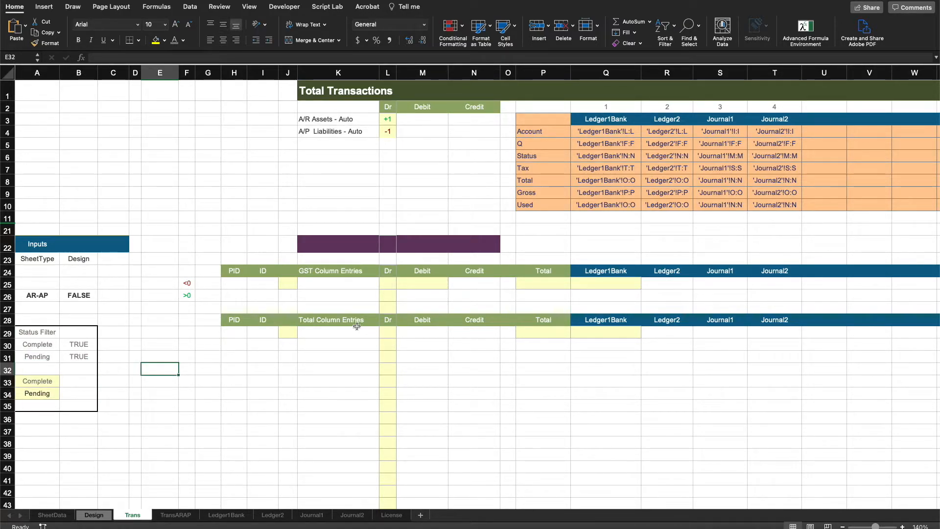
# Step: Examine the Trans entry areas and the Status Filter FILTER formulas in A33:A34
pyautogui.moveTo(356, 328); pyautogui.dragTo(349, 443)
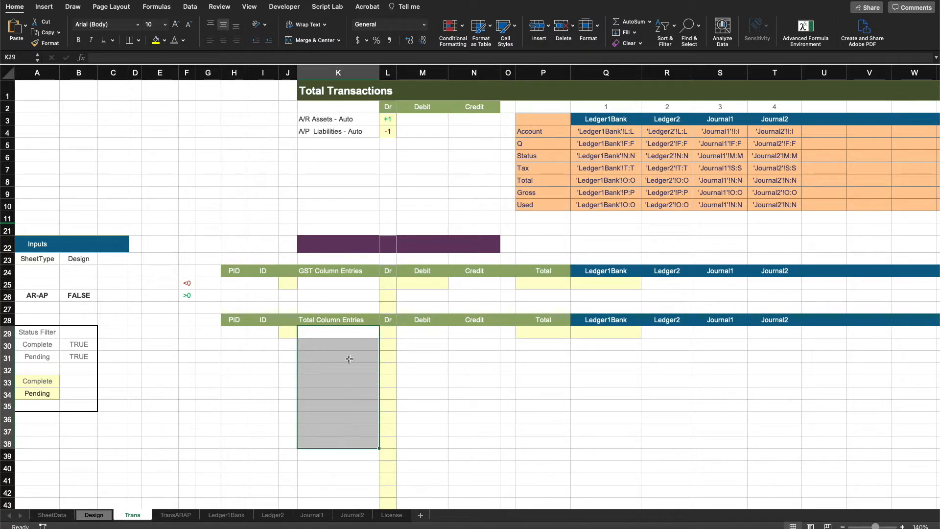
pyautogui.moveTo(341, 283); pyautogui.dragTo(339, 295)
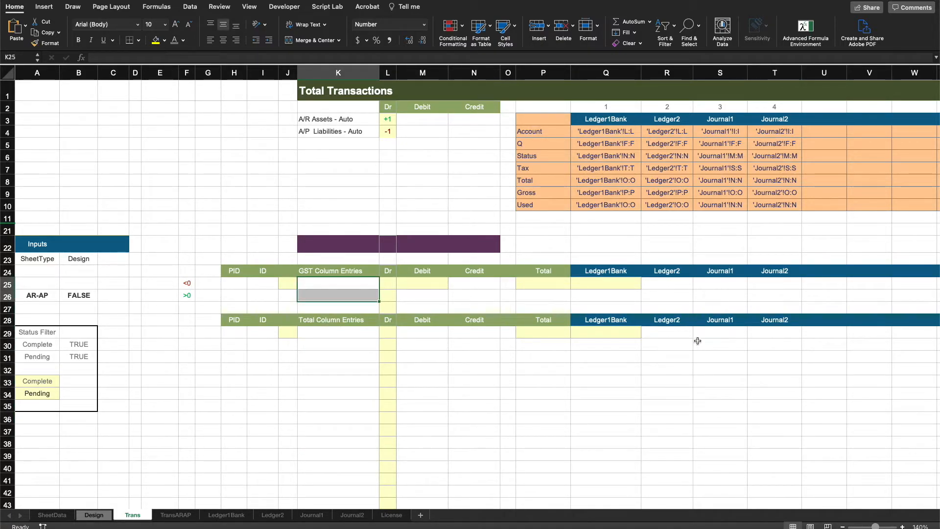
pyautogui.moveTo(677, 335); pyautogui.dragTo(742, 336)
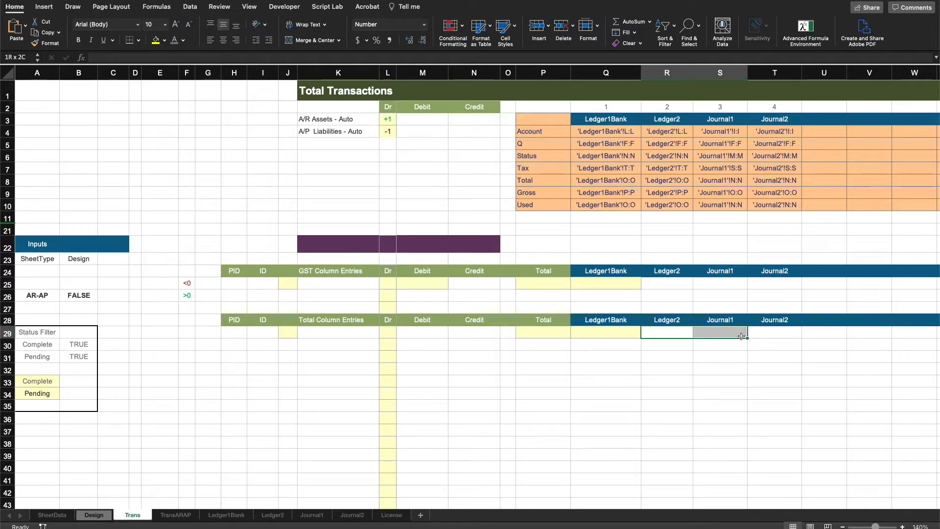
pyautogui.click(39, 383)
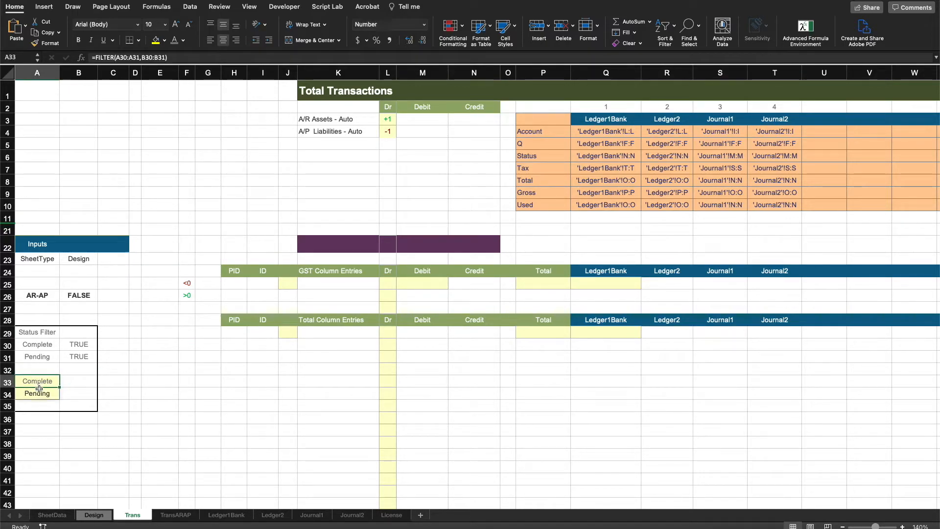
pyautogui.click(40, 393)
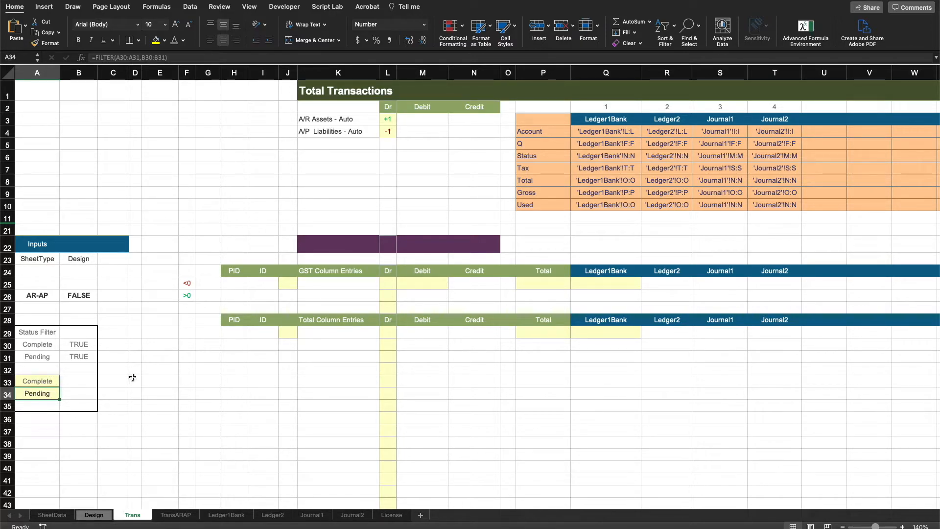
pyautogui.click(508, 444)
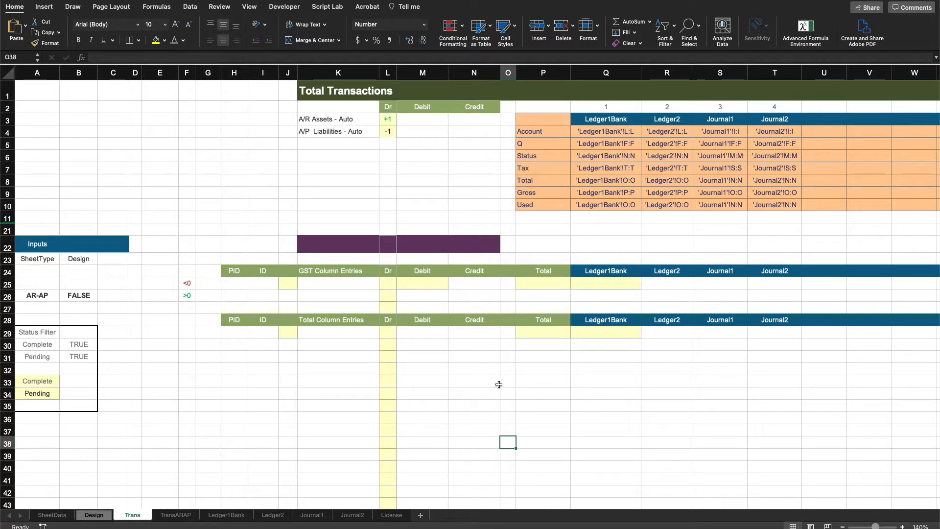
# Step: Inspect the sheet-name header spill formulas in Q24:T24 and Q3 that reference SheetData
pyautogui.click(242, 272)
pyautogui.moveTo(257, 273); pyautogui.dragTo(776, 273)
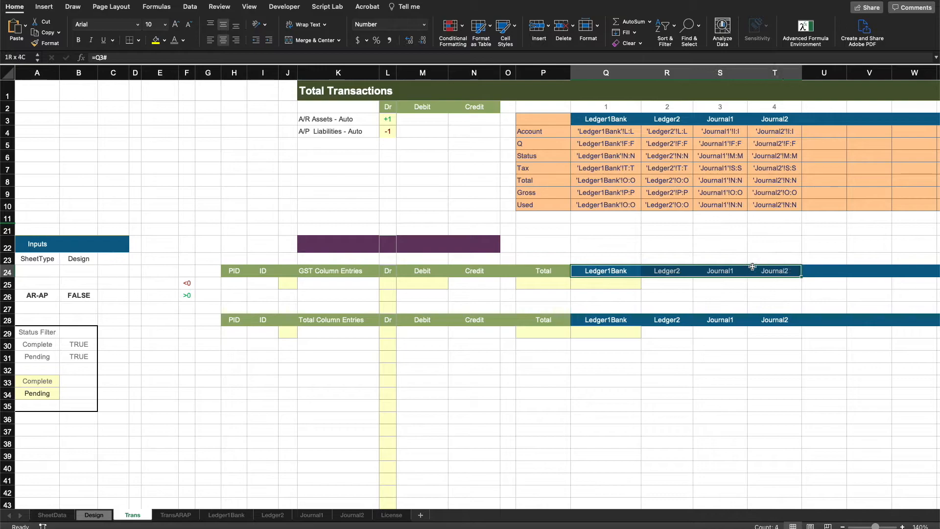
pyautogui.click(591, 117)
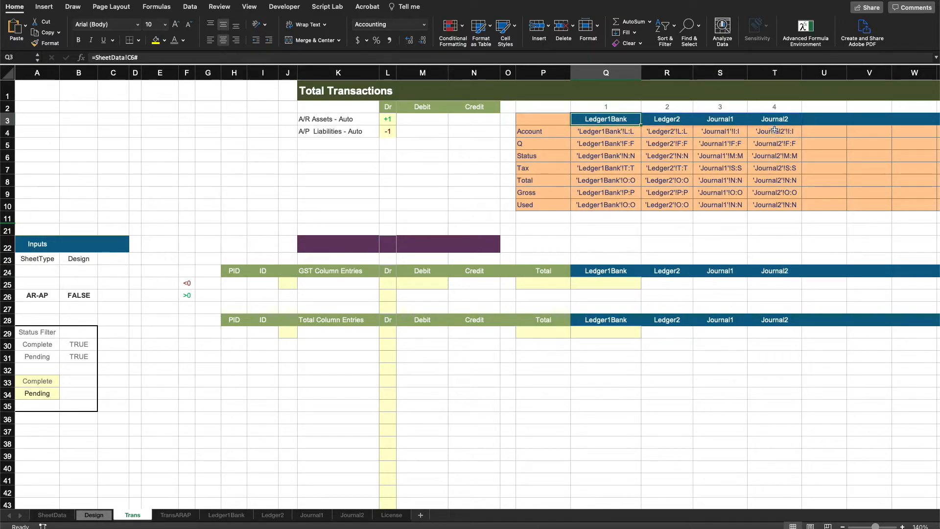
pyautogui.moveTo(796, 262); pyautogui.dragTo(862, 257)
pyautogui.click(584, 382)
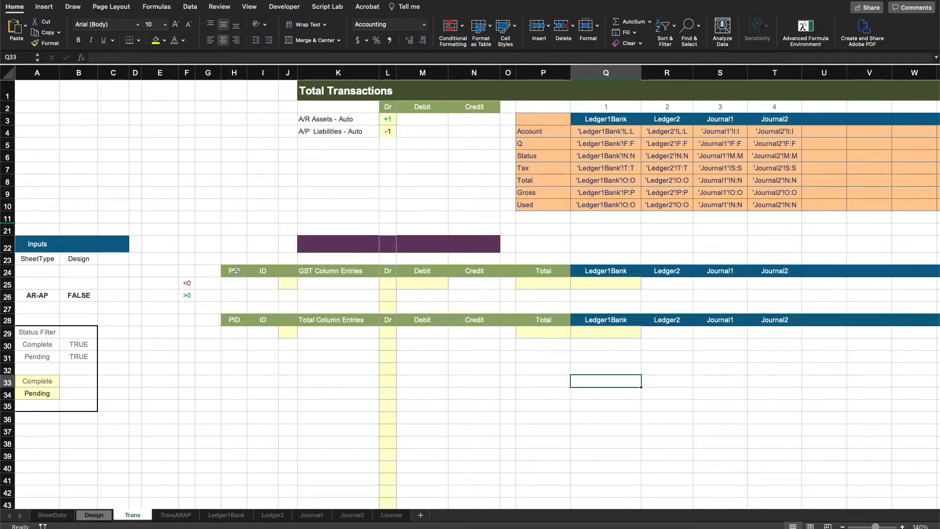
# Step: Review the layout of the GST Column Entries block in H24:T26 and its K25:K26 cells
pyautogui.moveTo(228, 269); pyautogui.dragTo(790, 299)
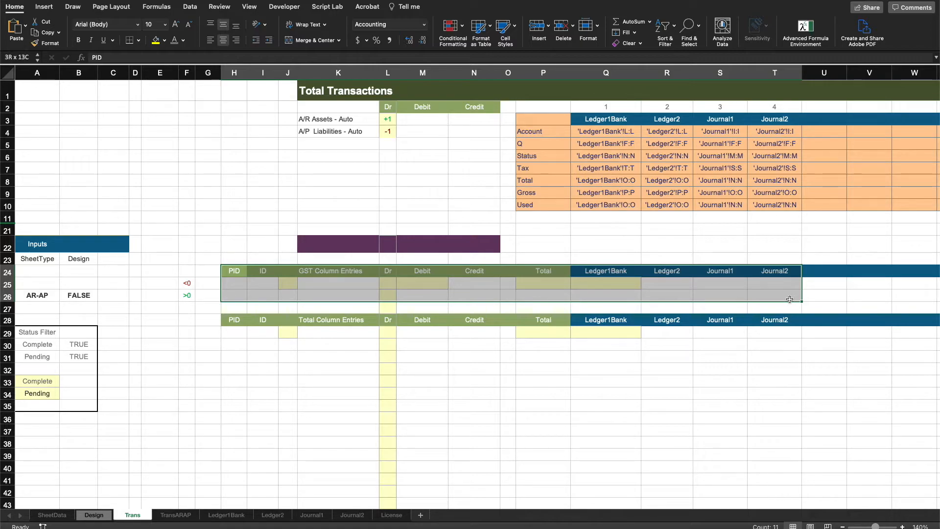
pyautogui.moveTo(790, 299); pyautogui.dragTo(790, 299)
pyautogui.moveTo(336, 285); pyautogui.dragTo(334, 293)
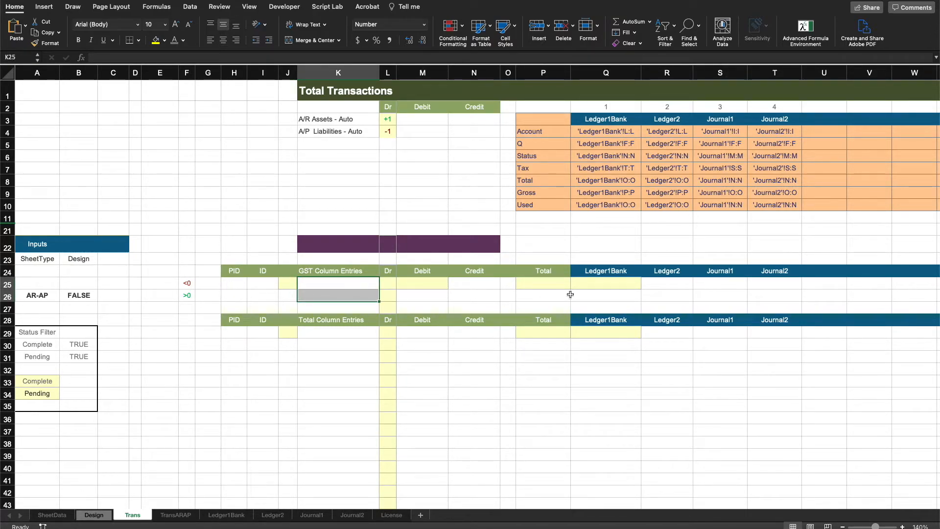
# Step: Check the Tax column on the Ledger2 sheet, then return to the Trans sheet
pyautogui.click(279, 518)
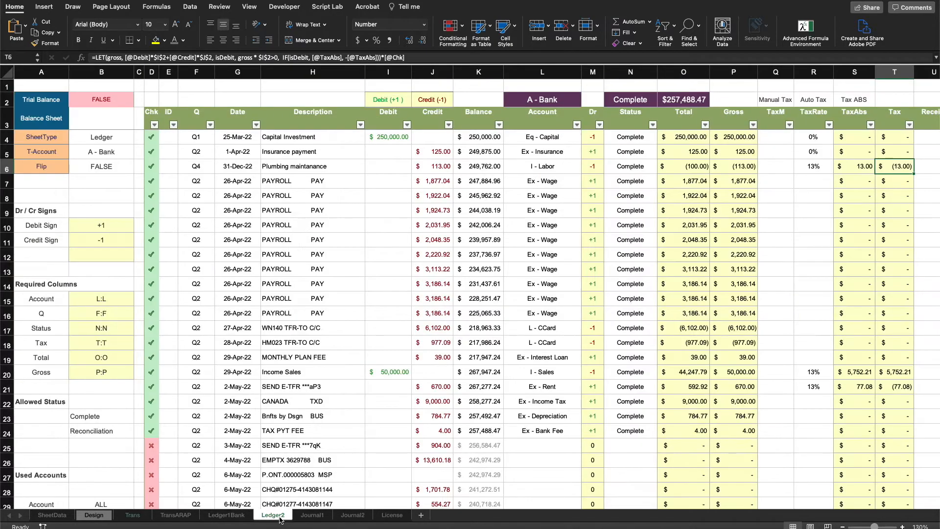
pyautogui.click(894, 72)
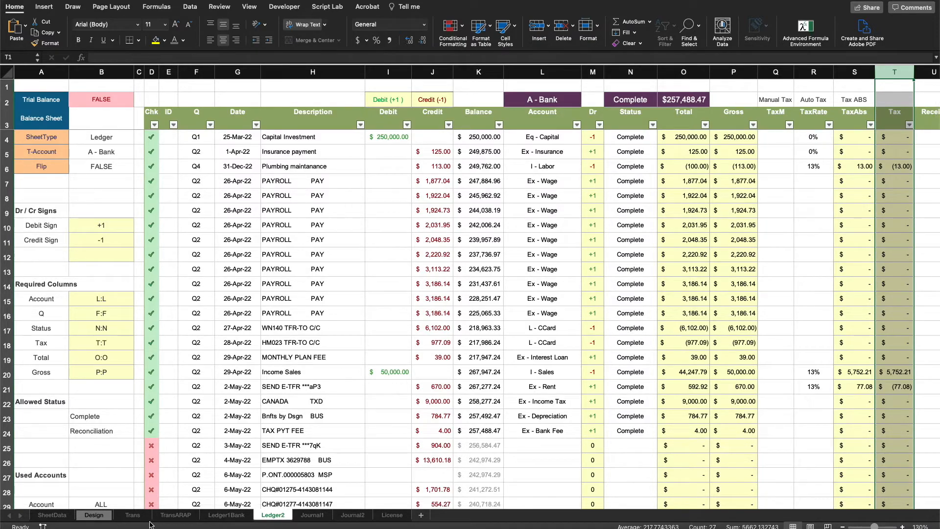
pyautogui.click(132, 515)
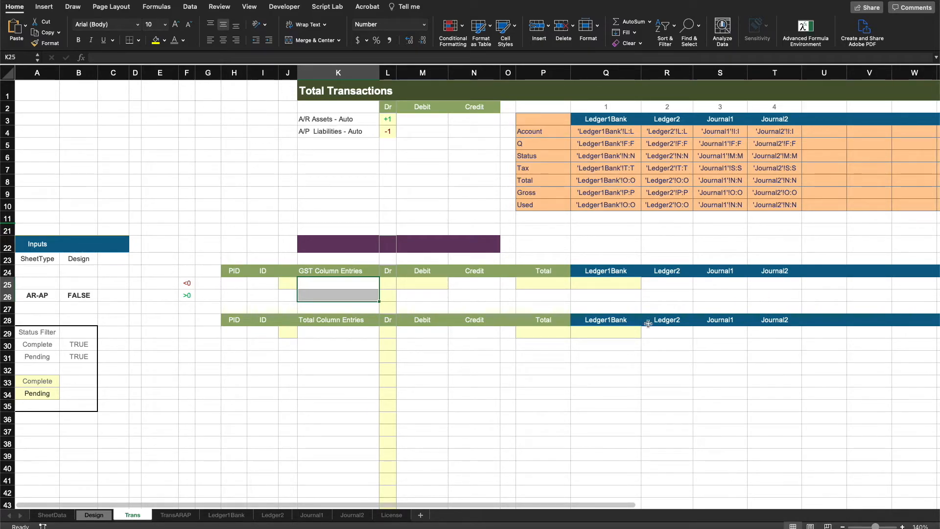
# Step: Re-enter <0 as the sign criterion in F25 and review the F25:F26 criteria pair
pyautogui.click(187, 283)
pyautogui.write('<0')
pyautogui.press('Return')
pyautogui.click(235, 356)
pyautogui.moveTo(187, 283); pyautogui.dragTo(187, 296)
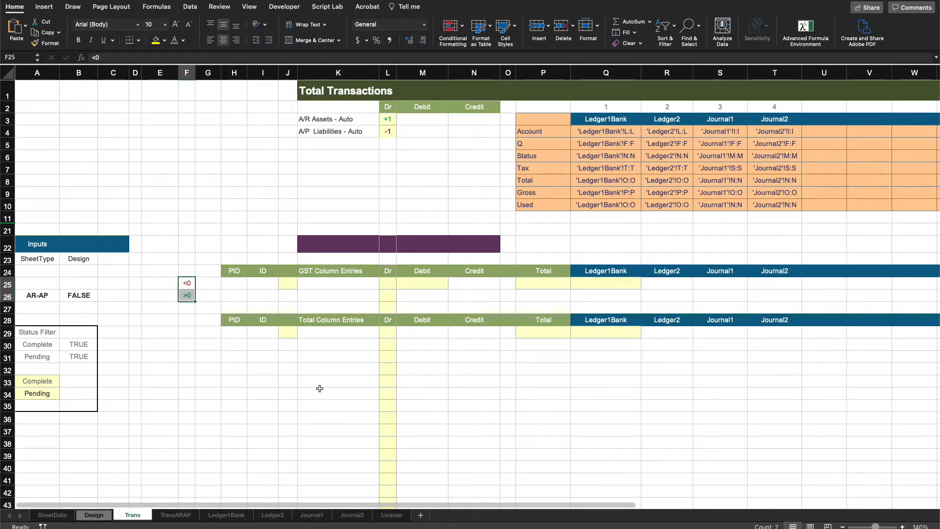
# Step: Examine the GST entry rows H25:T26, including the K25:K26 and H25:H26 cells
pyautogui.click(598, 284)
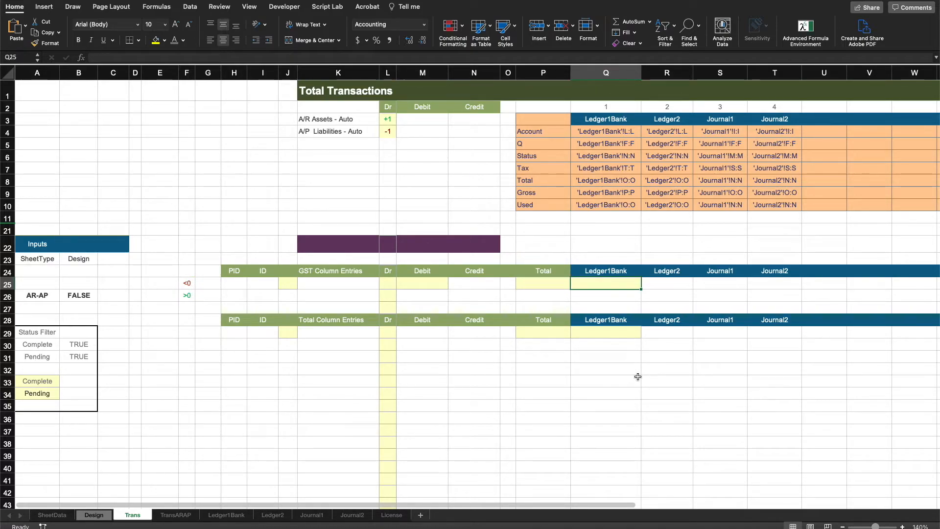
pyautogui.moveTo(241, 283); pyautogui.dragTo(773, 295)
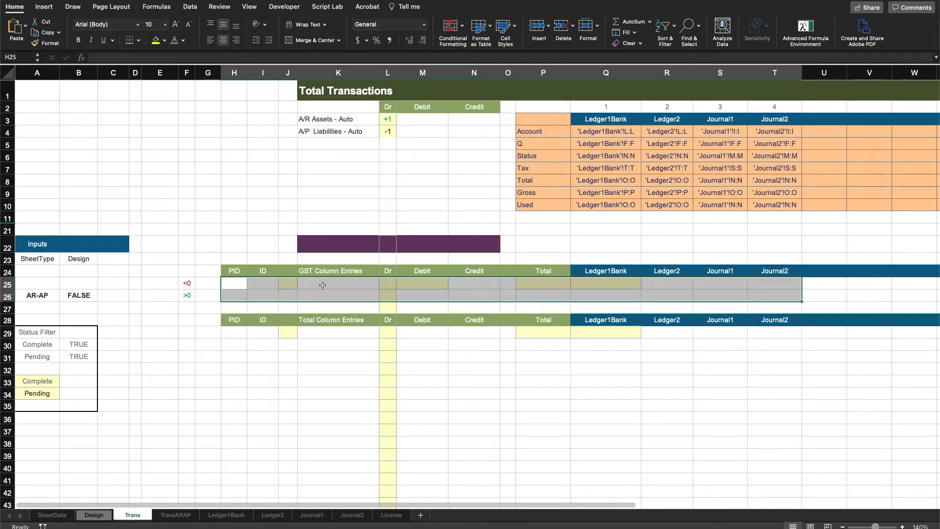
pyautogui.moveTo(338, 285); pyautogui.dragTo(336, 295)
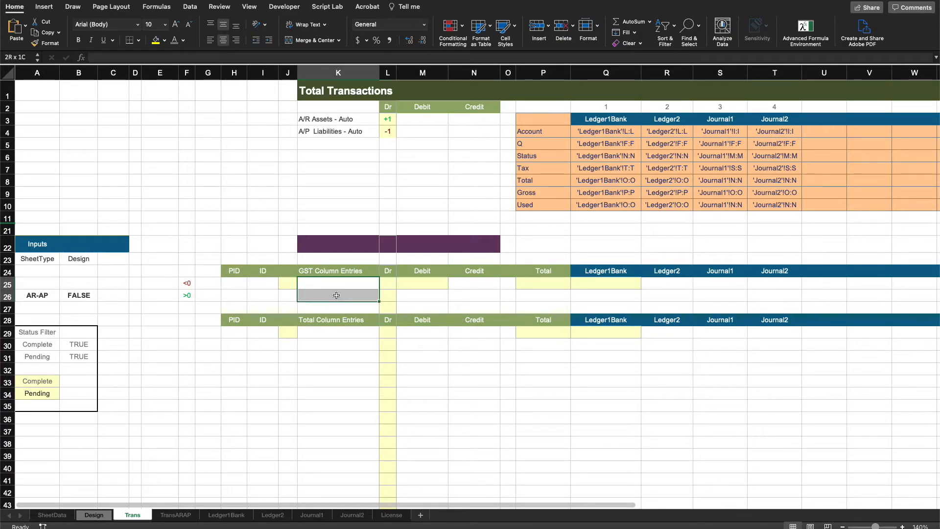
pyautogui.moveTo(263, 283); pyautogui.dragTo(236, 295)
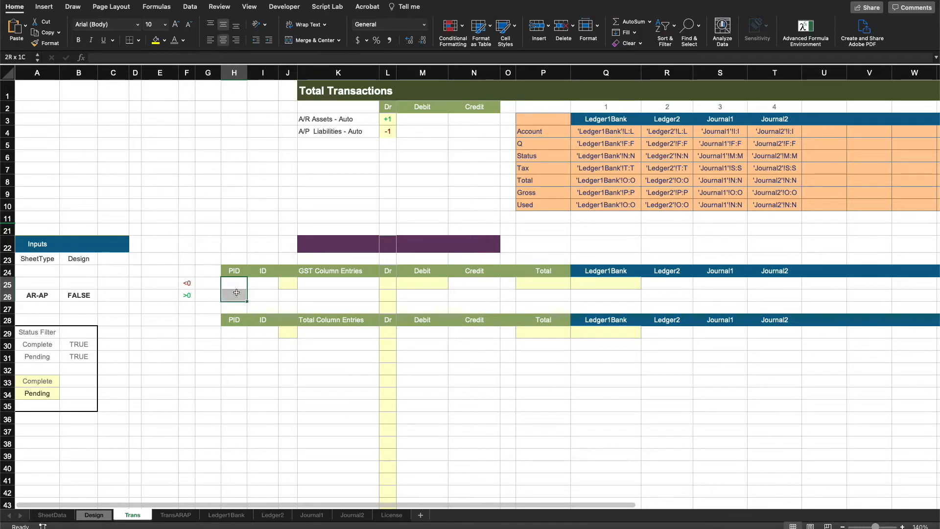
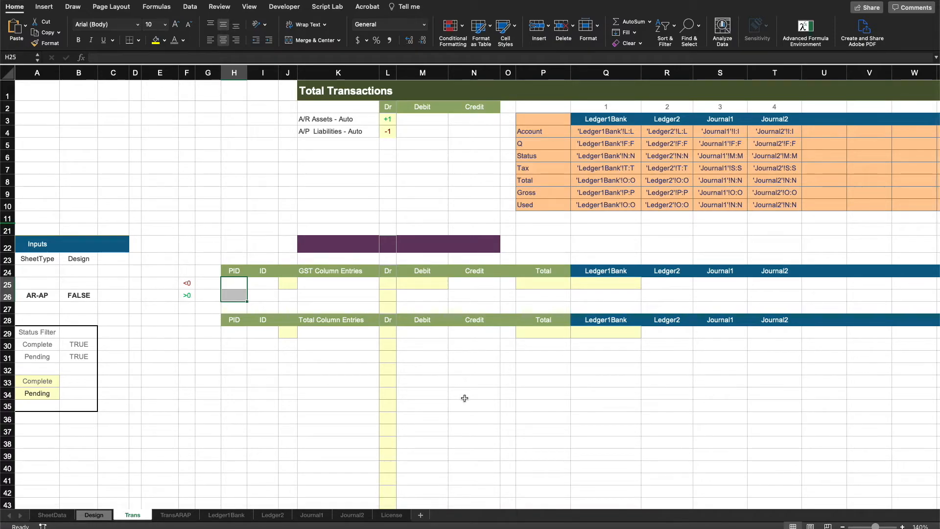
# Step: Review the Total Column Entries block in H29:T34 and the Account column on the Journal1 sheet, then return to Trans
pyautogui.click(518, 404)
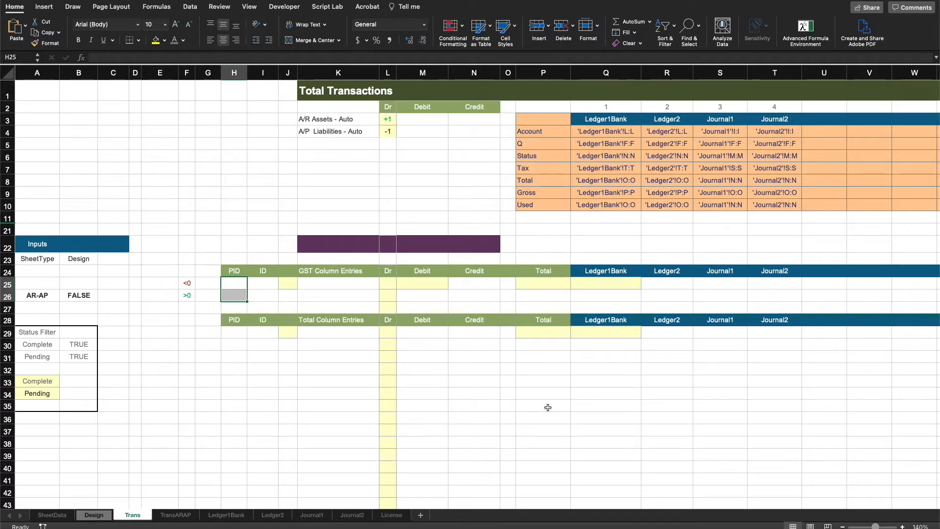
pyautogui.moveTo(234, 332)
pyautogui.mouseDown()
pyautogui.moveTo(399, 363)
pyautogui.moveTo(759, 392)
pyautogui.mouseUp()
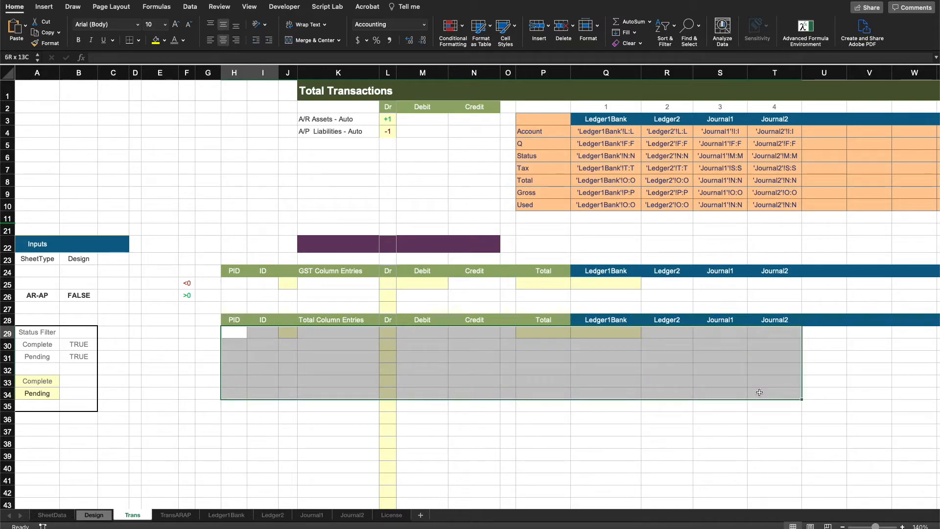
pyautogui.click(338, 330)
pyautogui.click(312, 515)
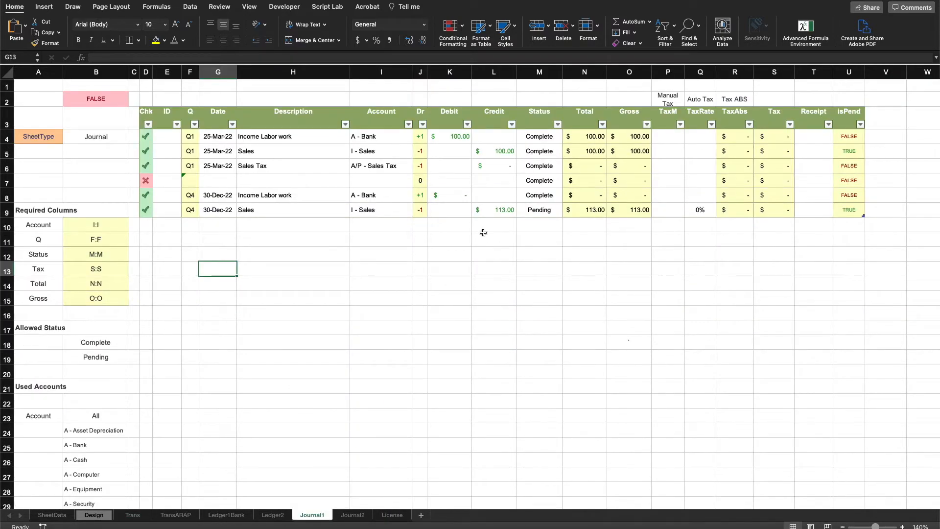
pyautogui.moveTo(376, 121); pyautogui.dragTo(416, 231)
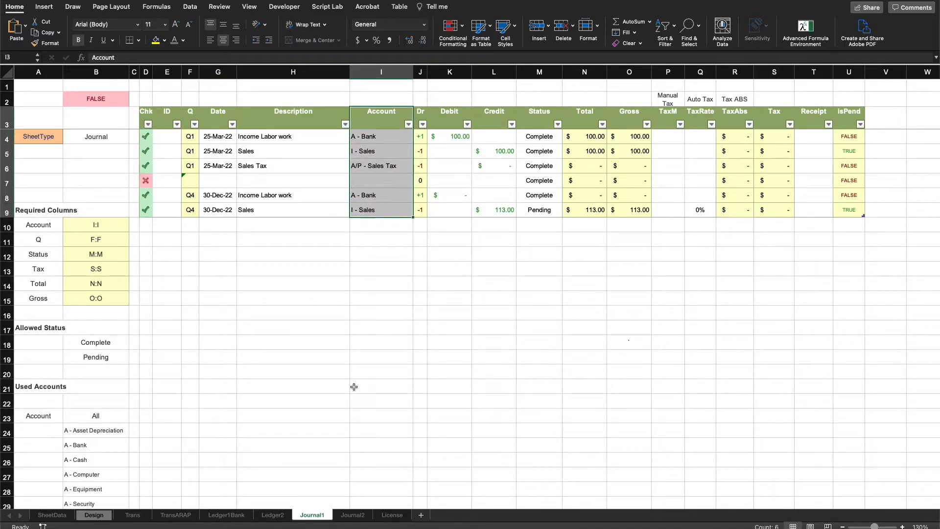
pyautogui.click(133, 515)
pyautogui.click(667, 381)
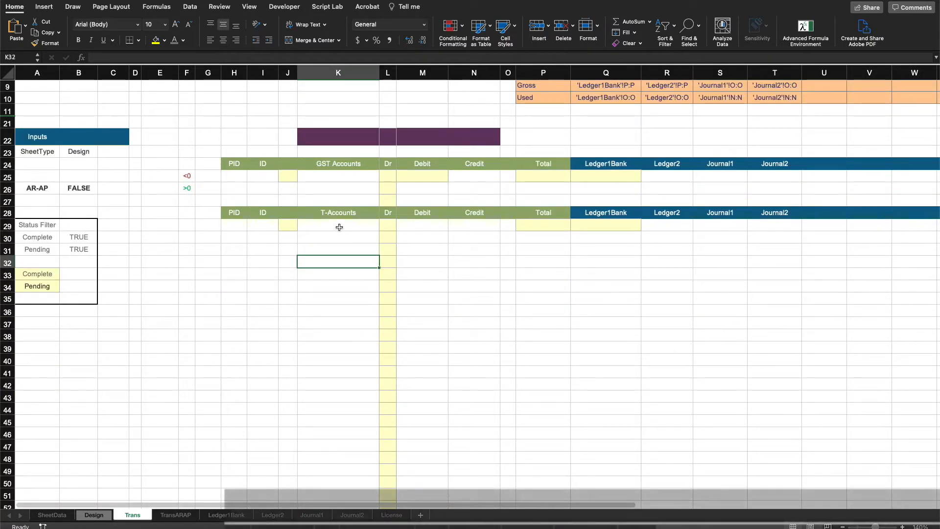
# Step: In K29, enter =Design!AE4# to spill the full T-account list from the Design sheet
pyautogui.click(339, 227)
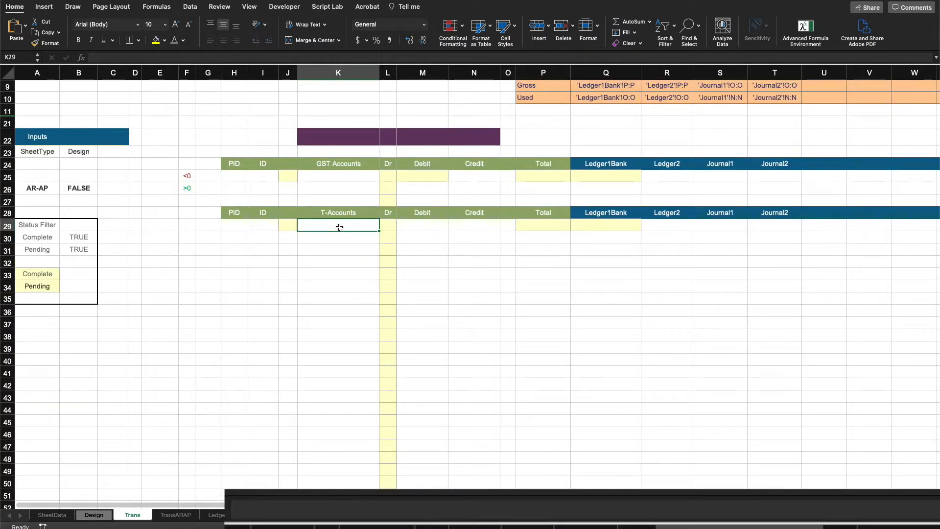
pyautogui.write('=')
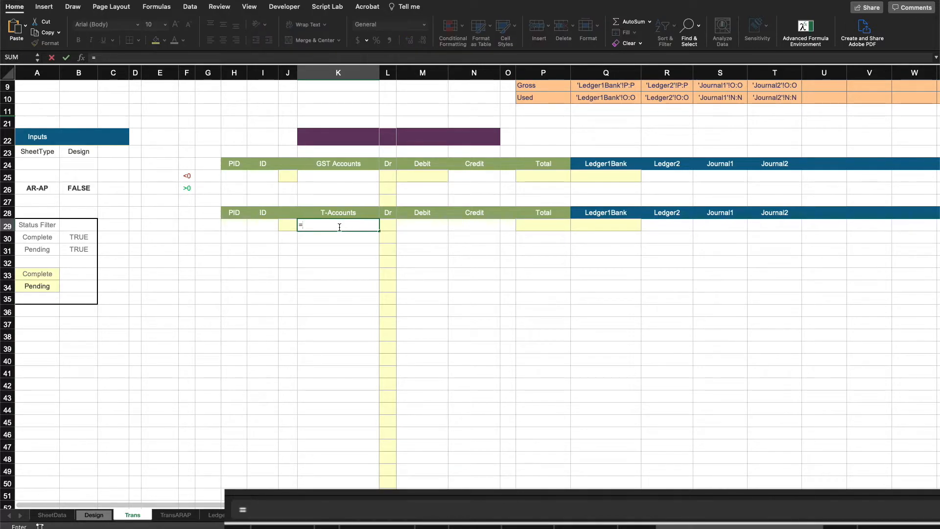
pyautogui.click(94, 515)
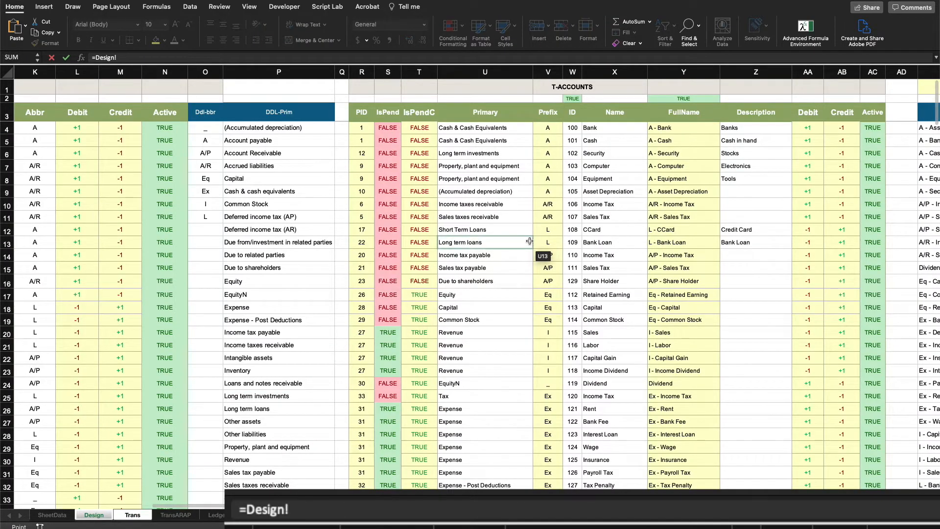
pyautogui.hscroll(10, 530, 241)
pyautogui.hscroll(-3, 530, 241)
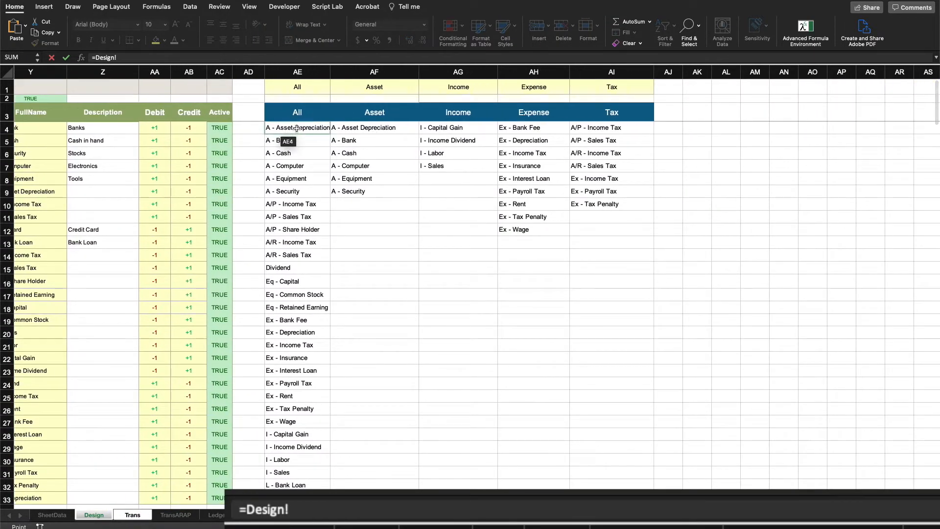
pyautogui.click(297, 128)
pyautogui.hscroll(-1, 297, 129)
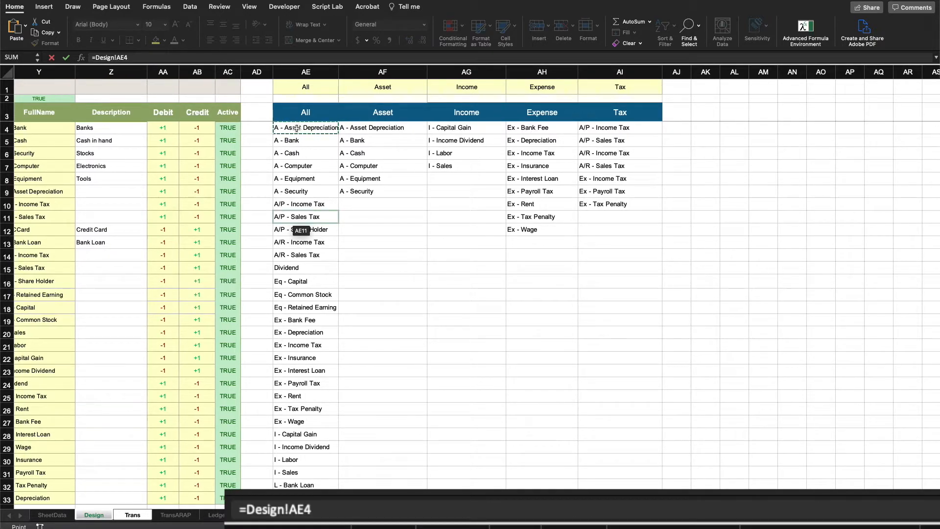
pyautogui.write('#')
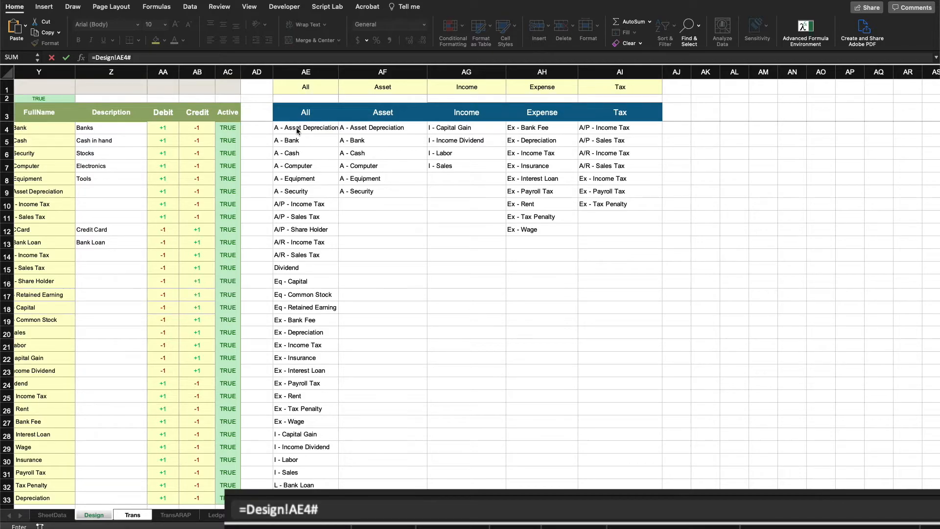
pyautogui.press('Return')
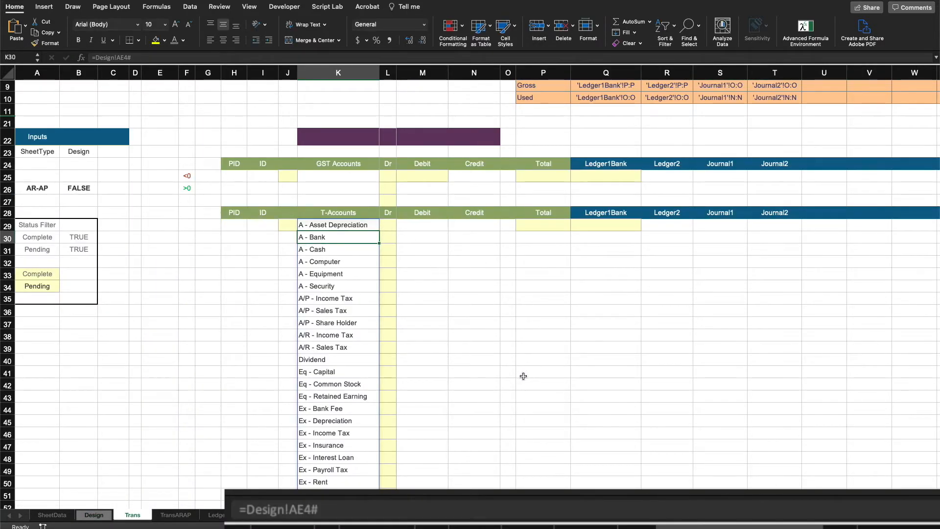
# Step: In I29, enter =XLOOKUP(K29, Table1[FullName], Table1[ID]) to look up the account's ID
pyautogui.scroll(-10, 523, 376)
pyautogui.scroll(10, 519, 378)
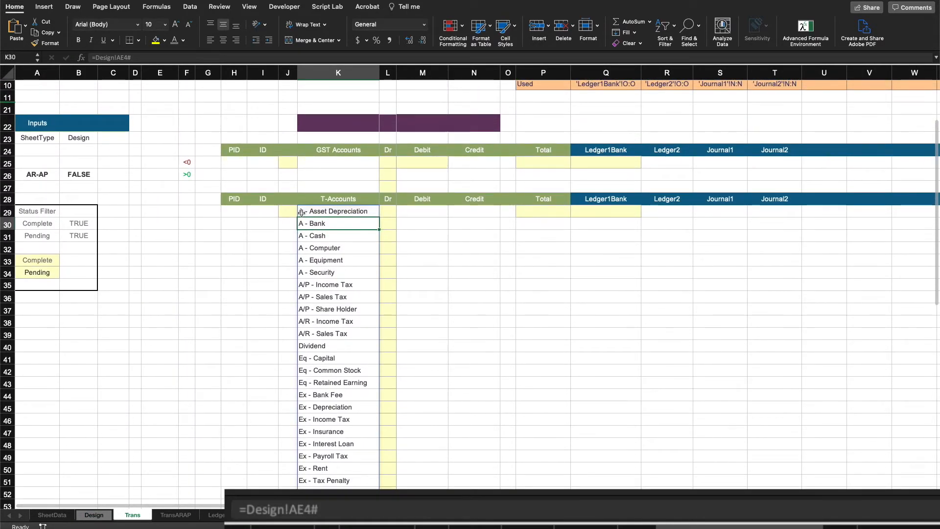
pyautogui.click(262, 211)
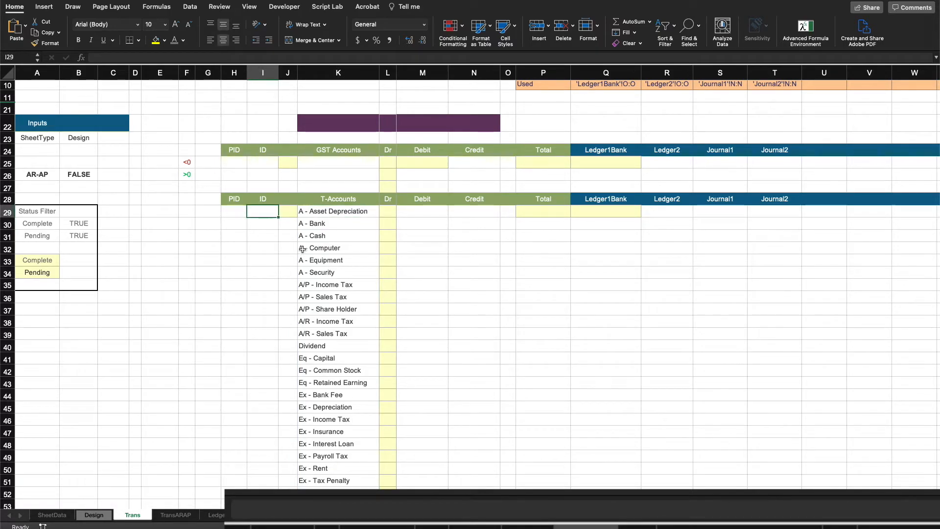
pyautogui.write('=')
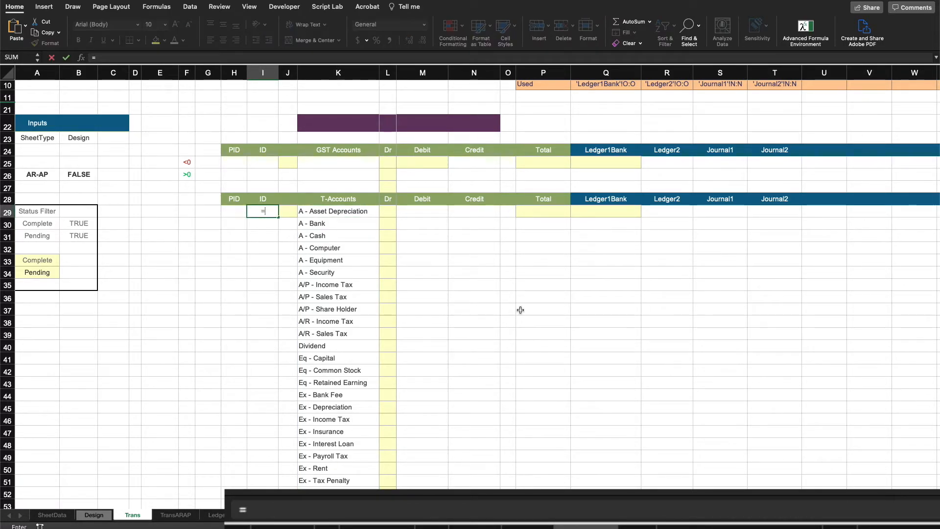
pyautogui.write('xlookup(')
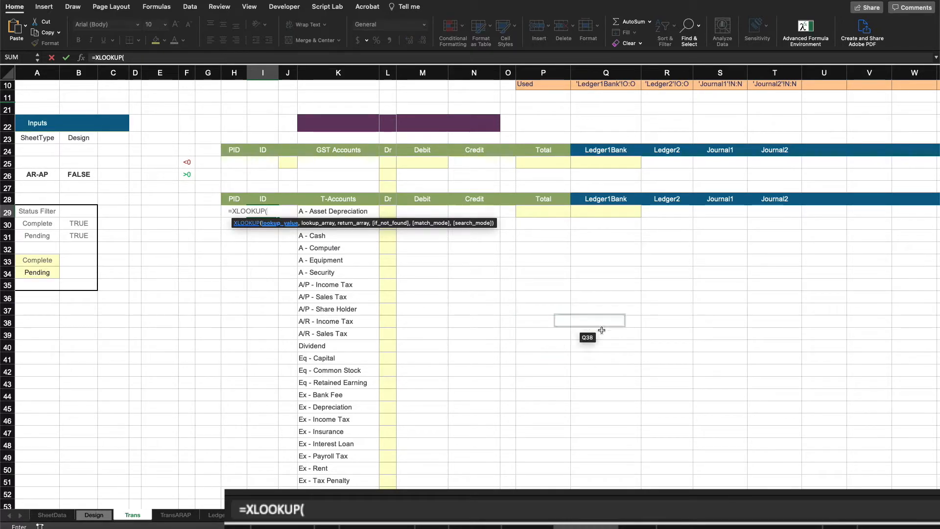
pyautogui.click(342, 212)
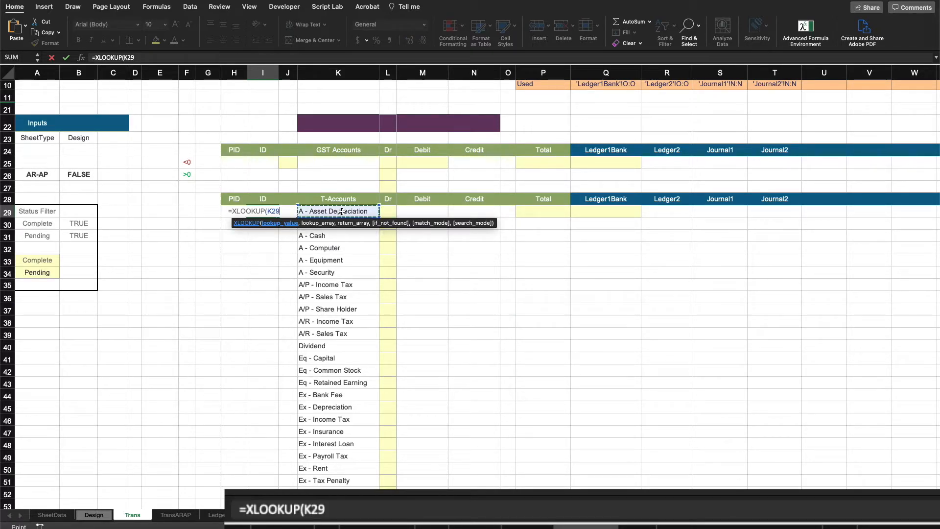
pyautogui.write(', Design!')
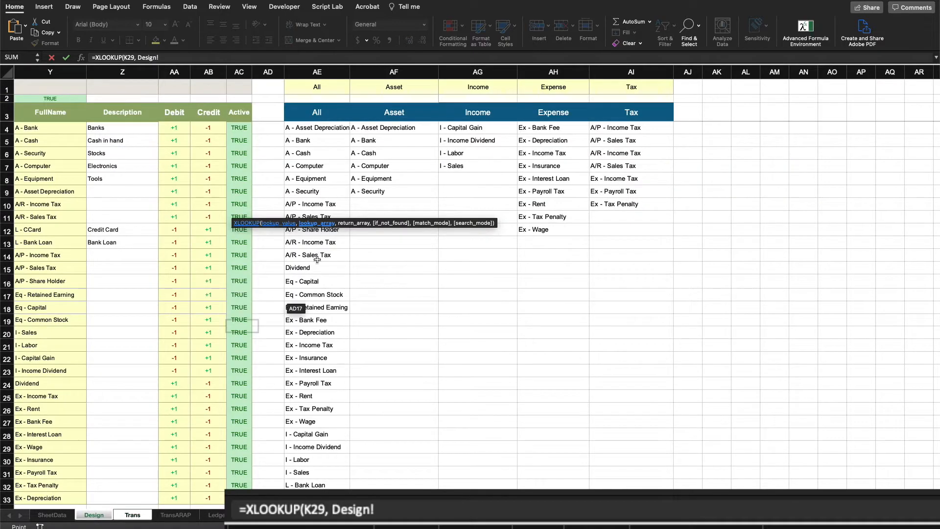
pyautogui.click(93, 514)
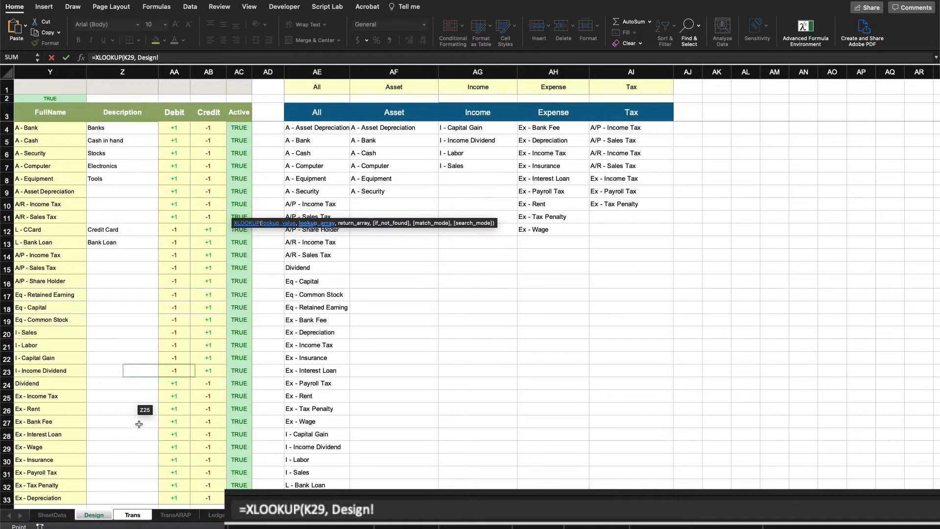
pyautogui.hscroll(-10, 139, 424)
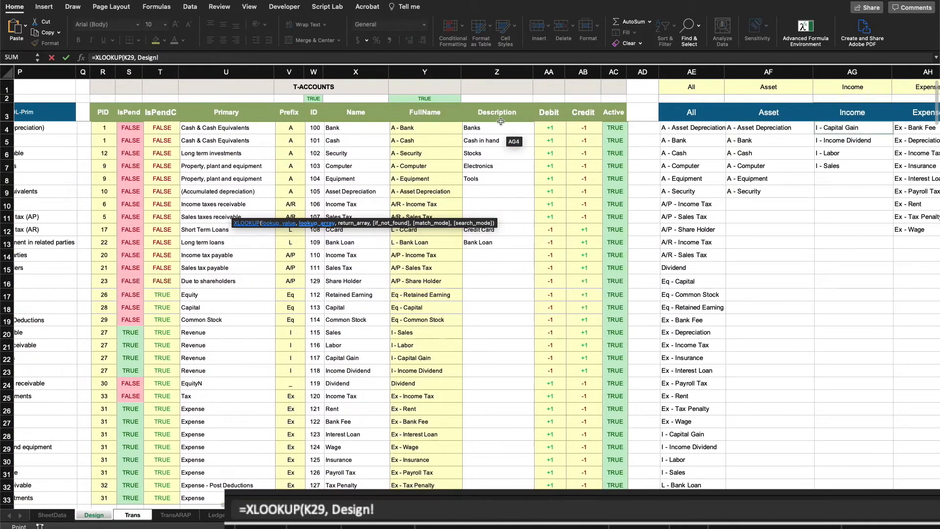
pyautogui.hscroll(-3, 500, 121)
pyautogui.moveTo(478, 129); pyautogui.dragTo(458, 426)
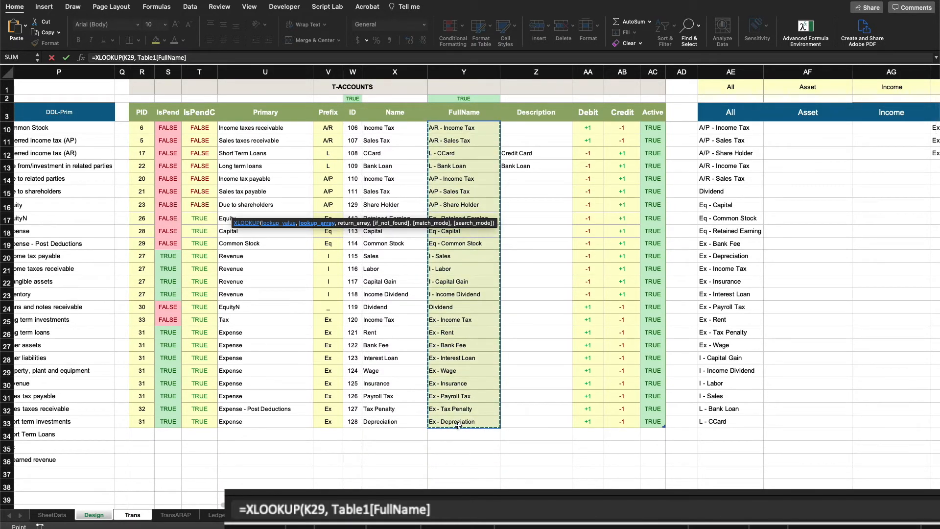
pyautogui.write(',')
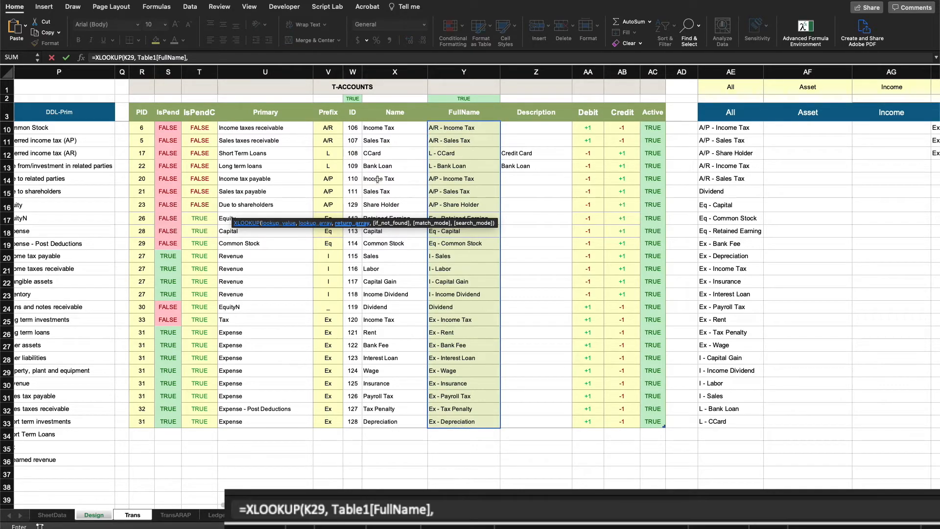
pyautogui.moveTo(352, 422); pyautogui.dragTo(355, 135)
pyautogui.write(')')
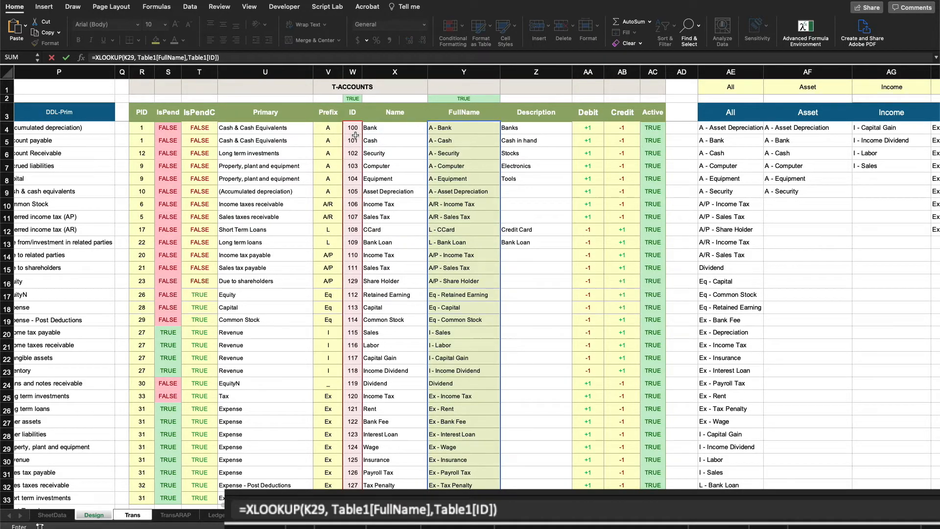
pyautogui.press('Return')
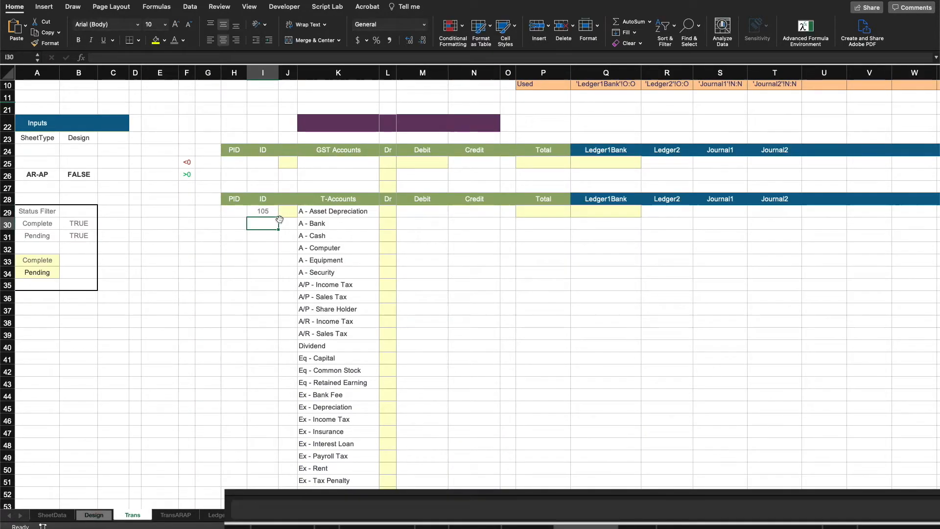
# Step: Change the I29 lookup value to the spilled range K29# so IDs return for every account
pyautogui.click(135, 58)
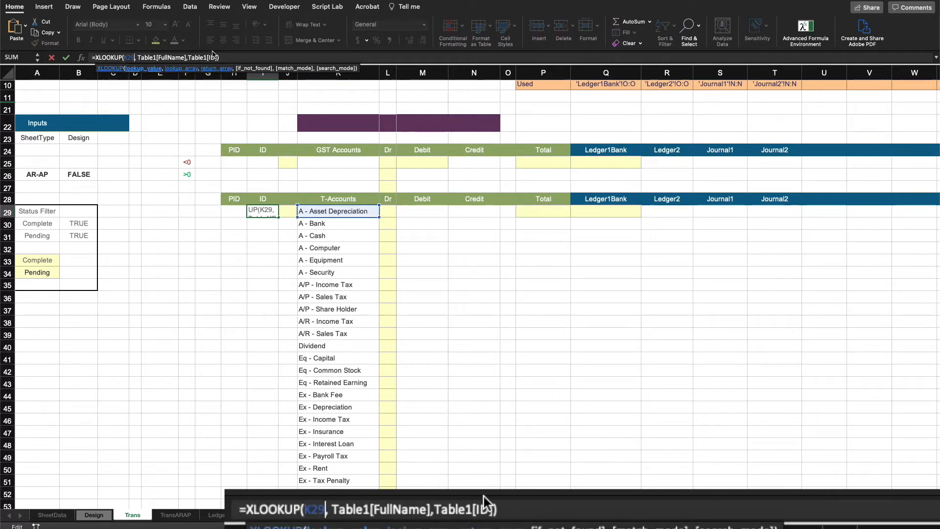
pyautogui.write('#')
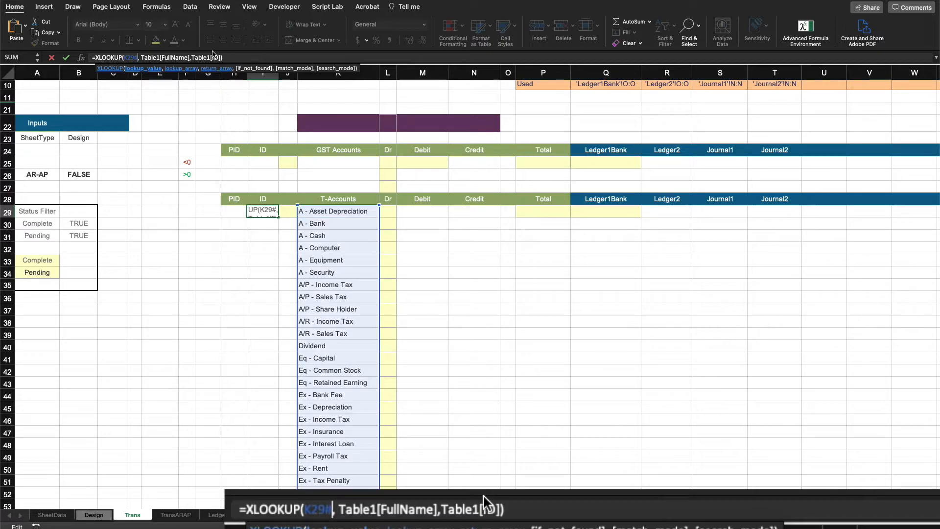
pyautogui.press('Return')
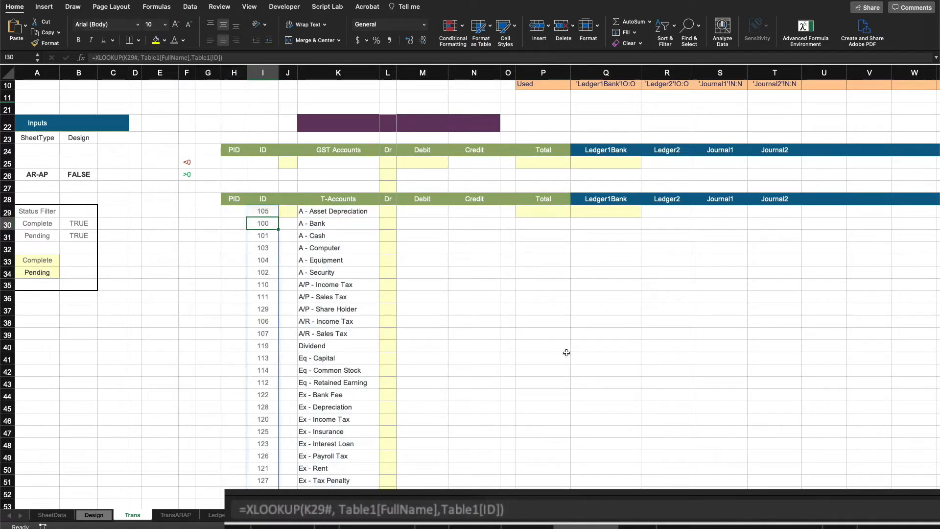
# Step: Copy the I29 formula text and paste it into H29
pyautogui.scroll(-8, 303, 338)
pyautogui.scroll(15, 390, 269)
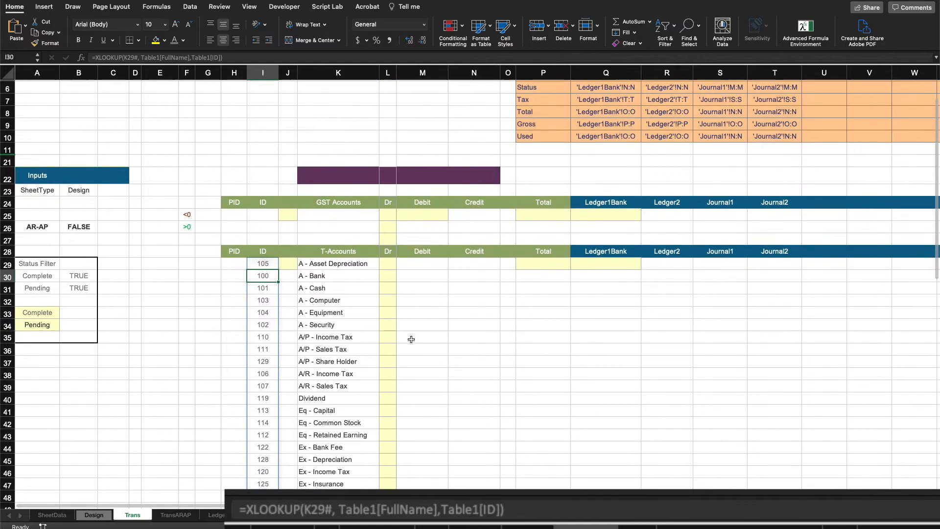
pyautogui.click(267, 263)
pyautogui.click(228, 58)
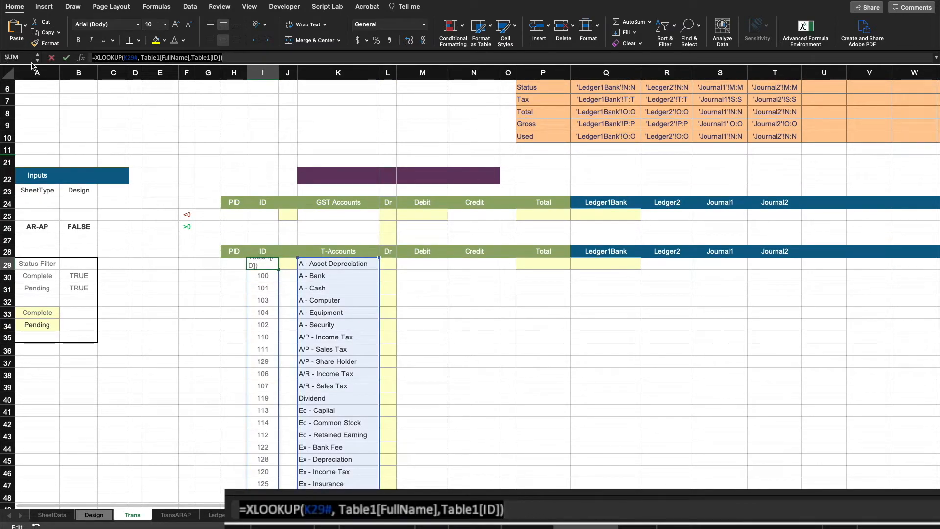
pyautogui.rightClick(117, 58)
pyautogui.click(139, 81)
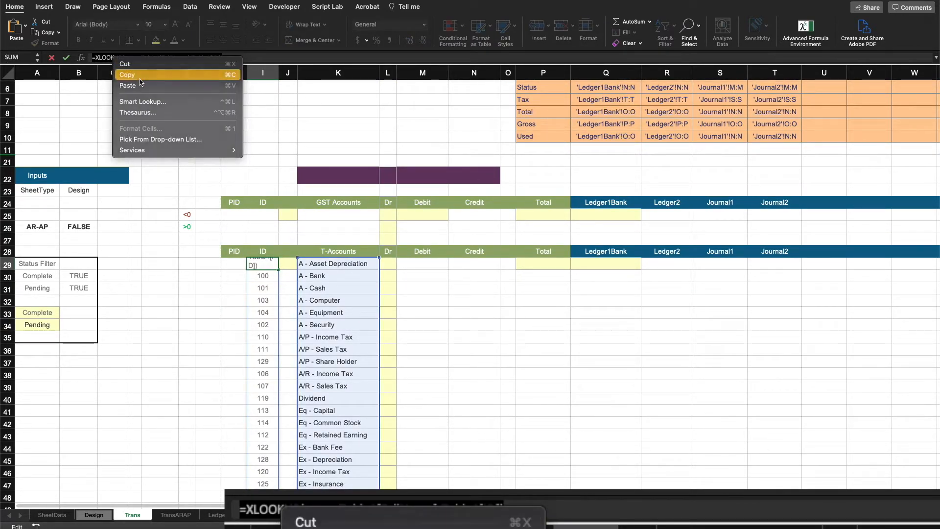
pyautogui.click(234, 263)
pyautogui.press('Escape')
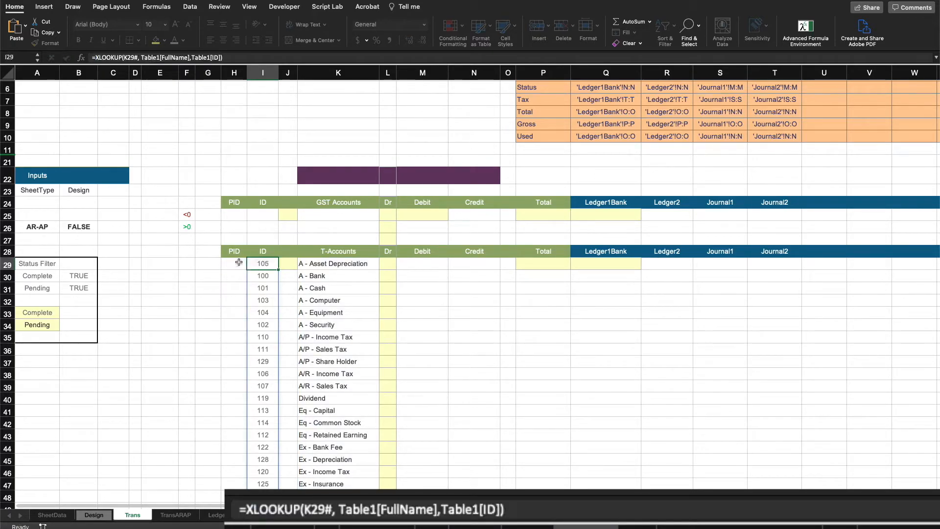
pyautogui.click(237, 264)
pyautogui.rightClick(186, 57)
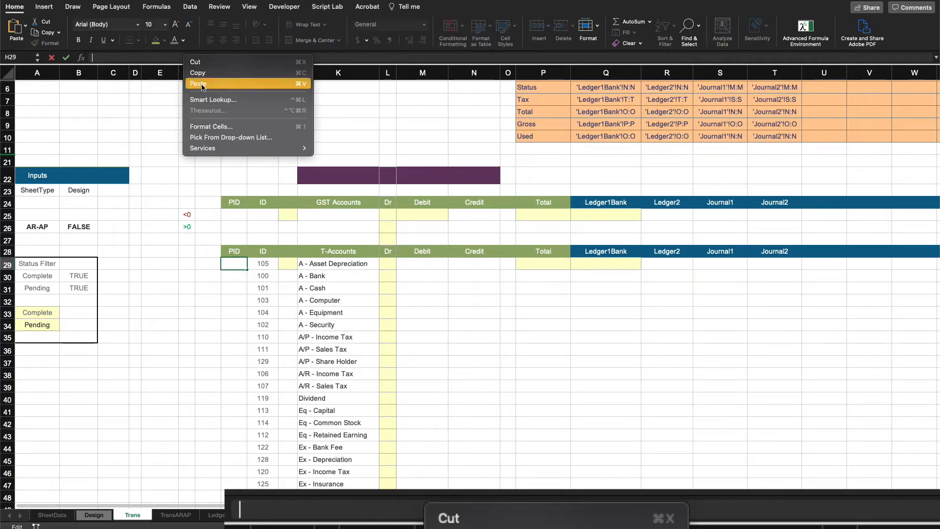
pyautogui.click(201, 80)
pyautogui.press('Return')
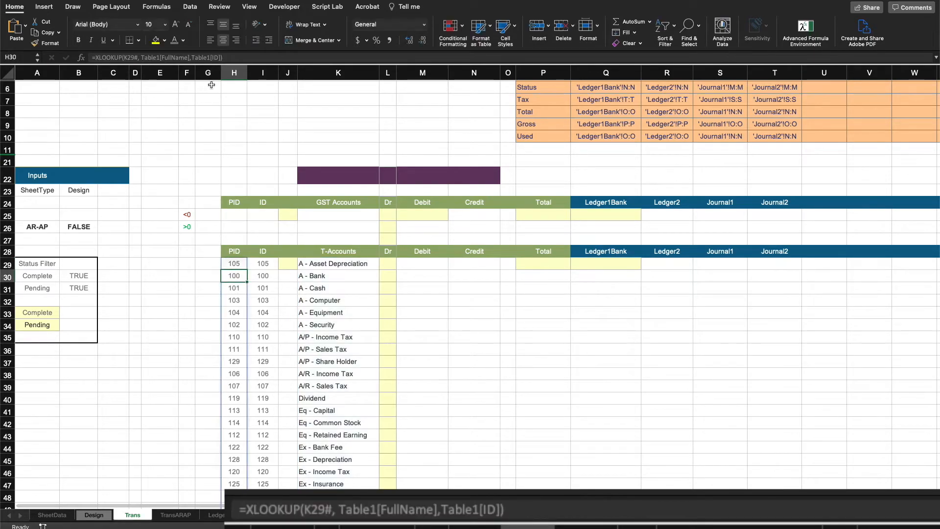
# Step: Change H29's return column from Table1[ID] to Table1[PID]
pyautogui.click(239, 265)
pyautogui.click(212, 58)
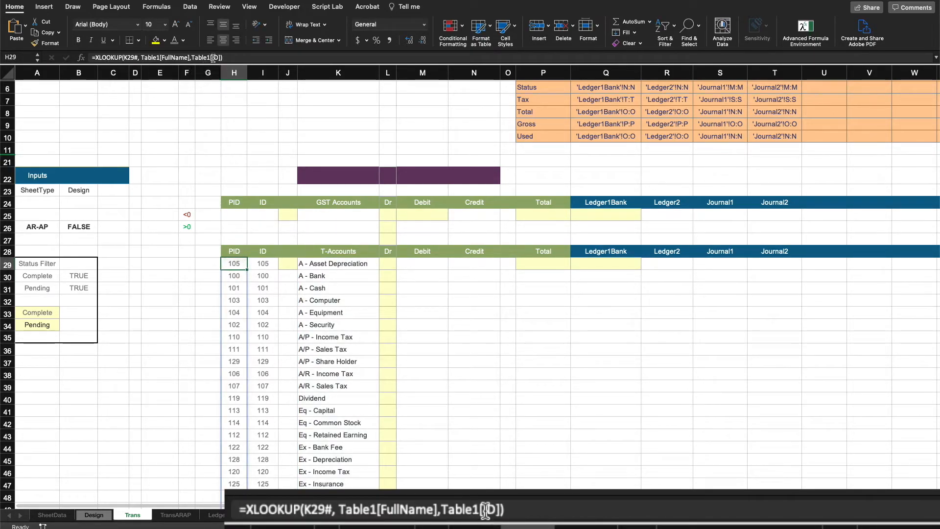
pyautogui.write('P')
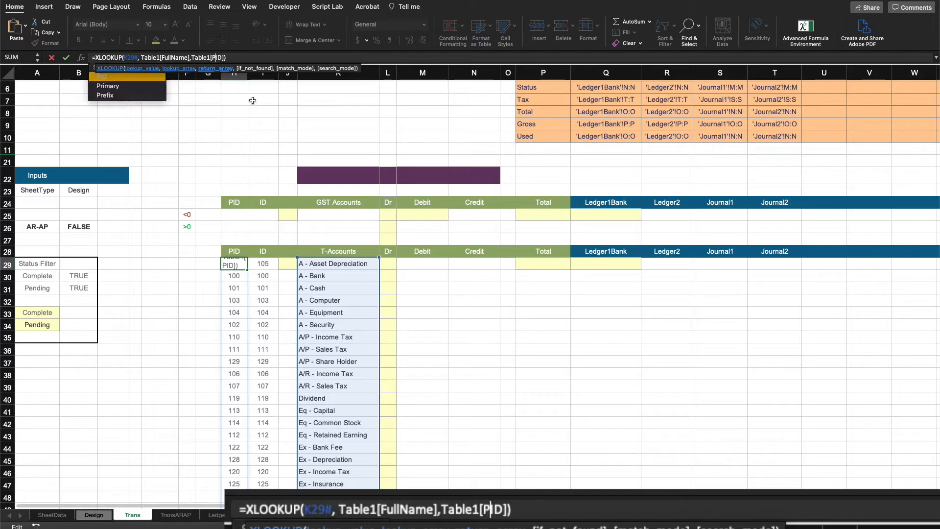
pyautogui.click(461, 325)
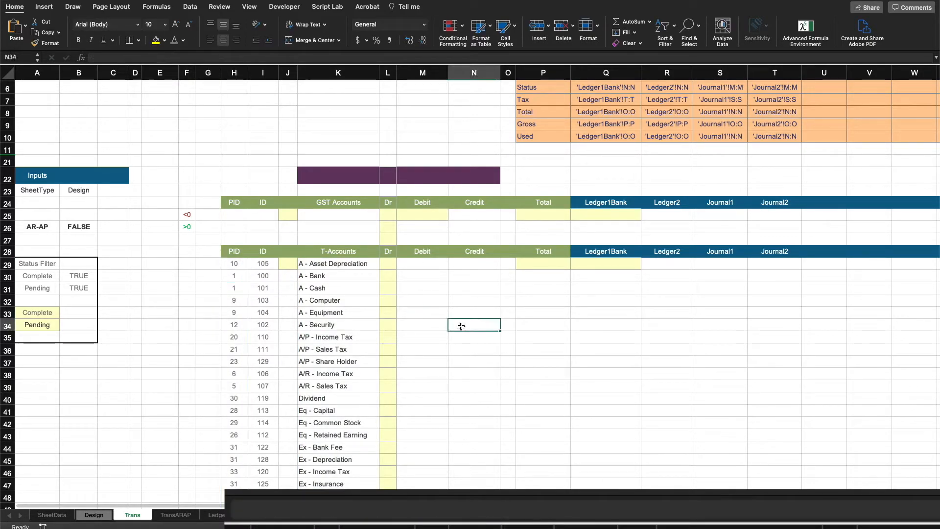
# Step: Examine the spilled T-account list and the column-number SEQUENCE formula above the ledger headers
pyautogui.scroll(-8, 438, 338)
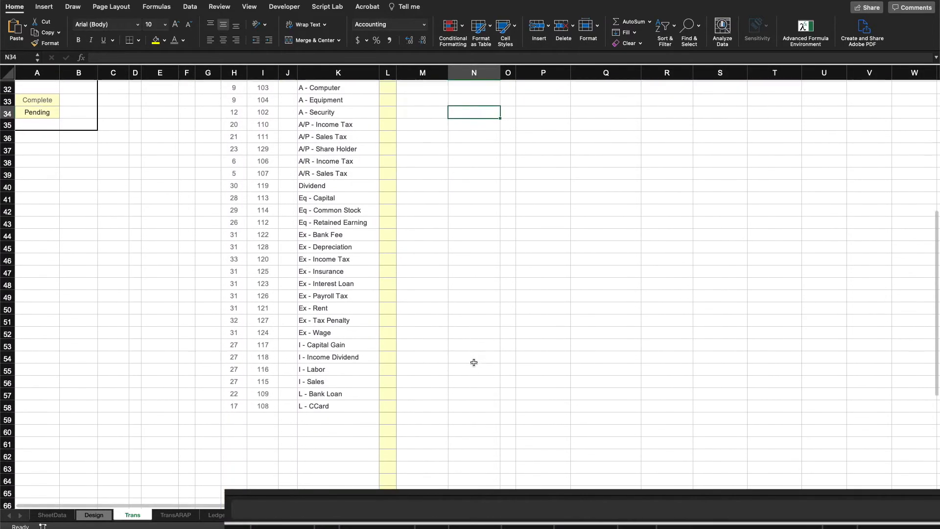
pyautogui.scroll(3, 474, 363)
pyautogui.moveTo(288, 152); pyautogui.dragTo(288, 215)
pyautogui.click(325, 155)
pyautogui.moveTo(326, 156); pyautogui.dragTo(328, 365)
pyautogui.scroll(5, 621, 104)
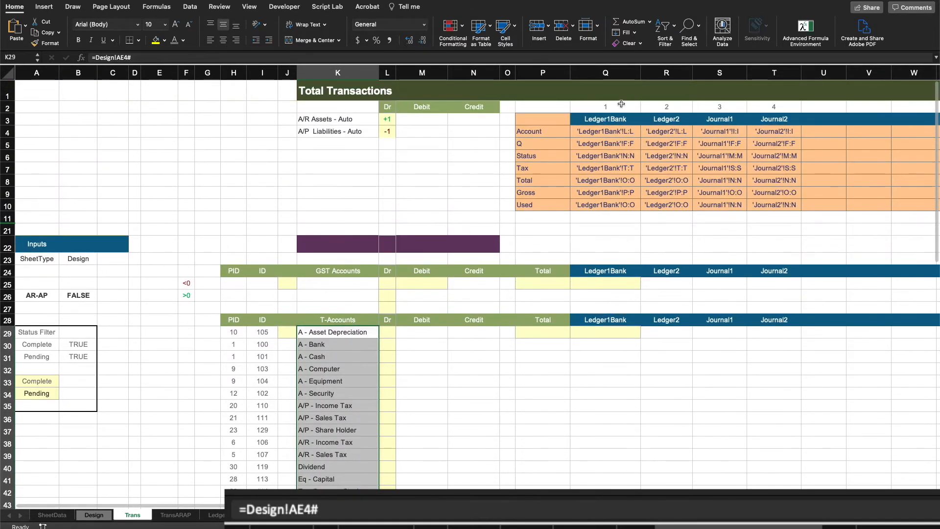
pyautogui.moveTo(621, 104); pyautogui.dragTo(758, 111)
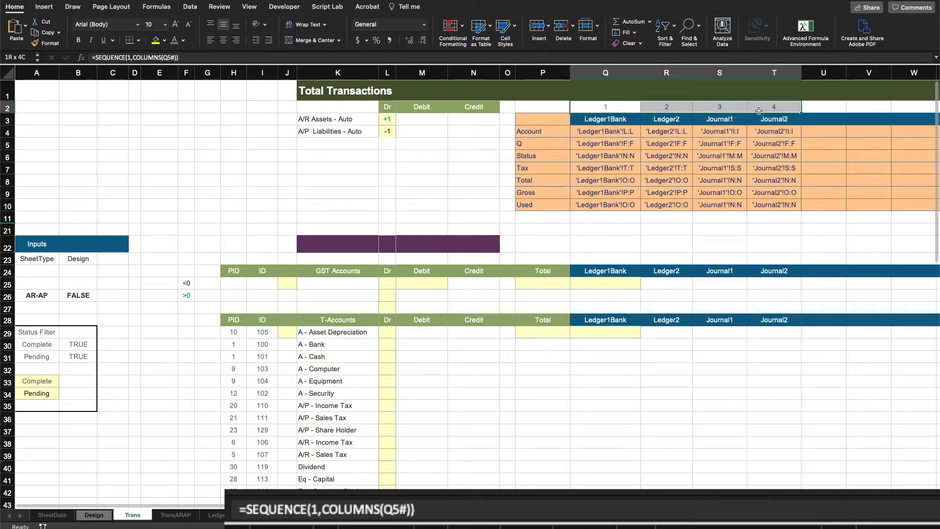
pyautogui.click(594, 355)
pyautogui.moveTo(607, 332); pyautogui.dragTo(756, 441)
pyautogui.scroll(-5, 478, 374)
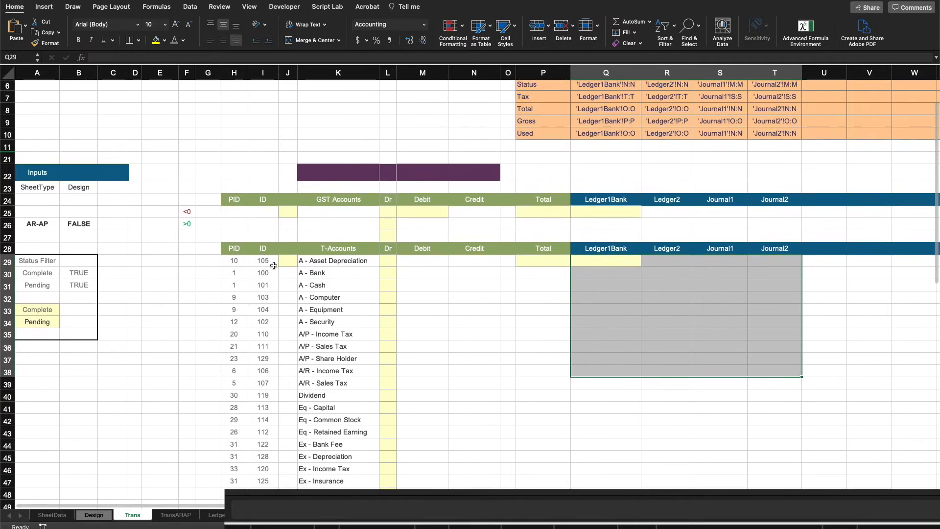
# Step: In J29, enter =SEQUENCE(ROWS(K29#),1) to number every T-account row
pyautogui.click(284, 257)
pyautogui.write('=seq')
pyautogui.press('Tab')
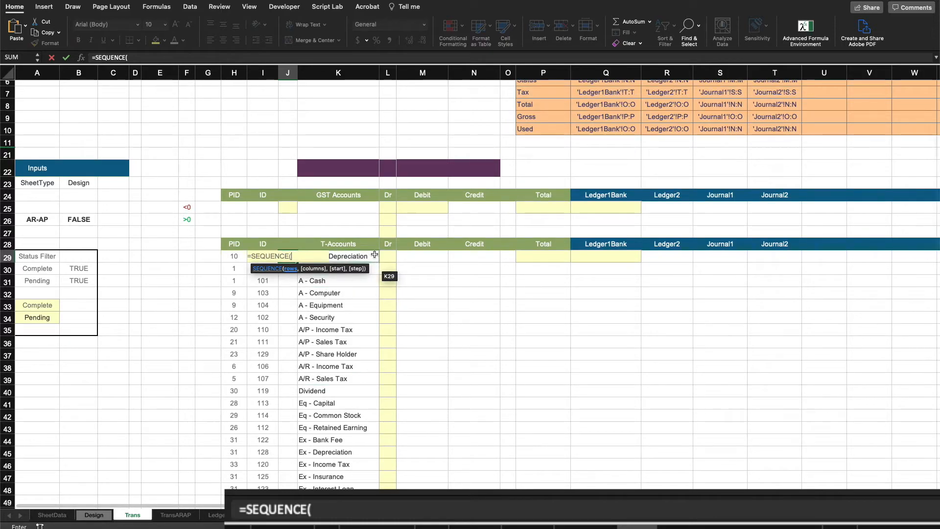
pyautogui.write('rows')
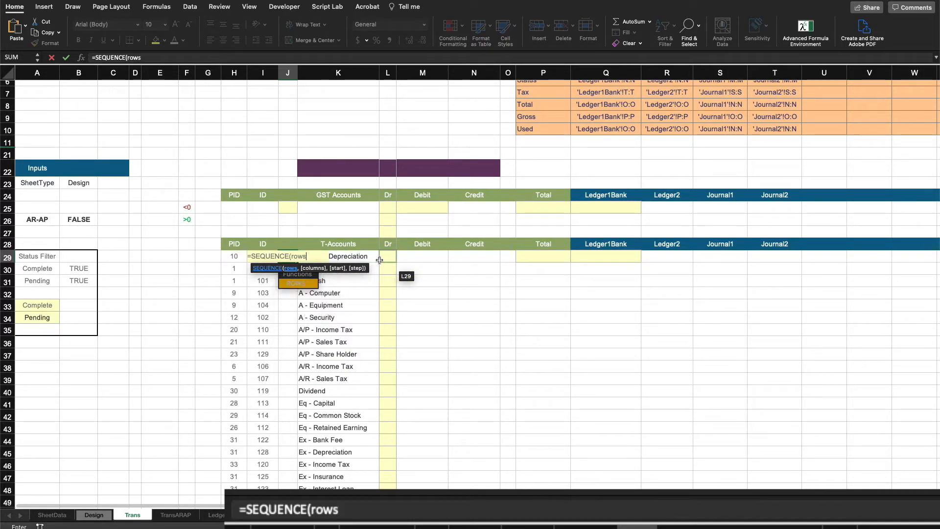
pyautogui.press('Tab')
pyautogui.click(365, 256)
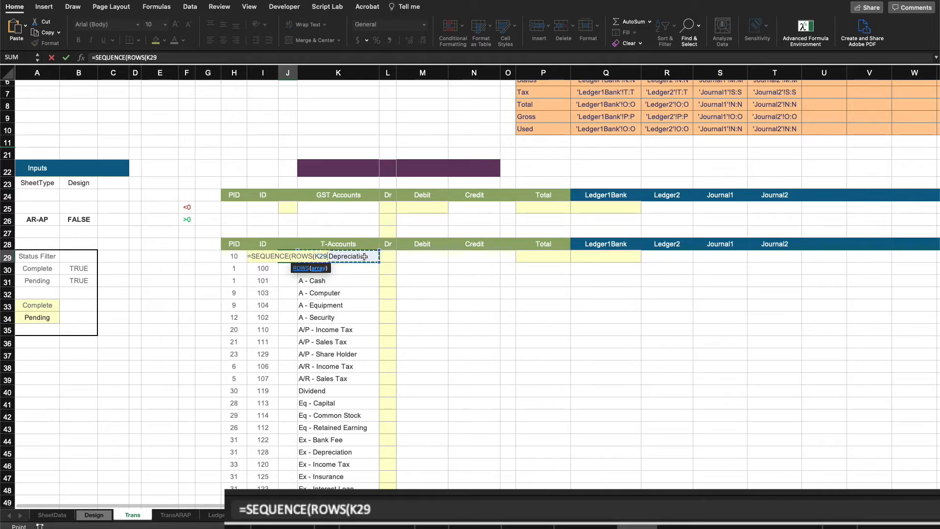
pyautogui.write('#')
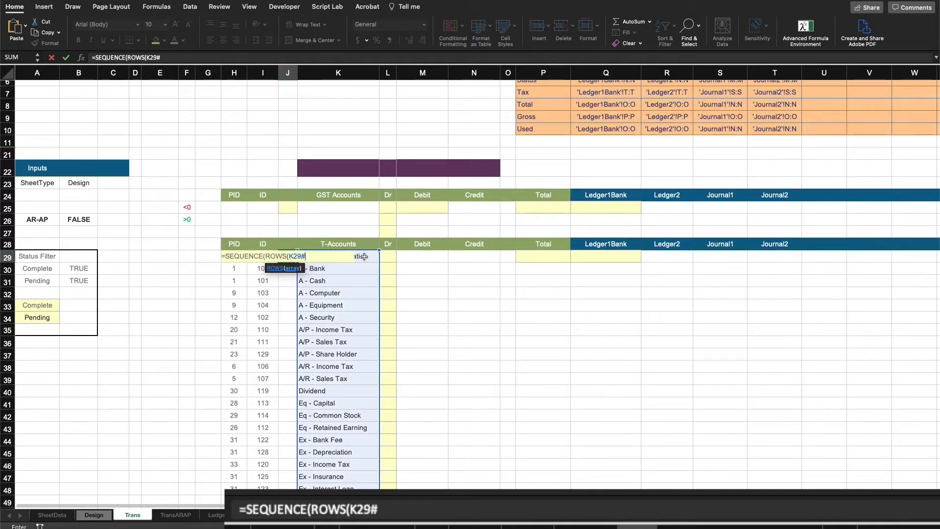
pyautogui.write('),1')
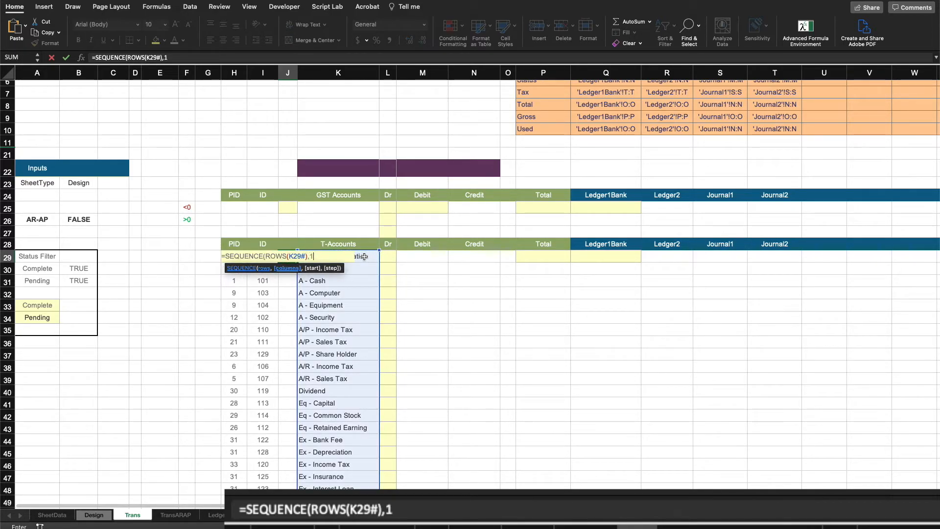
pyautogui.write(')')
pyautogui.press('Return')
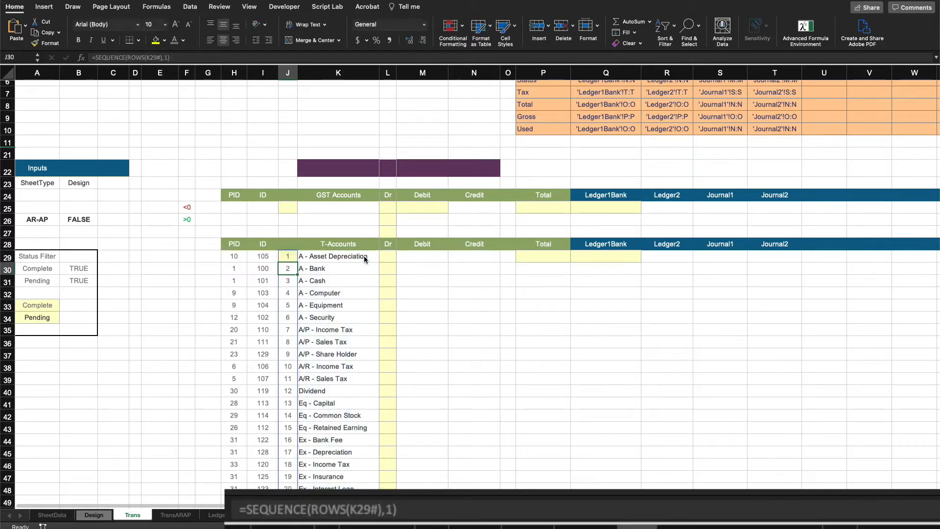
# Step: Review the numbered account list and the formulas in the Dr and numbering columns
pyautogui.scroll(-5, 426, 310)
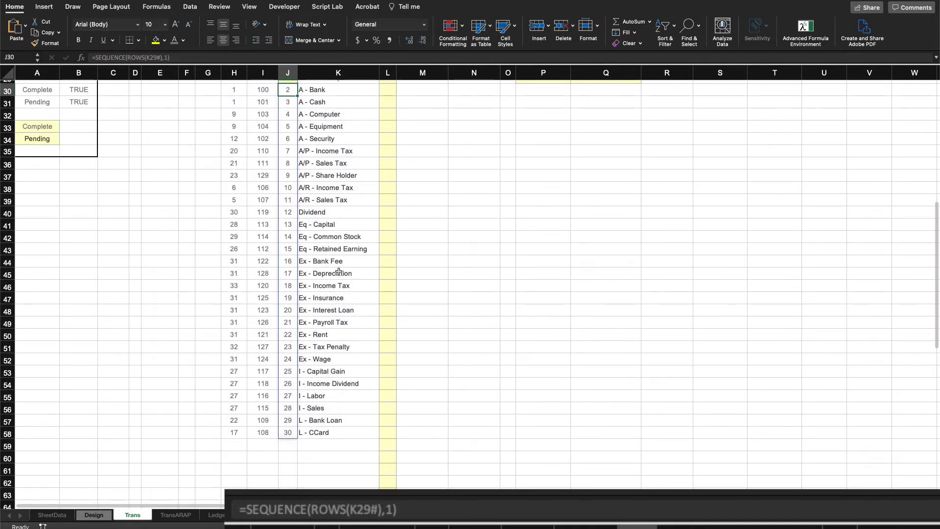
pyautogui.scroll(2, 330, 232)
pyautogui.scroll(3, 330, 232)
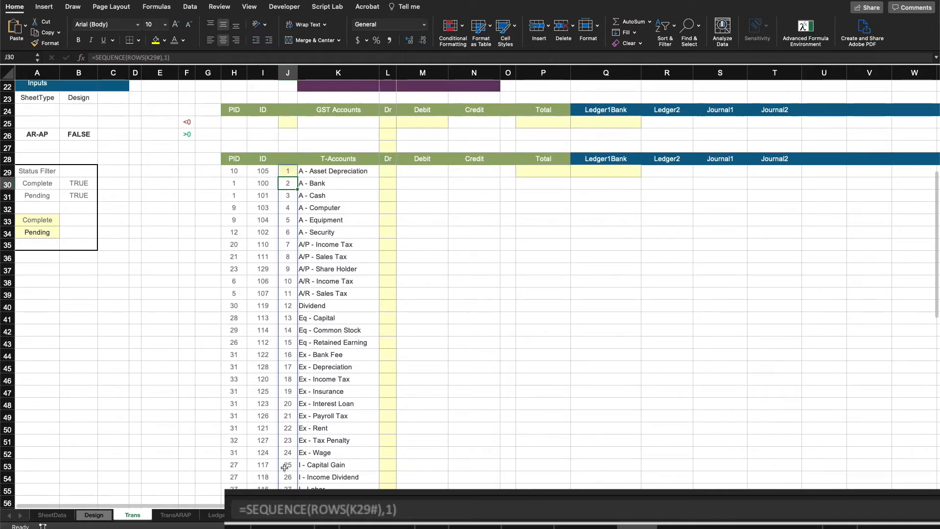
pyautogui.scroll(-3, 441, 415)
pyautogui.click(334, 481)
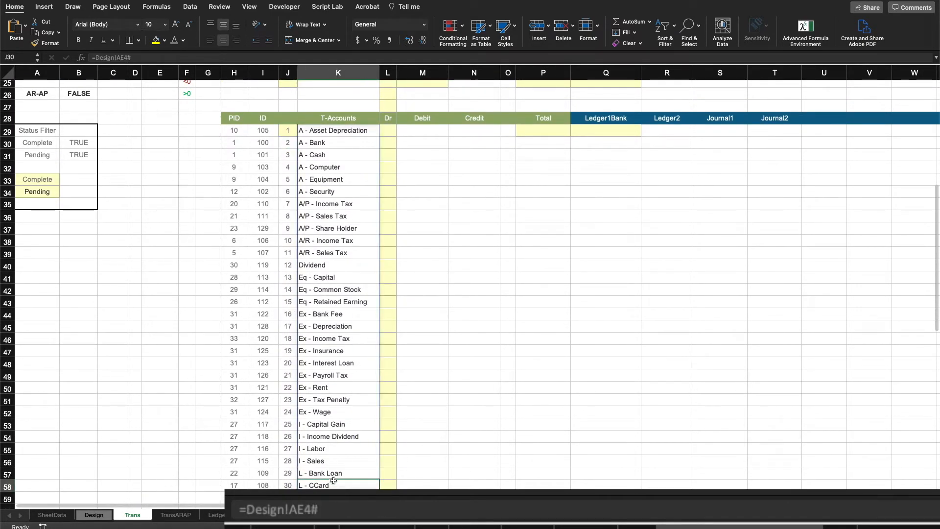
pyautogui.moveTo(333, 480); pyautogui.dragTo(237, 241)
pyautogui.click(454, 213)
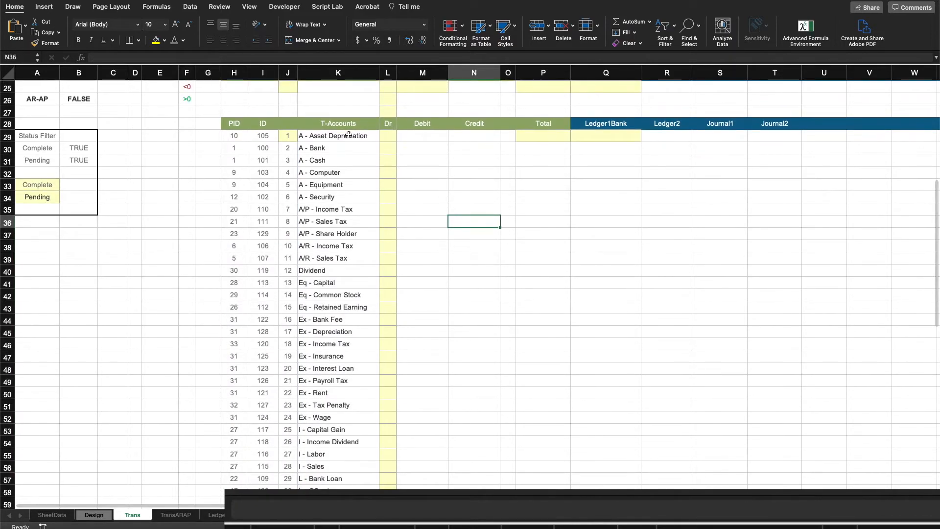
pyautogui.scroll(5, 348, 135)
pyautogui.click(388, 326)
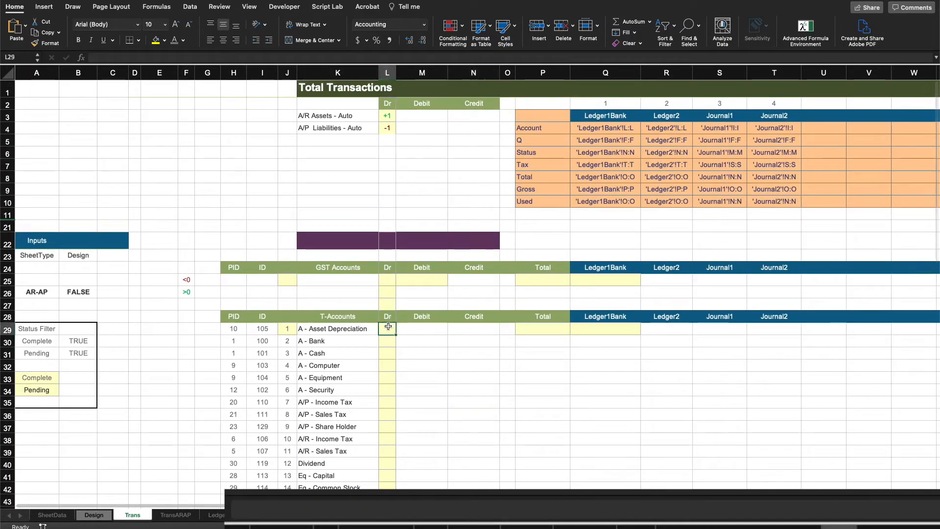
pyautogui.click(287, 329)
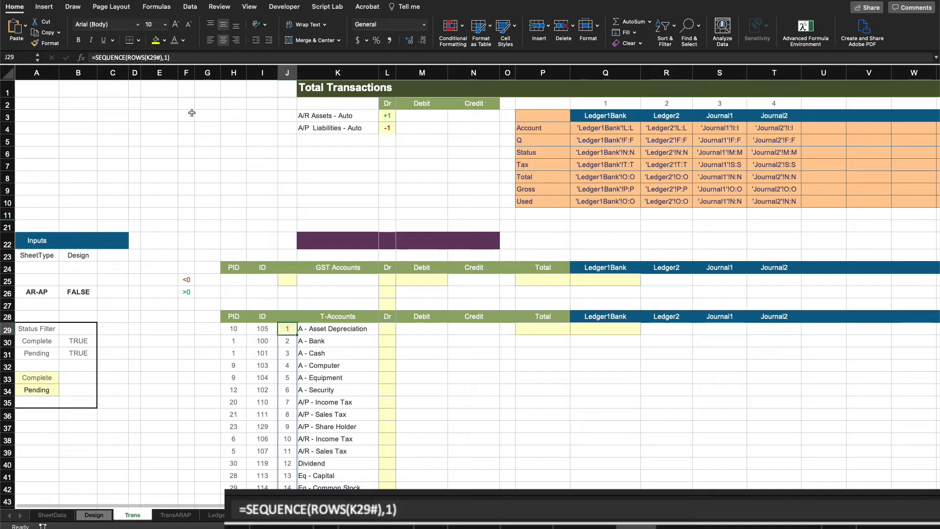
# Step: Copy the text of the I29 ID lookup formula
pyautogui.click(248, 324)
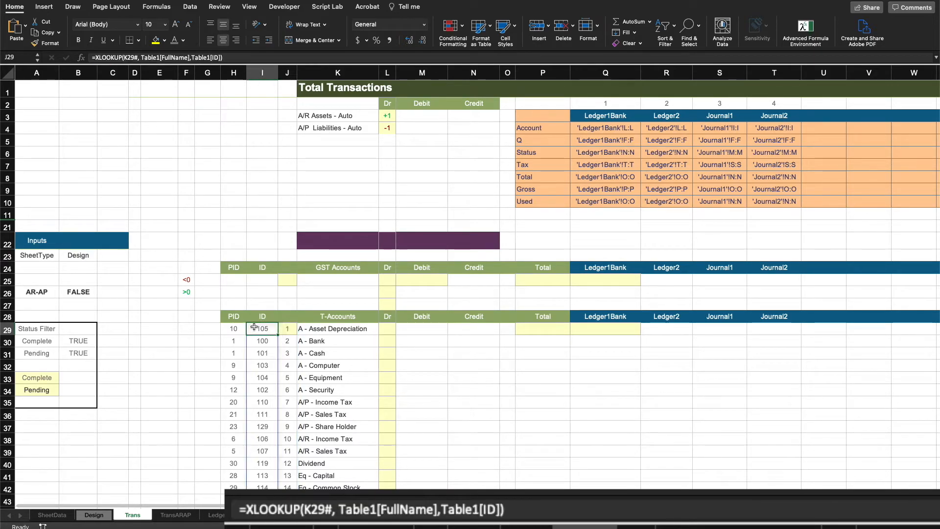
pyautogui.press('F2')
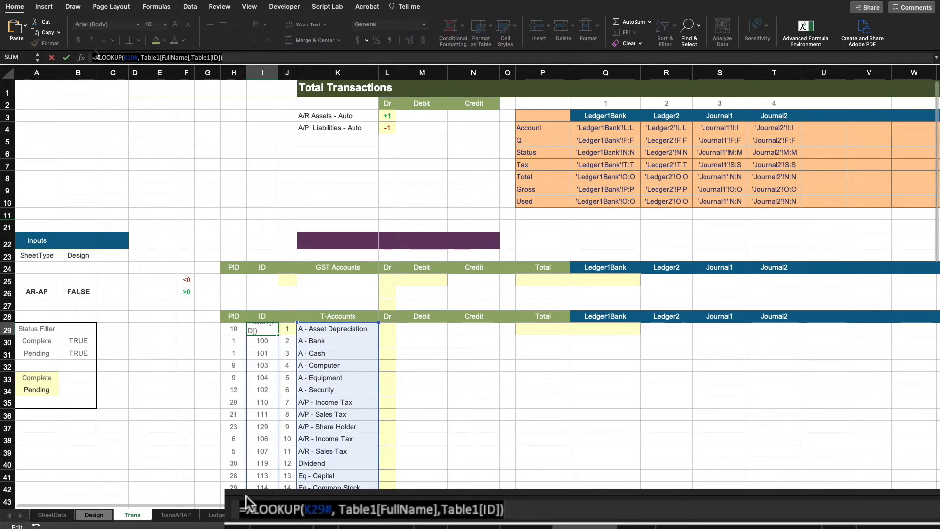
pyautogui.rightClick(109, 57)
pyautogui.click(117, 73)
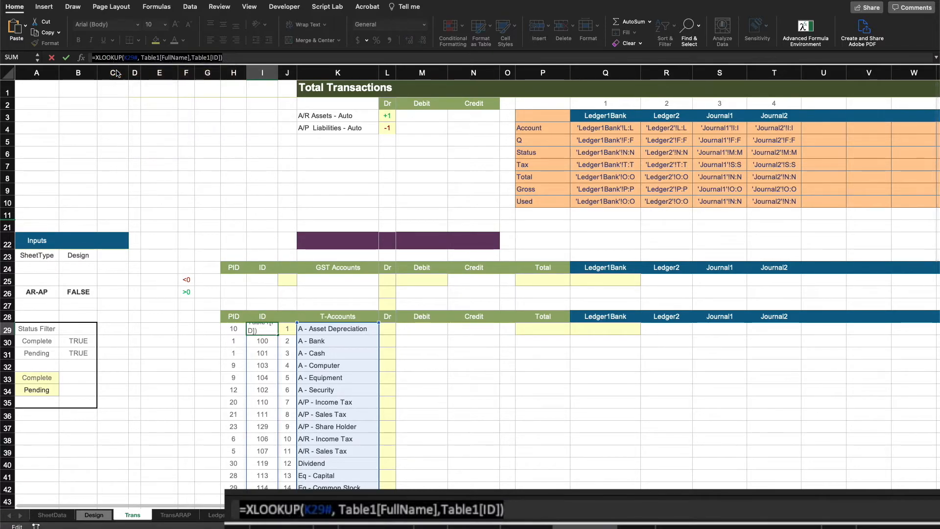
pyautogui.press('Return')
pyautogui.click(467, 349)
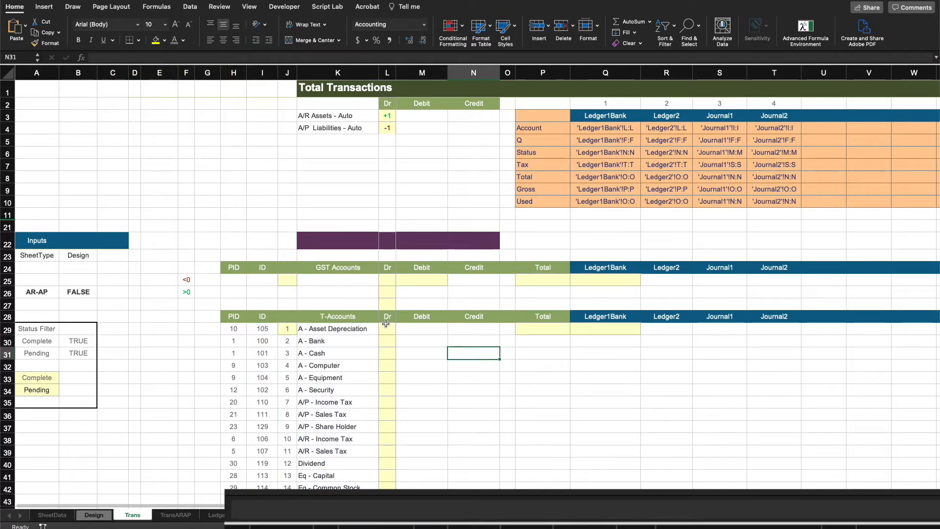
# Step: Paste the copied lookup formula text into L29 under the Dr heading
pyautogui.click(386, 325)
pyautogui.click(98, 57)
pyautogui.rightClick(101, 58)
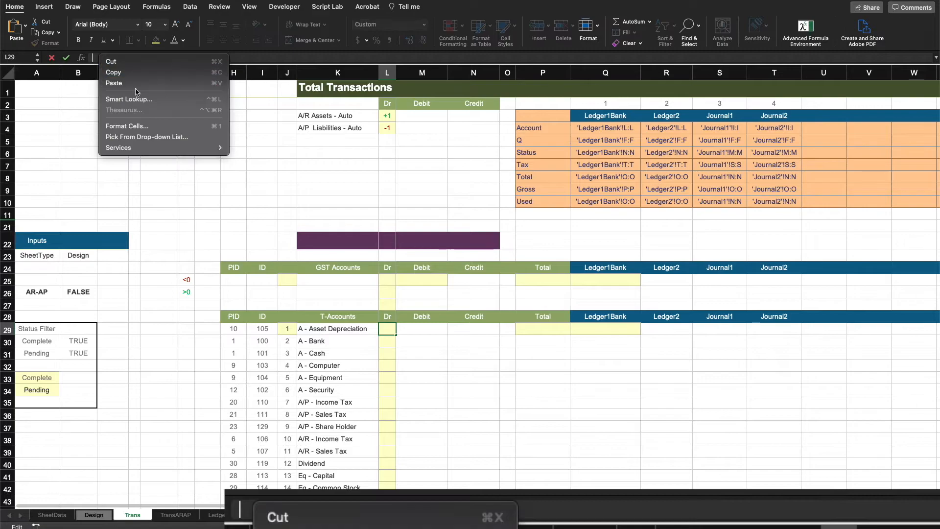
pyautogui.click(135, 91)
# Step: Change L29's return column from Table1[ID] to Table1[Debit] and enter the formula
pyautogui.press('Left')
pyautogui.press('Left')
pyautogui.press('Left')
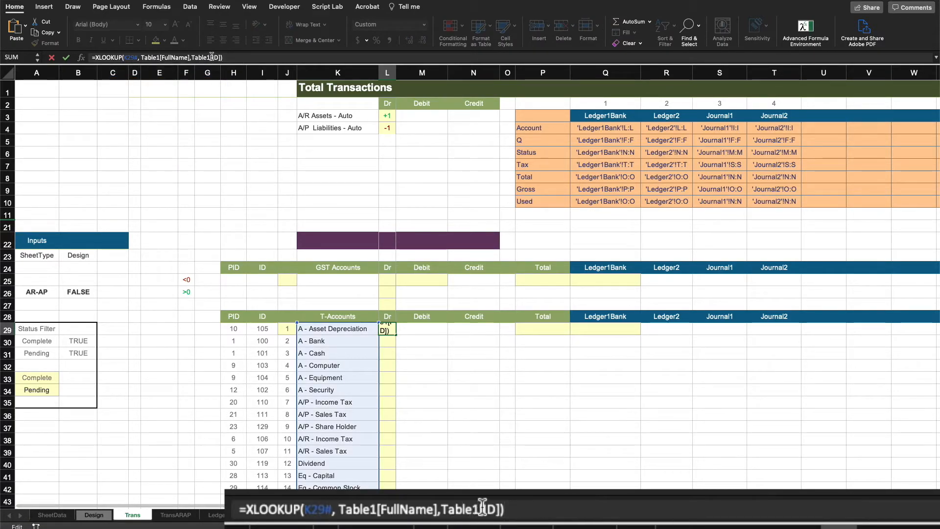
pyautogui.press('Delete')
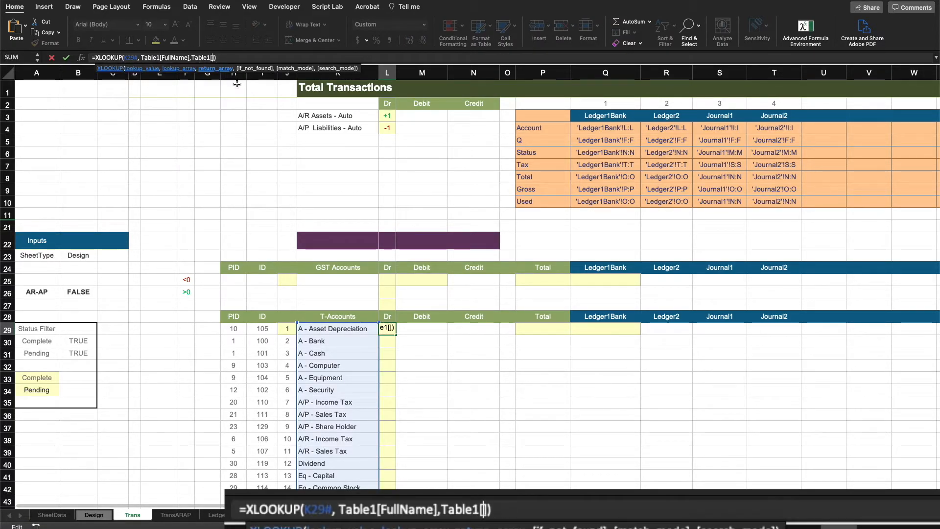
pyautogui.press('BackSpace')
pyautogui.write('d')
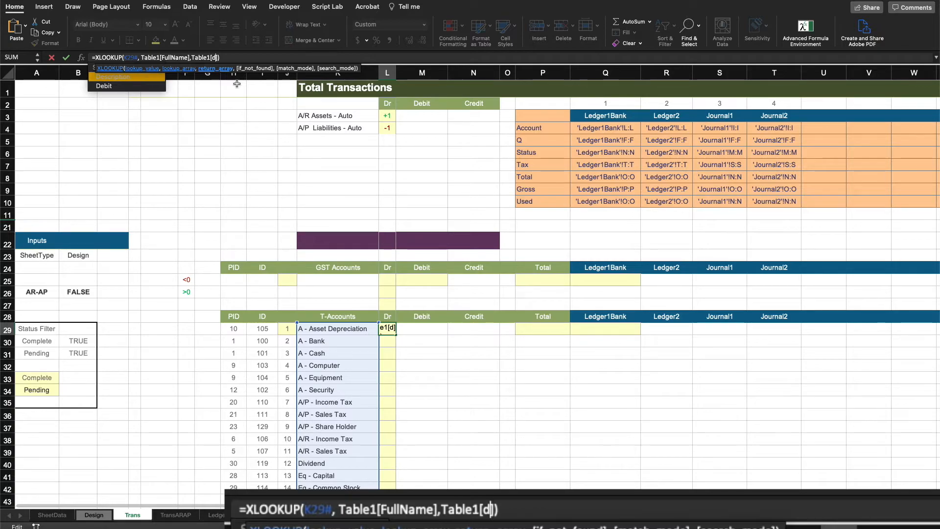
pyautogui.press('Down')
pyautogui.press('Return')
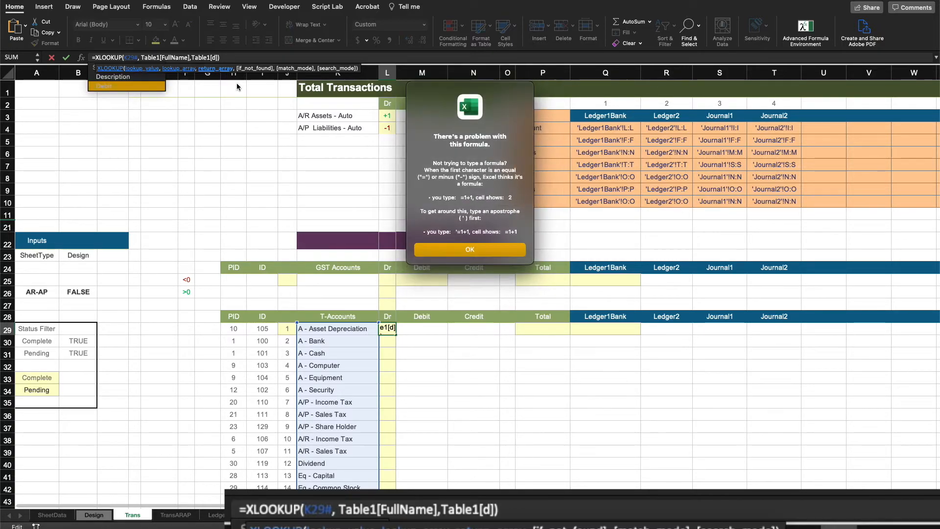
pyautogui.click(438, 250)
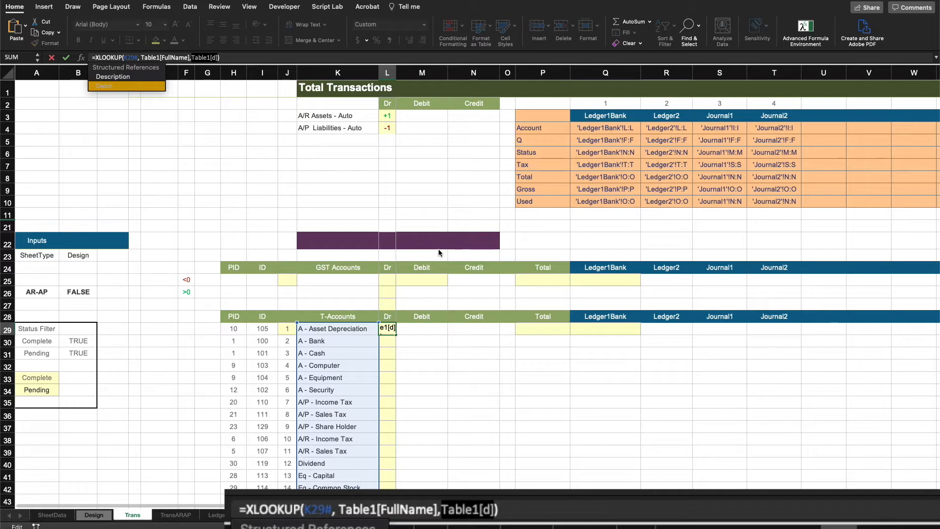
pyautogui.click(213, 58)
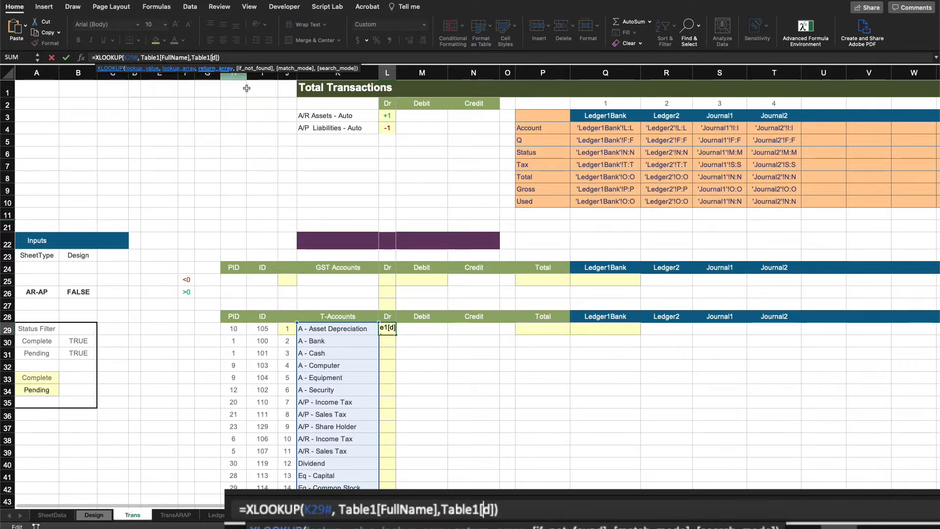
pyautogui.write('e')
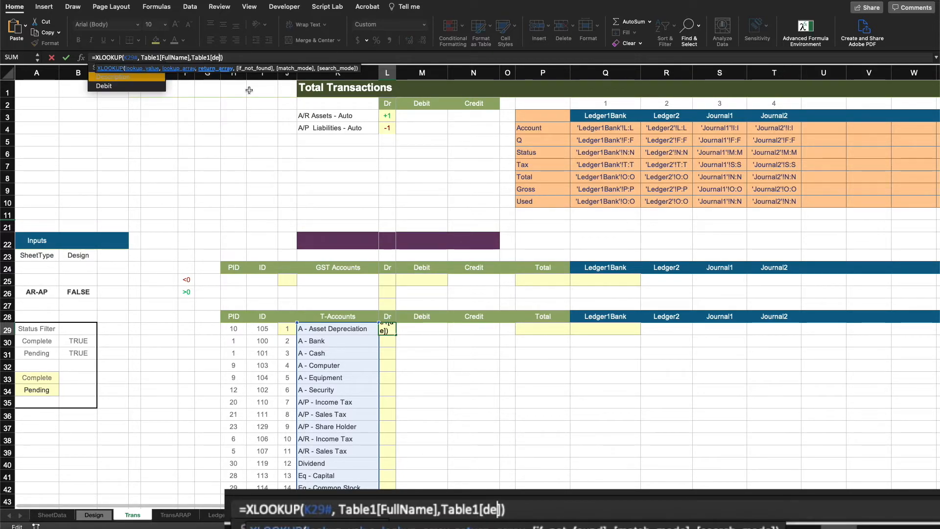
pyautogui.press('Down')
pyautogui.press('Tab')
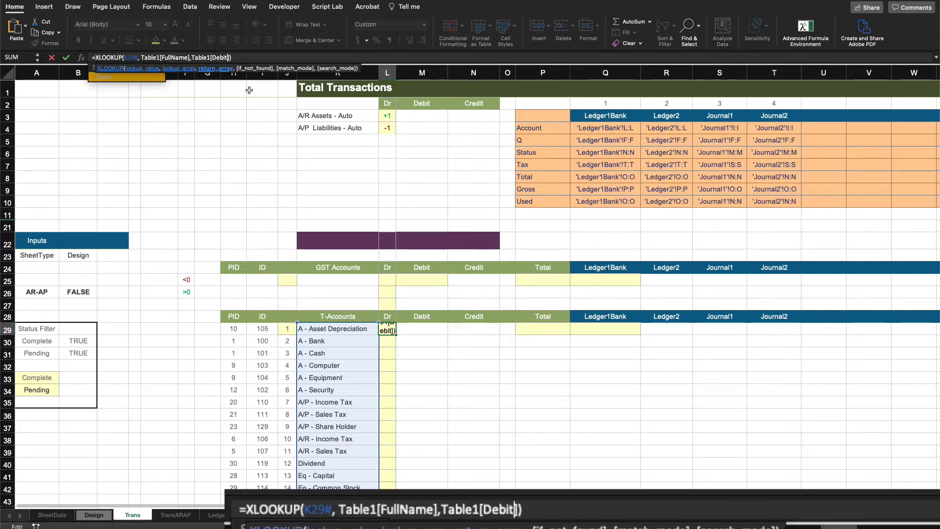
pyautogui.press('Return')
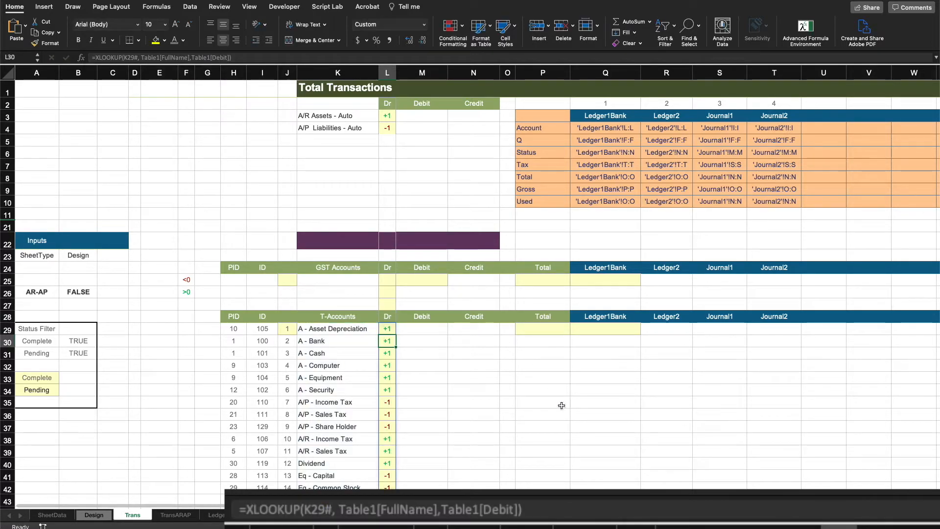
# Step: Review the spilled Dr values and the AR-AP input cell
pyautogui.scroll(-10, 562, 405)
pyautogui.scroll(4, 544, 408)
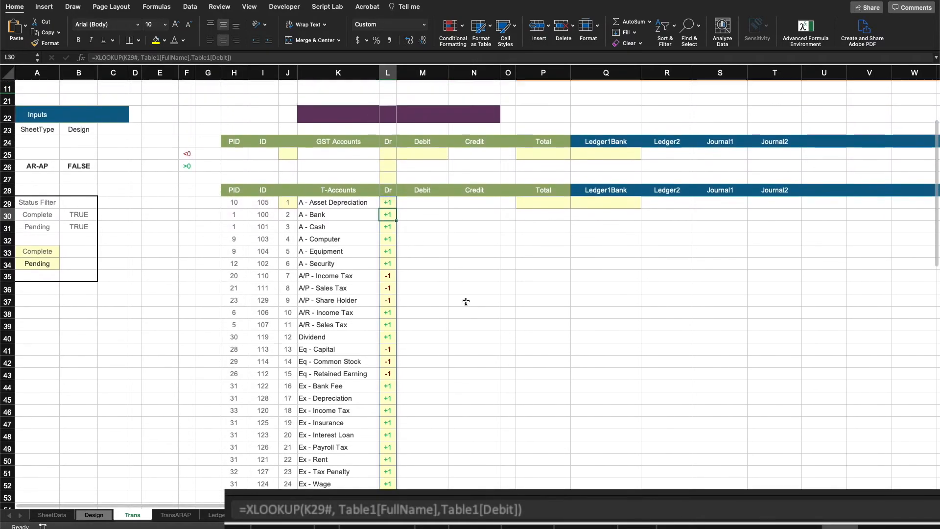
pyautogui.scroll(2, 496, 309)
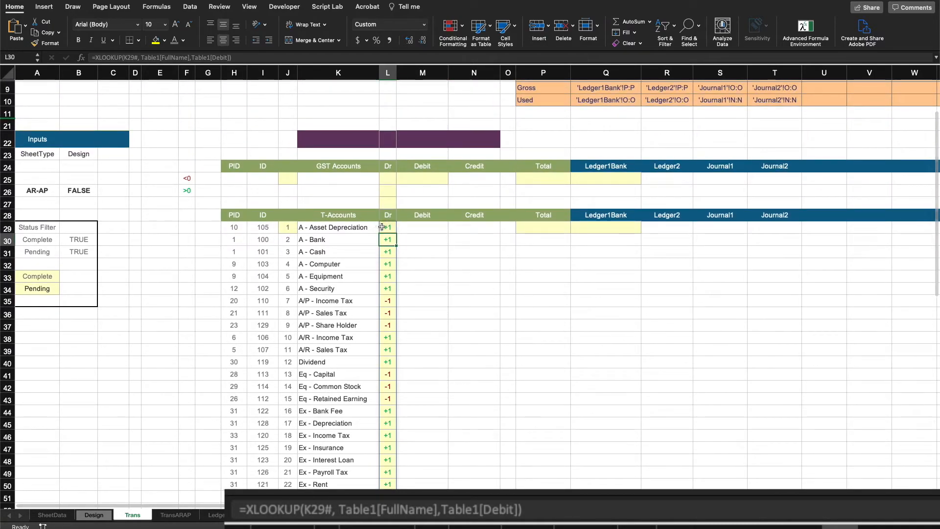
pyautogui.click(384, 228)
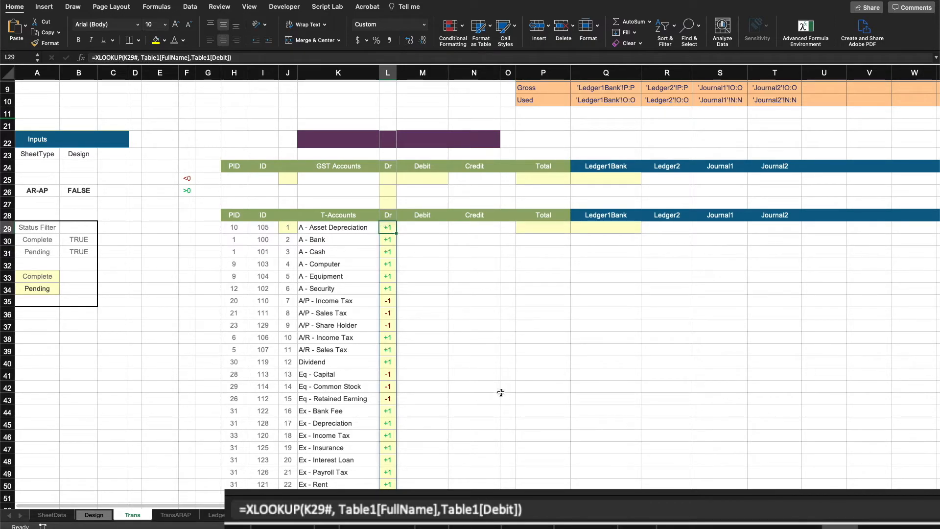
pyautogui.click(80, 192)
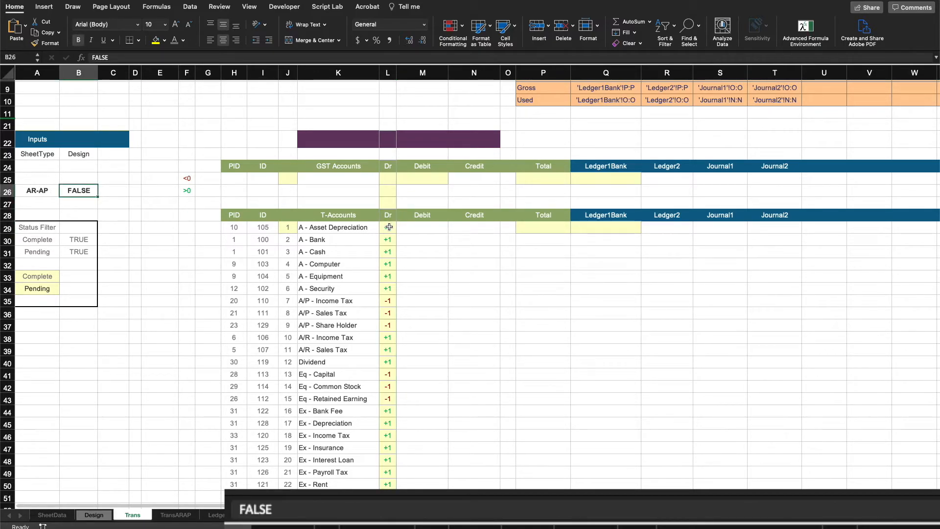
pyautogui.click(429, 240)
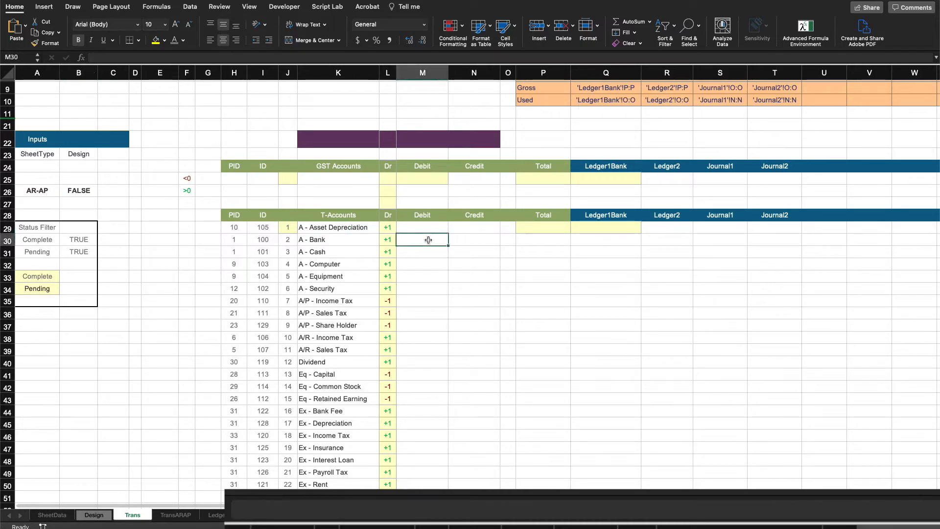
# Step: Open L29's Dr formula and insert an IF testing the AR-AP cell B26 before the Table1[Debit] return column
pyautogui.doubleClick(392, 227)
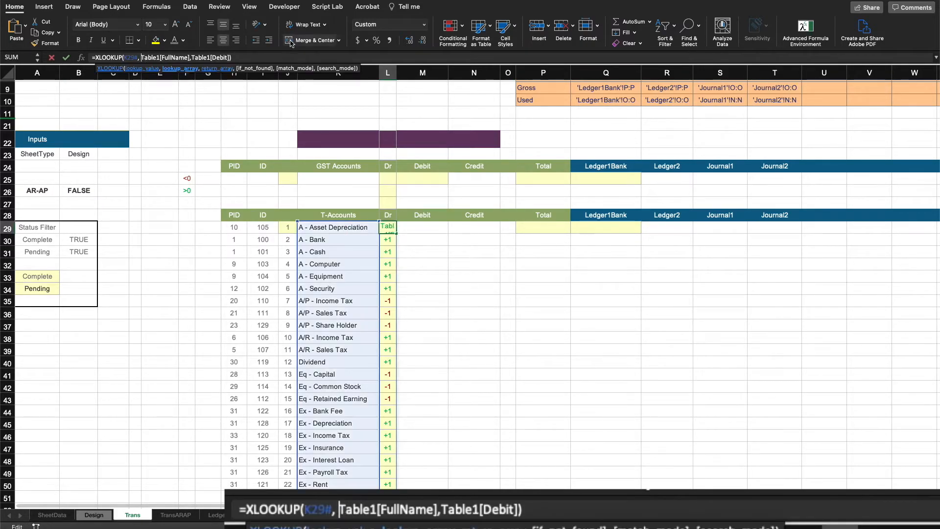
pyautogui.click(191, 57)
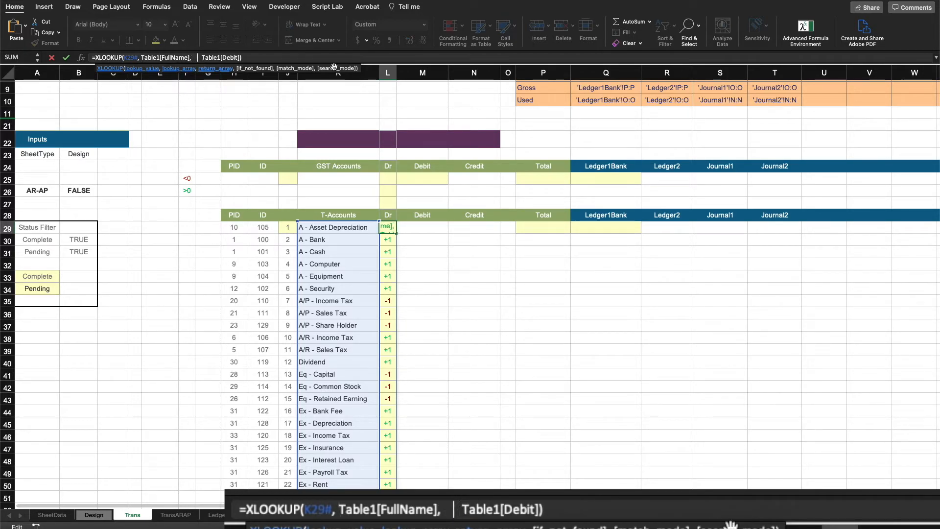
pyautogui.write('IF(')
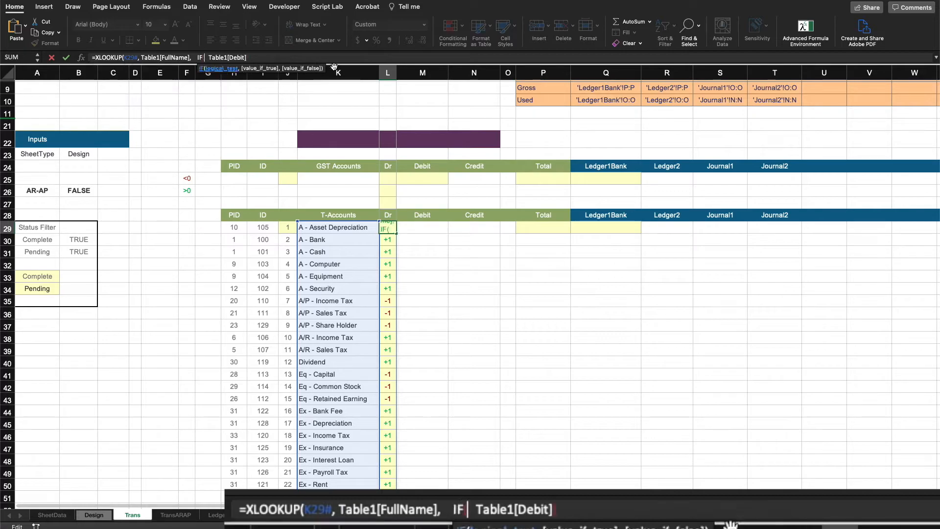
pyautogui.click(81, 190)
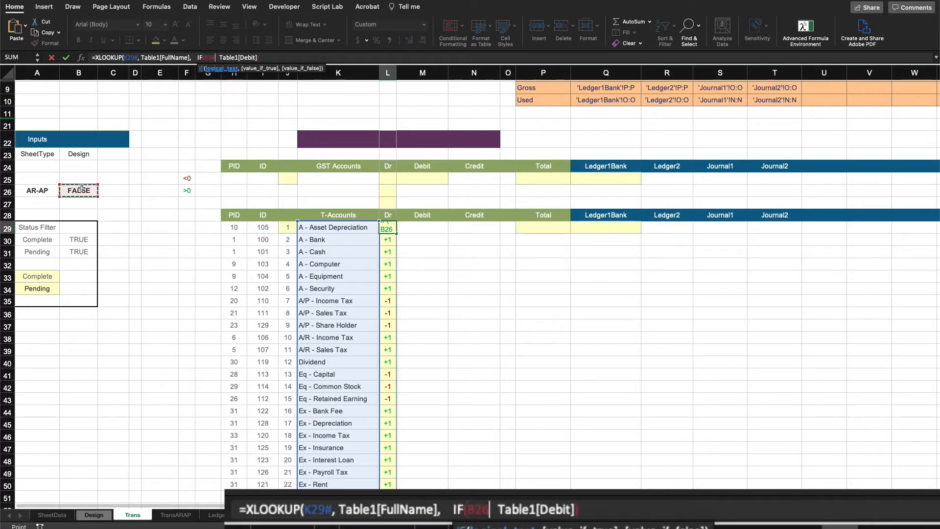
pyautogui.write(',')
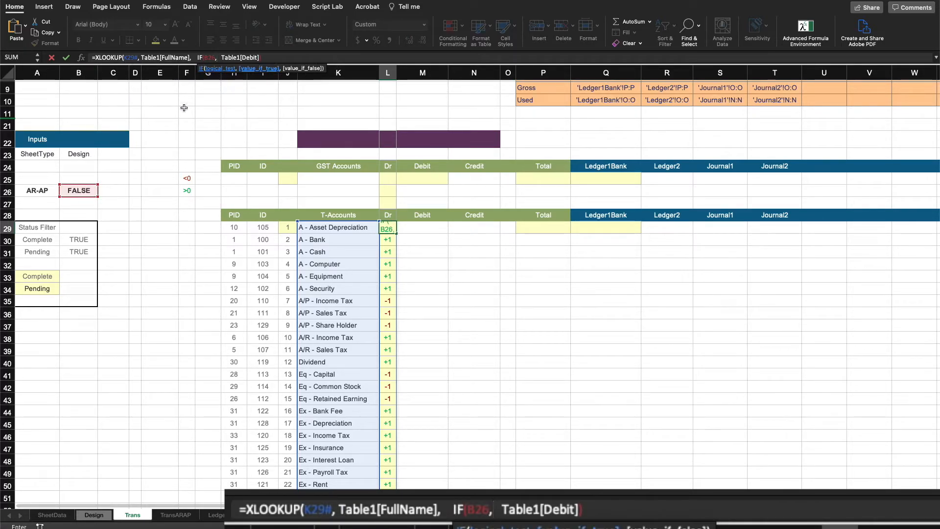
# Step: Make the IF return Table1[Credit] when true and Table1[Debit] otherwise, close it and enter the formula
pyautogui.moveTo(221, 57); pyautogui.dragTo(262, 58)
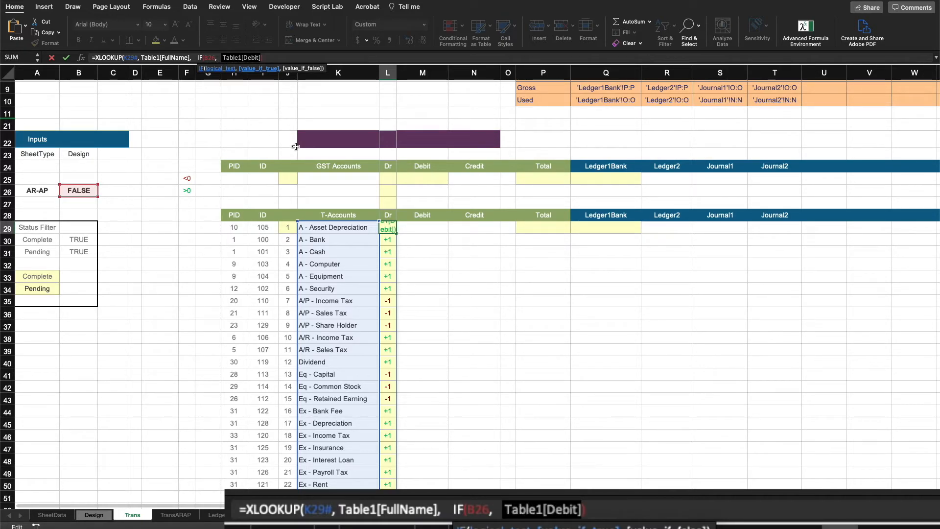
pyautogui.press('Left')
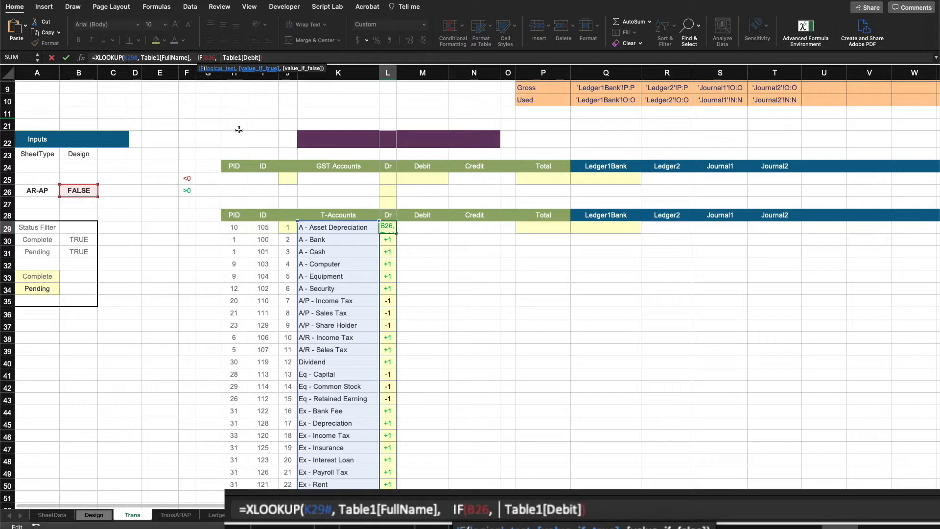
pyautogui.press('super+v')
pyautogui.write(',')
pyautogui.press('BackSpace')
pyautogui.press('BackSpace')
pyautogui.press('BackSpace')
pyautogui.press('BackSpace')
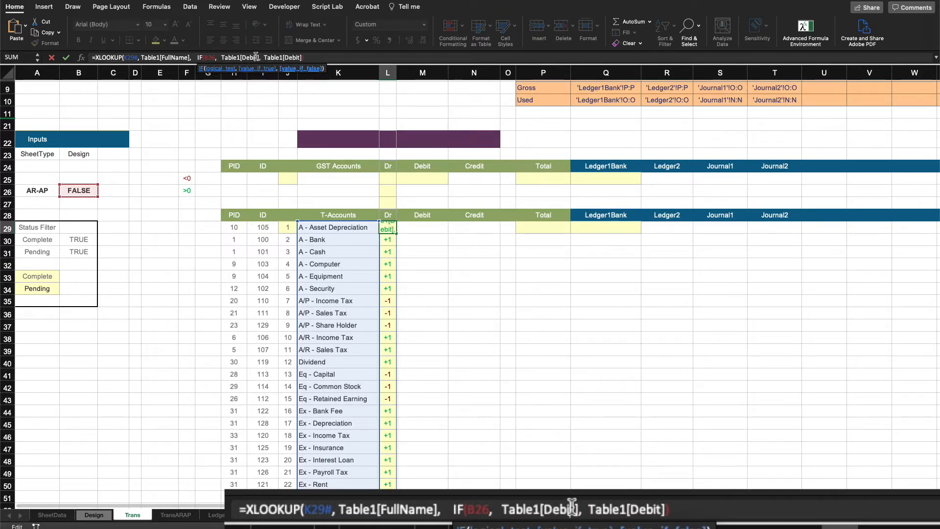
pyautogui.press('BackSpace')
pyautogui.press('BackSpace')
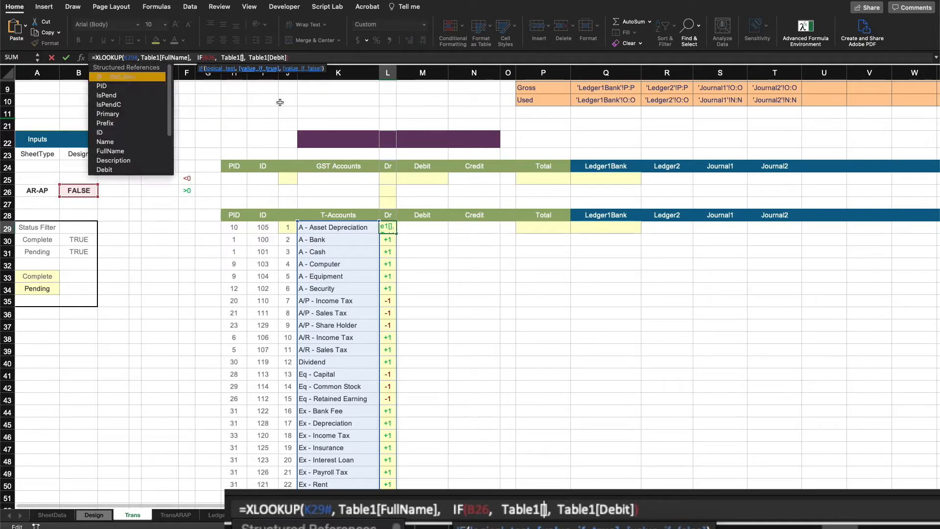
pyautogui.write('Credit')
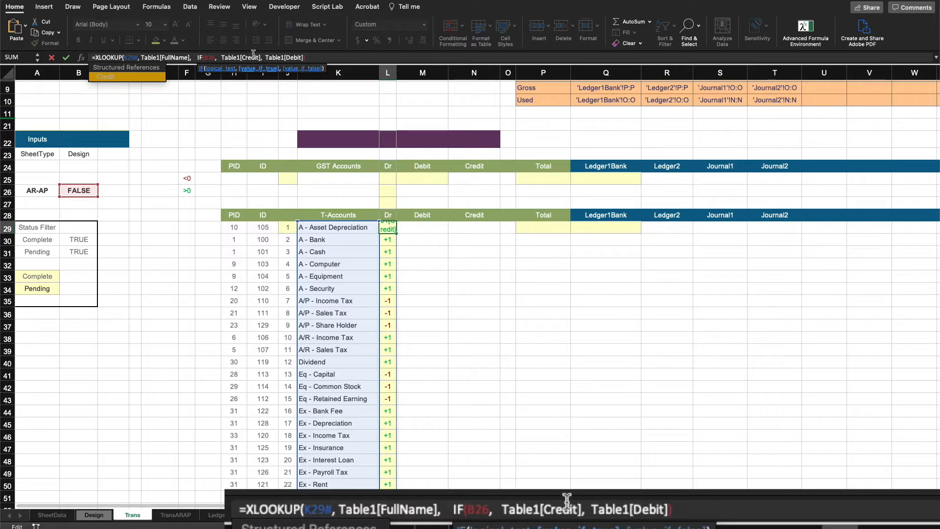
pyautogui.click(311, 58)
pyautogui.write(')')
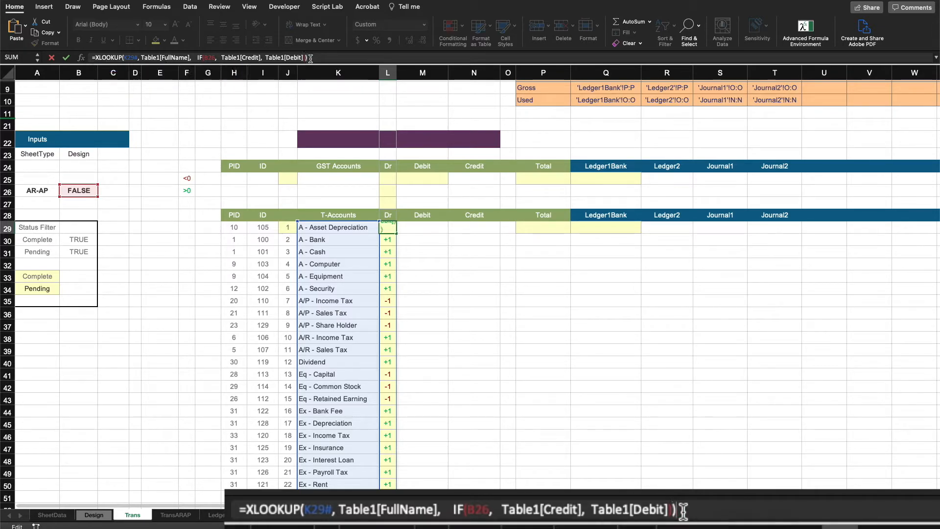
pyautogui.press('Return')
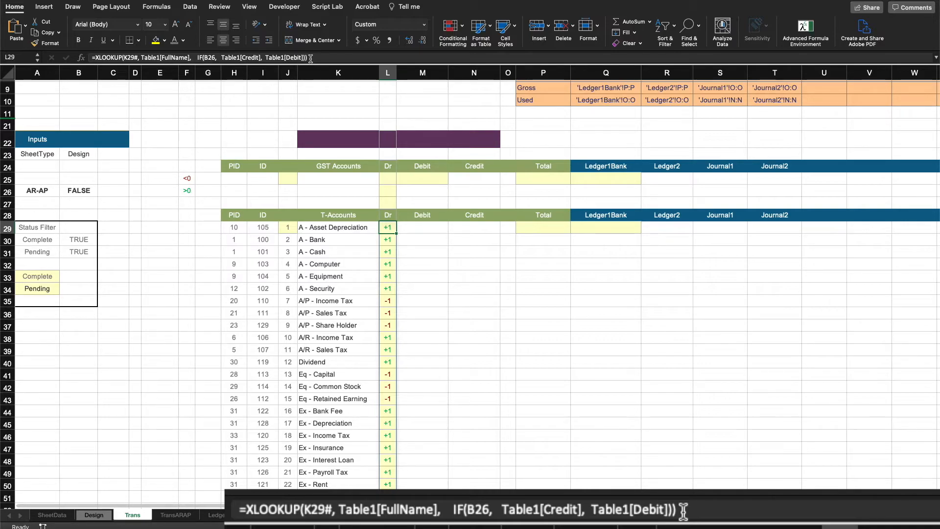
# Step: Inspect the AR-AP cell, the Dr headers, the spilled T-account formulas and the empty GST Accounts rows
pyautogui.click(87, 191)
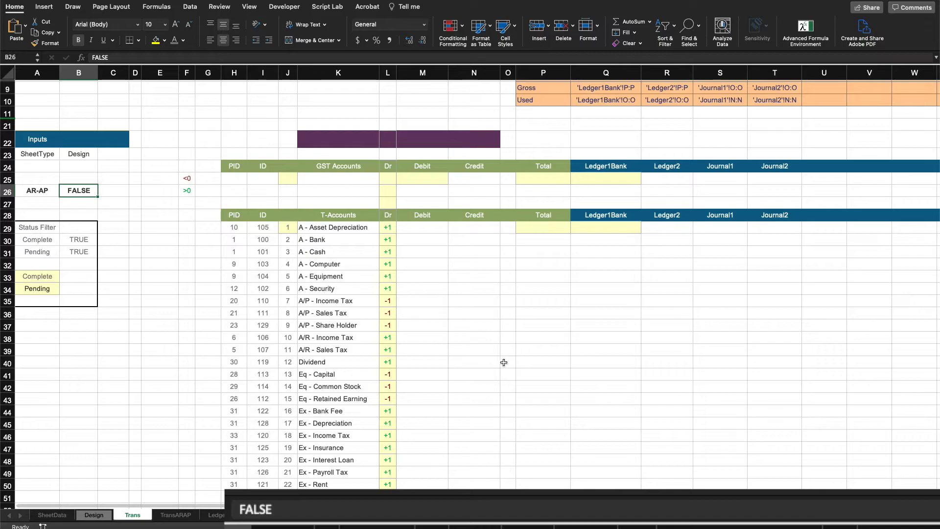
pyautogui.click(451, 291)
pyautogui.click(390, 217)
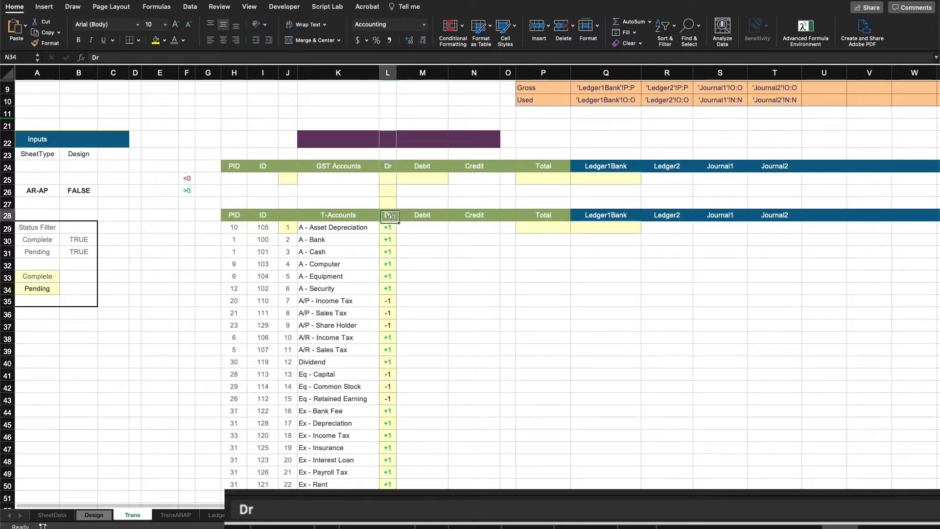
pyautogui.click(389, 165)
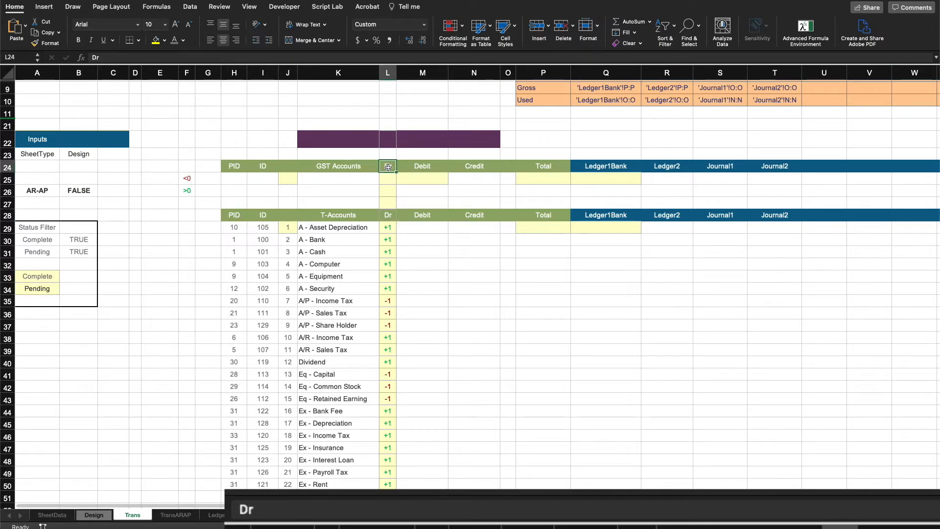
pyautogui.click(427, 261)
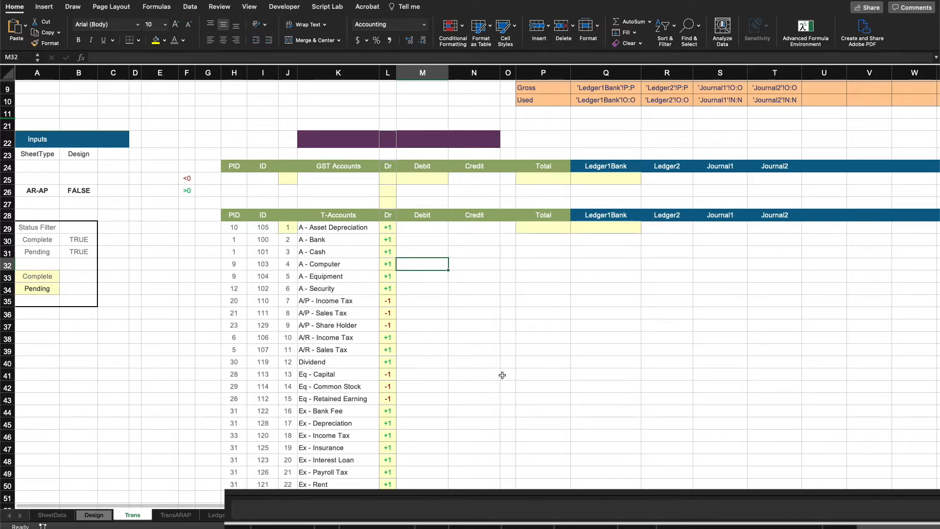
pyautogui.moveTo(235, 227); pyautogui.dragTo(316, 485)
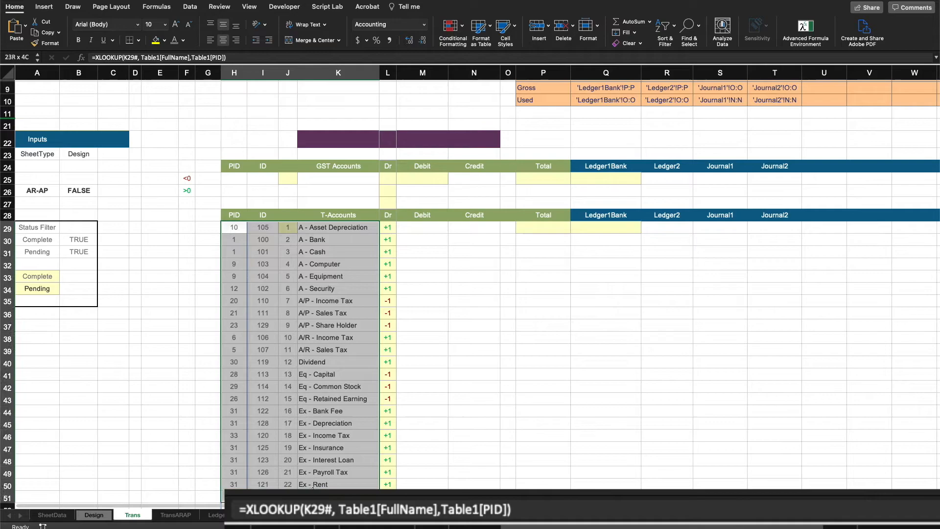
pyautogui.click(479, 339)
pyautogui.moveTo(242, 181); pyautogui.dragTo(343, 192)
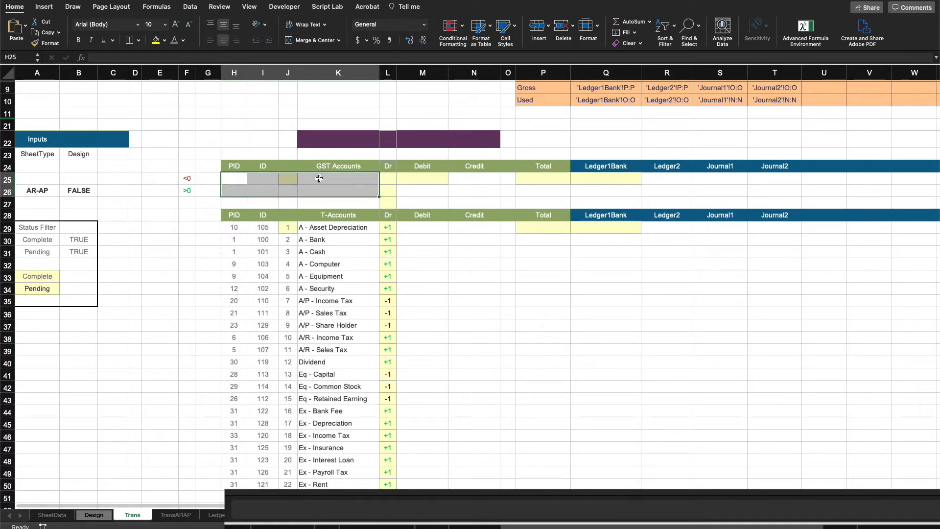
pyautogui.click(319, 178)
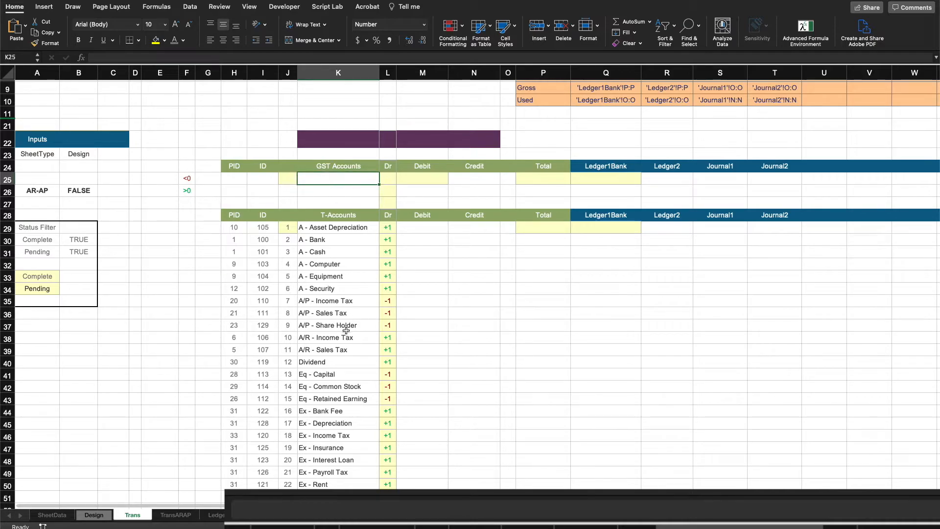
pyautogui.click(320, 351)
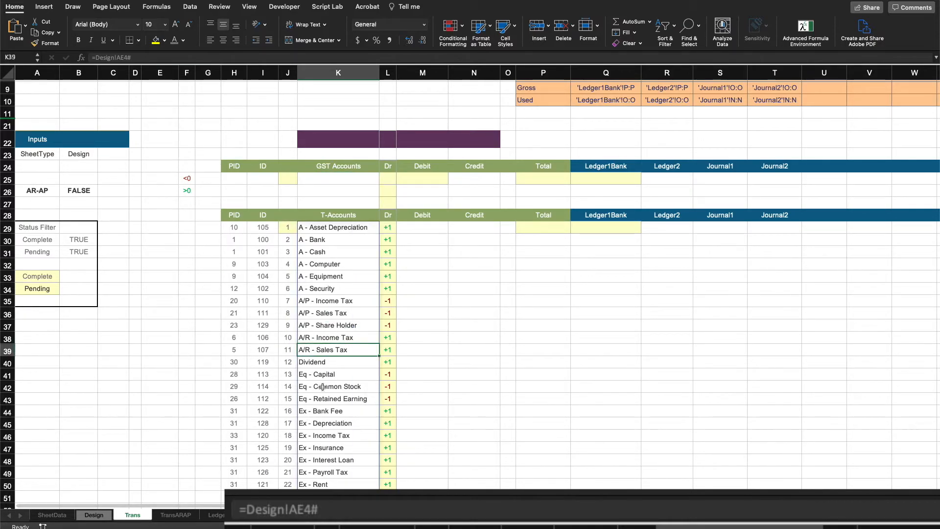
pyautogui.click(327, 181)
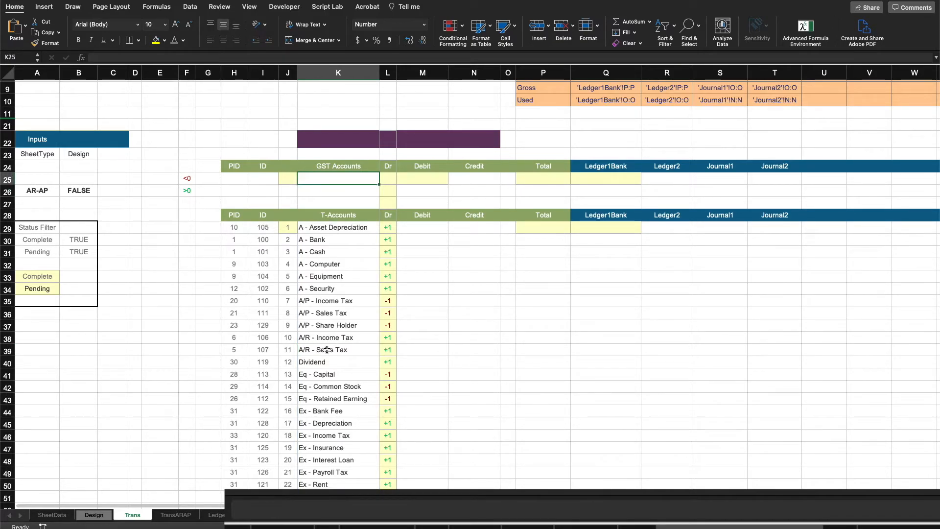
pyautogui.moveTo(337, 229); pyautogui.dragTo(332, 431)
pyautogui.moveTo(330, 178); pyautogui.dragTo(330, 189)
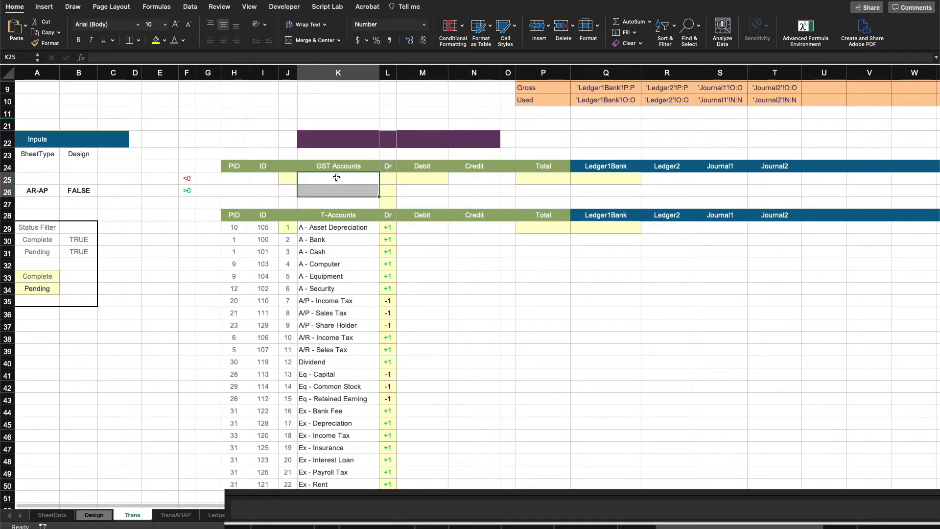
pyautogui.click(277, 178)
pyautogui.click(271, 192)
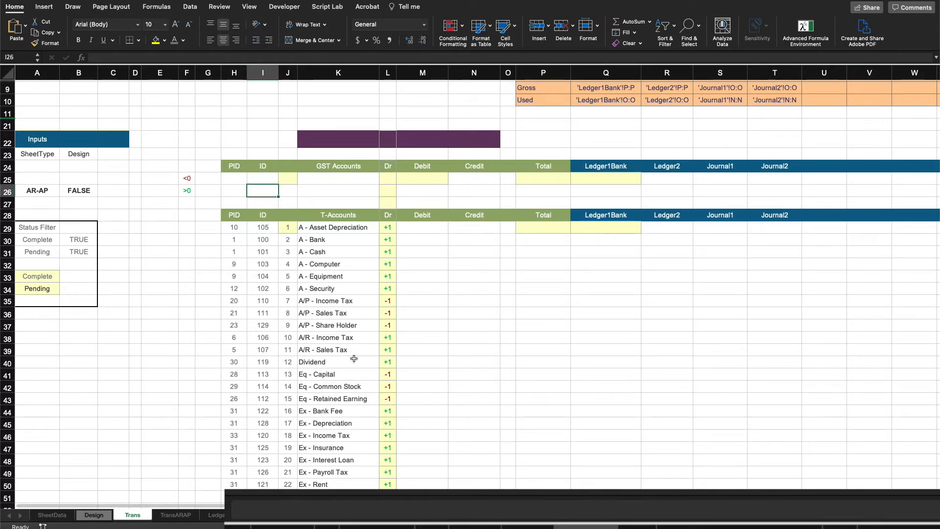
pyautogui.click(336, 352)
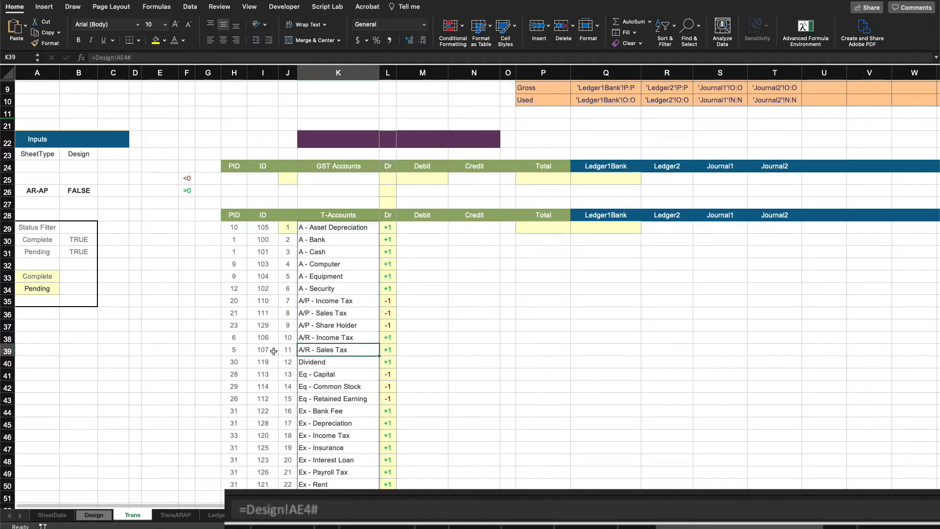
# Step: Enter the GST account IDs 107 and 111 in I25 and I26
pyautogui.click(255, 177)
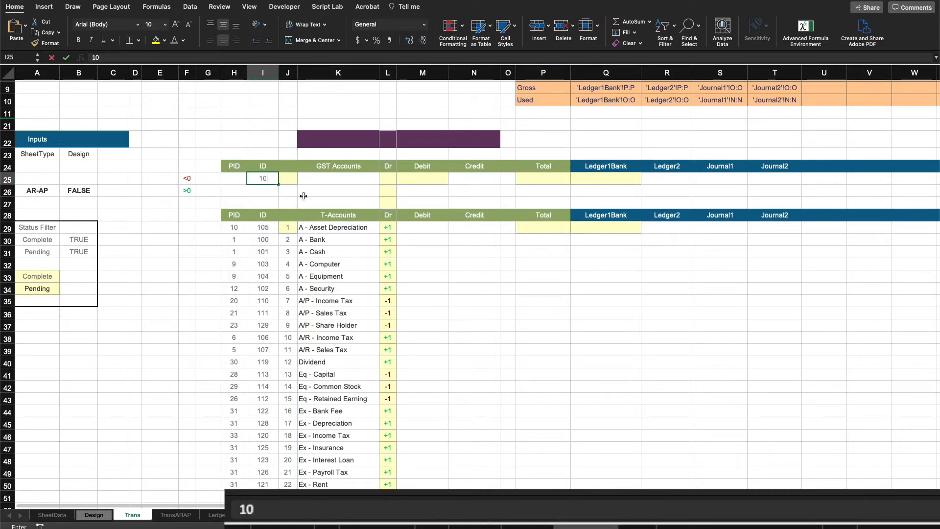
pyautogui.write('7')
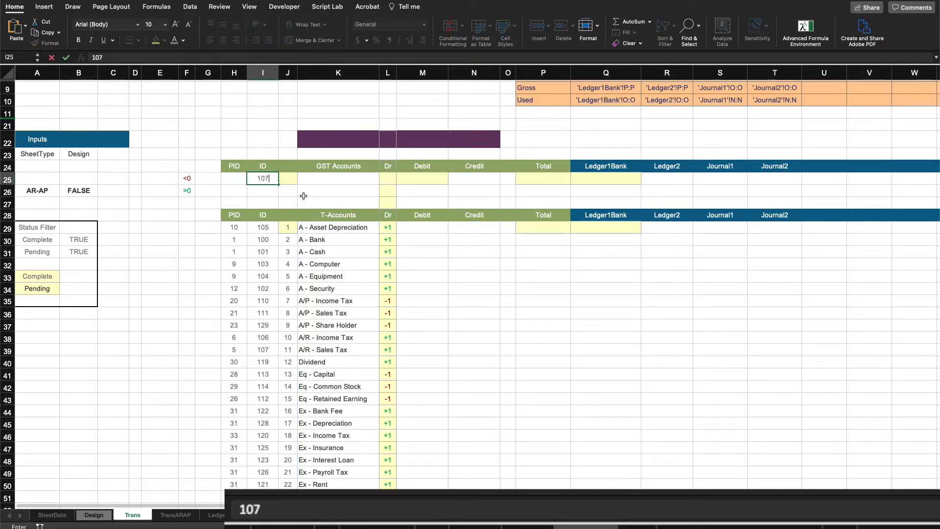
pyautogui.press('Return')
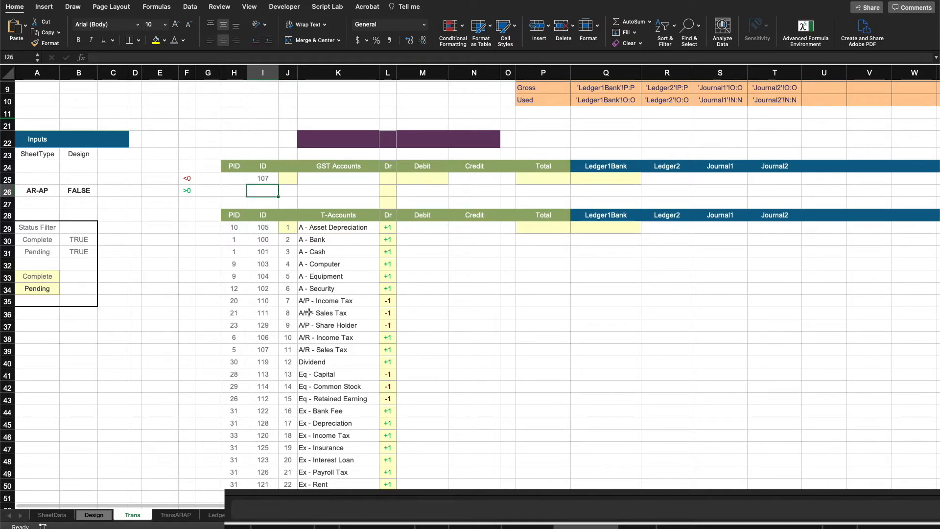
pyautogui.write('111')
pyautogui.press('Return')
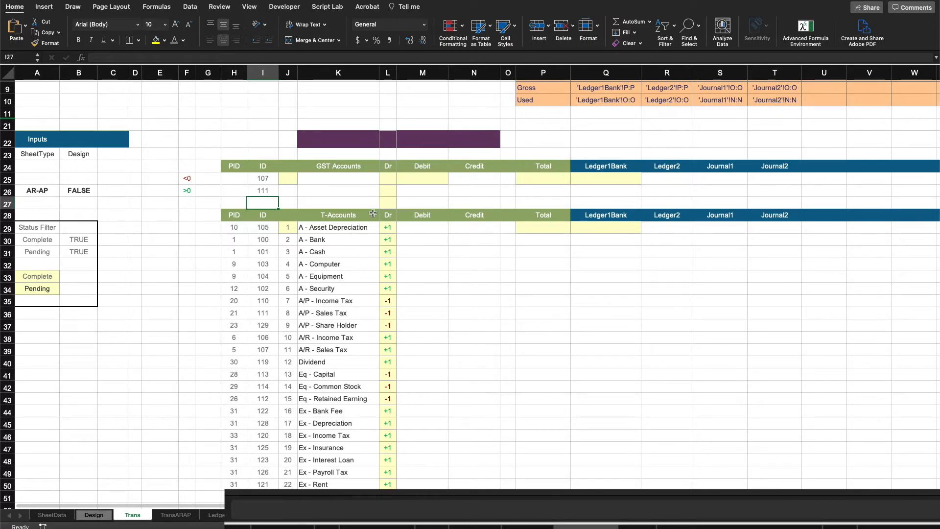
# Step: Enter an XLOOKUP in K25 matching I25 against Table1[ID] on the Design sheet and returning Design!Y8:Y33
pyautogui.click(368, 180)
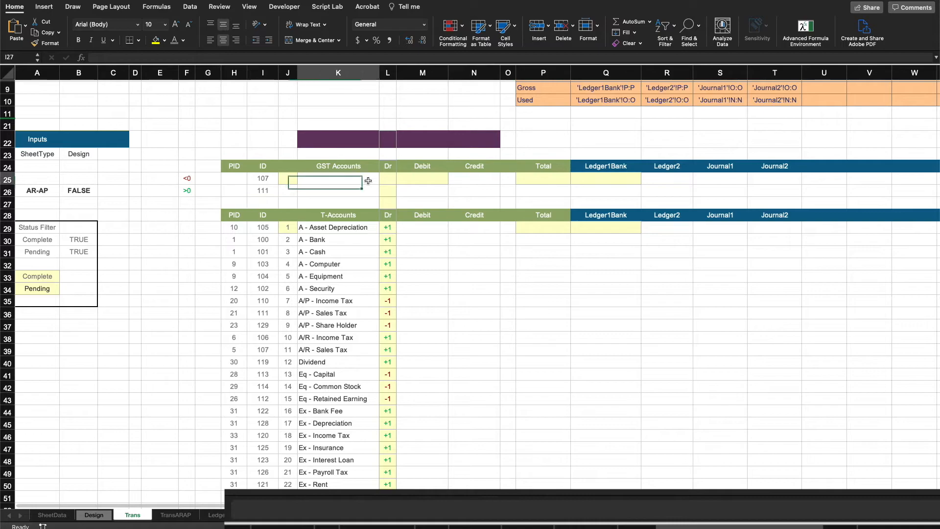
pyautogui.write('=XLOOKUP(')
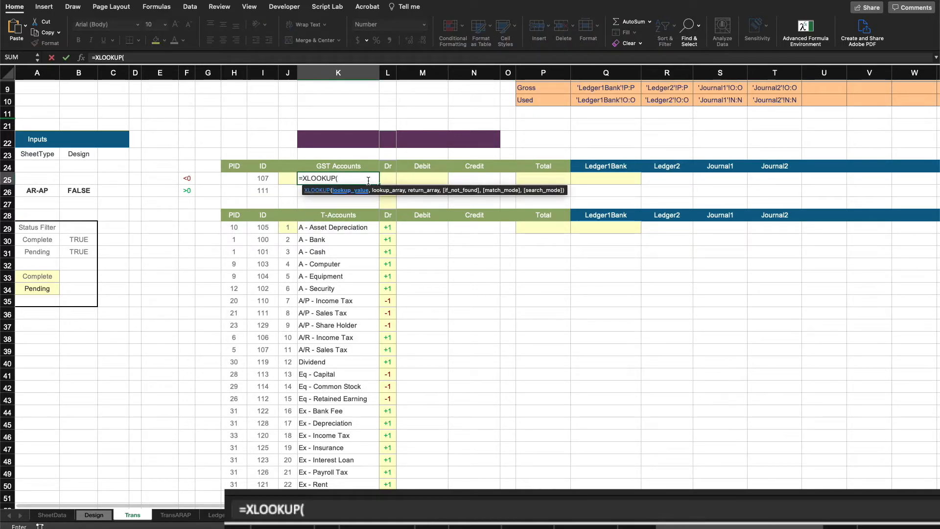
pyautogui.click(352, 228)
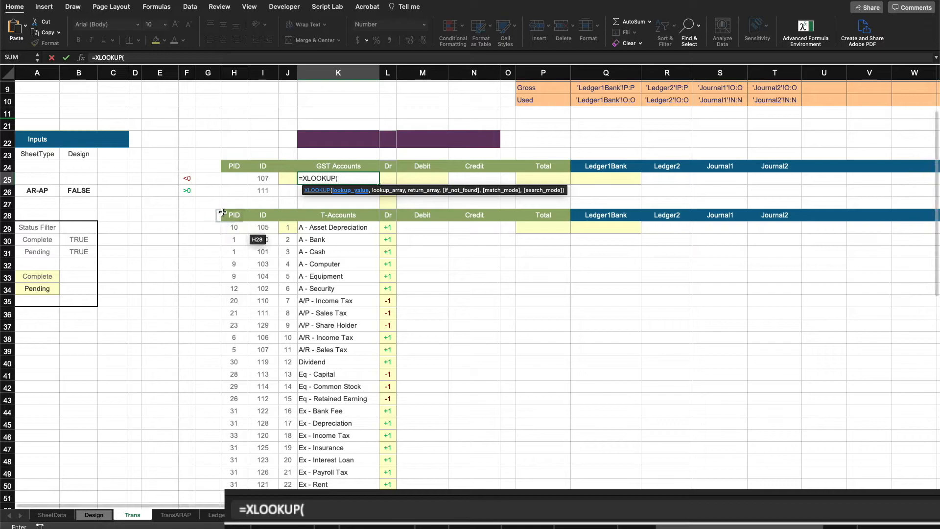
pyautogui.click(263, 179)
pyautogui.write(',')
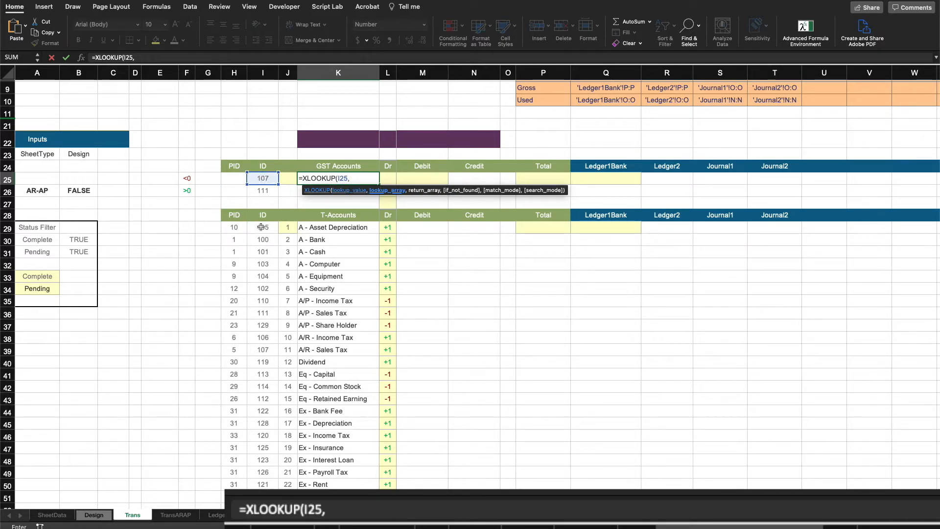
pyautogui.click(94, 514)
pyautogui.hscroll(-3, 343, 129)
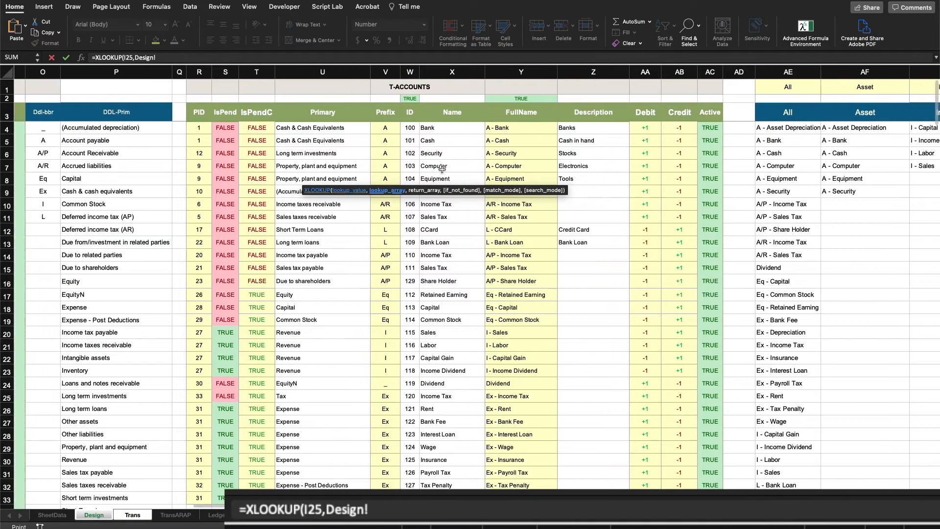
pyautogui.moveTo(429, 126); pyautogui.dragTo(422, 451)
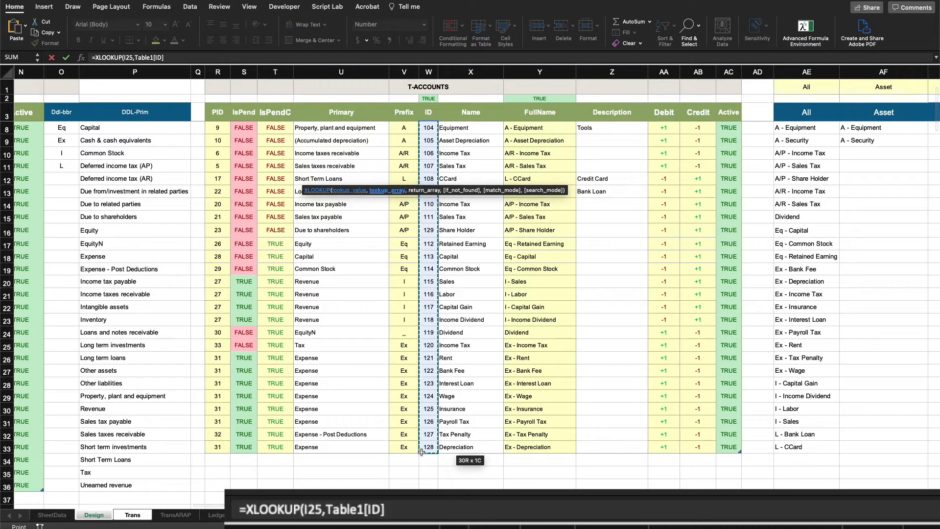
pyautogui.write(',')
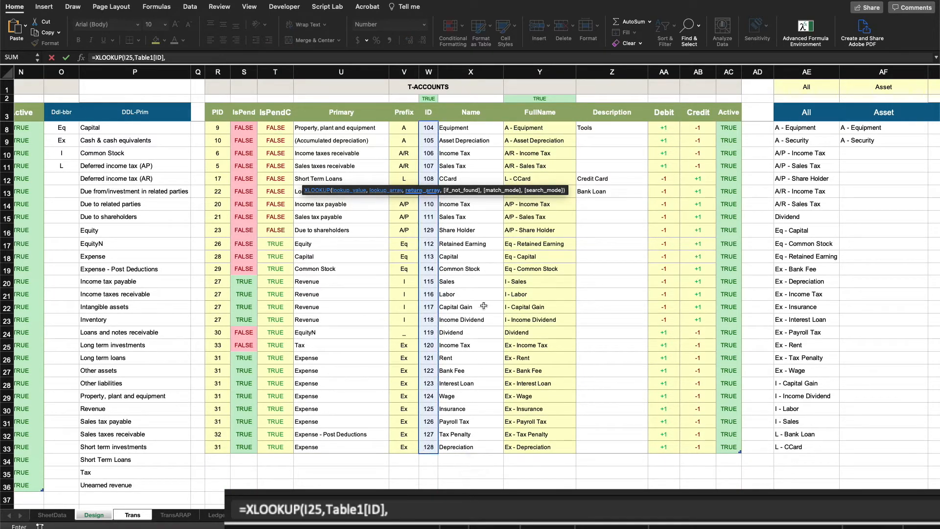
pyautogui.moveTo(534, 127); pyautogui.dragTo(521, 444)
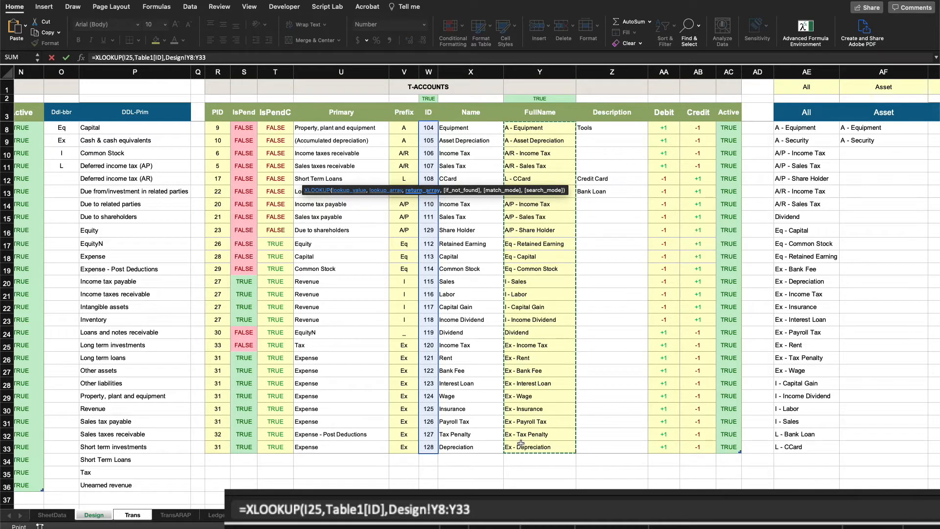
pyautogui.write(')')
pyautogui.press('Return')
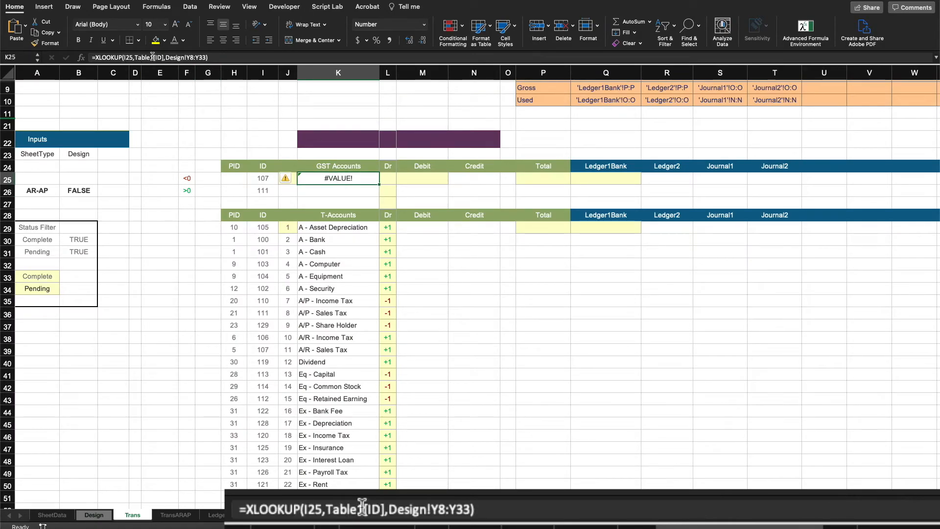
# Step: Replace the return range in K25's XLOOKUP with the Table1[FullName] column reference
pyautogui.doubleClick(318, 178)
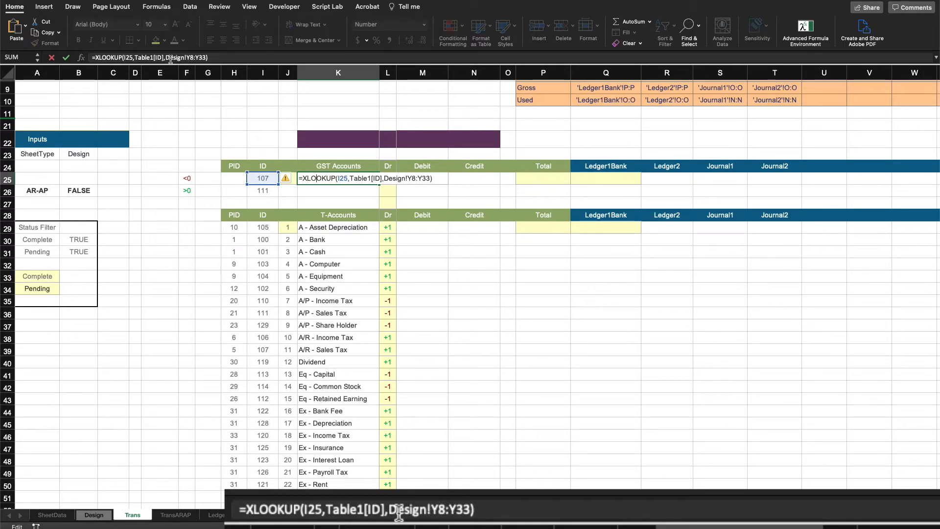
pyautogui.moveTo(166, 59); pyautogui.dragTo(210, 59)
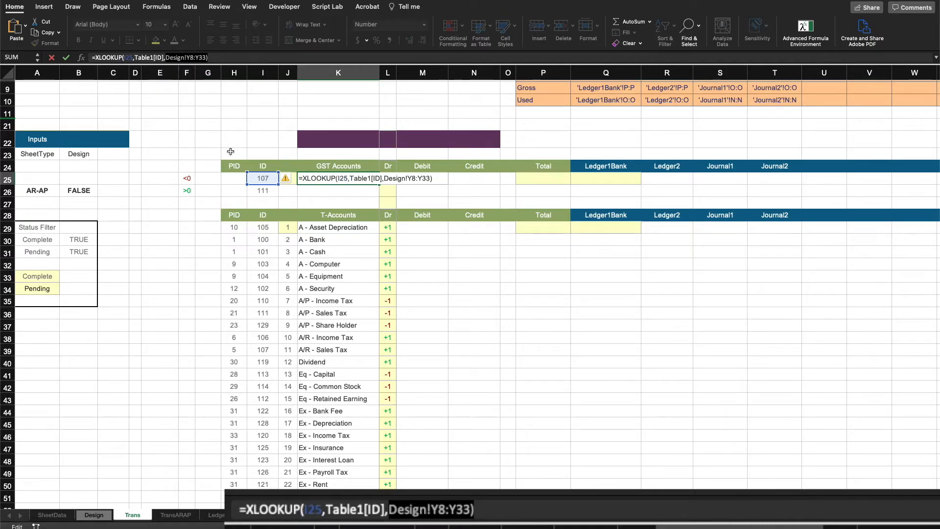
pyautogui.press('BackSpace')
pyautogui.press('BackSpace')
pyautogui.write(',')
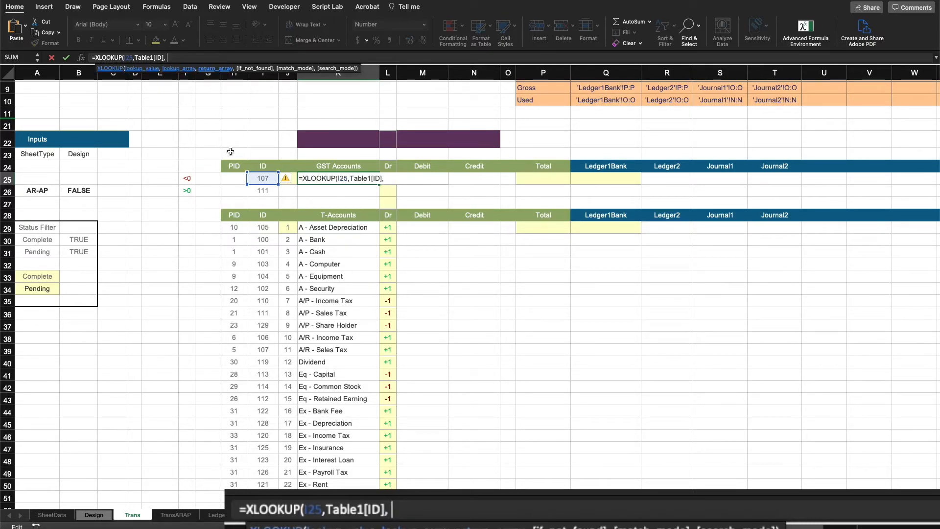
pyautogui.click(94, 515)
pyautogui.scroll(2, 487, 212)
pyautogui.scroll(-3, 487, 213)
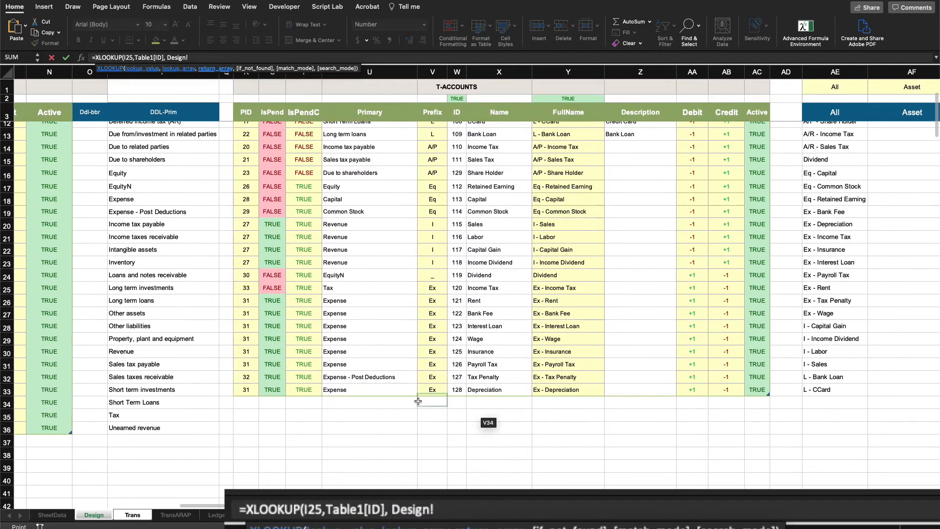
pyautogui.scroll(5, 458, 441)
pyautogui.moveTo(459, 127); pyautogui.dragTo(465, 461)
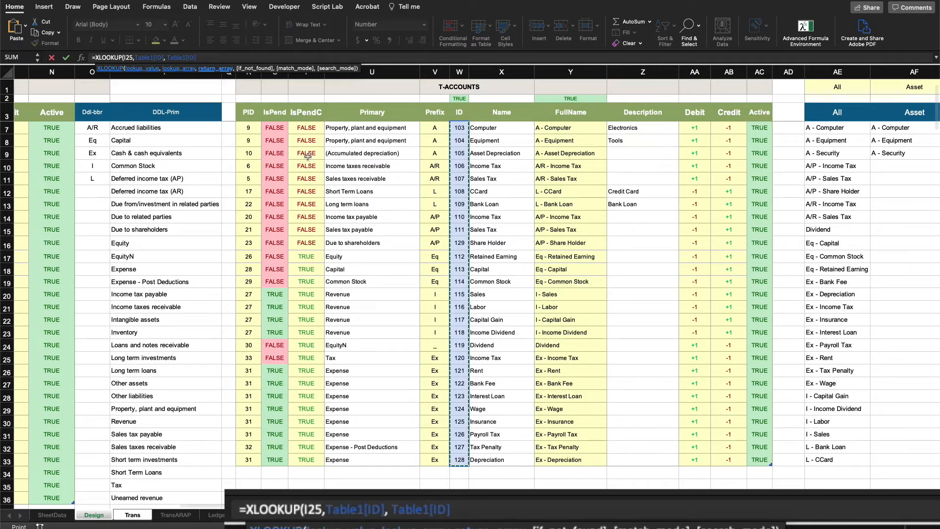
pyautogui.click(166, 57)
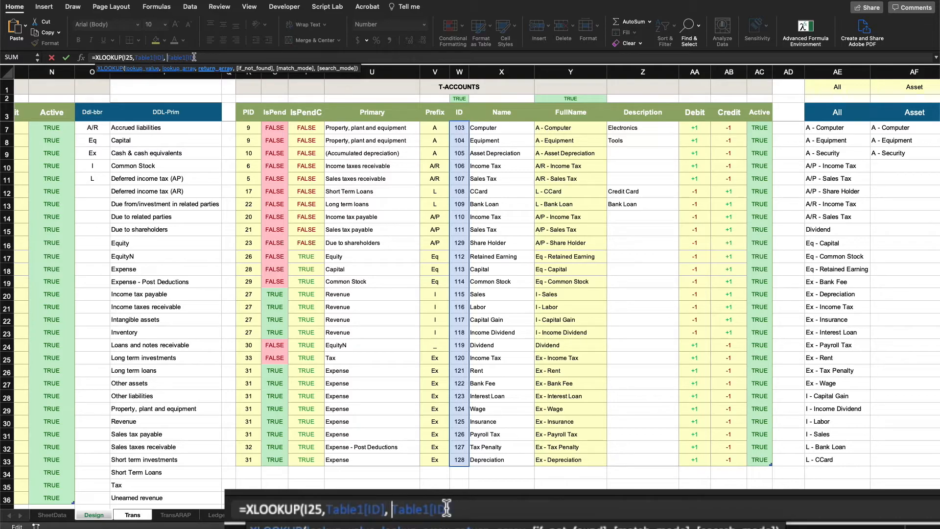
pyautogui.press('BackSpace')
pyautogui.press('BackSpace')
pyautogui.press('BackSpace')
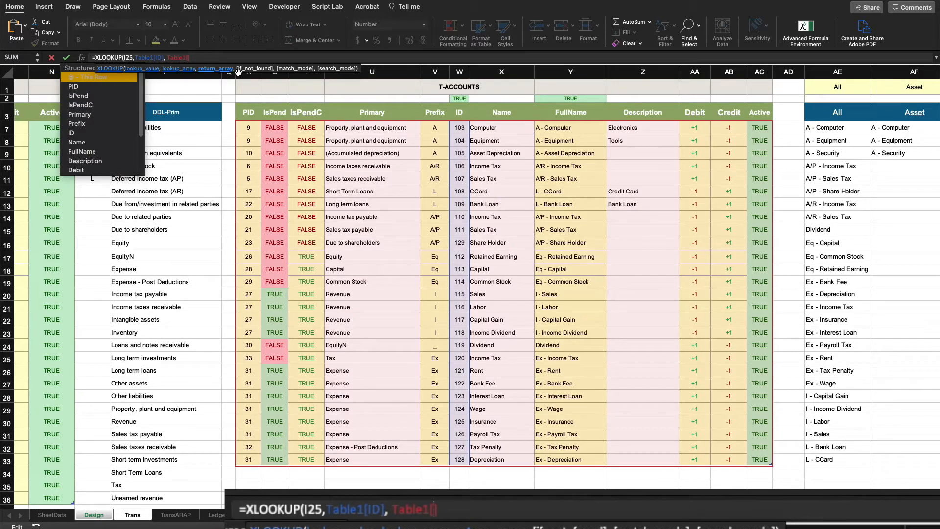
pyautogui.write('FullName')
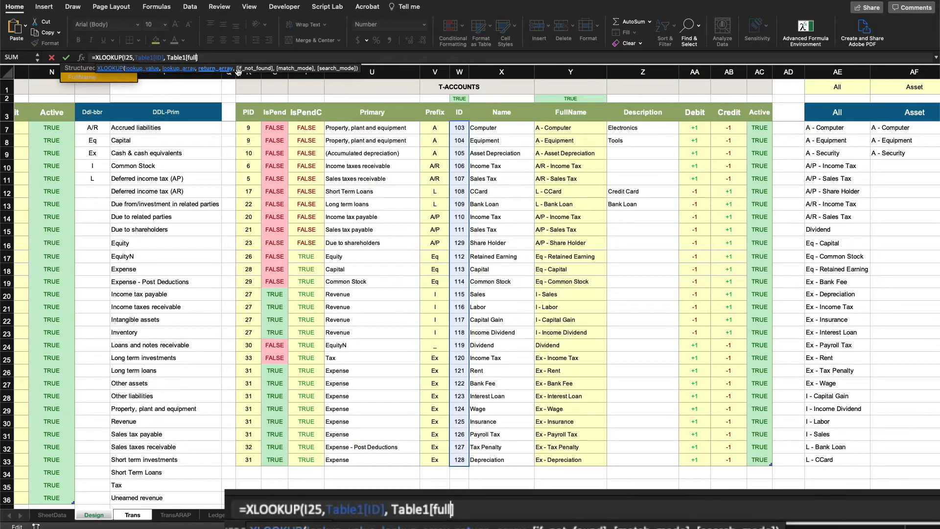
pyautogui.write(']')
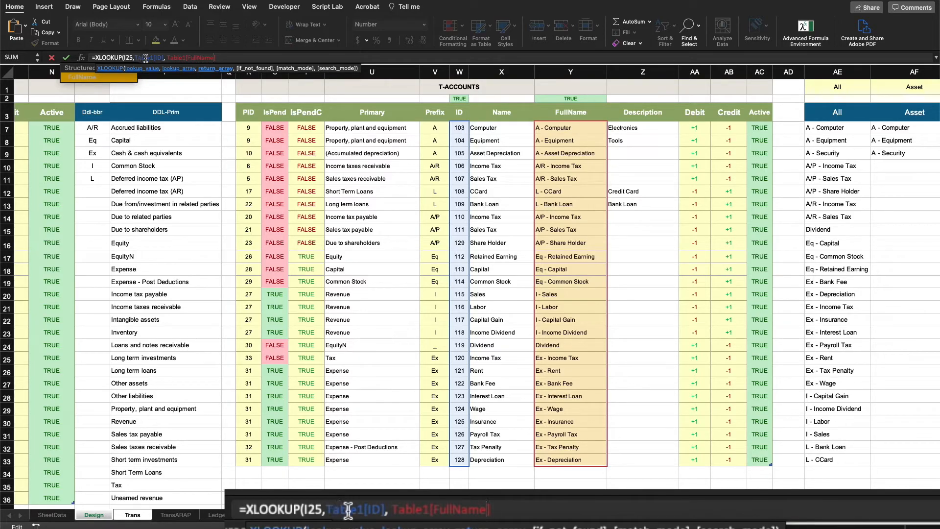
pyautogui.write(']')
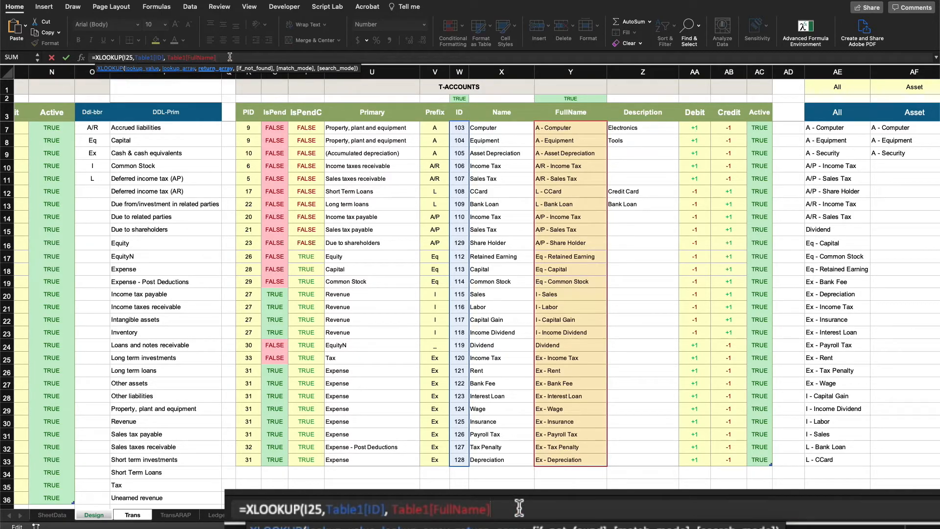
pyautogui.write(')')
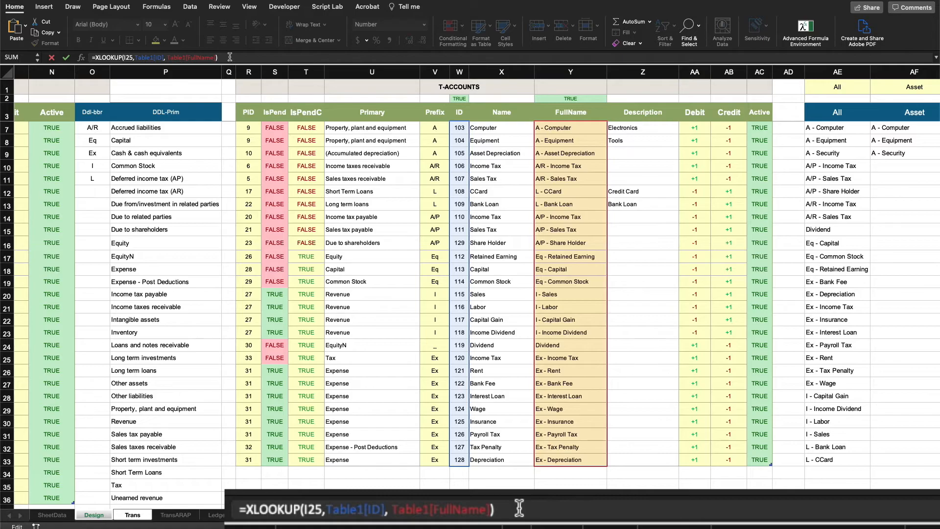
pyautogui.press('Return')
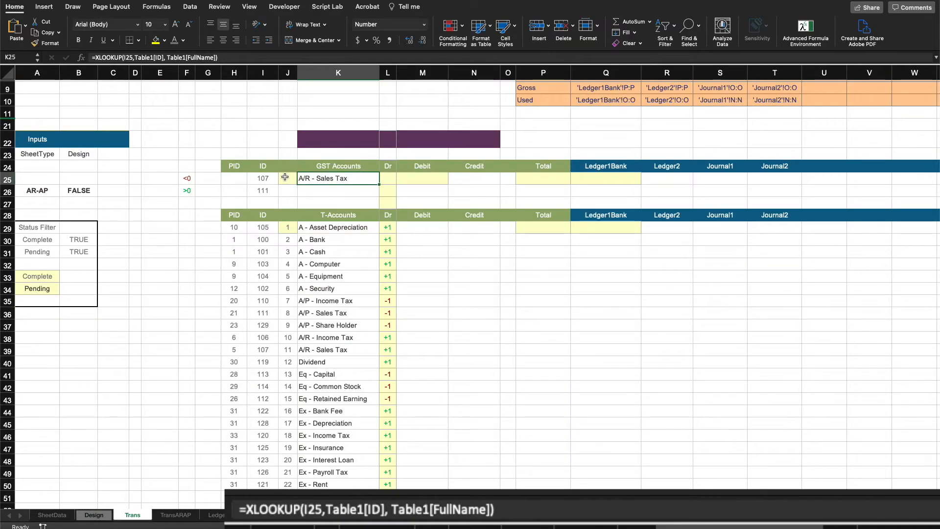
# Step: Try changing K25's lookup value to the spill reference I25#, then remove the # again
pyautogui.doubleClick(129, 57)
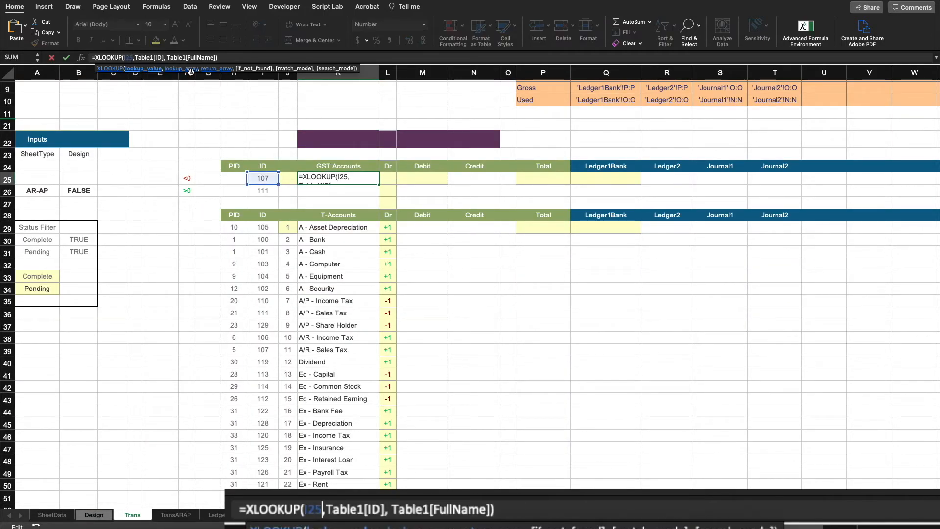
pyautogui.press('Right')
pyautogui.write('#')
pyautogui.press('Return')
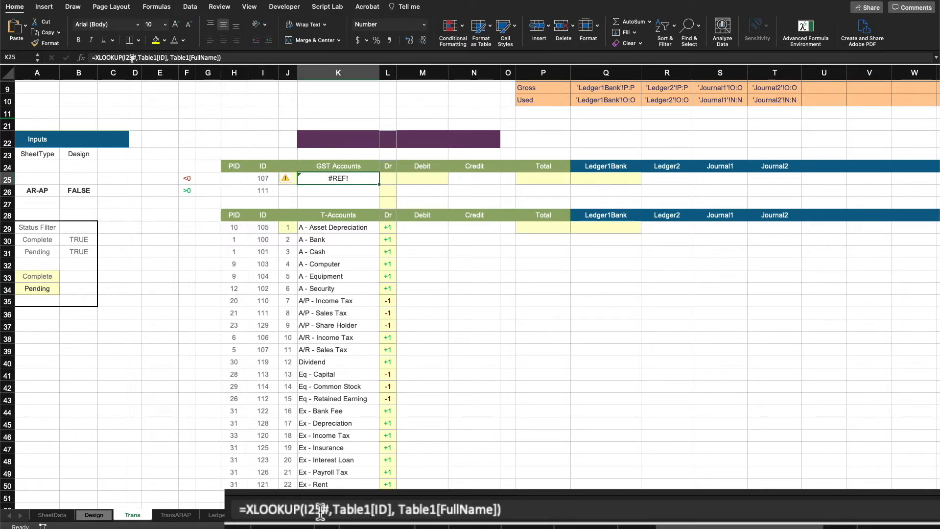
pyautogui.click(258, 175)
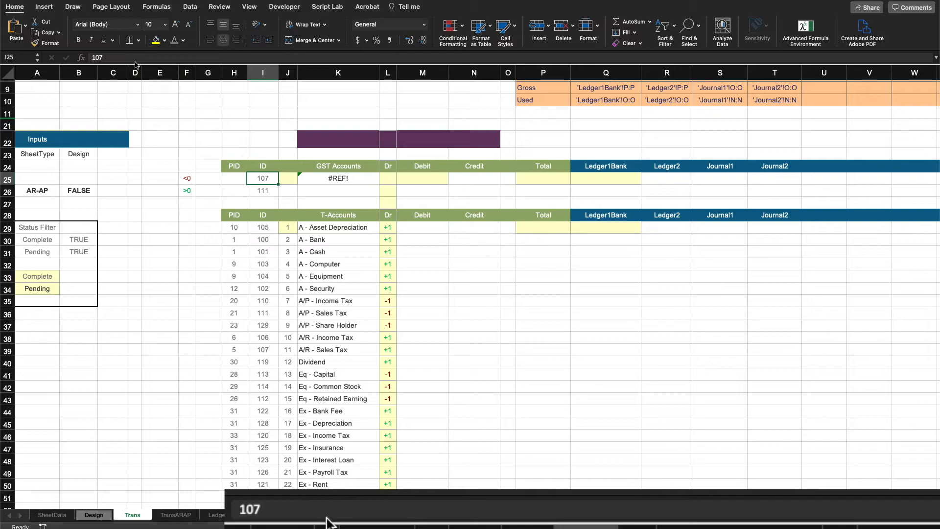
pyautogui.click(357, 183)
pyautogui.click(136, 58)
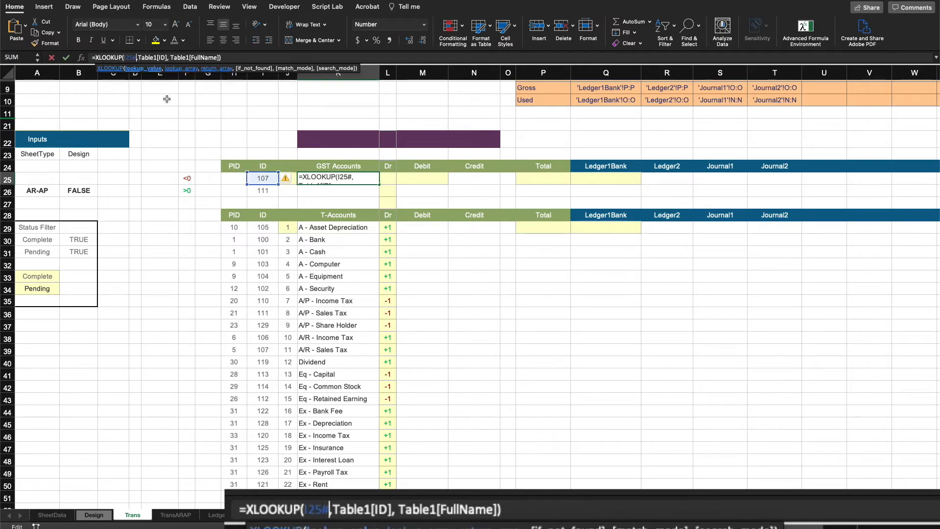
pyautogui.press('BackSpace')
pyautogui.press('Return')
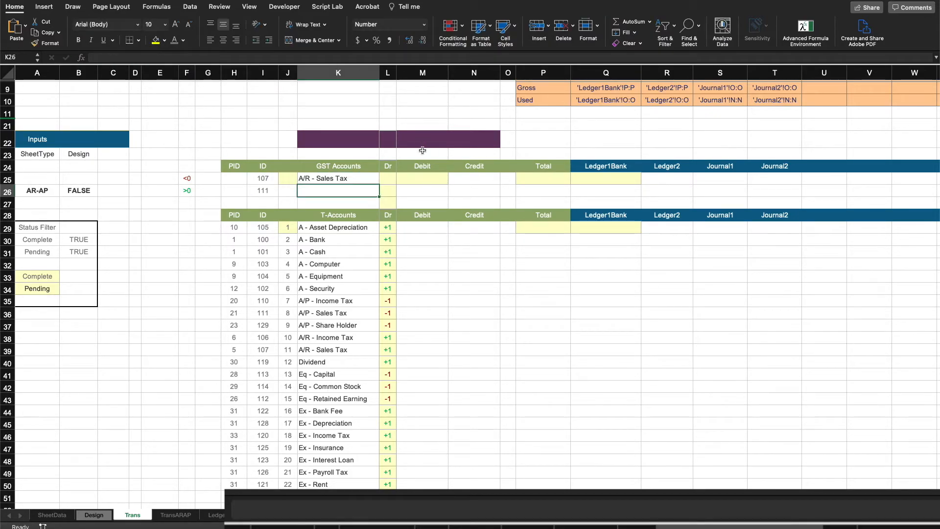
# Step: Fill K25's account-name XLOOKUP down to K26 and check both formulas
pyautogui.moveTo(380, 185); pyautogui.dragTo(377, 194)
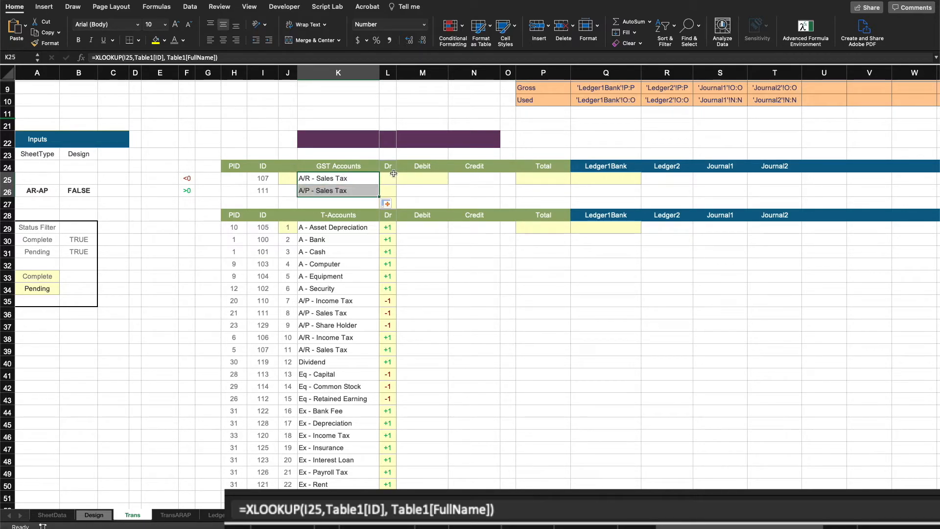
pyautogui.click(492, 323)
pyautogui.click(311, 179)
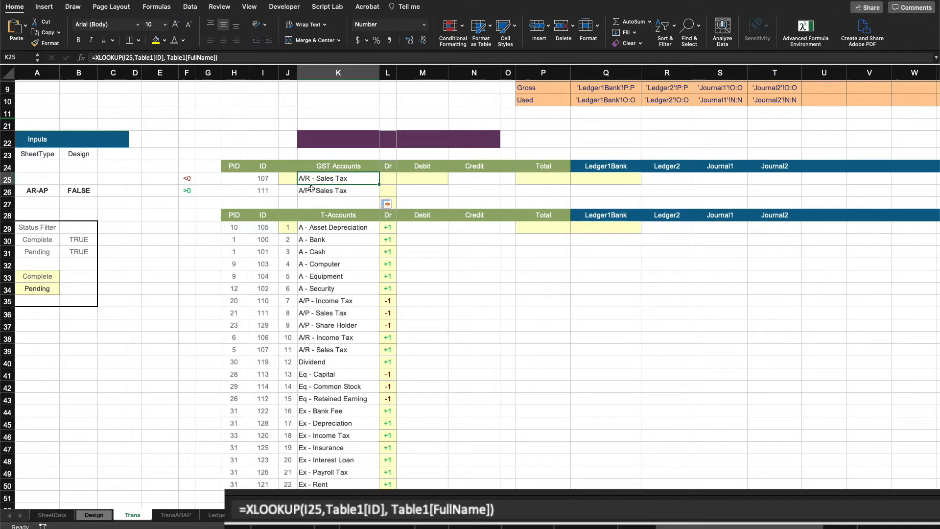
pyautogui.click(311, 190)
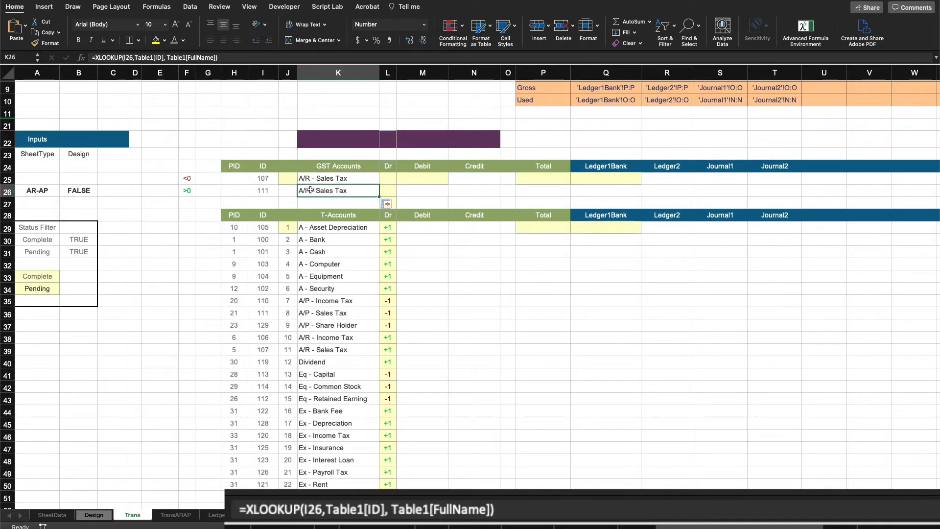
# Step: Copy the PID lookup formula from H29 into H25 and fill it down to H26
pyautogui.click(237, 226)
pyautogui.rightClick(238, 227)
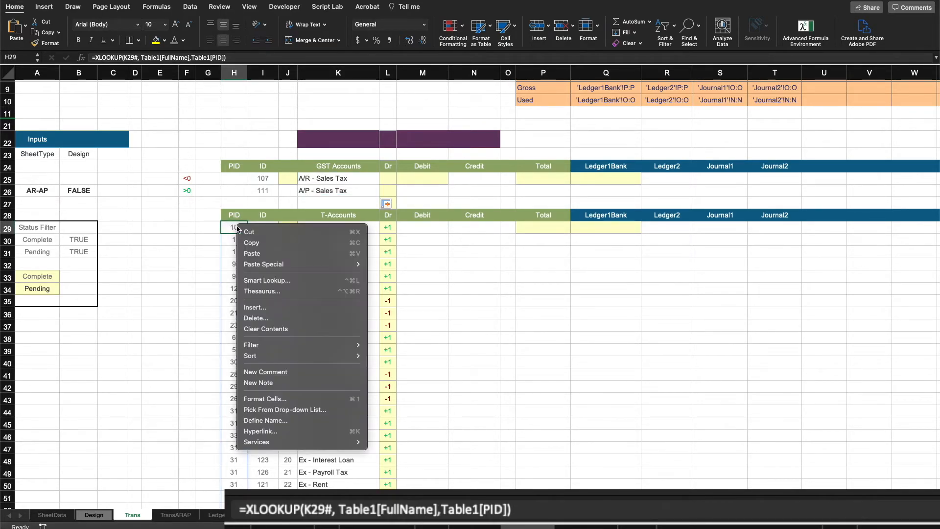
pyautogui.click(255, 242)
pyautogui.click(239, 181)
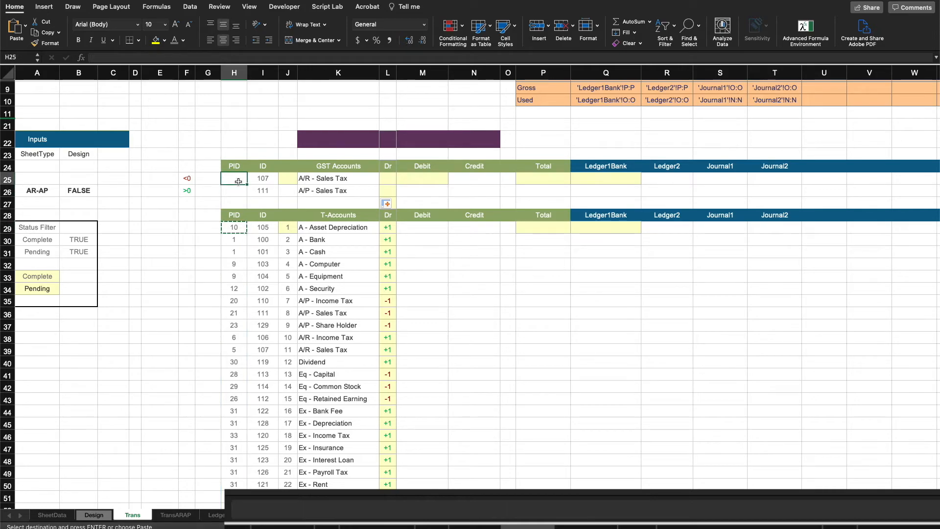
pyautogui.press('Return')
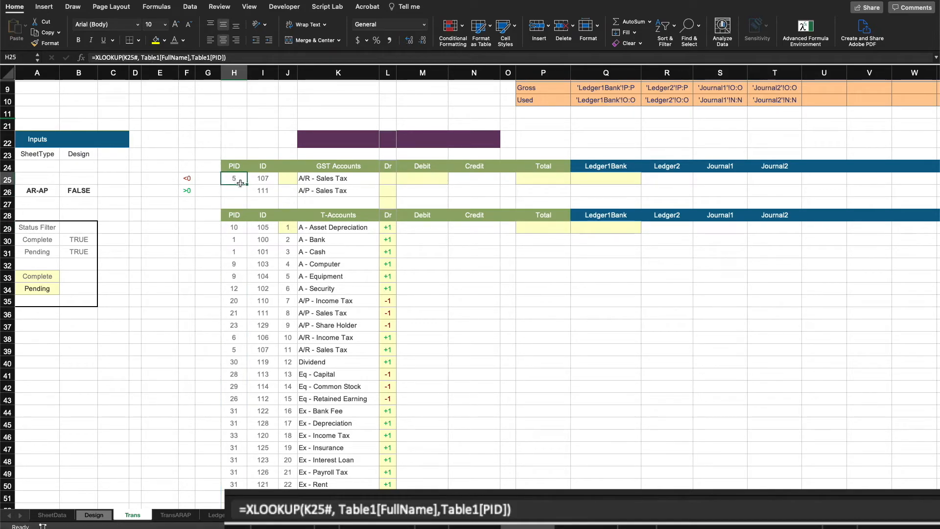
pyautogui.moveTo(247, 185); pyautogui.dragTo(246, 195)
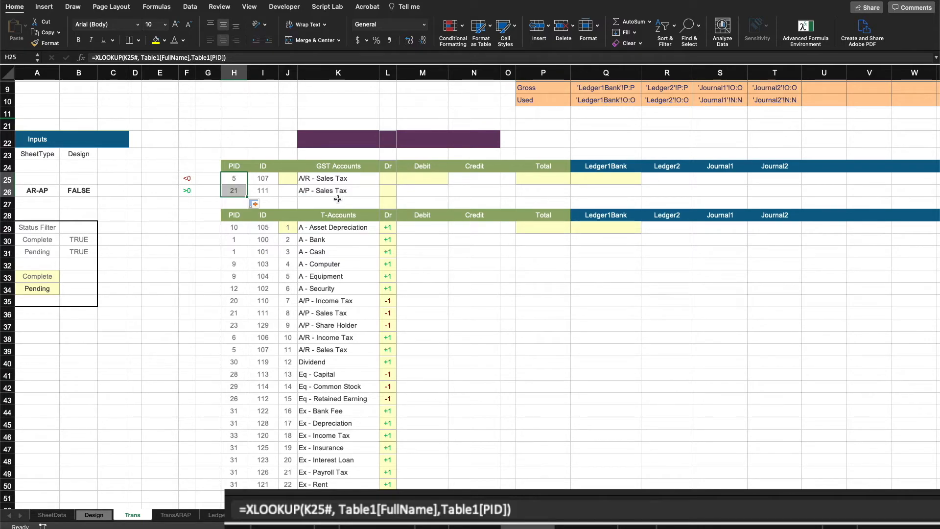
pyautogui.click(456, 277)
# Step: Copy the Dr sign formula from L29 into L25 and fill it down to L26
pyautogui.rightClick(392, 228)
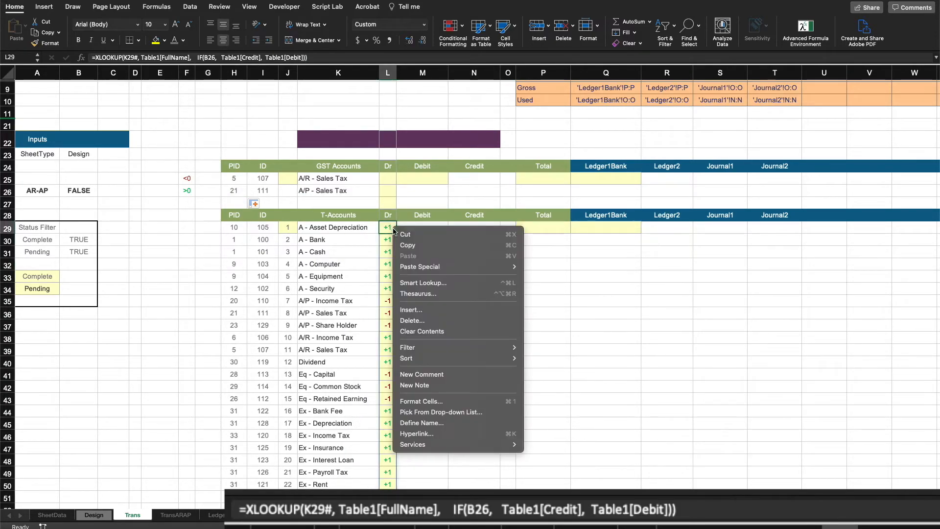
pyautogui.click(417, 246)
pyautogui.click(398, 179)
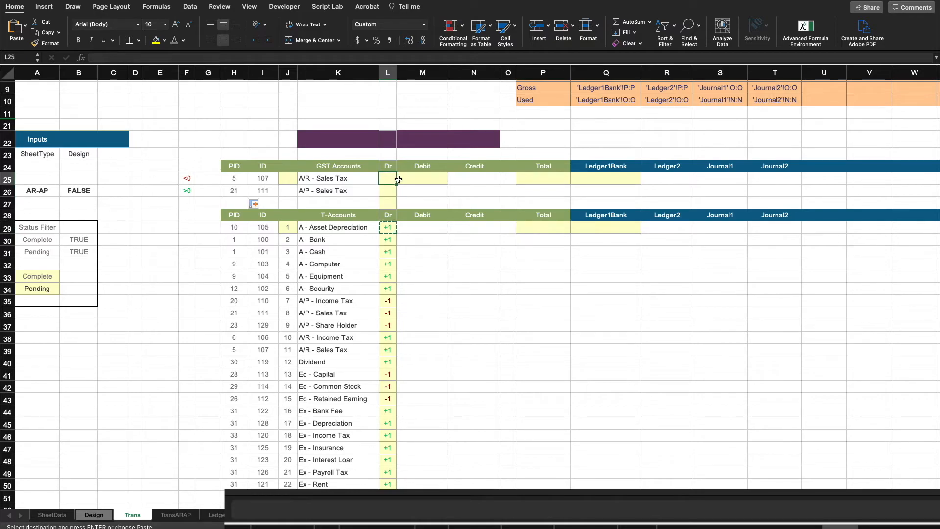
pyautogui.press('Return')
pyautogui.moveTo(396, 185); pyautogui.dragTo(396, 197)
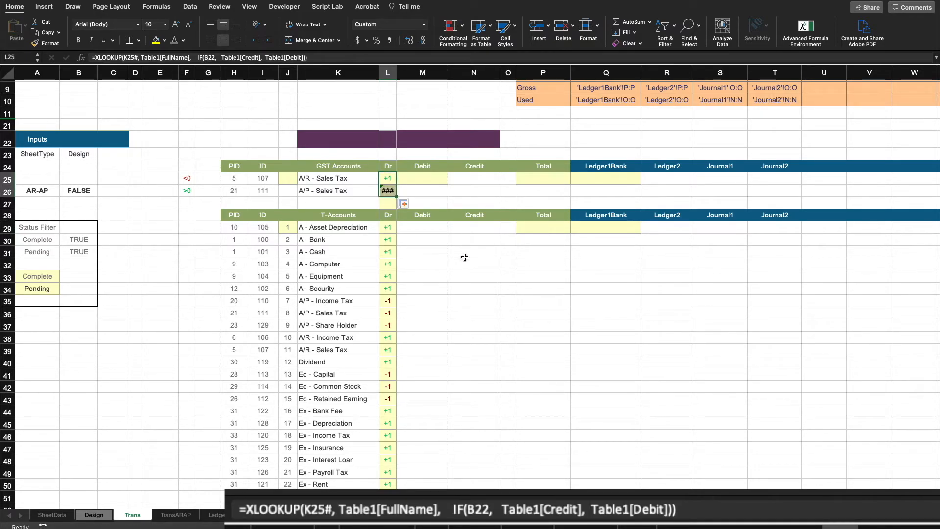
# Step: Make the B26 reference in L29's Dr formula absolute as $B$26
pyautogui.click(388, 228)
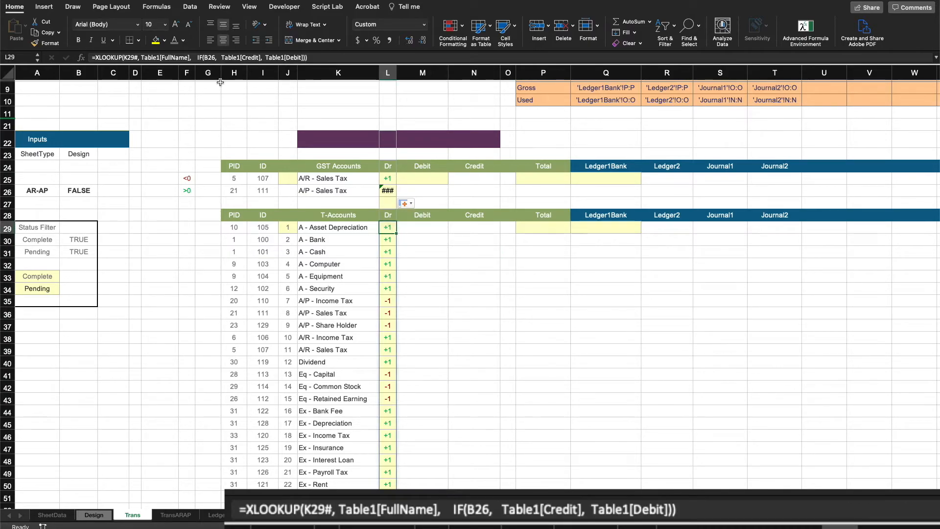
pyautogui.click(204, 57)
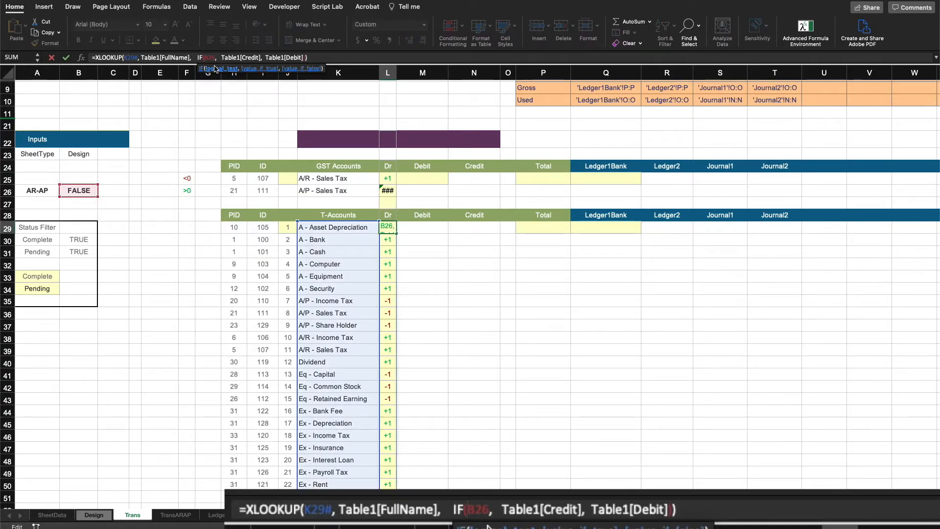
pyautogui.press('F4')
pyautogui.press('Return')
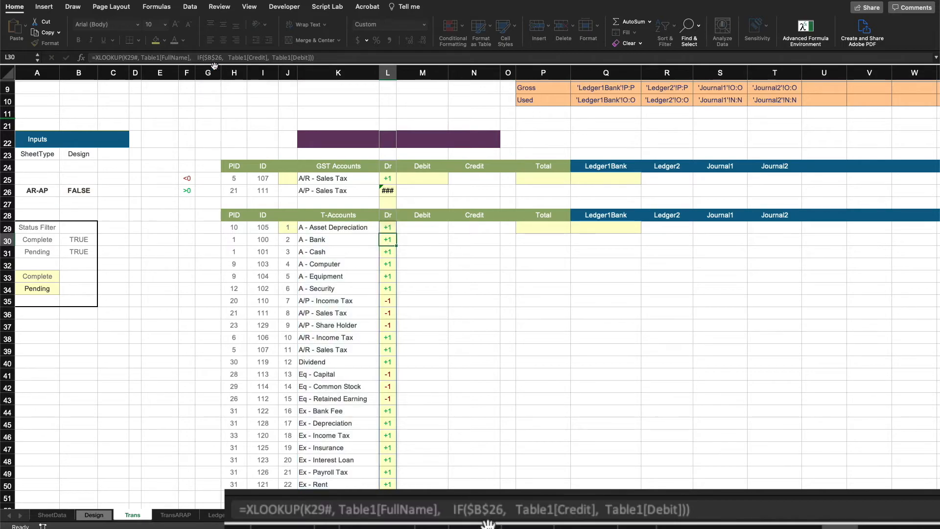
# Step: Copy the corrected Dr formula from L29 into L25 and fill it down to L26
pyautogui.rightClick(388, 227)
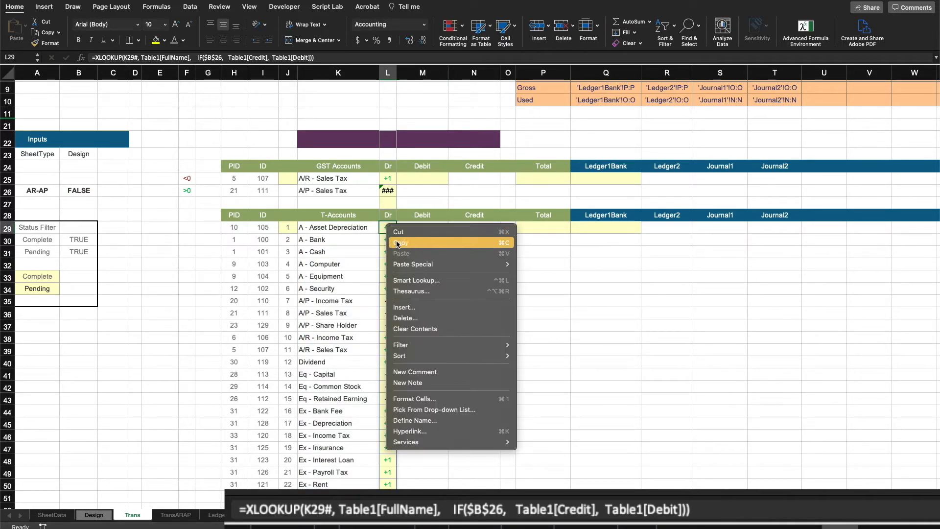
pyautogui.click(397, 243)
pyautogui.click(389, 178)
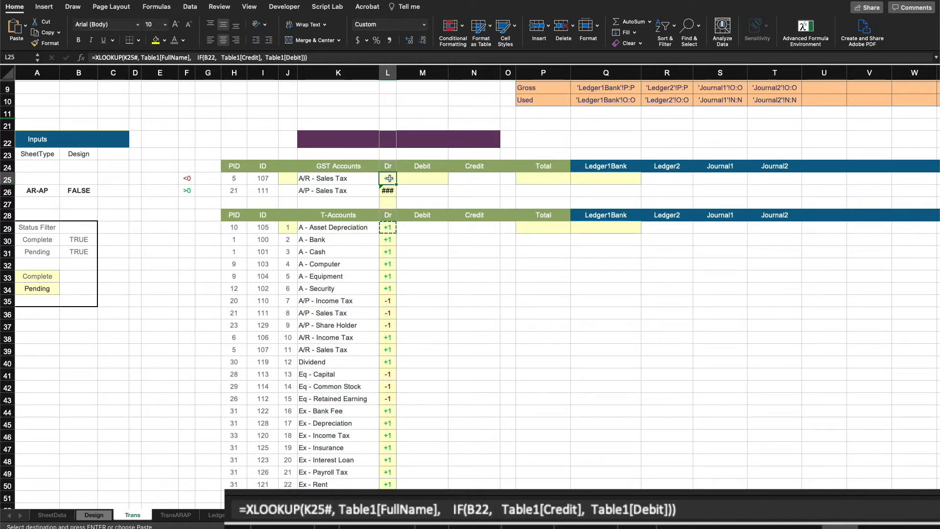
pyautogui.press('cmd+v')
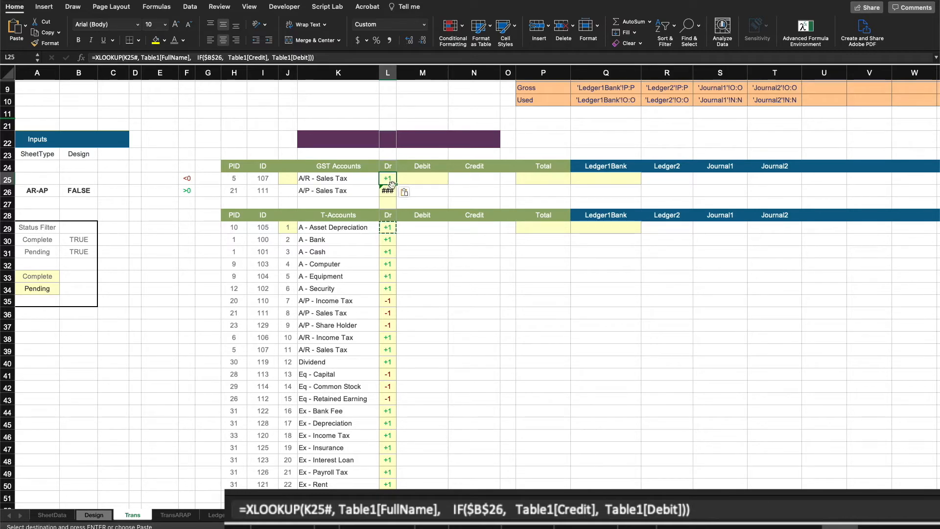
pyautogui.moveTo(396, 186); pyautogui.dragTo(398, 195)
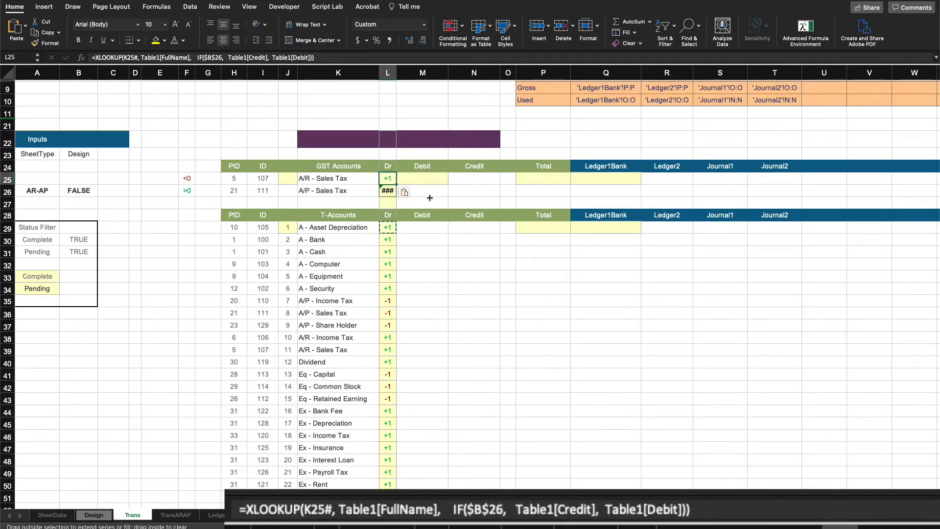
# Step: Enter =SEQUENCE(2,1) in J25 to number the two GST account rows
pyautogui.click(431, 262)
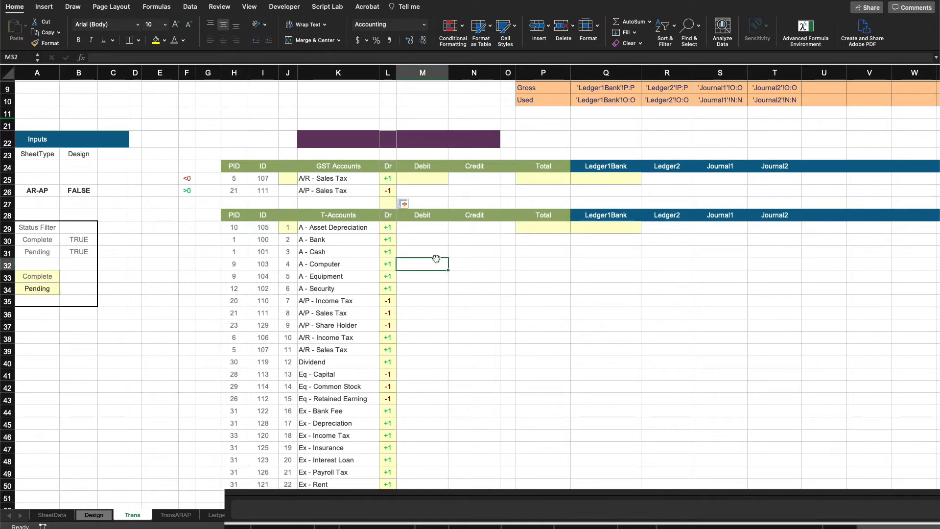
pyautogui.click(289, 179)
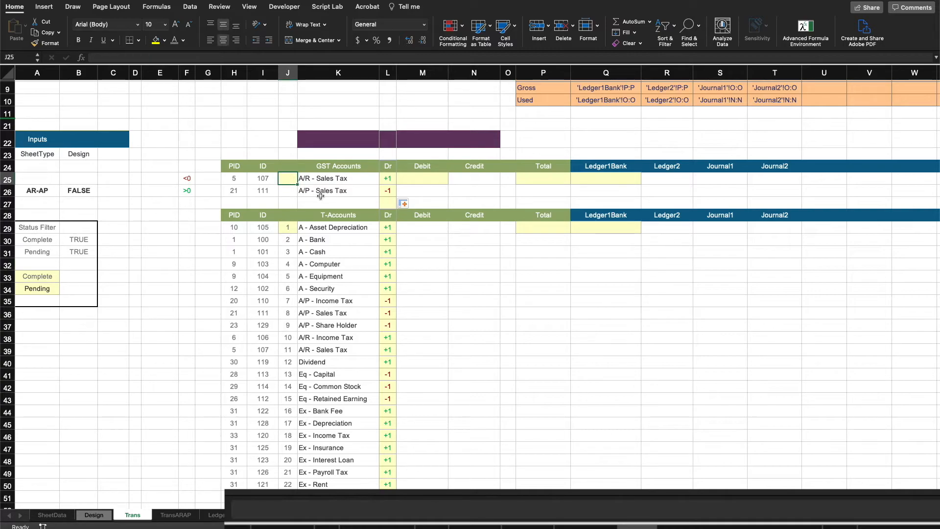
pyautogui.write('se')
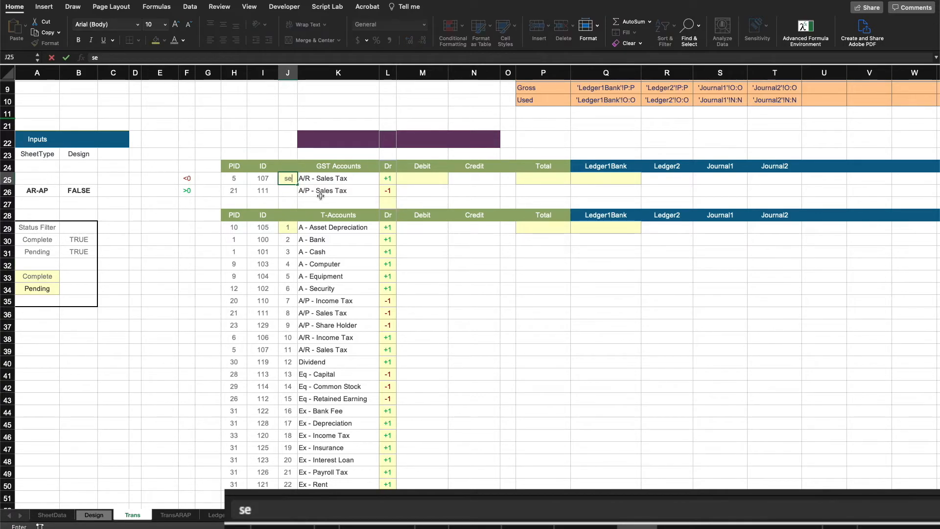
pyautogui.press('BackSpace')
pyautogui.press('BackSpace')
pyautogui.write('=')
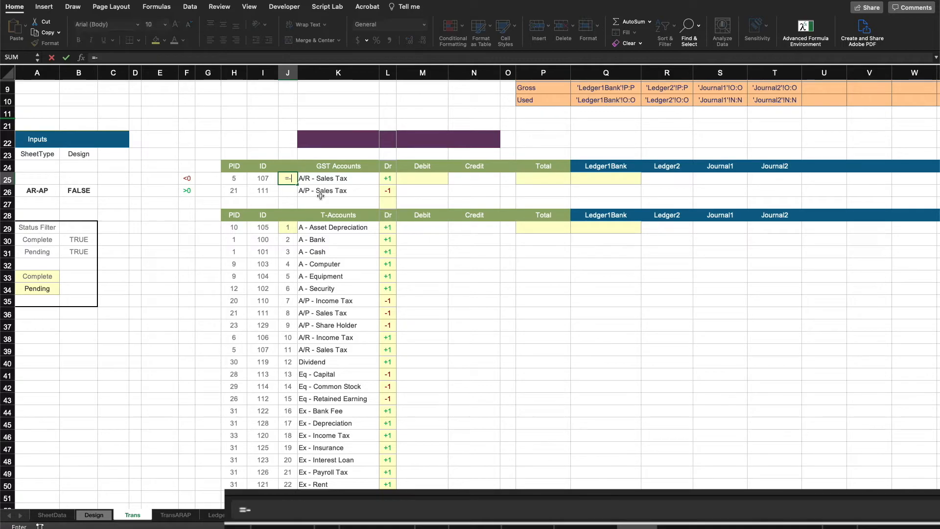
pyautogui.write('seq')
pyautogui.press('Tab')
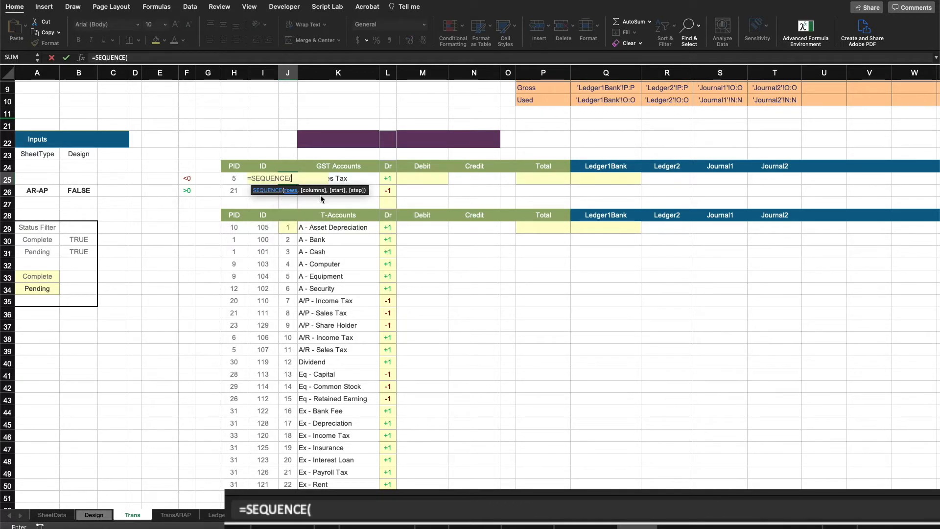
pyautogui.write('2,1)')
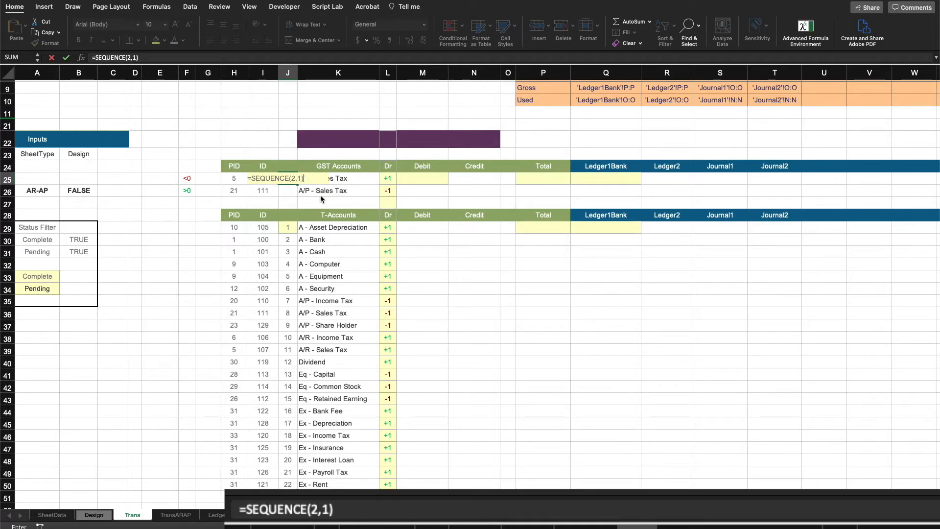
pyautogui.press('Return')
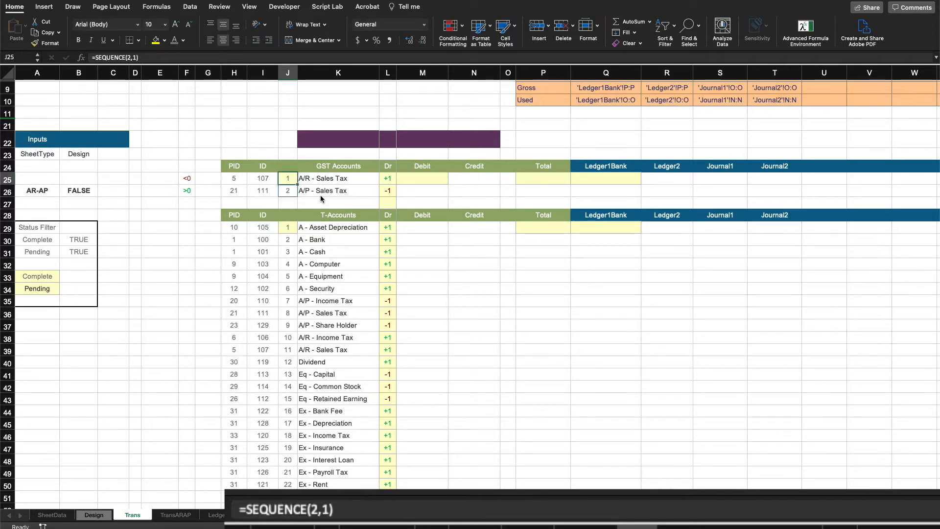
# Step: Inspect the existing spill formulas in the T-account names, ledger header row and column numbers
pyautogui.press('Down')
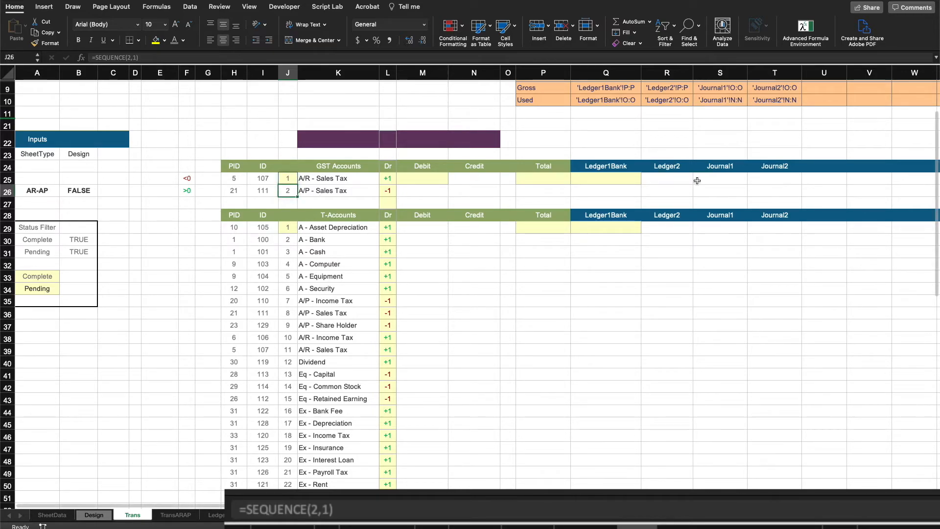
pyautogui.click(622, 179)
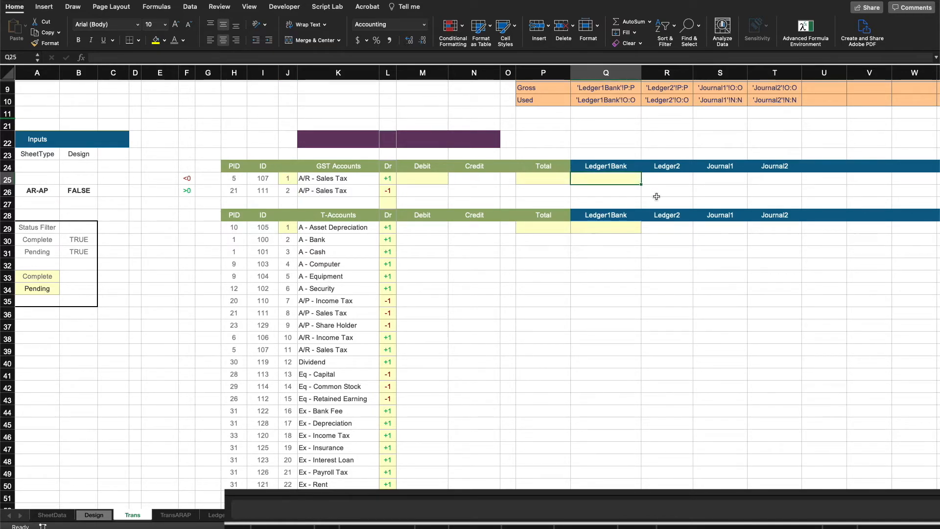
pyautogui.click(436, 349)
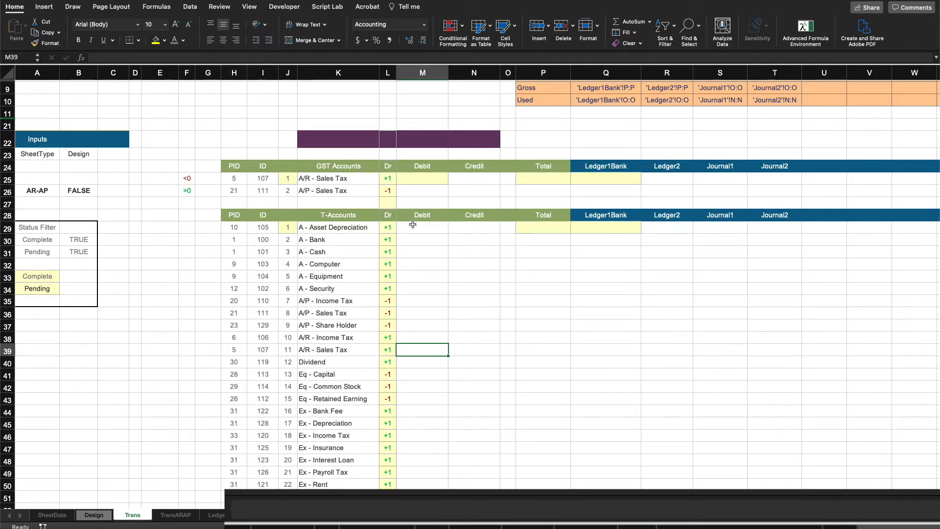
pyautogui.scroll(5, 536, 416)
pyautogui.hscroll(1, 536, 416)
pyautogui.click(536, 417)
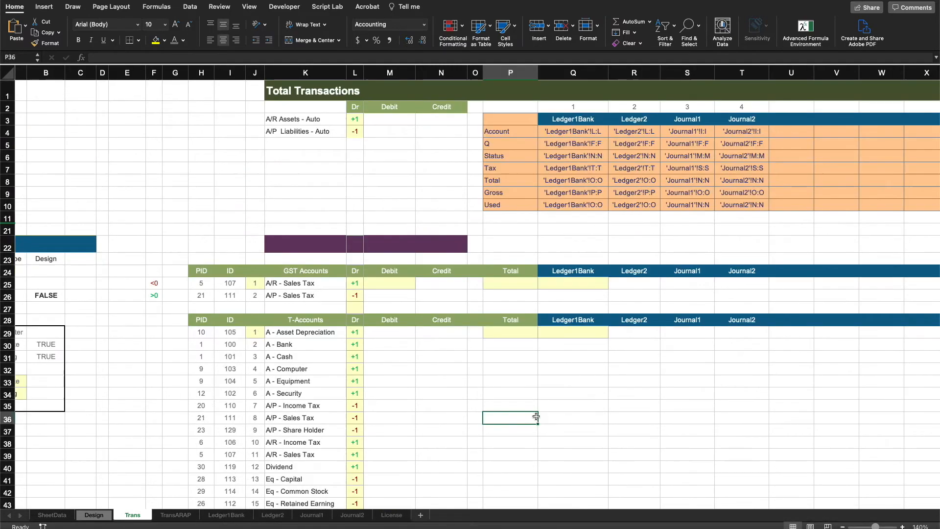
pyautogui.click(587, 332)
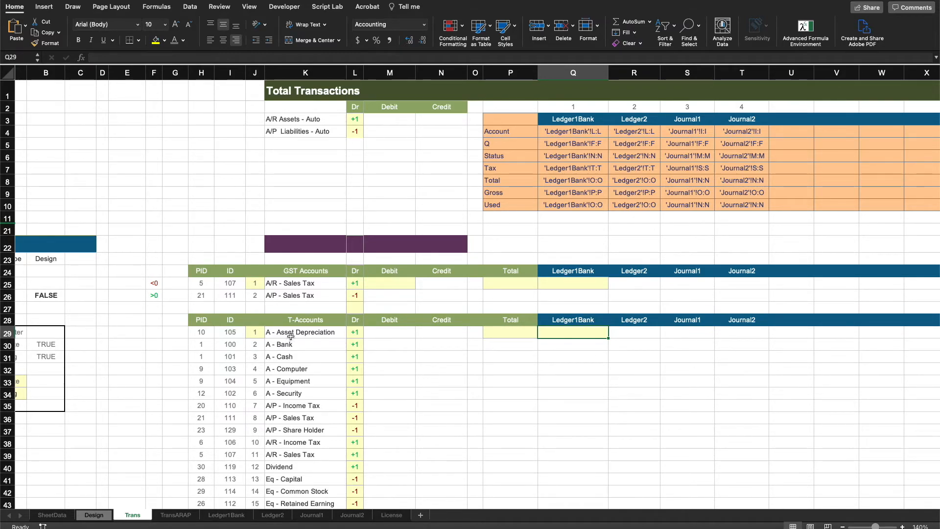
pyautogui.moveTo(291, 333); pyautogui.dragTo(287, 447)
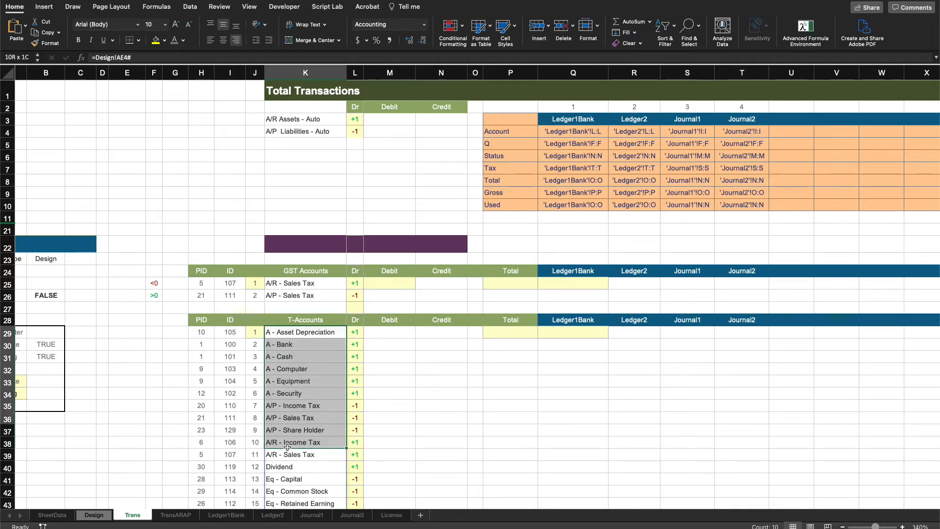
pyautogui.click(576, 323)
pyautogui.moveTo(617, 322); pyautogui.dragTo(721, 321)
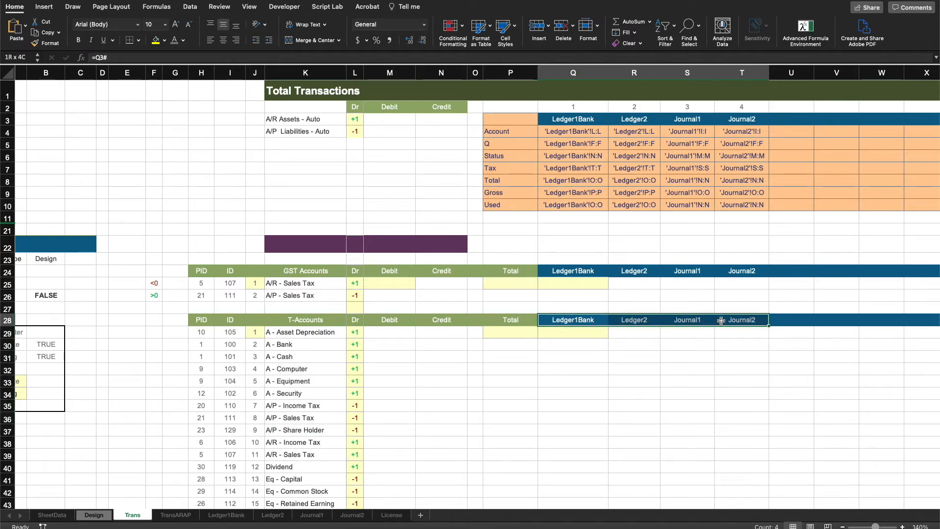
pyautogui.moveTo(577, 106); pyautogui.dragTo(730, 110)
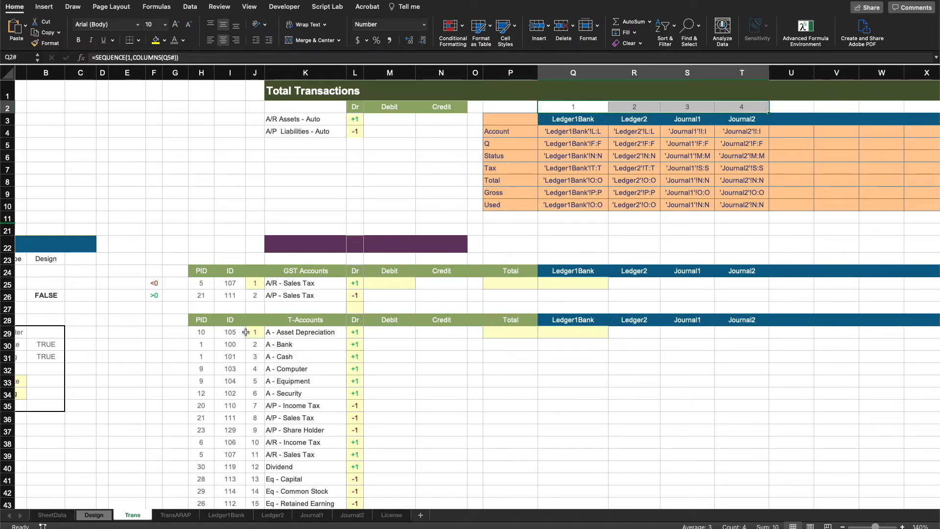
pyautogui.moveTo(260, 335); pyautogui.dragTo(255, 456)
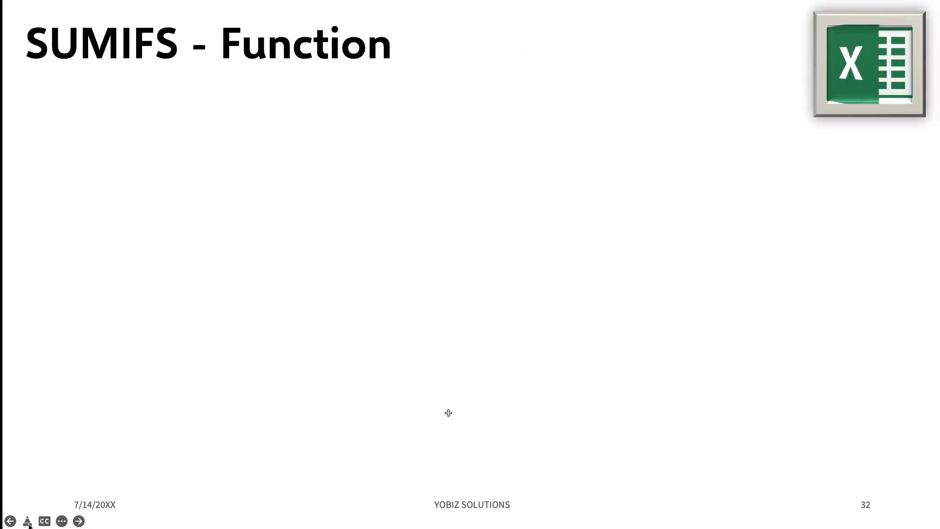
pyautogui.click(351, 180)
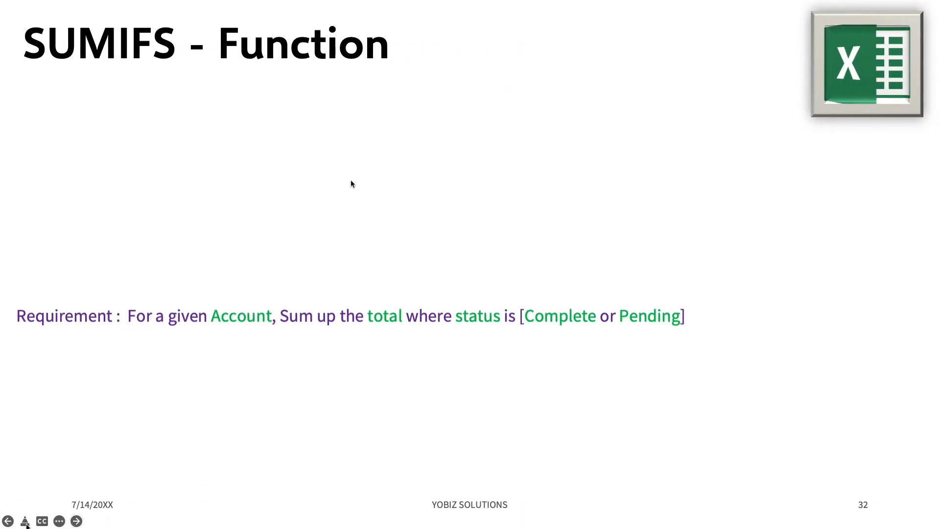
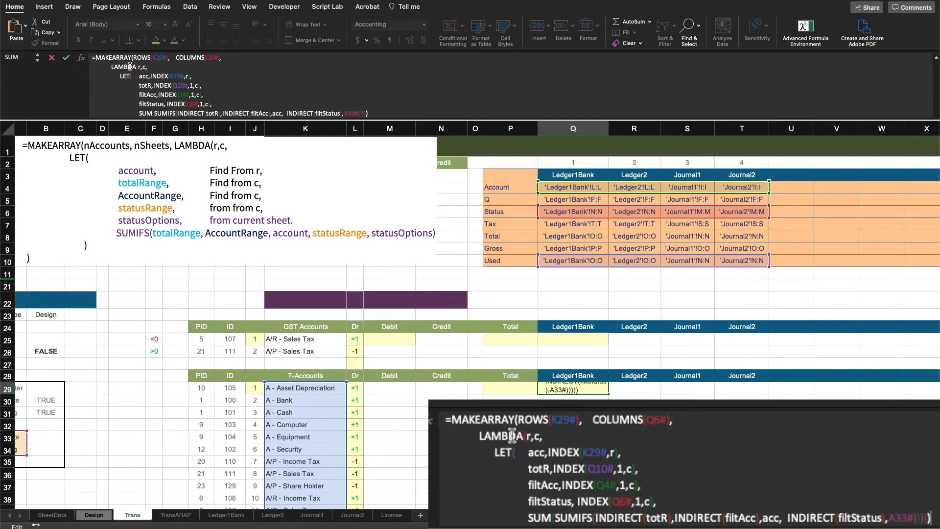
# Step: Finish editing the MAKEARRAY formula in Q29 so it totals each T-account per ledger sheet with SUMIFS on the status filter
pyautogui.moveTo(147, 66); pyautogui.dragTo(119, 64)
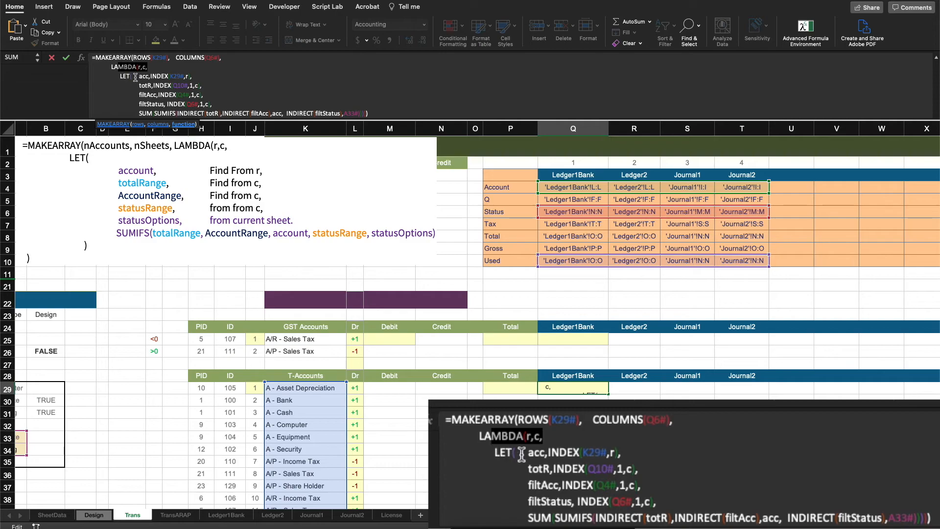
pyautogui.moveTo(138, 77); pyautogui.dragTo(216, 102)
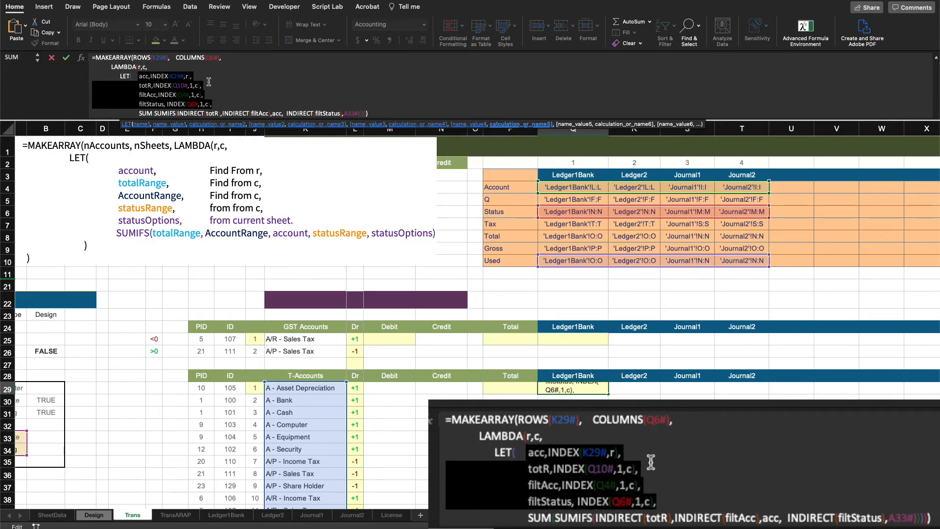
pyautogui.click(214, 81)
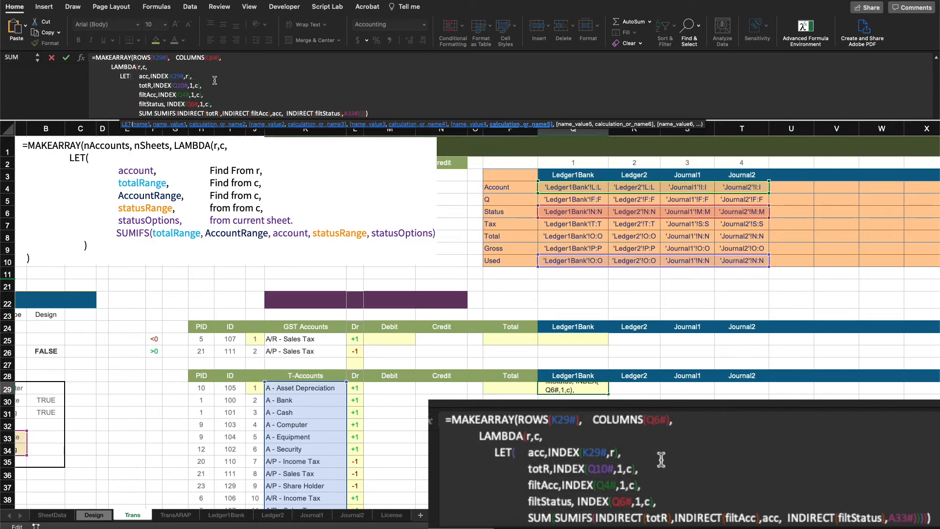
pyautogui.click(142, 75)
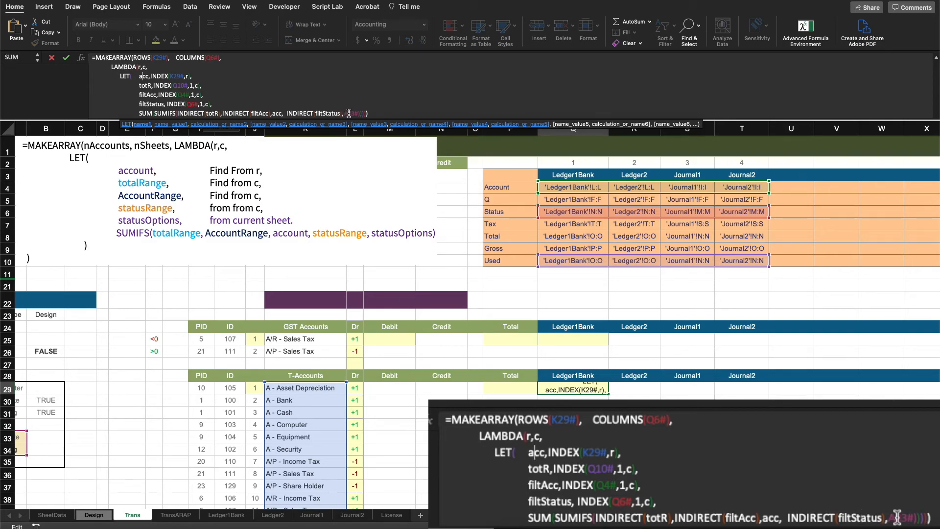
pyautogui.hscroll(-2, 72, 358)
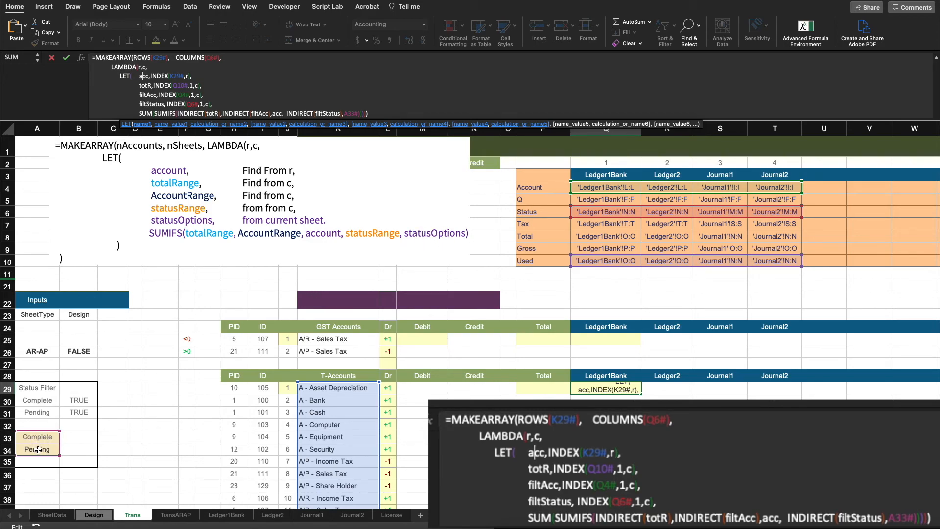
pyautogui.press('Return')
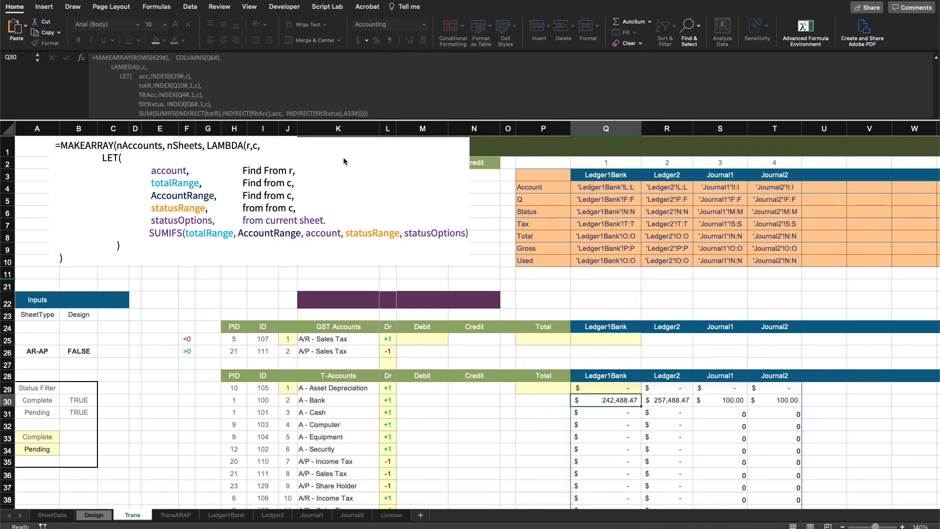
# Step: Review the spilled T-account totals, the tax calculation slide and the <0 and >0 filter cells in F25:F26
pyautogui.scroll(-3, 714, 308)
pyautogui.scroll(-5, 715, 307)
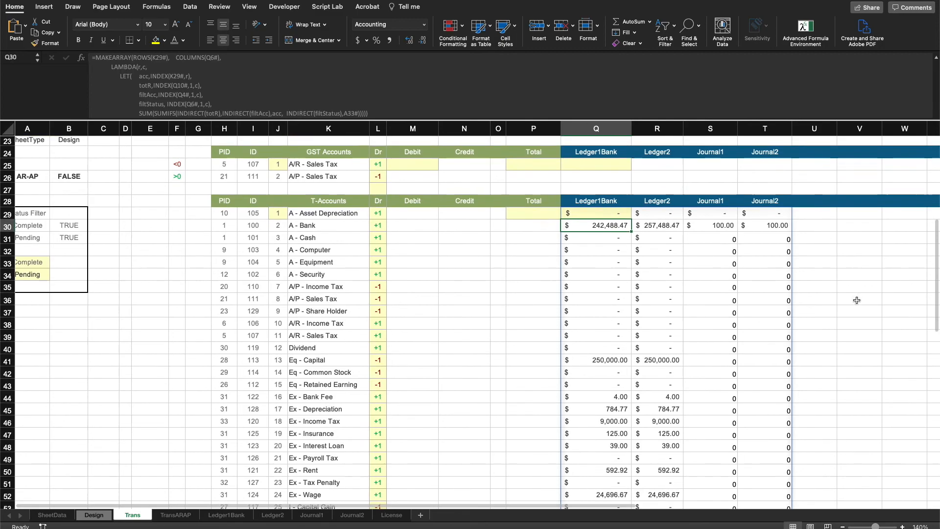
pyautogui.scroll(-5, 857, 300)
pyautogui.scroll(-1, 857, 300)
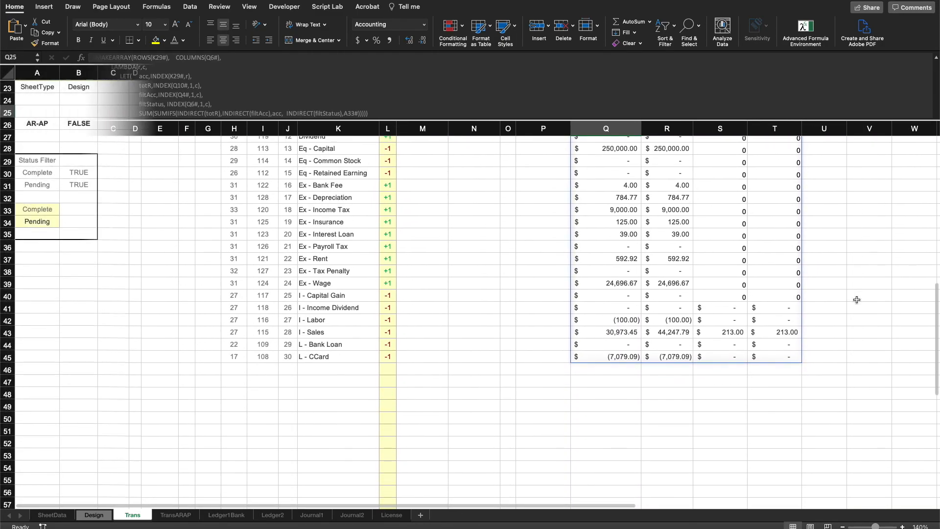
pyautogui.scroll(1, 528, 289)
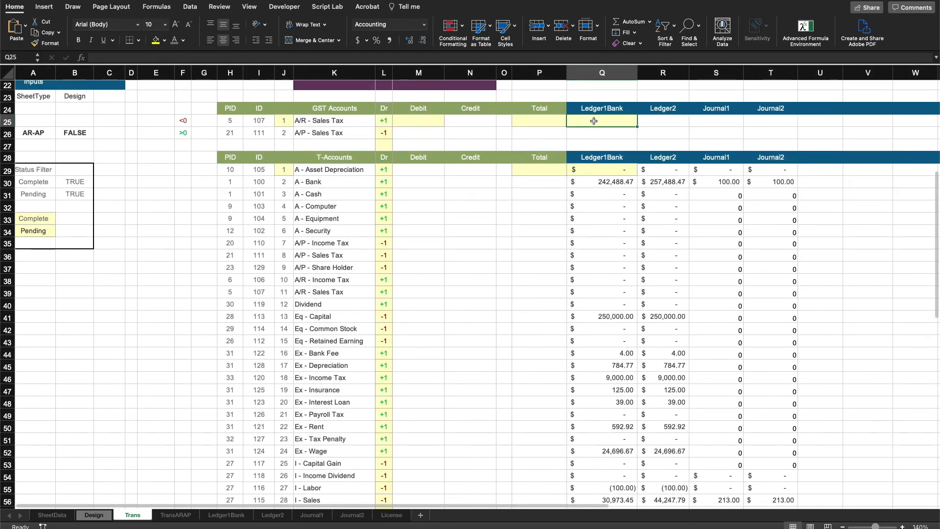
pyautogui.click(621, 170)
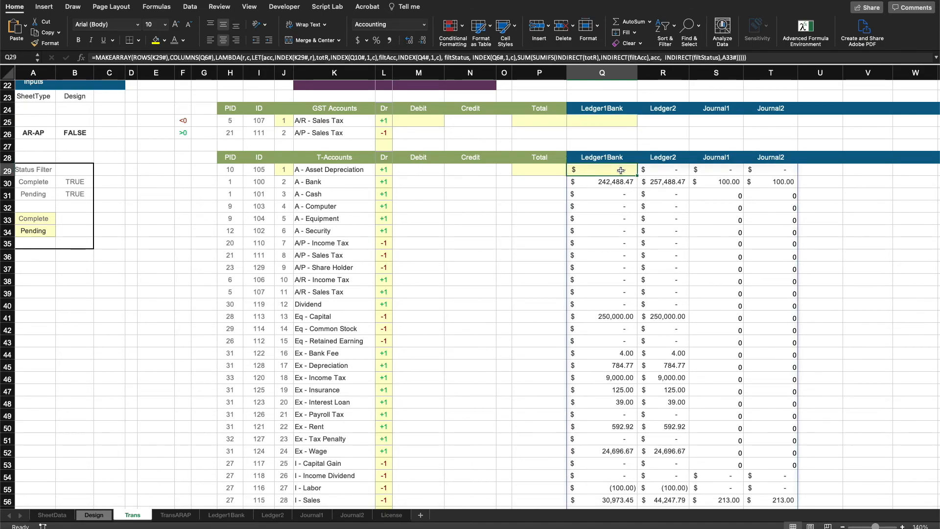
pyautogui.click(678, 132)
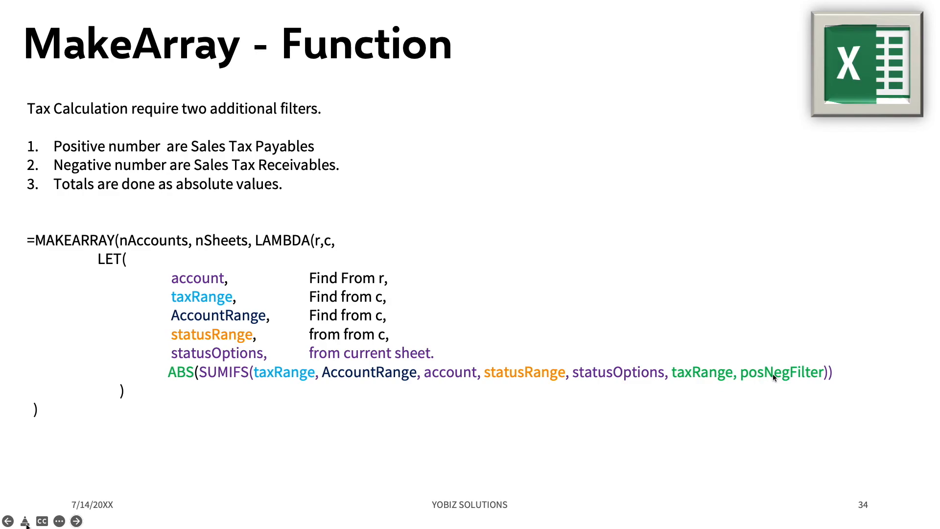
pyautogui.hotkey('ctrl', 'Left')
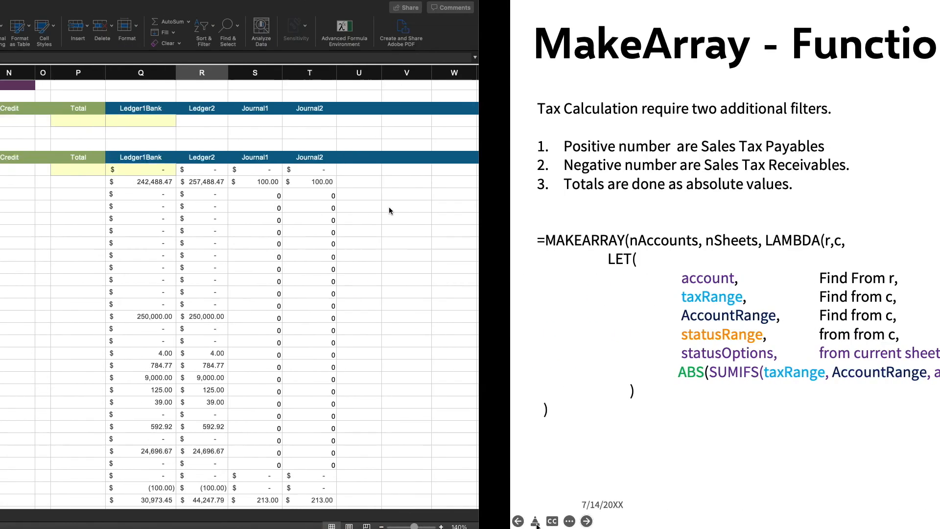
pyautogui.click(204, 144)
pyautogui.moveTo(184, 118); pyautogui.dragTo(183, 133)
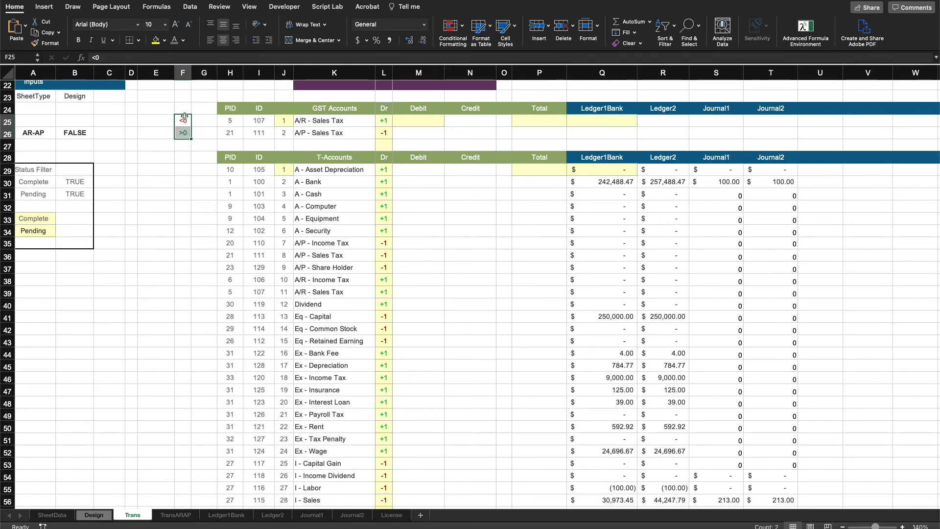
# Step: Paste and enter in Q25 a MAKEARRAY formula summing absolute tax amounts per GST account and sheet, filtered by F25:F26 criteria
pyautogui.click(598, 121)
pyautogui.click(433, 55)
pyautogui.rightClick(433, 55)
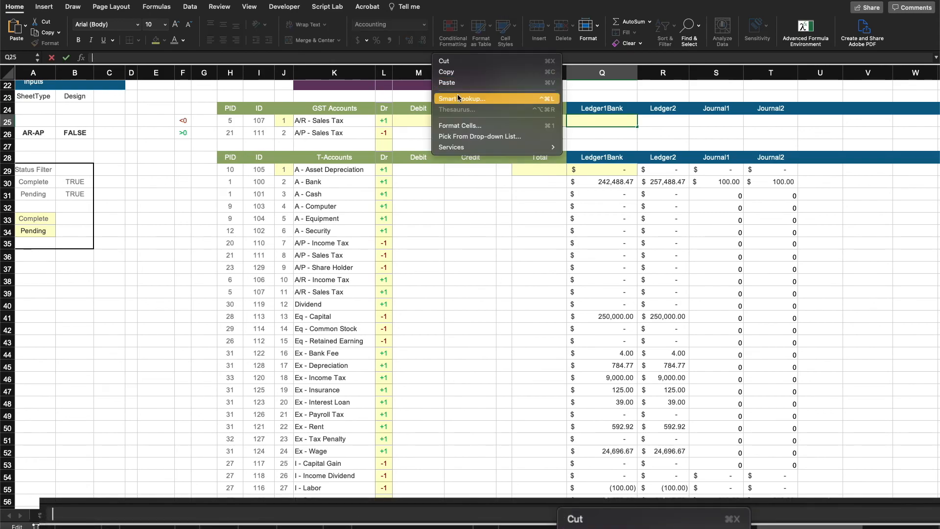
pyautogui.click(453, 84)
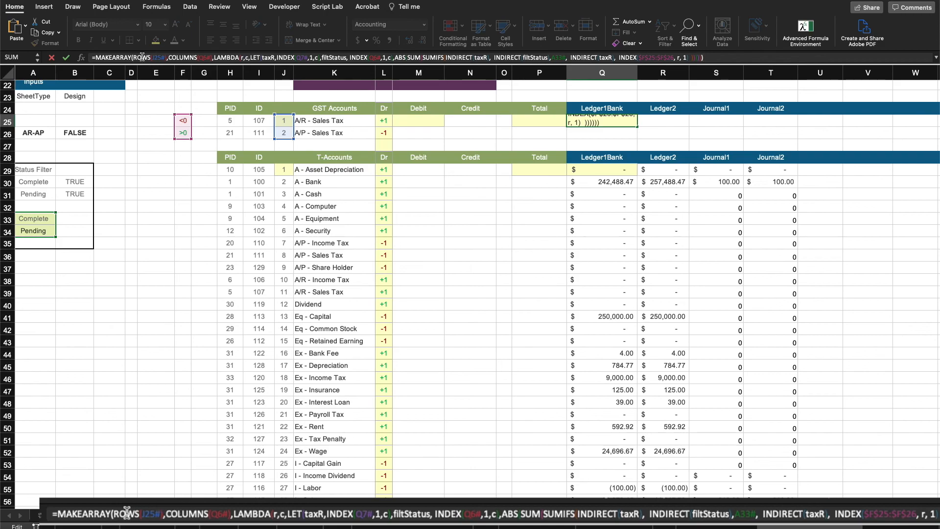
pyautogui.scroll(5, 621, 148)
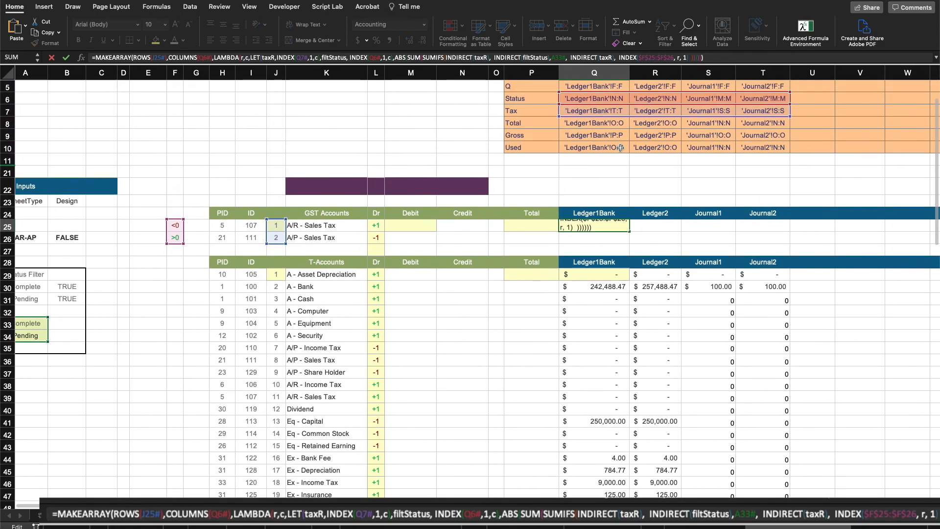
pyautogui.scroll(2, 621, 148)
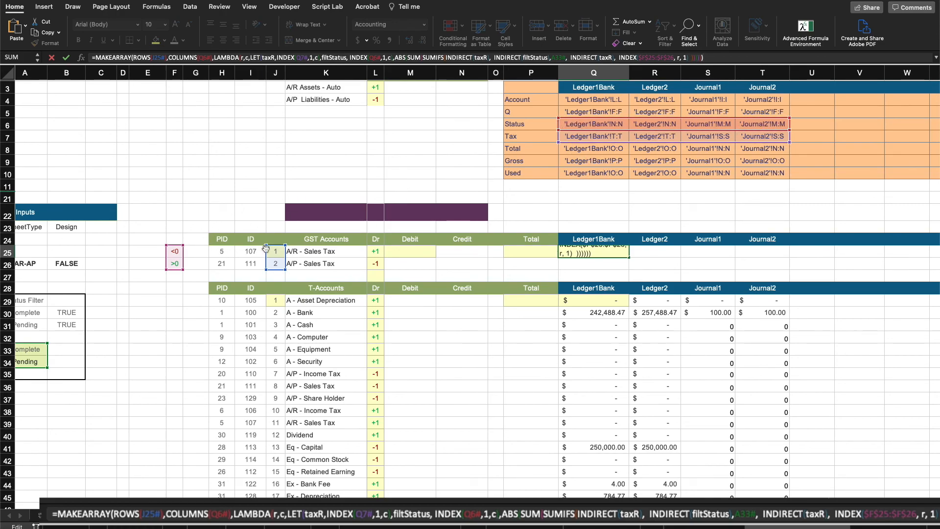
pyautogui.scroll(1, 463, 262)
pyautogui.scroll(2, 463, 263)
pyautogui.scroll(-4, 204, 254)
pyautogui.hscroll(-1, 205, 254)
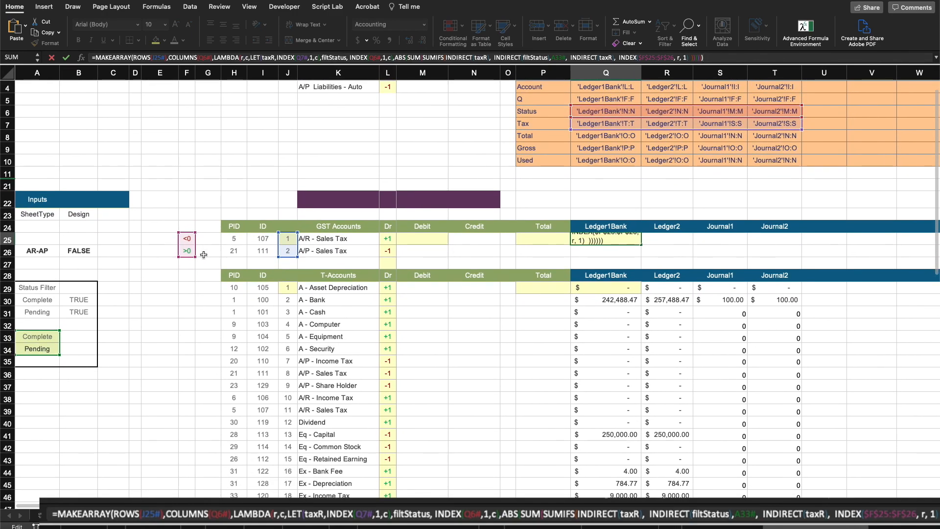
pyautogui.scroll(-1, 204, 254)
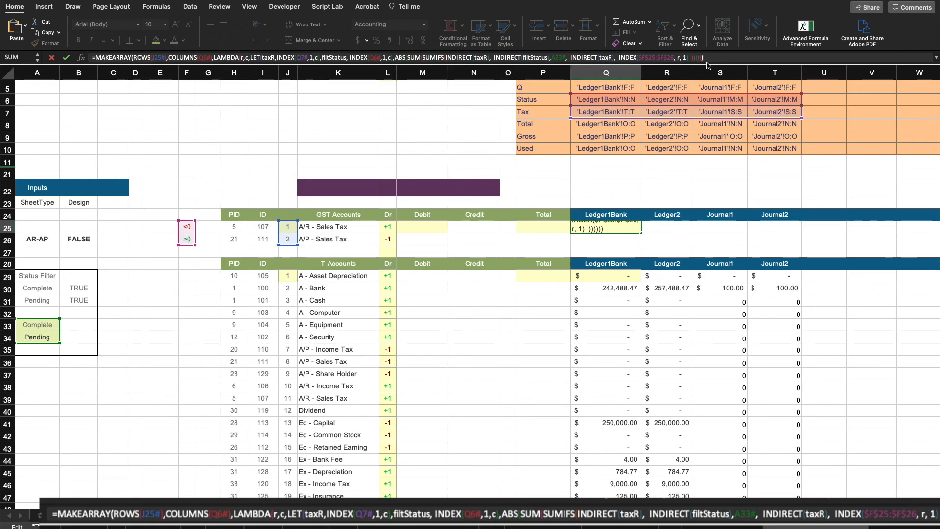
pyautogui.press('Return')
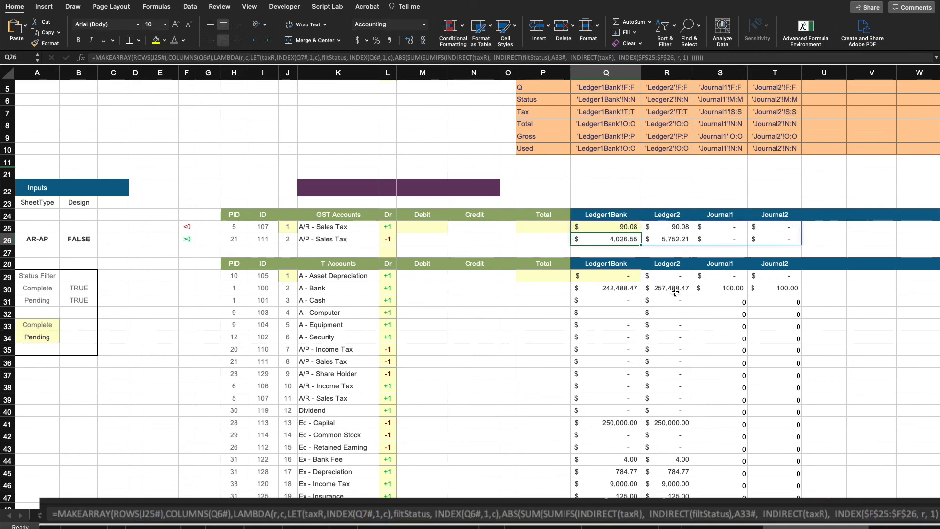
# Step: Examine the GST totals, the Total column's header formula and the Debit and Credit cells of the T-account table
pyautogui.scroll(3, 560, 295)
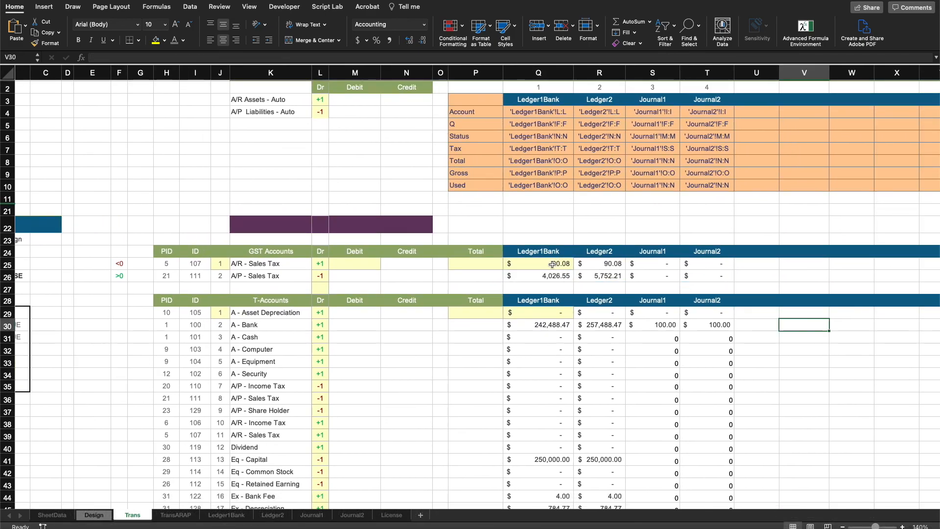
pyautogui.moveTo(553, 264); pyautogui.dragTo(700, 438)
pyautogui.scroll(-1, 735, 357)
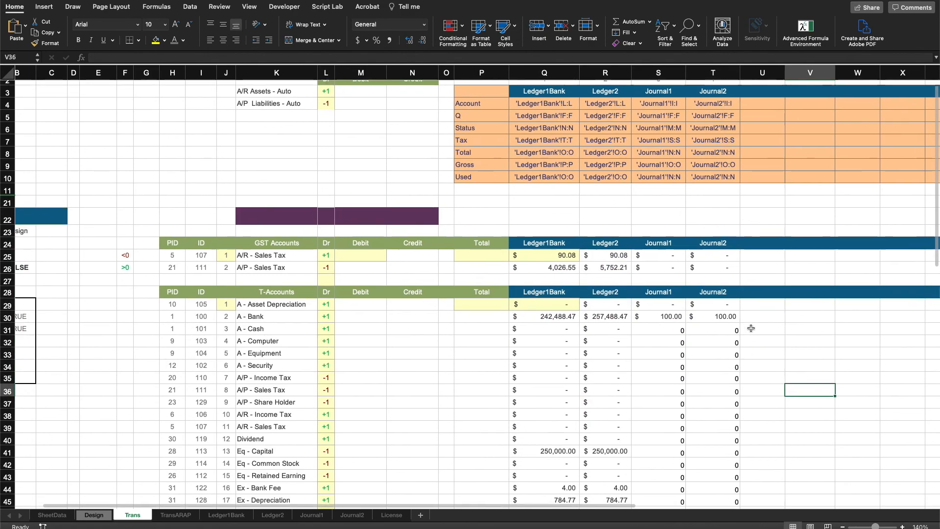
pyautogui.click(708, 254)
pyautogui.moveTo(708, 254); pyautogui.dragTo(488, 431)
pyautogui.click(487, 253)
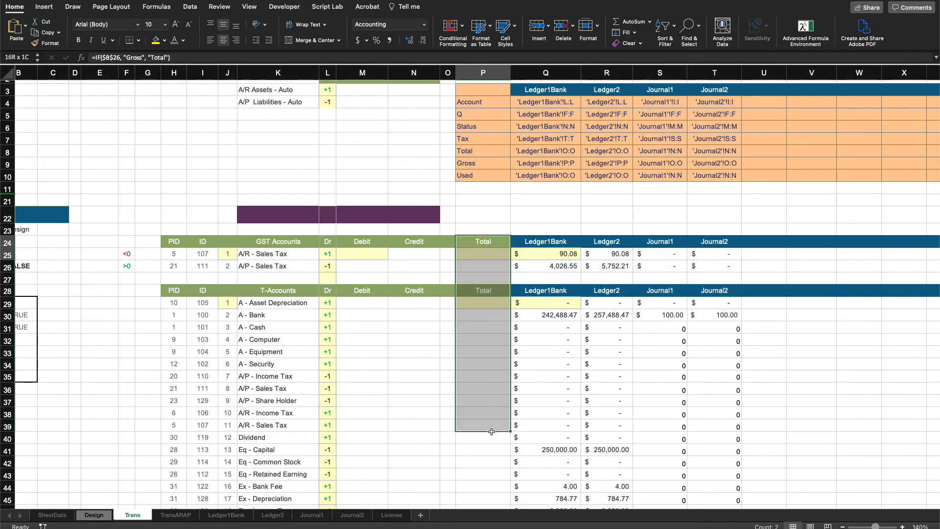
pyautogui.click(486, 320)
pyautogui.click(376, 306)
pyautogui.click(416, 302)
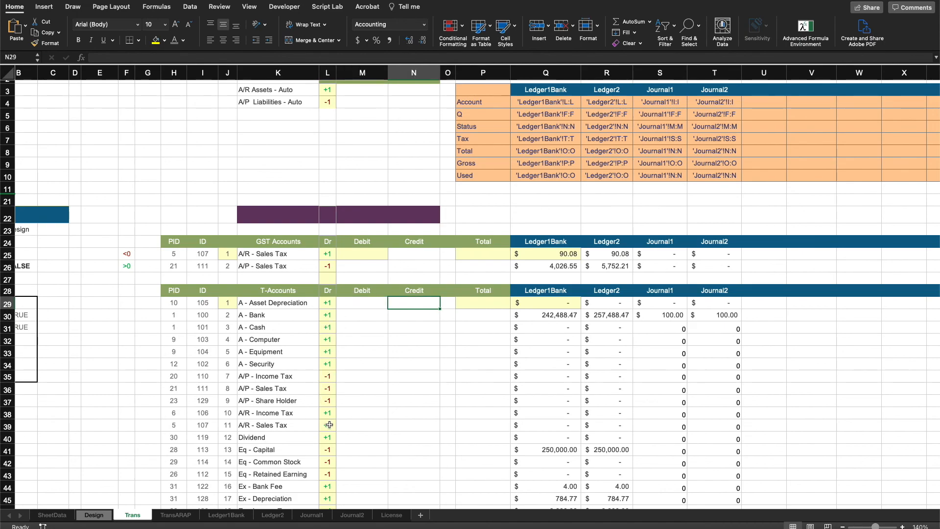
pyautogui.click(376, 365)
# Step: Select the purple header band above the account tables and the SheetType and Design input cells
pyautogui.click(285, 215)
pyautogui.moveTo(285, 216); pyautogui.dragTo(405, 213)
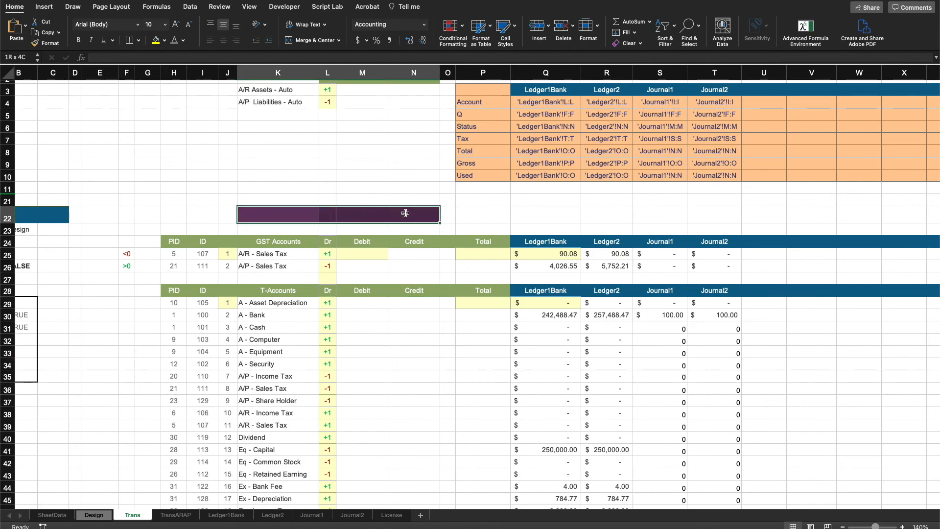
pyautogui.moveTo(406, 213); pyautogui.dragTo(405, 213)
pyautogui.hscroll(-3, 430, 392)
pyautogui.scroll(1, 430, 392)
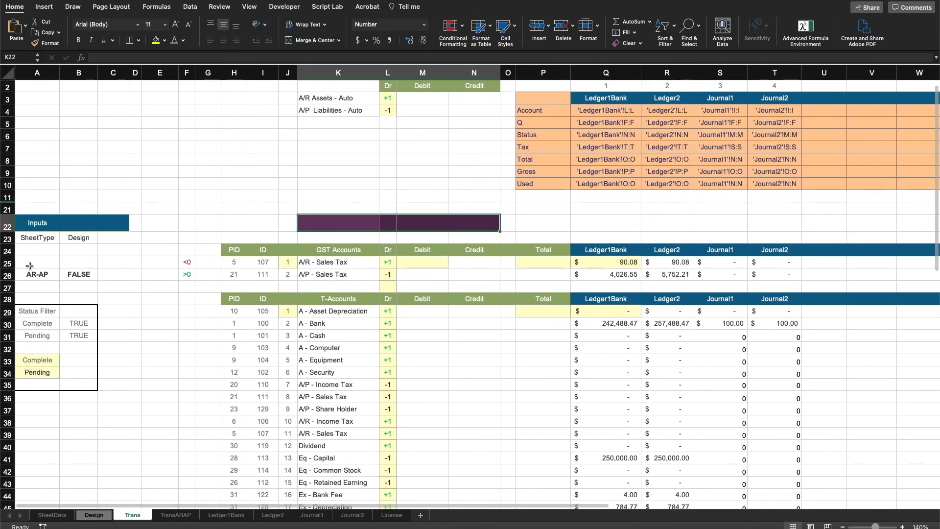
pyautogui.moveTo(33, 274); pyautogui.dragTo(76, 277)
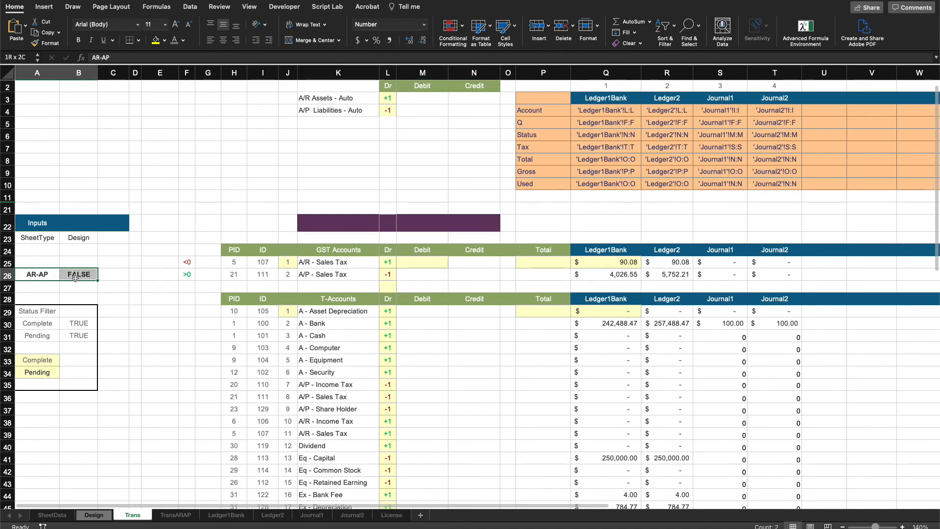